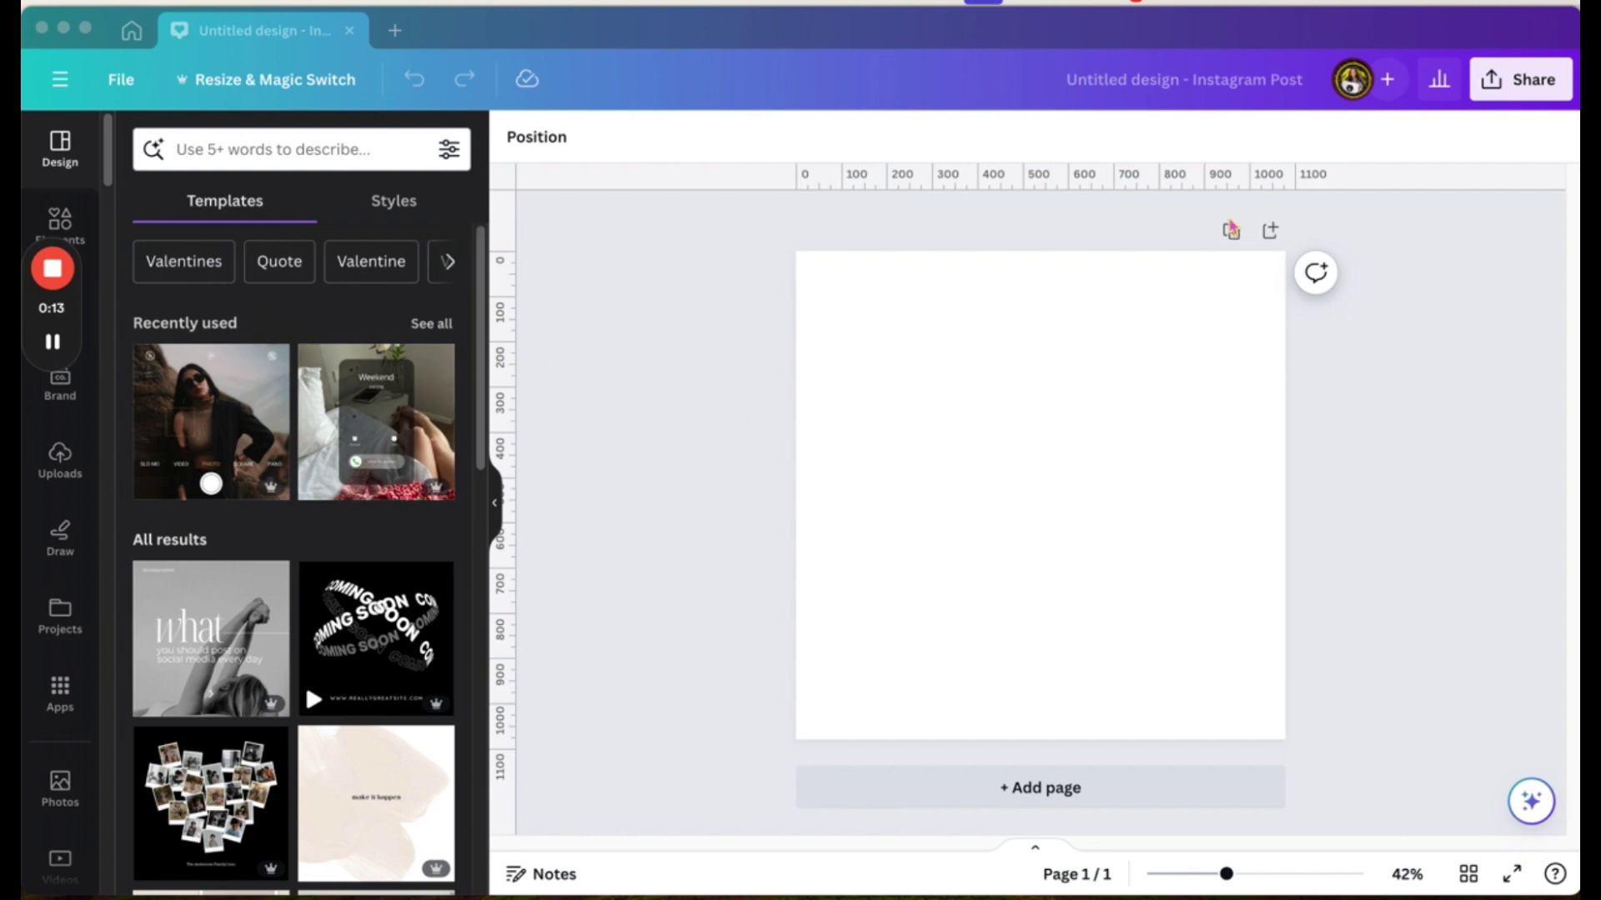
Duplicate the blank page so the design has two pages.
click(1234, 236)
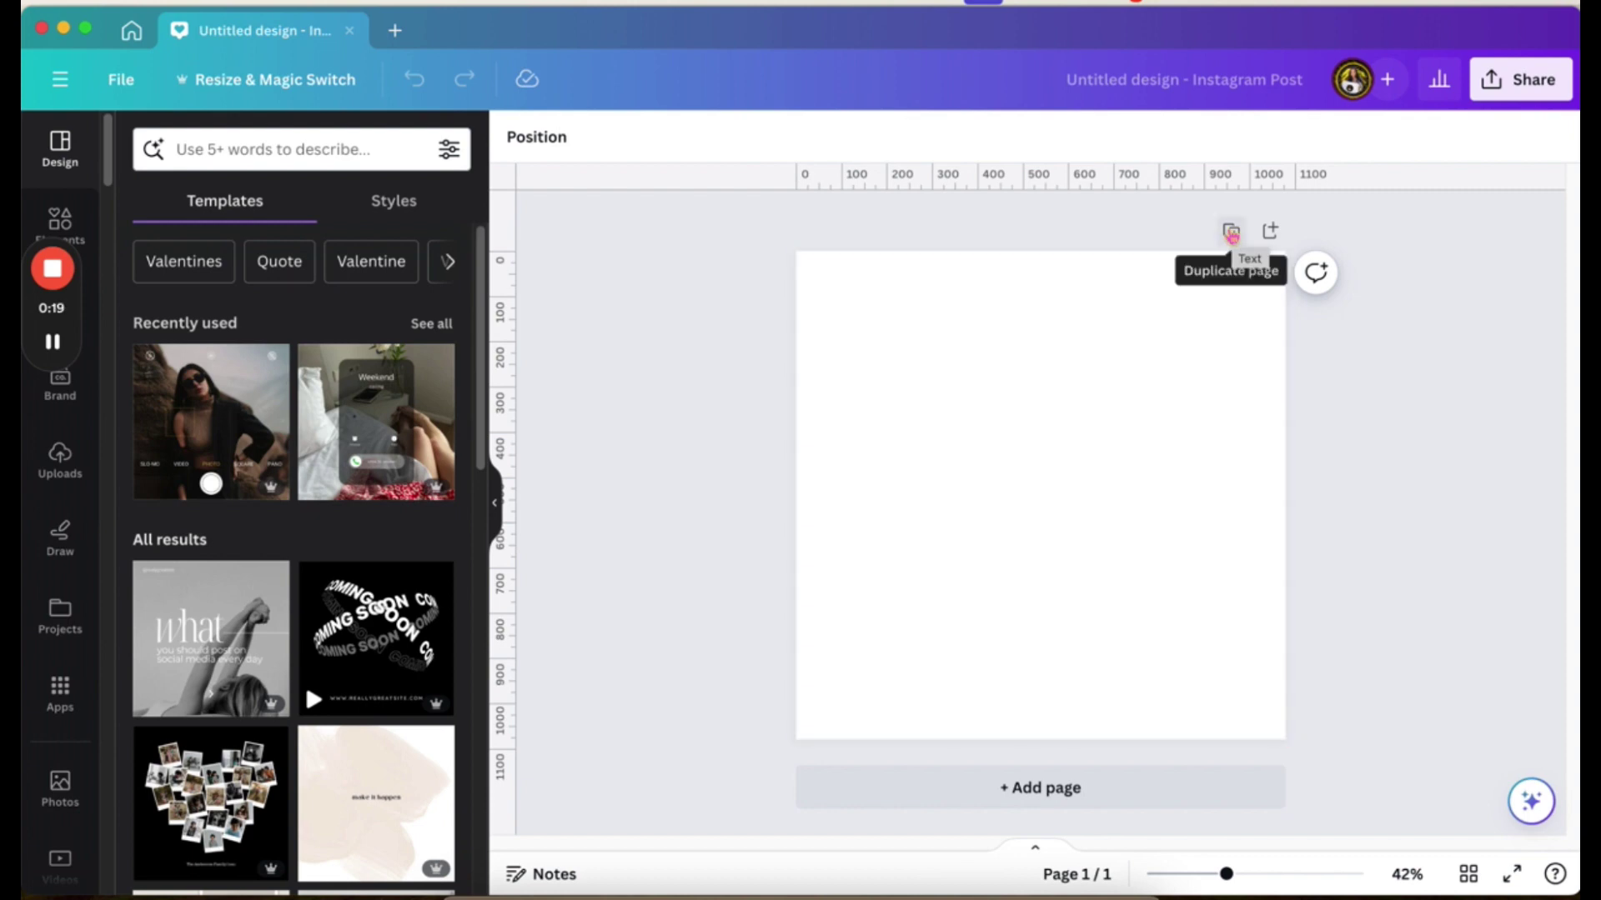
click(1231, 236)
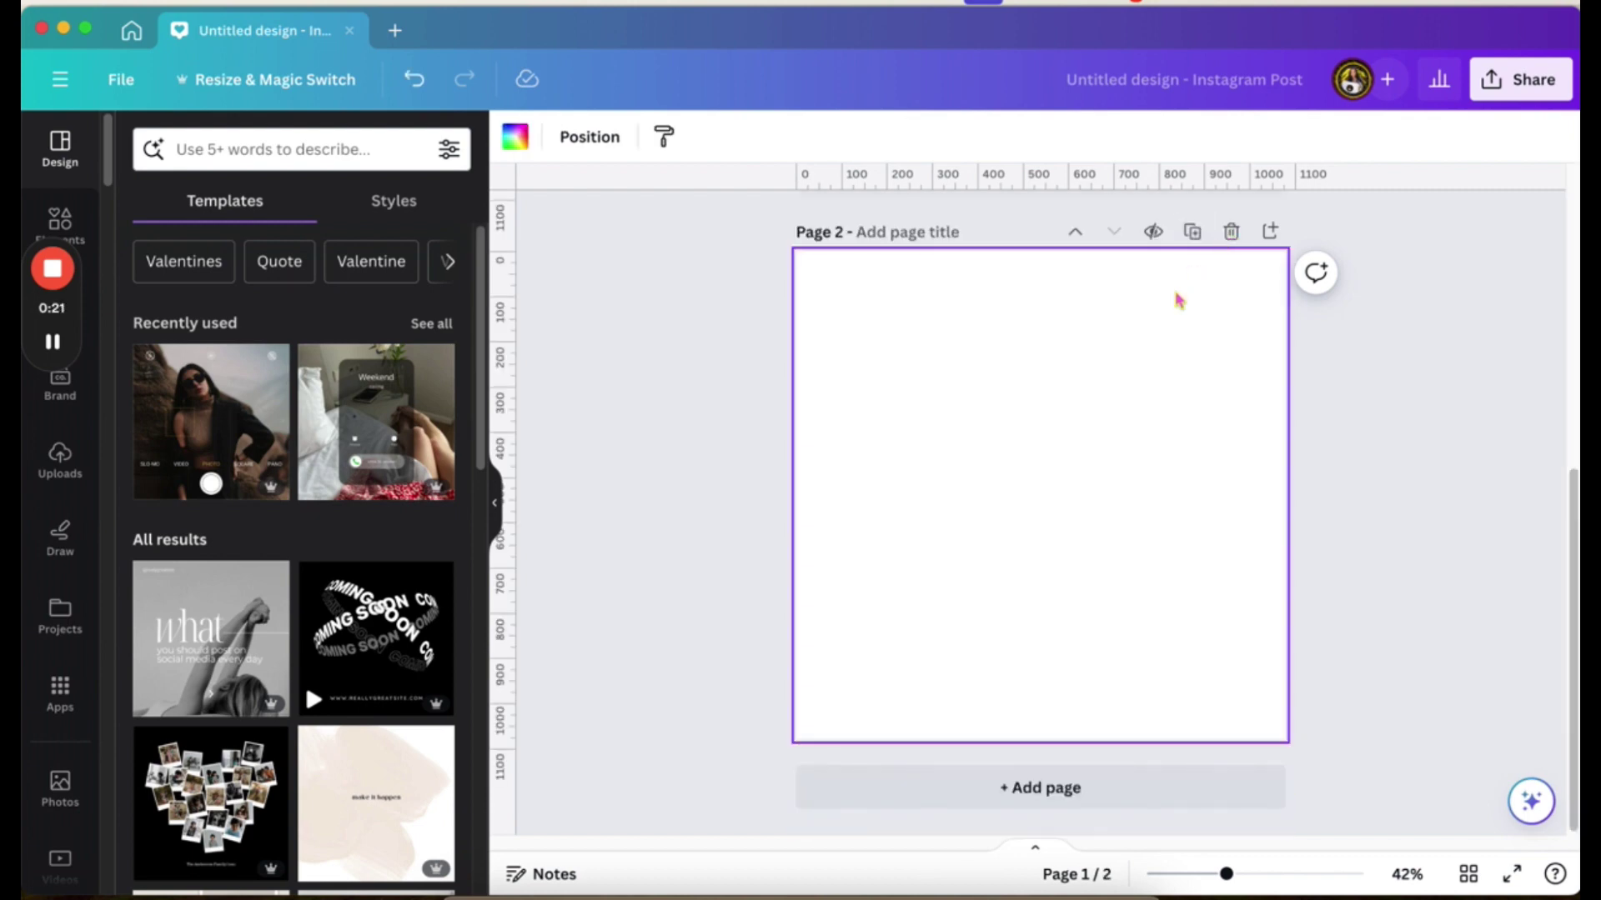
scroll(1120, 406, up, 3)
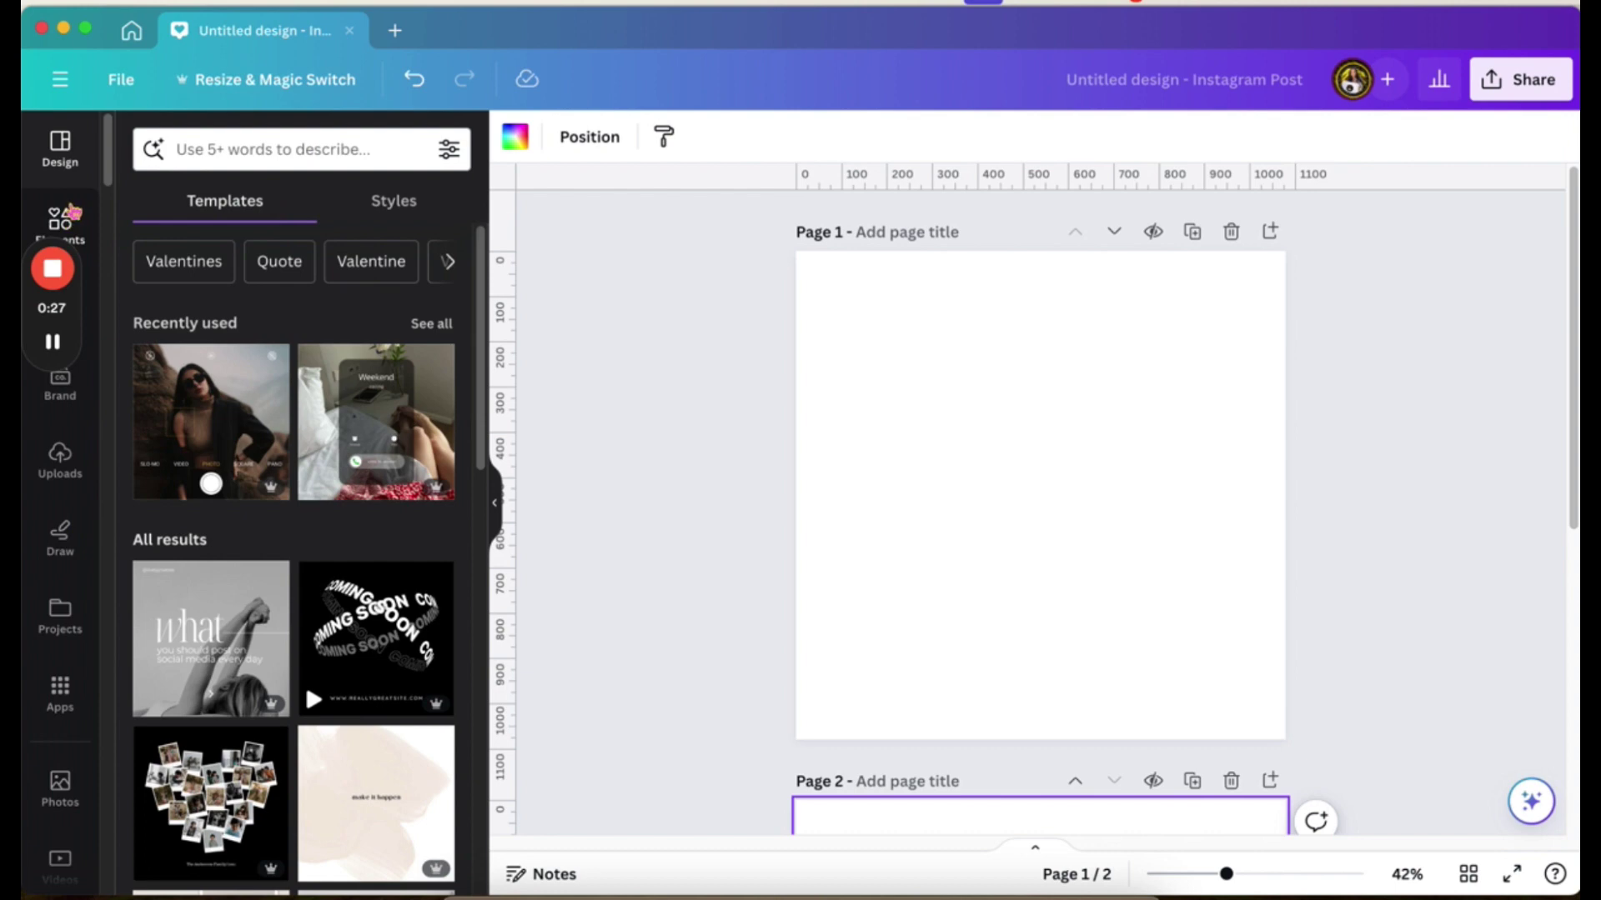
Search the elements library for "valentines day".
click(72, 215)
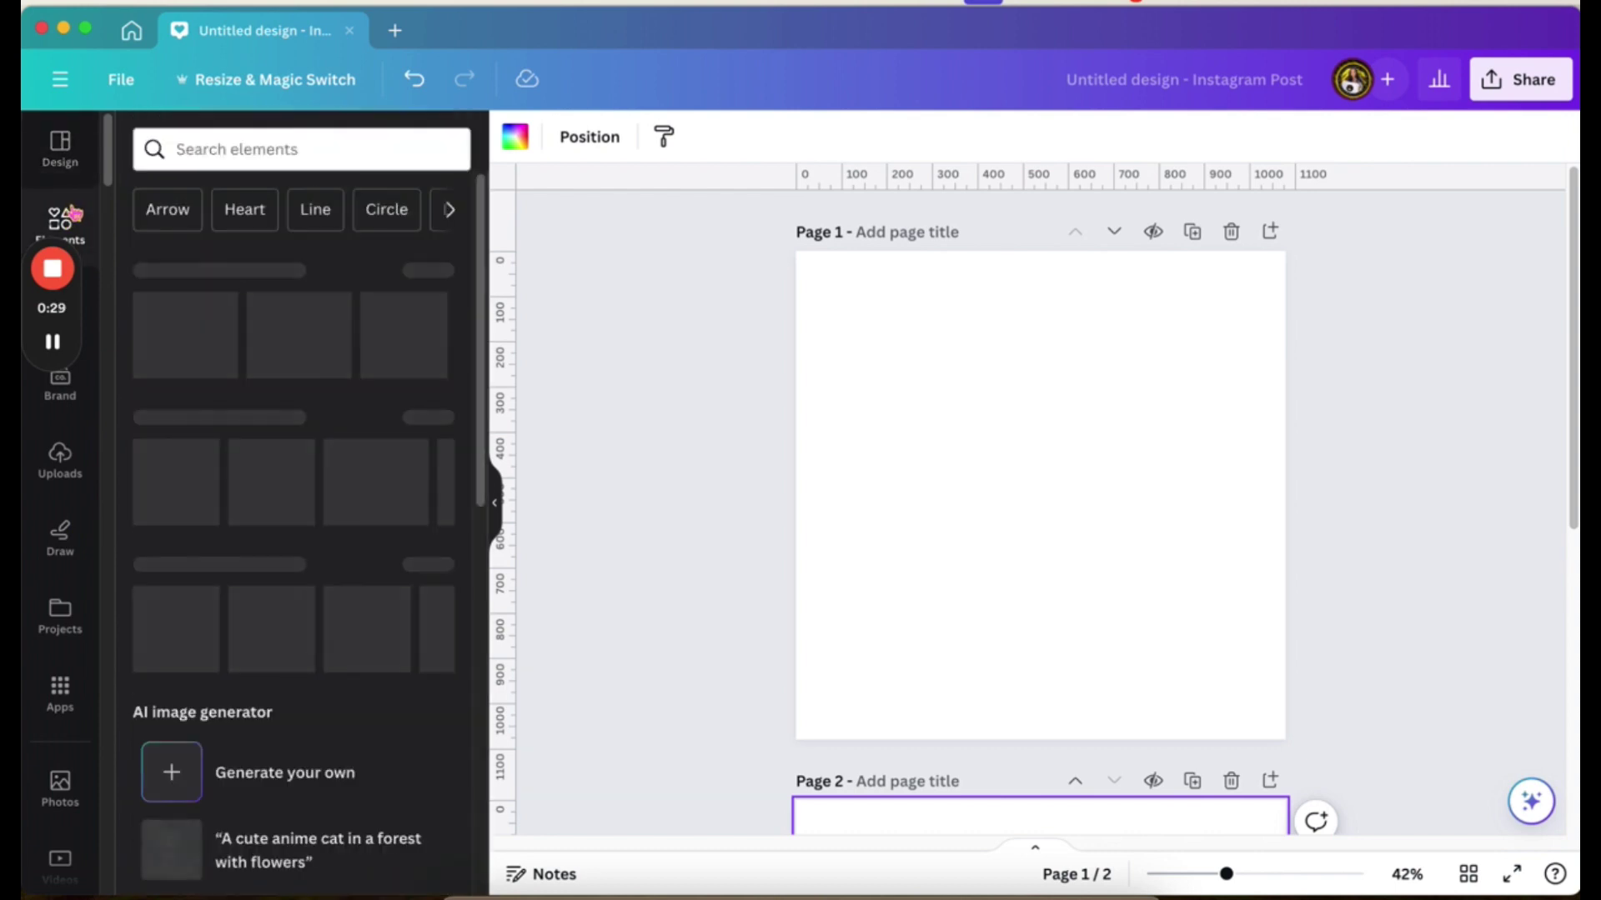
click(266, 141)
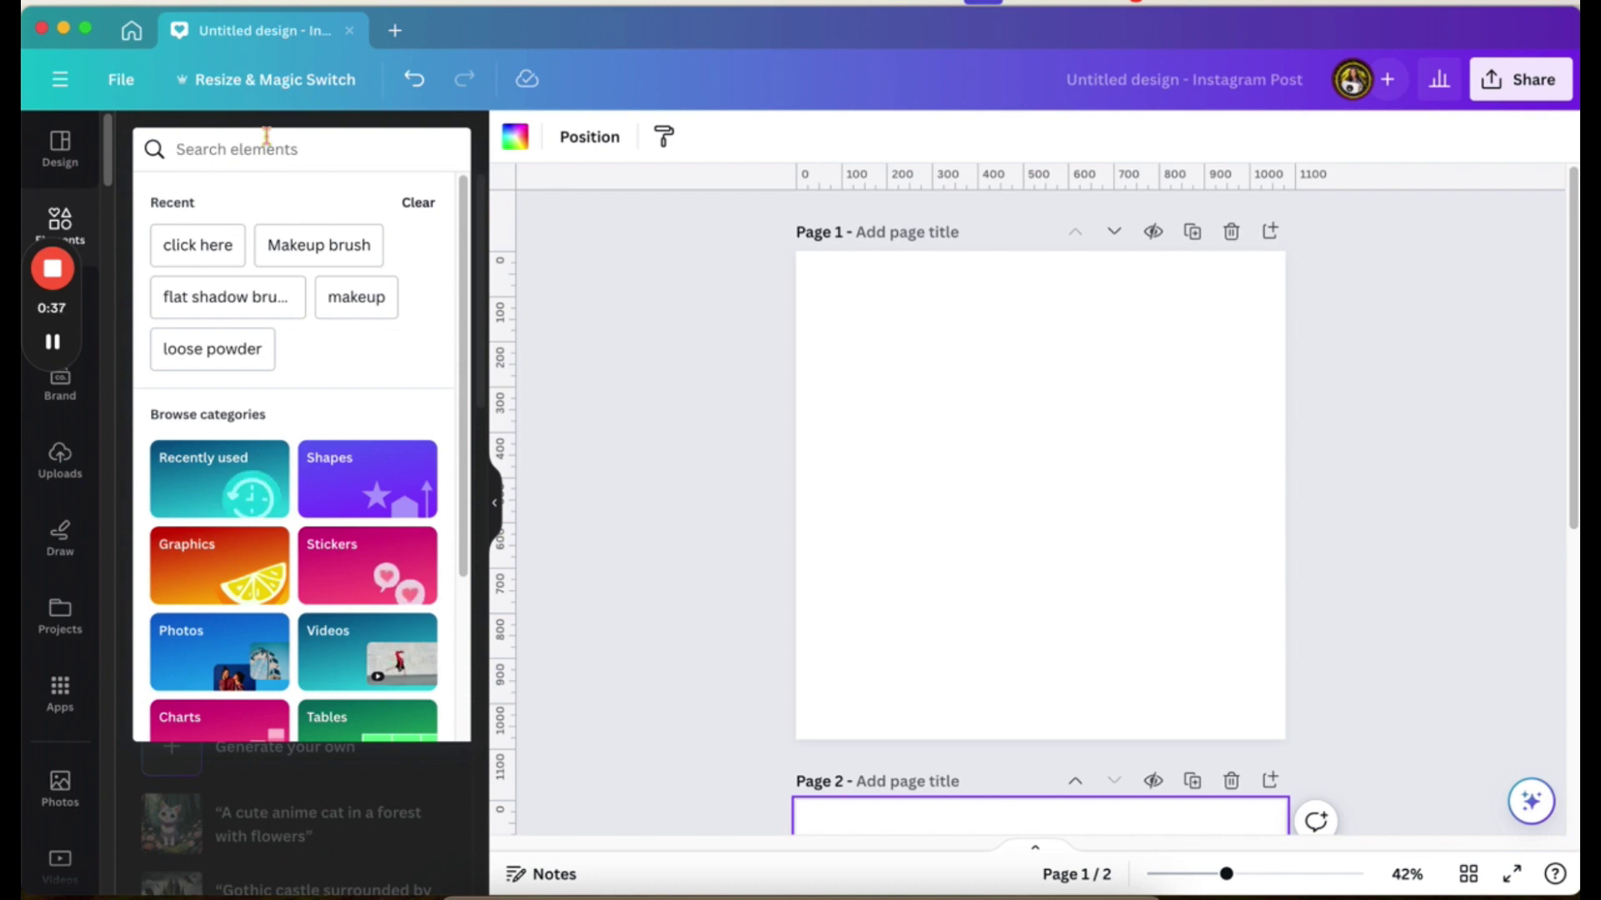
text(v)
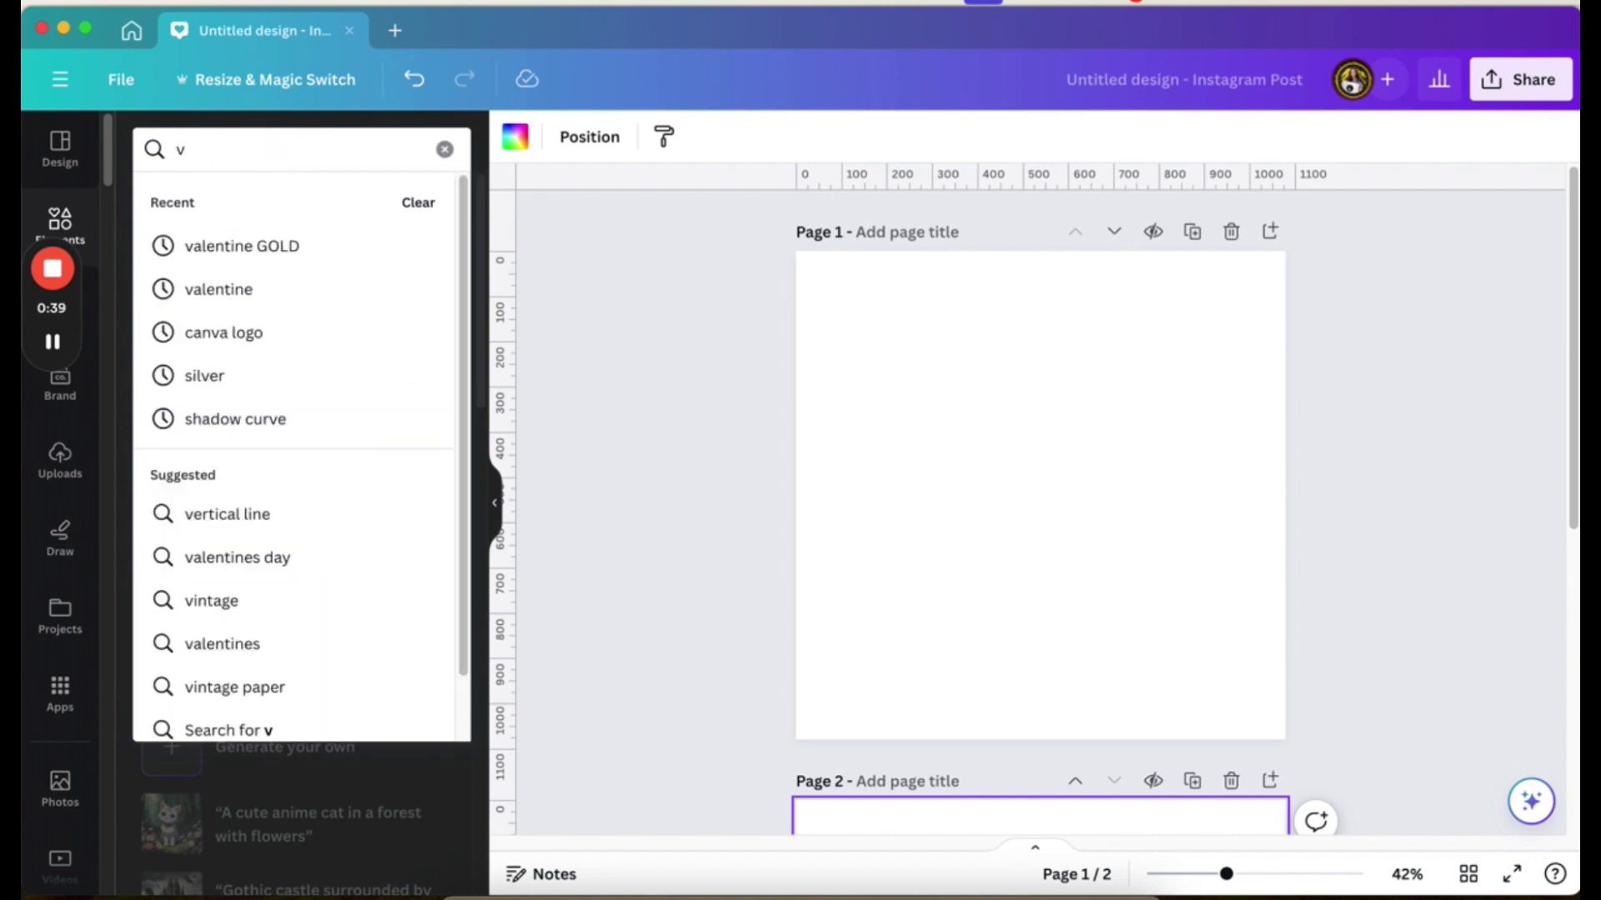
text(alent)
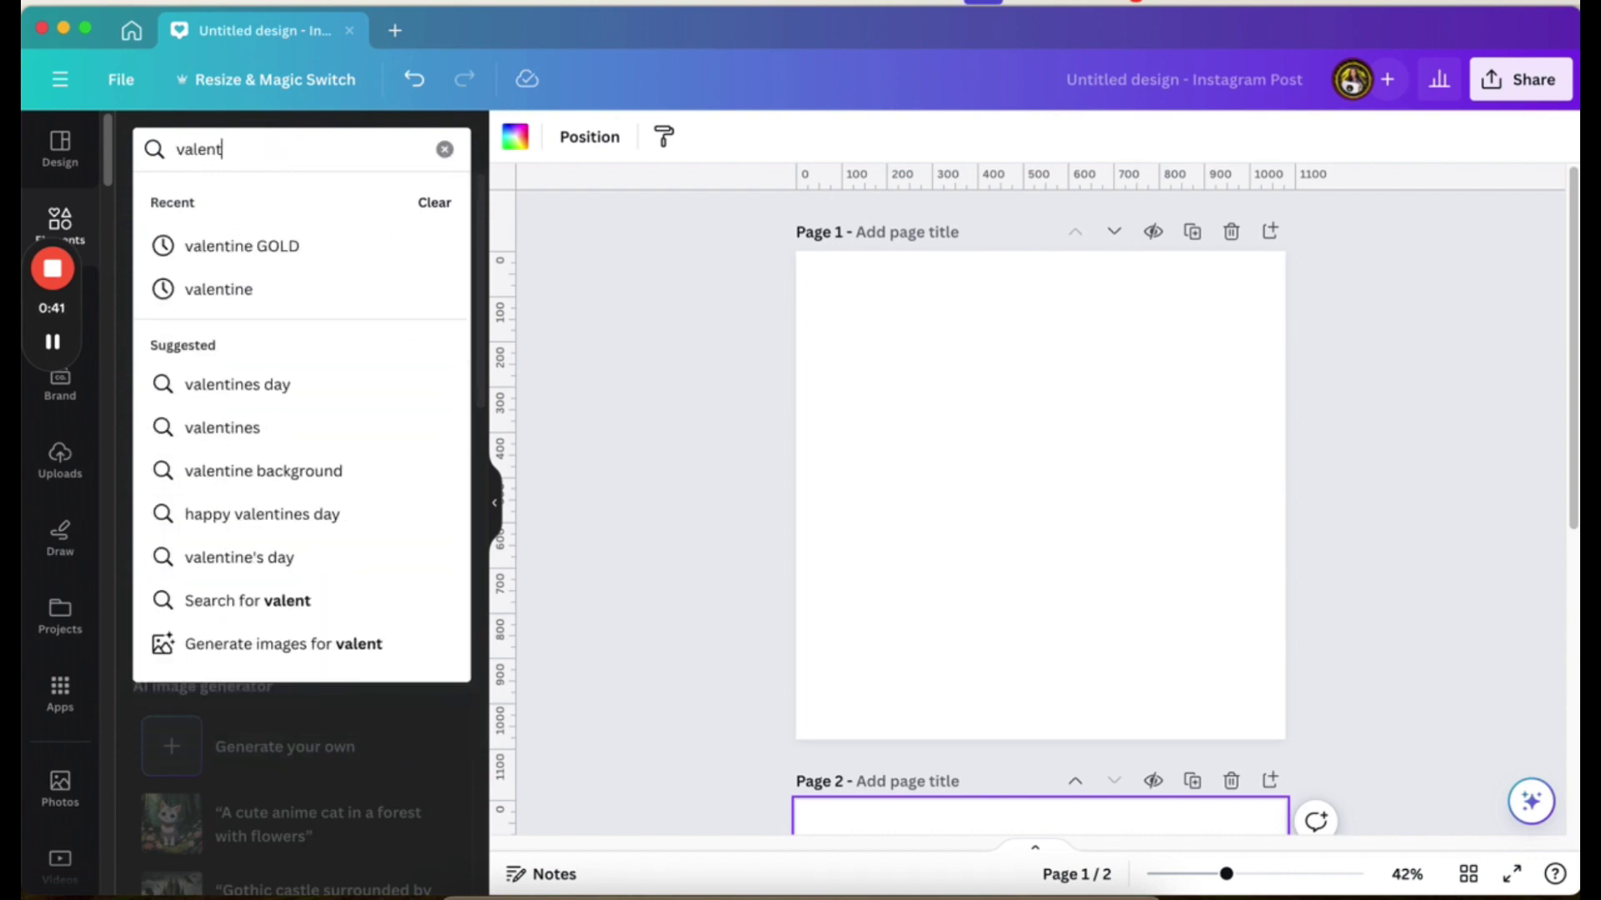
text(ines)
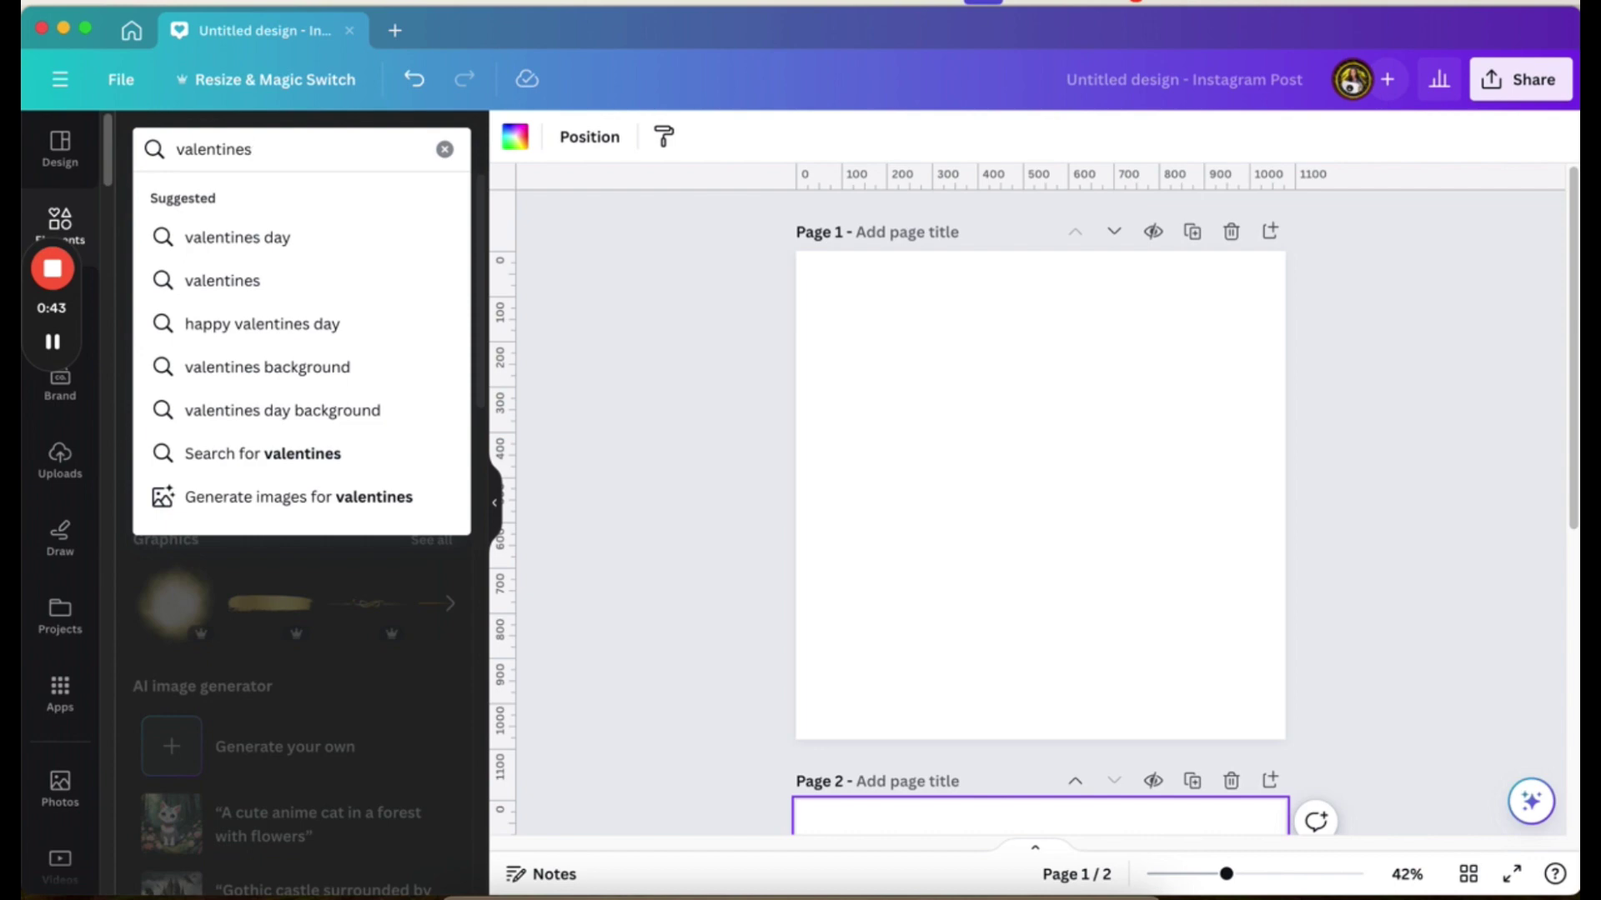
click(259, 238)
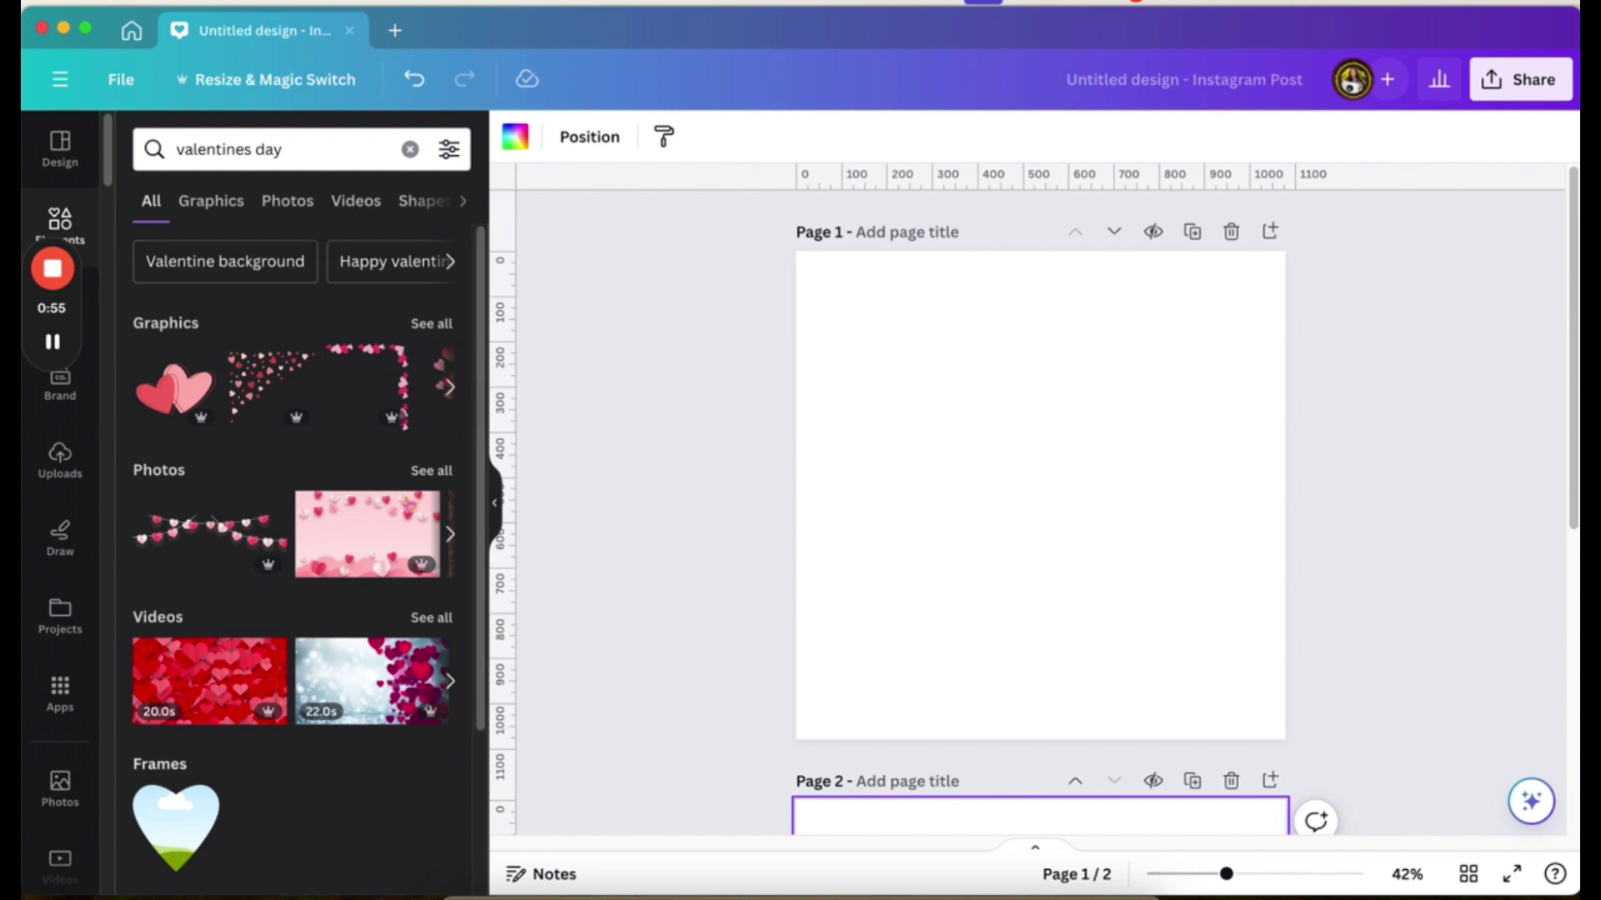
Browse the Valentine's graphics and add the pale pink scattered-hearts pattern to page 2.
mouse_move(415, 521)
mouse_move(265, 711)
click(443, 325)
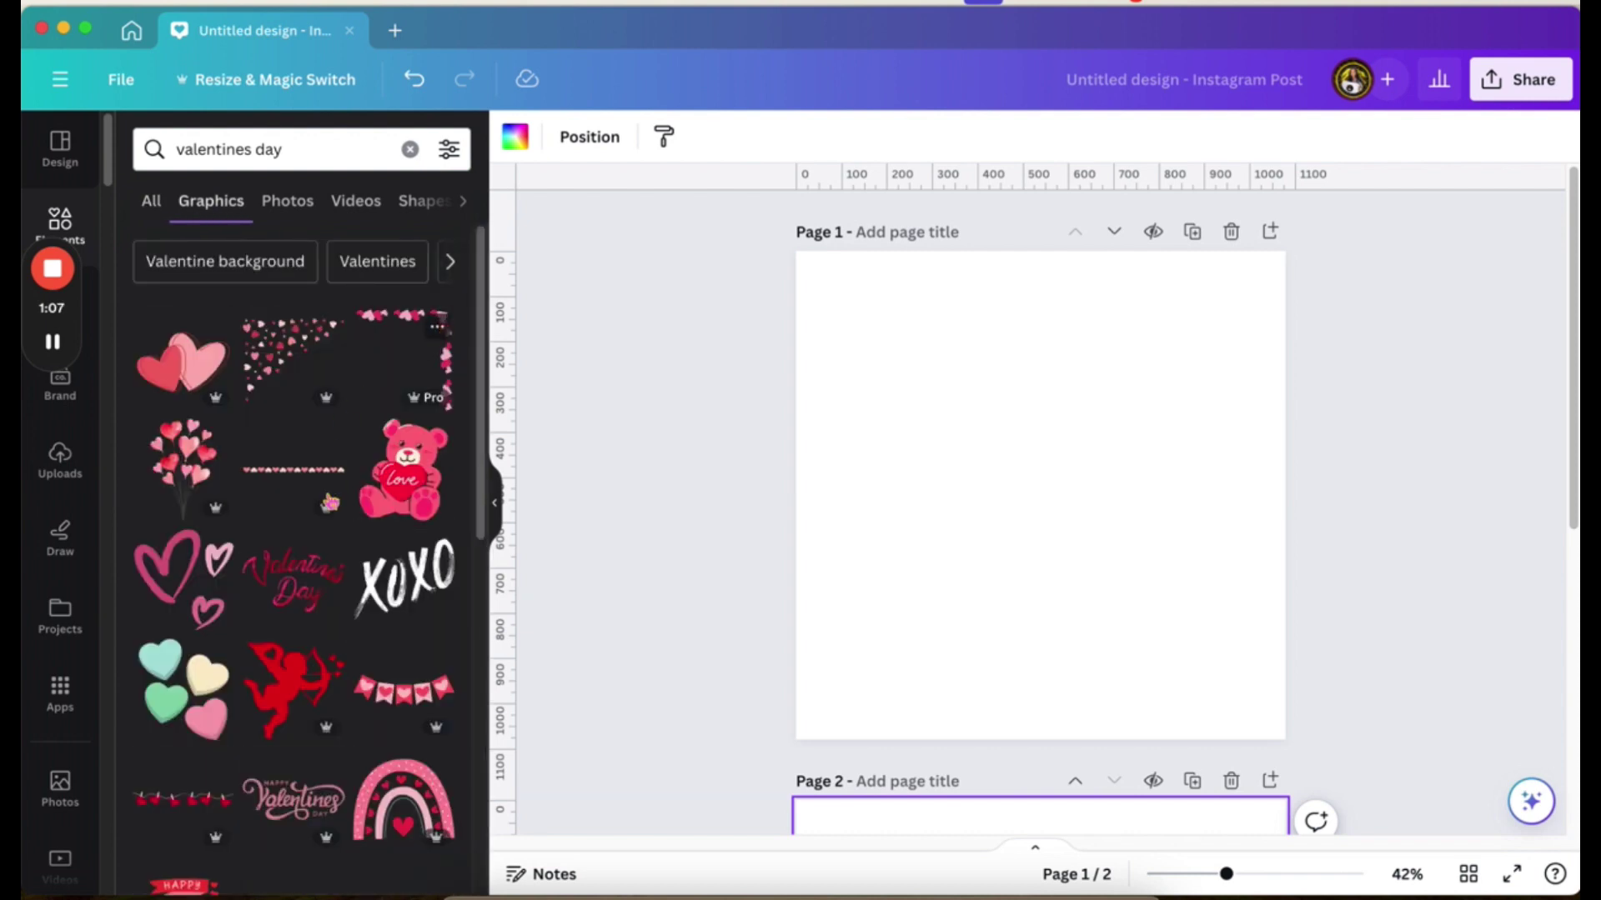
scroll(331, 503, down, 3)
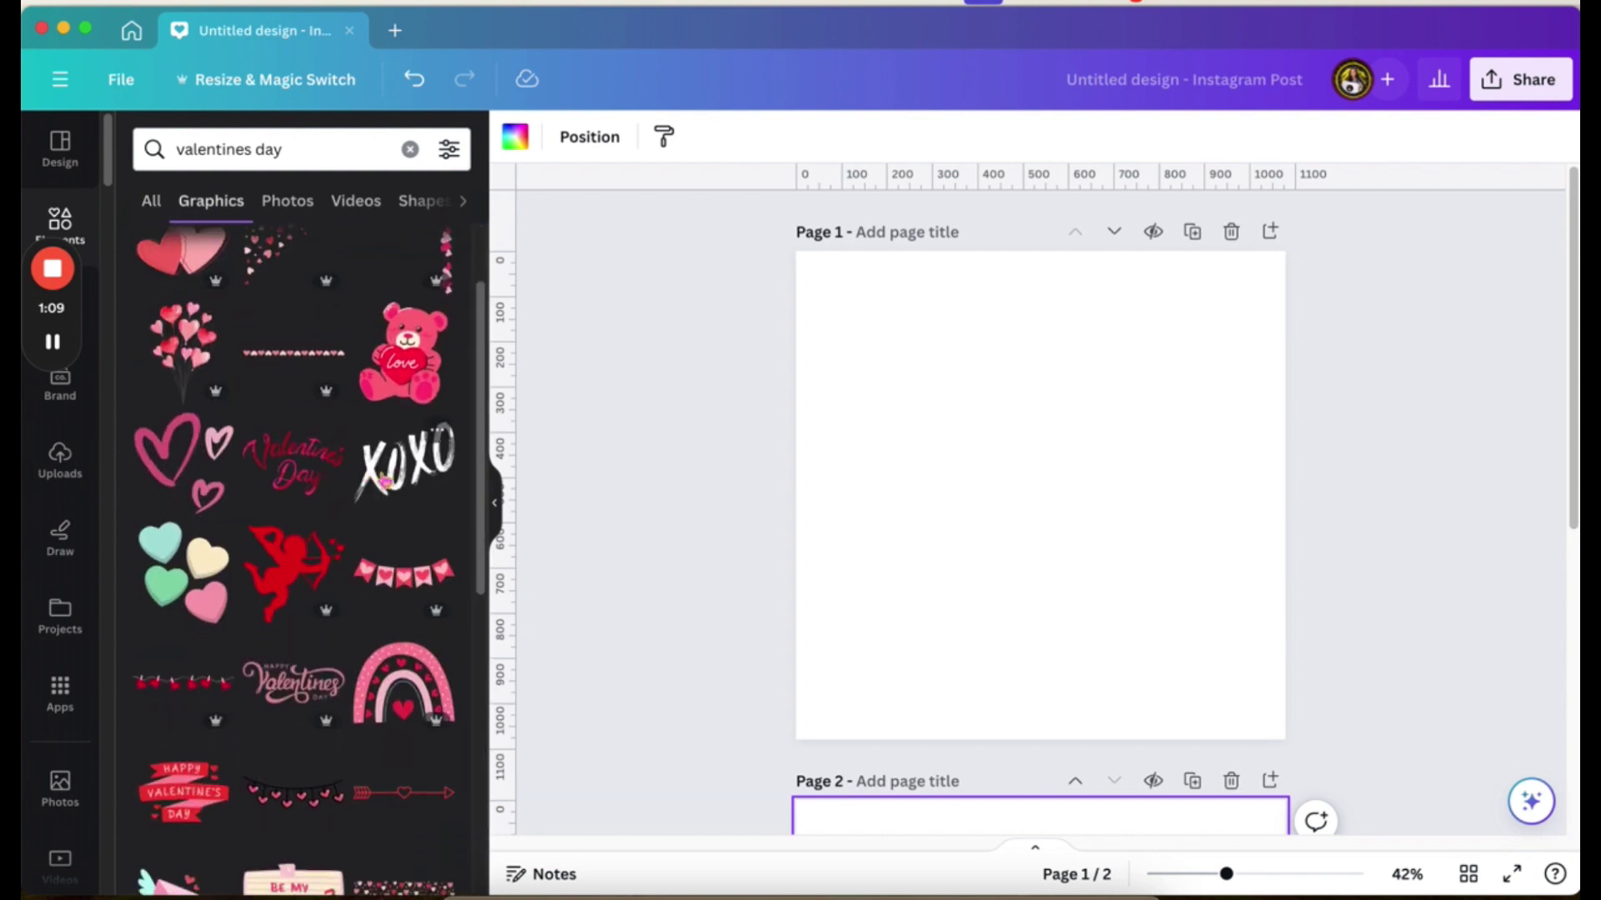
scroll(389, 482, down, 5)
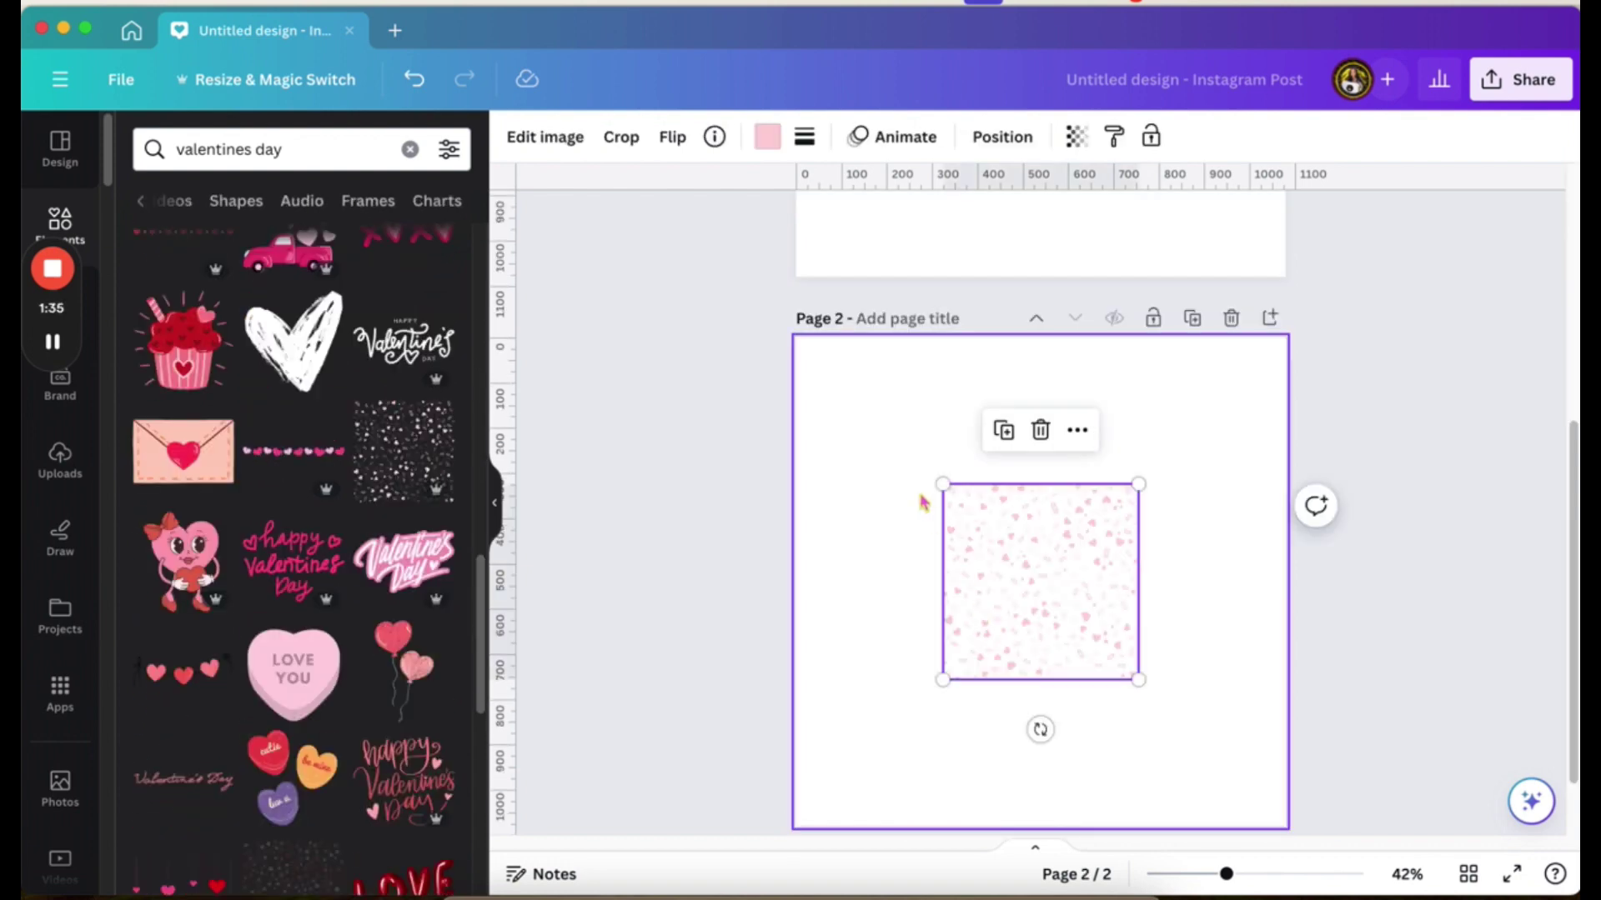
Enlarge the pink hearts pattern to about 1060 × 1062 px so it nearly fills page 2, and center it on the page.
drag(942, 483, 786, 354)
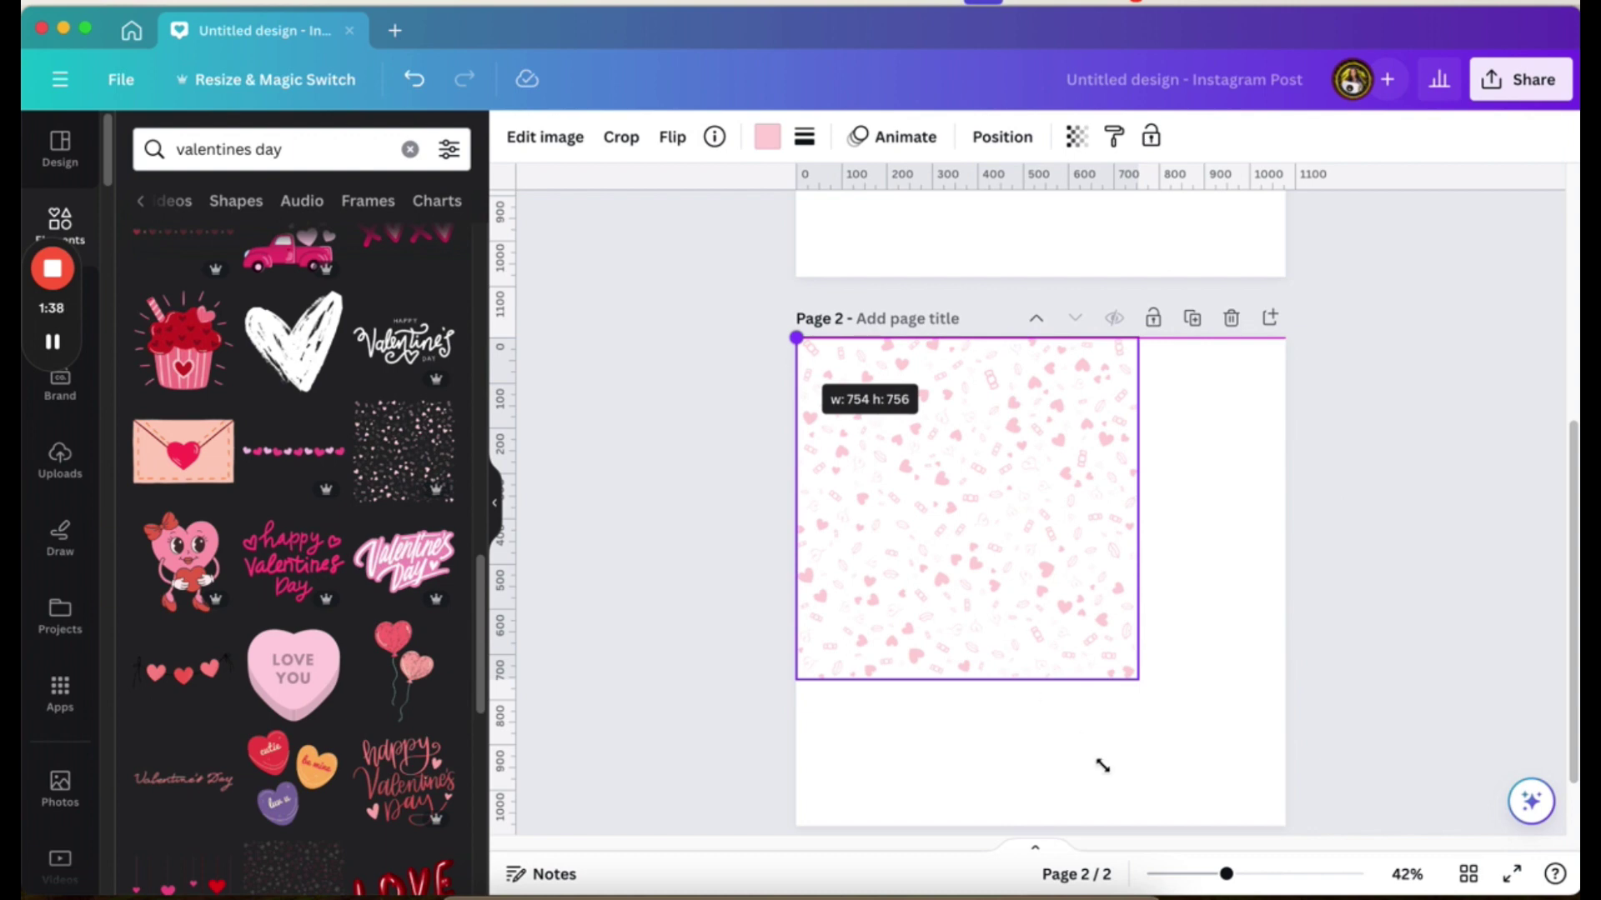
drag(1134, 682, 1264, 831)
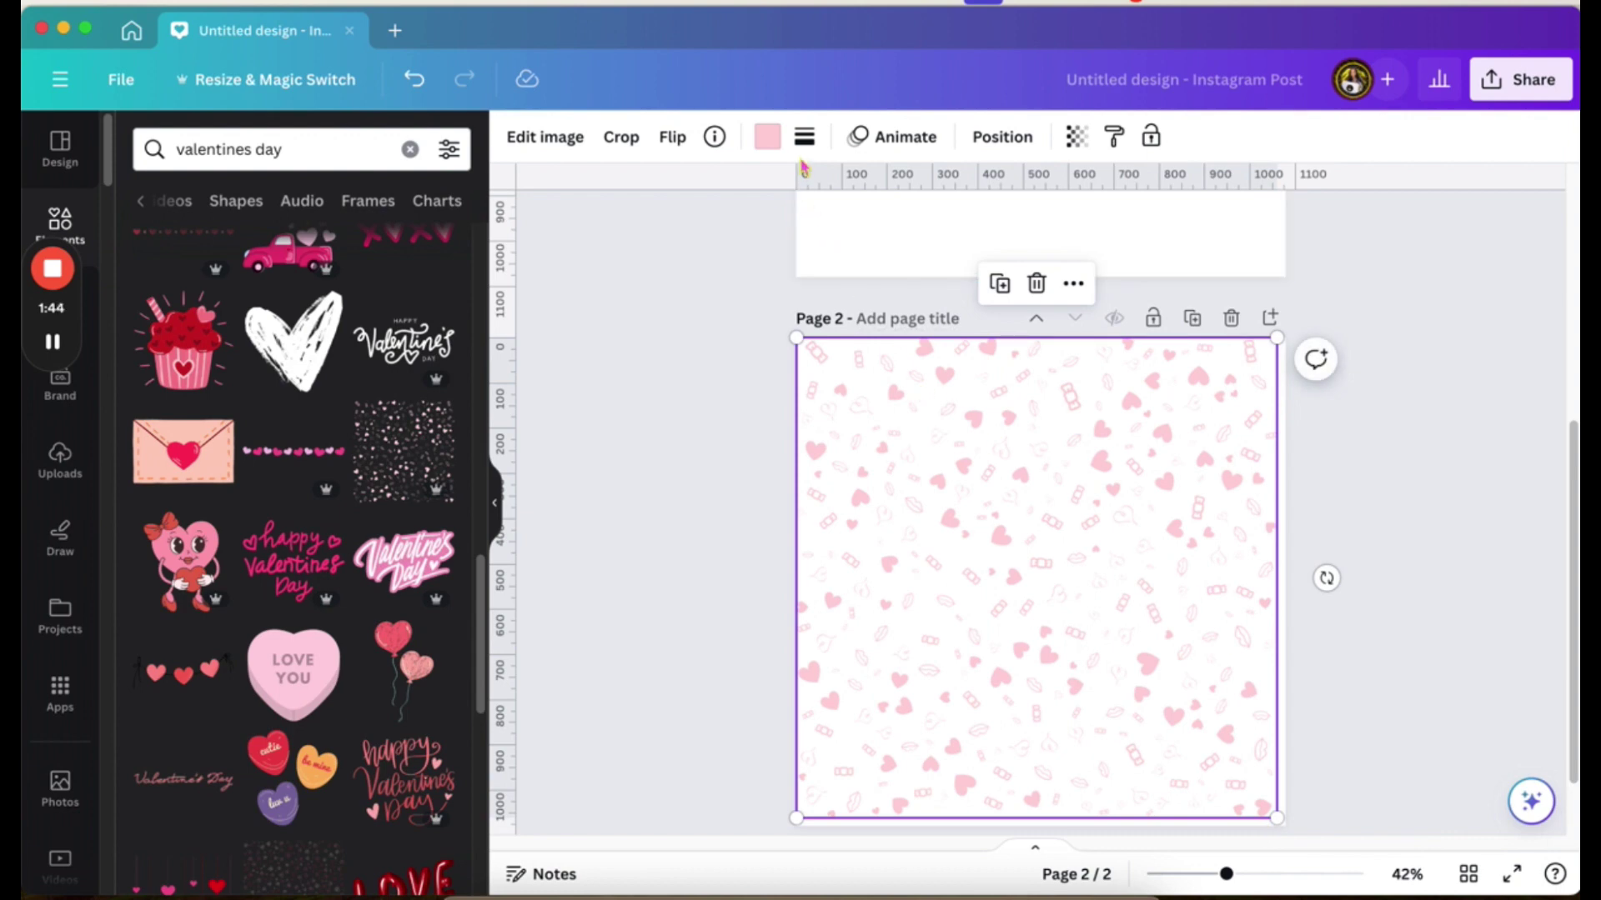
click(721, 566)
click(954, 589)
drag(954, 588, 952, 581)
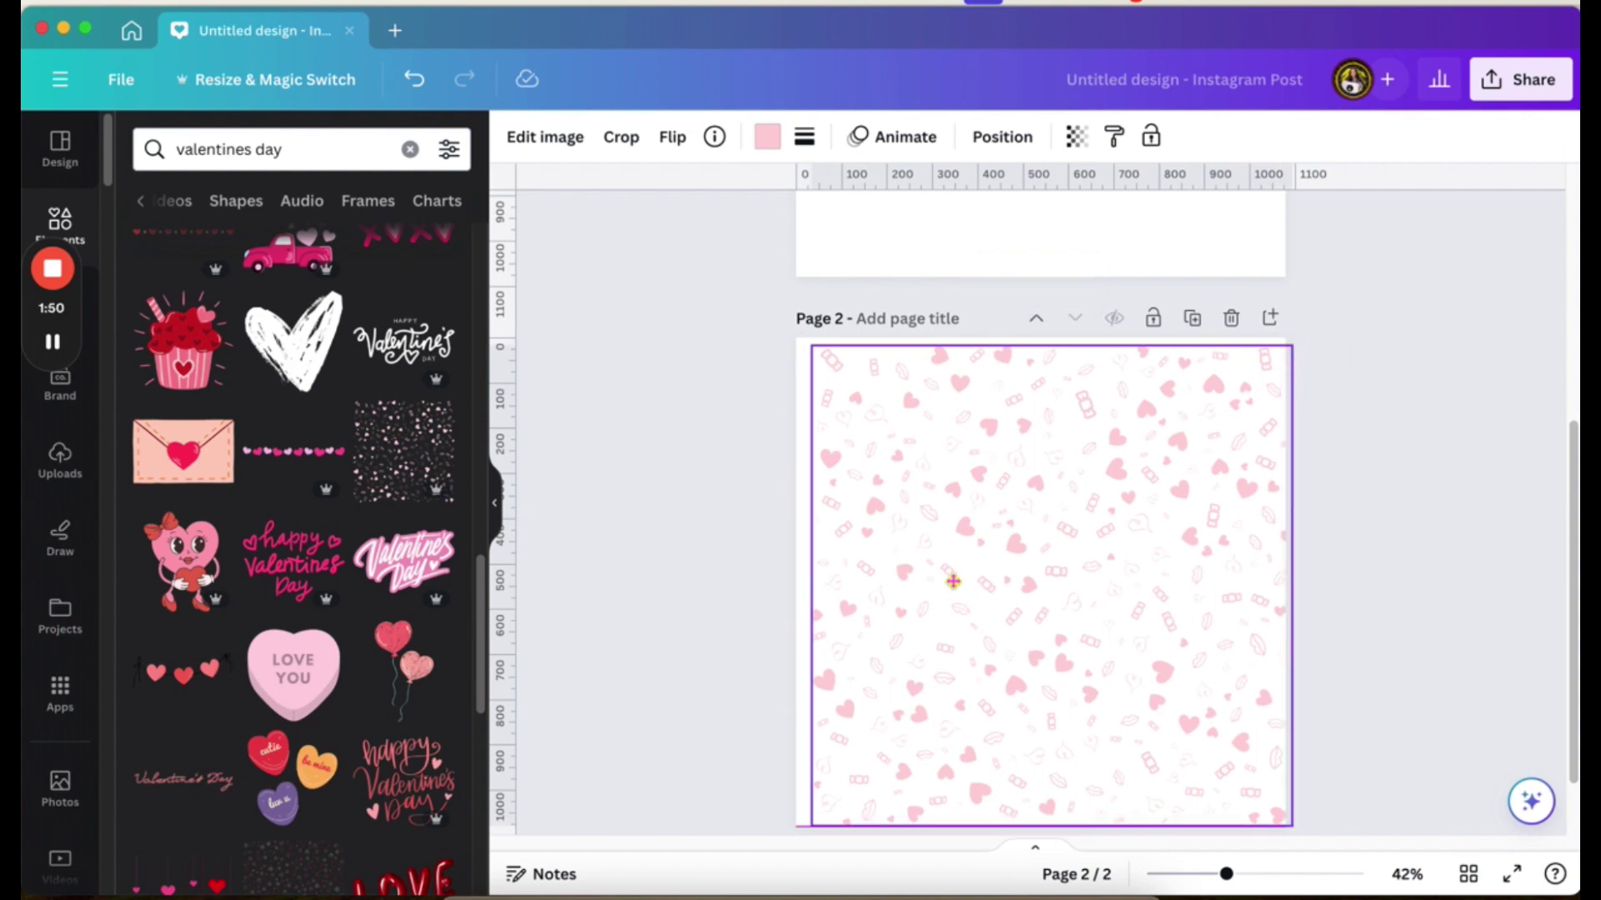
drag(952, 589, 956, 552)
click(1002, 137)
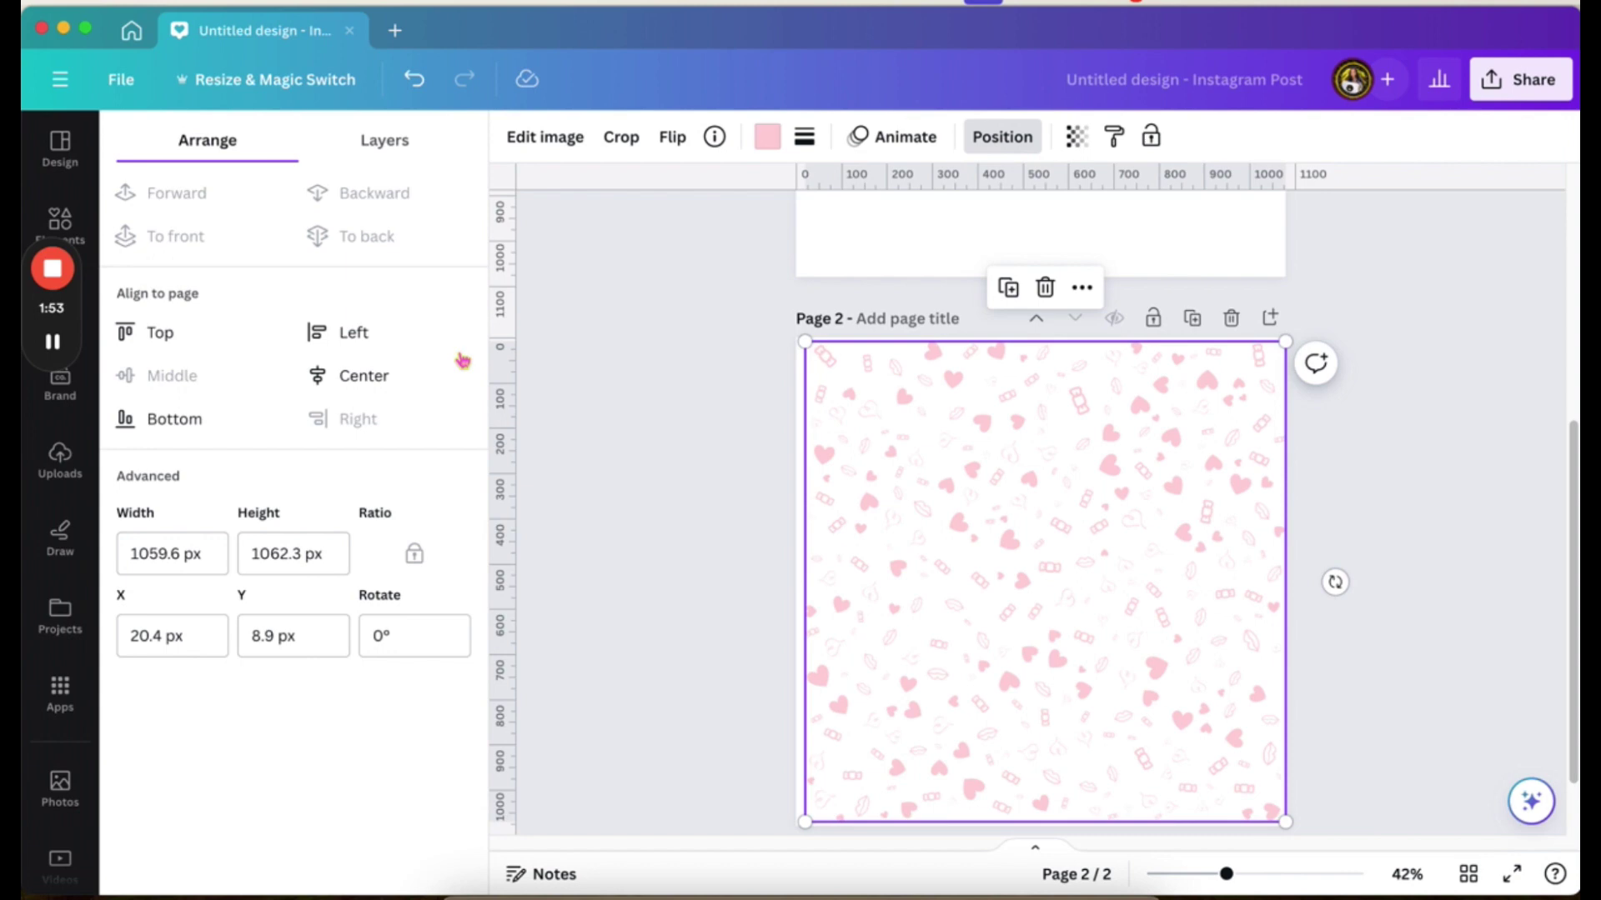
click(380, 375)
click(632, 401)
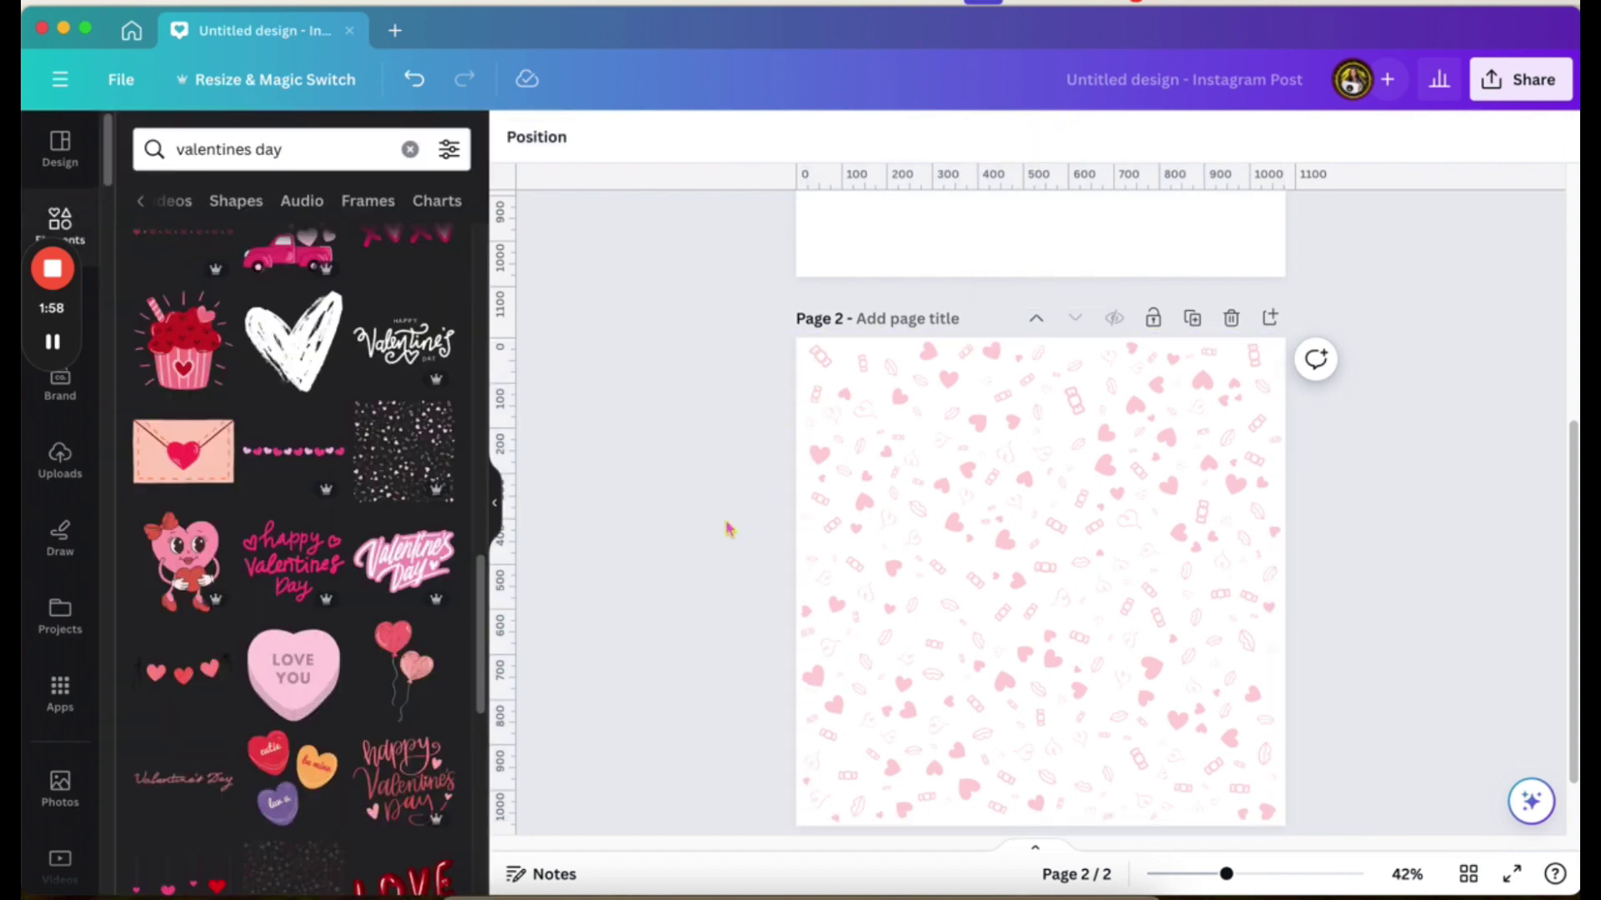
Set the transparency of the hearts pattern on page 2 to 50.
scroll(722, 533, down, 2)
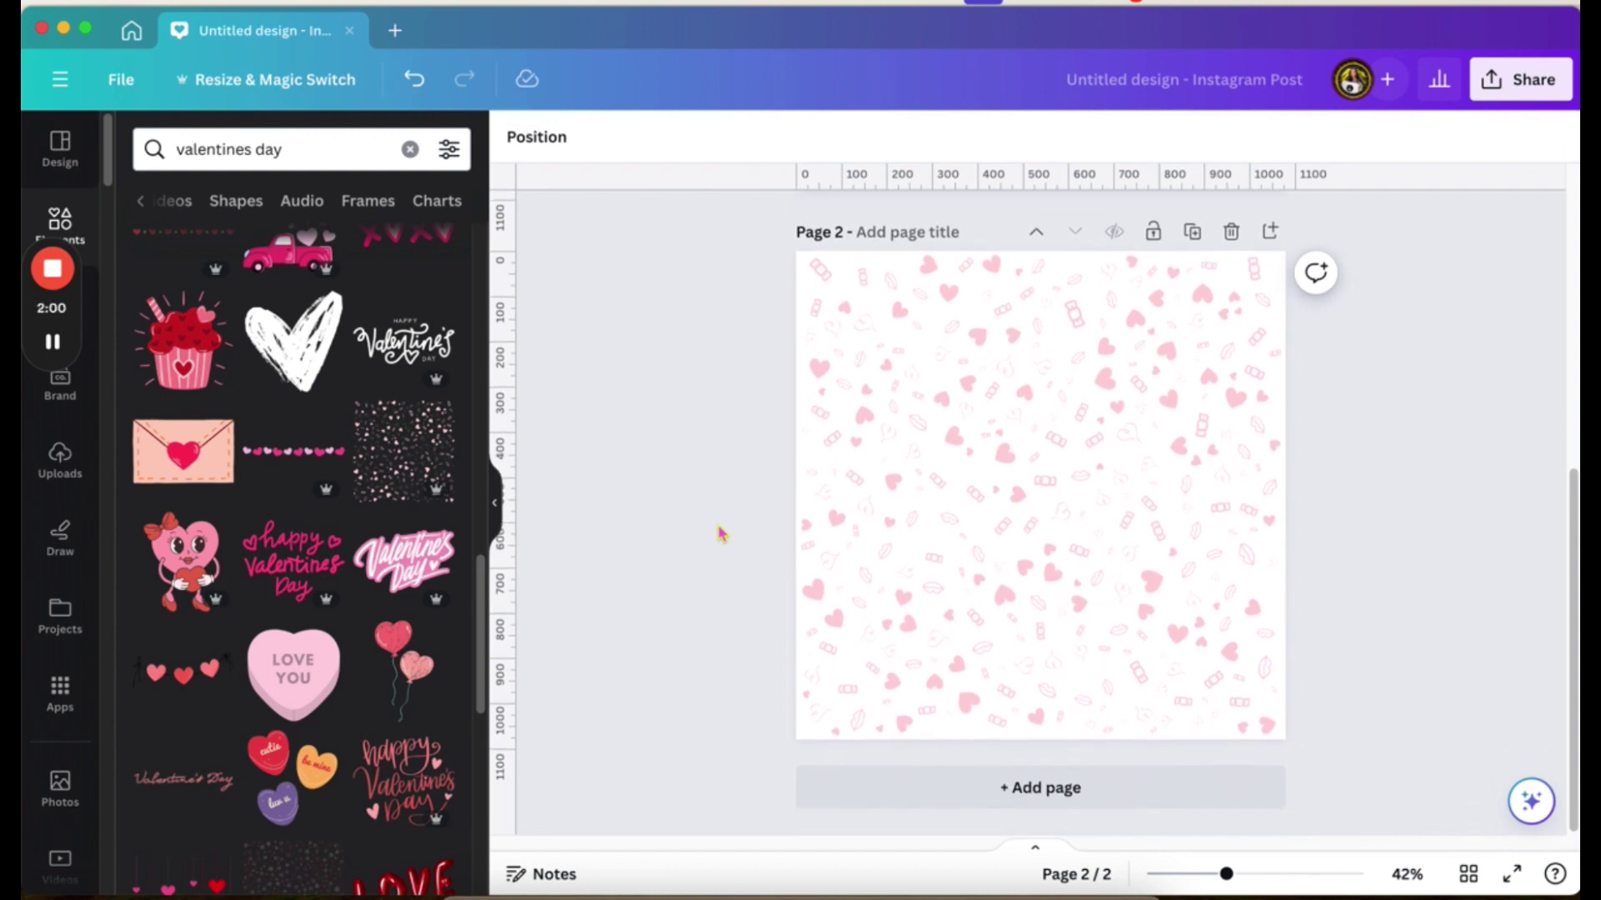
scroll(722, 534, up, 4)
scroll(722, 534, up, 2)
scroll(722, 534, down, 4)
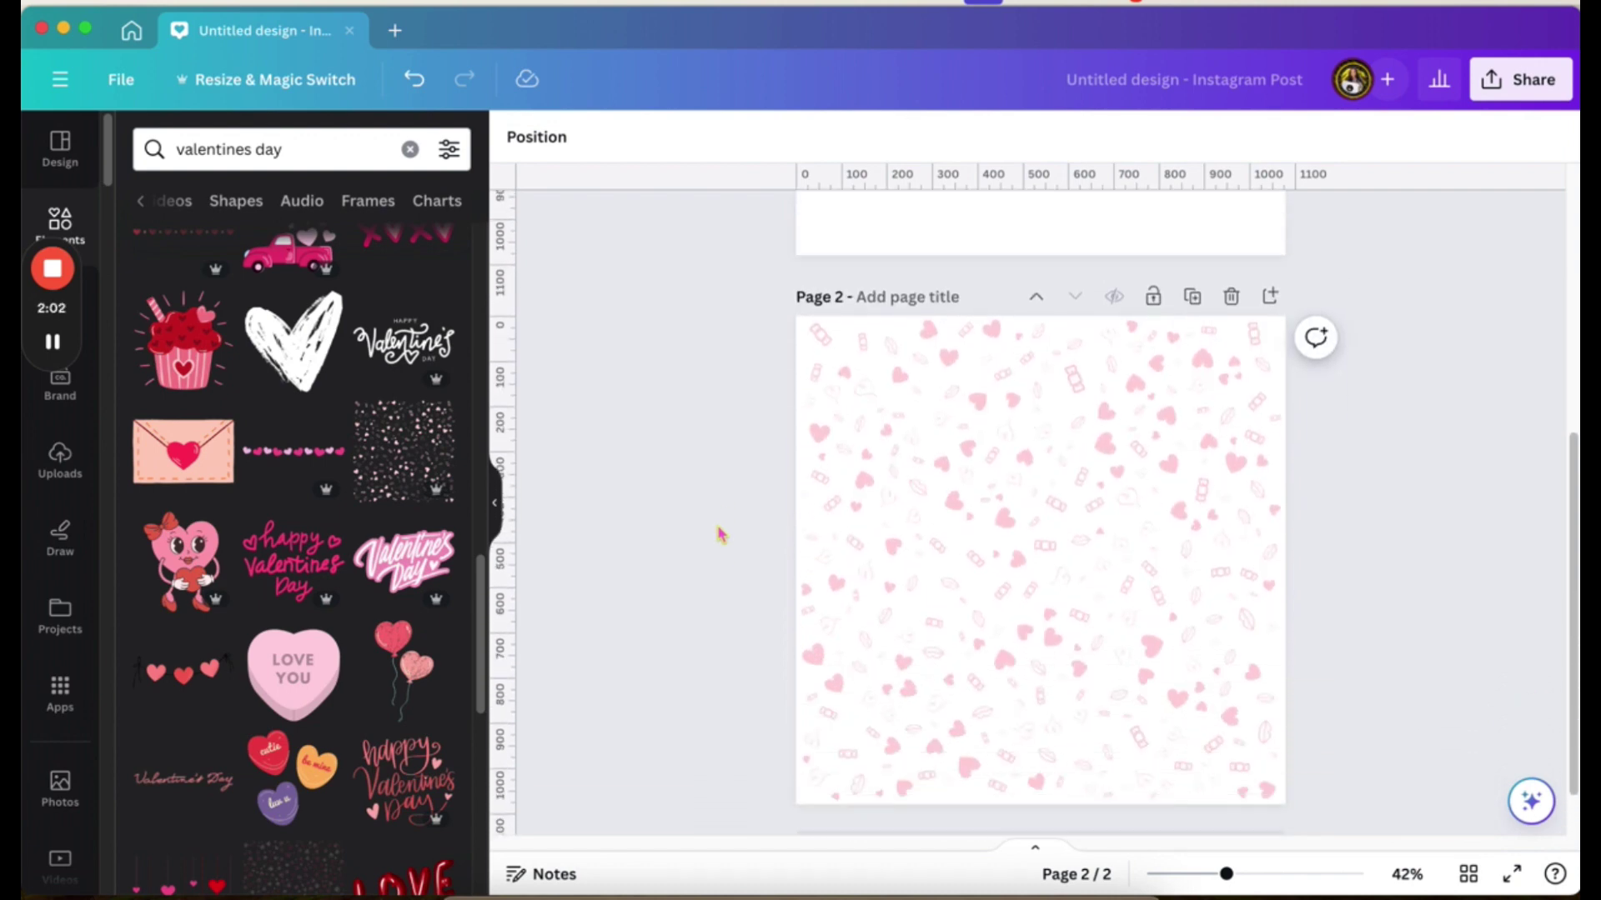
click(983, 524)
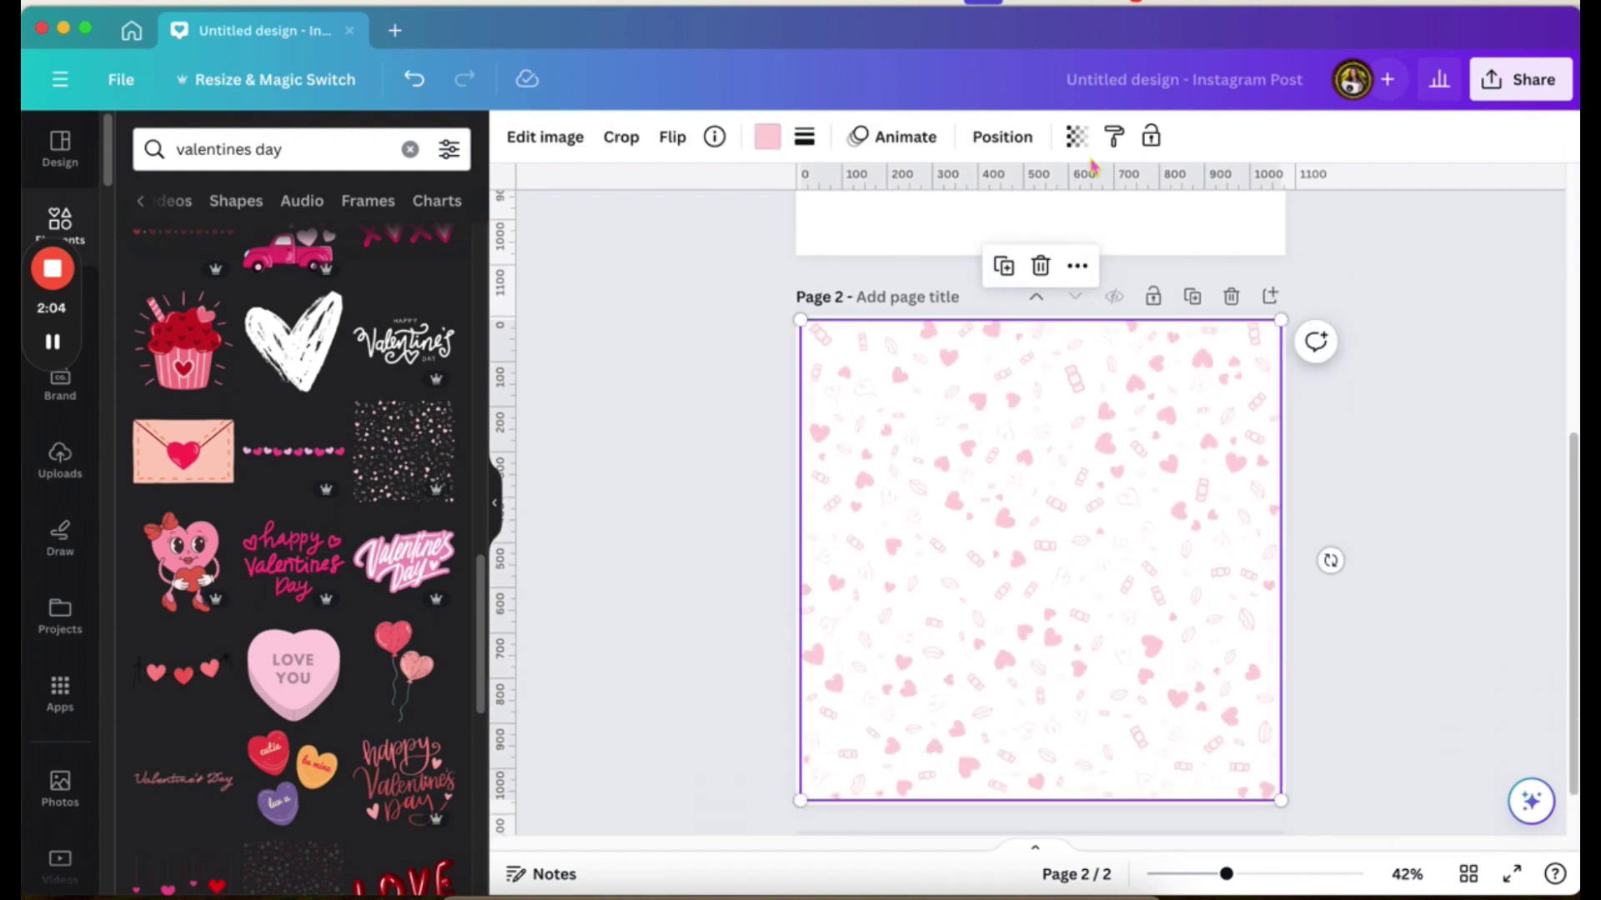
click(1076, 136)
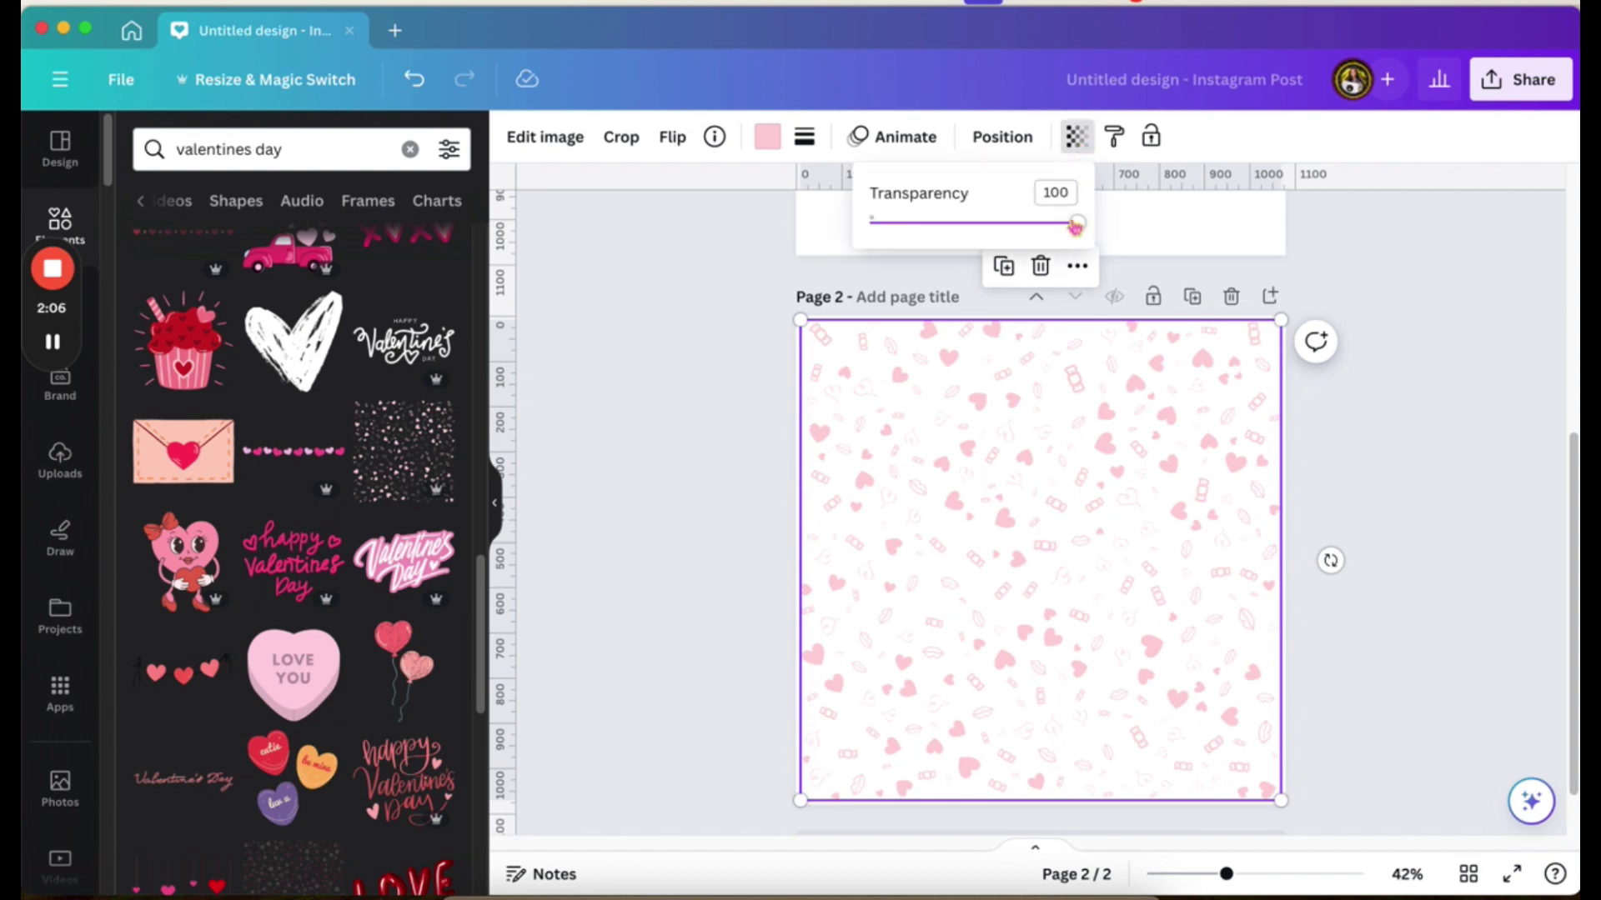
drag(1075, 221, 973, 224)
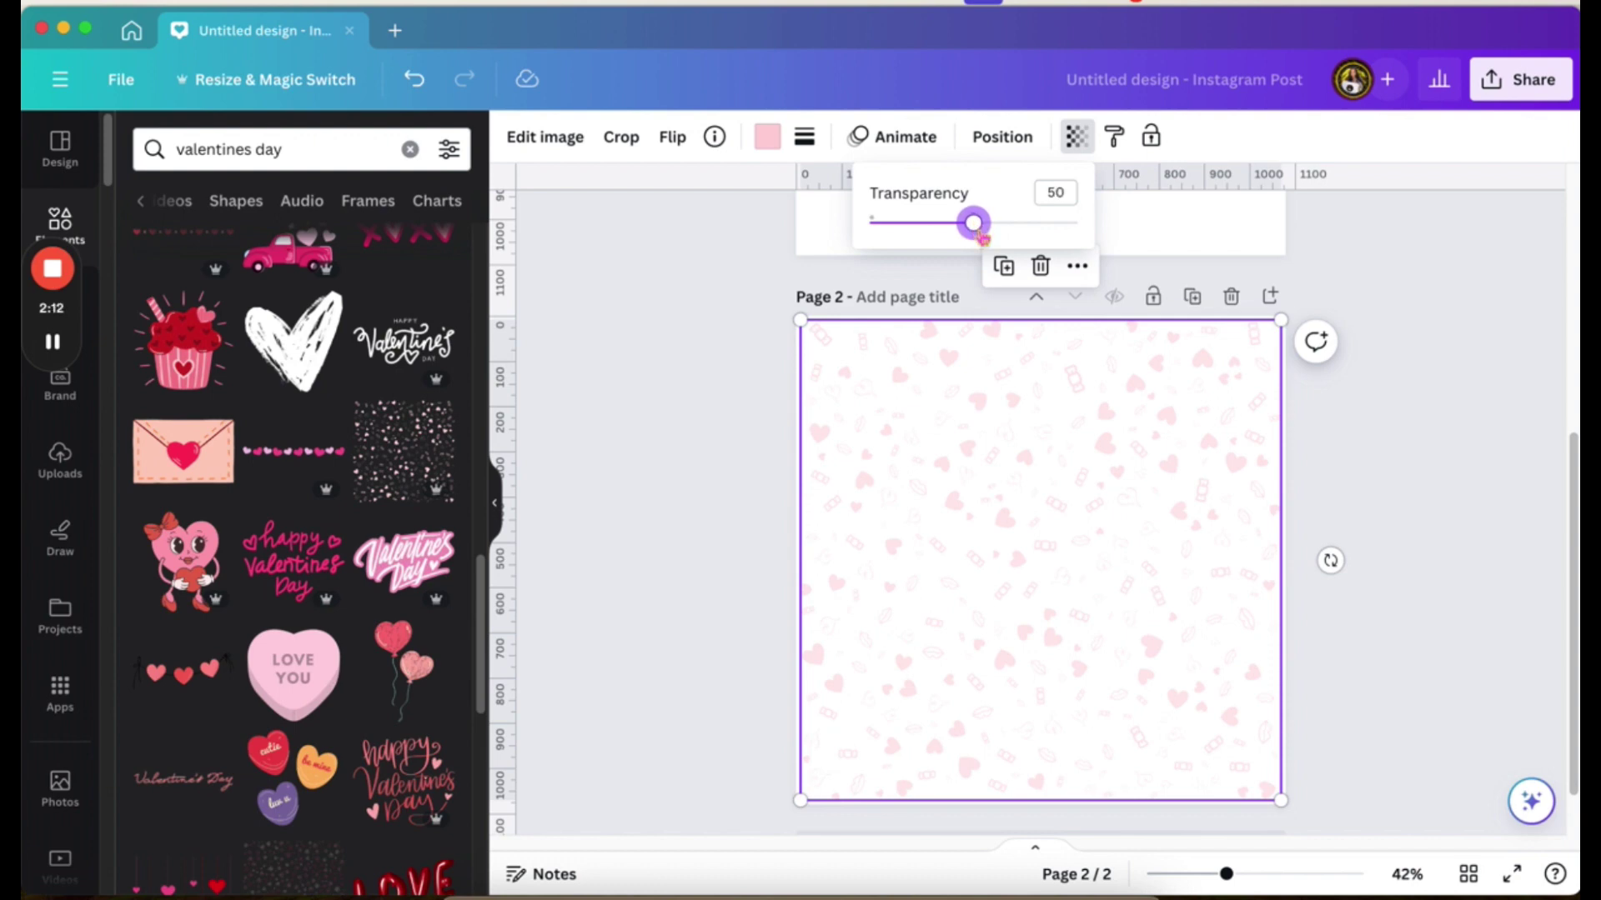
click(689, 449)
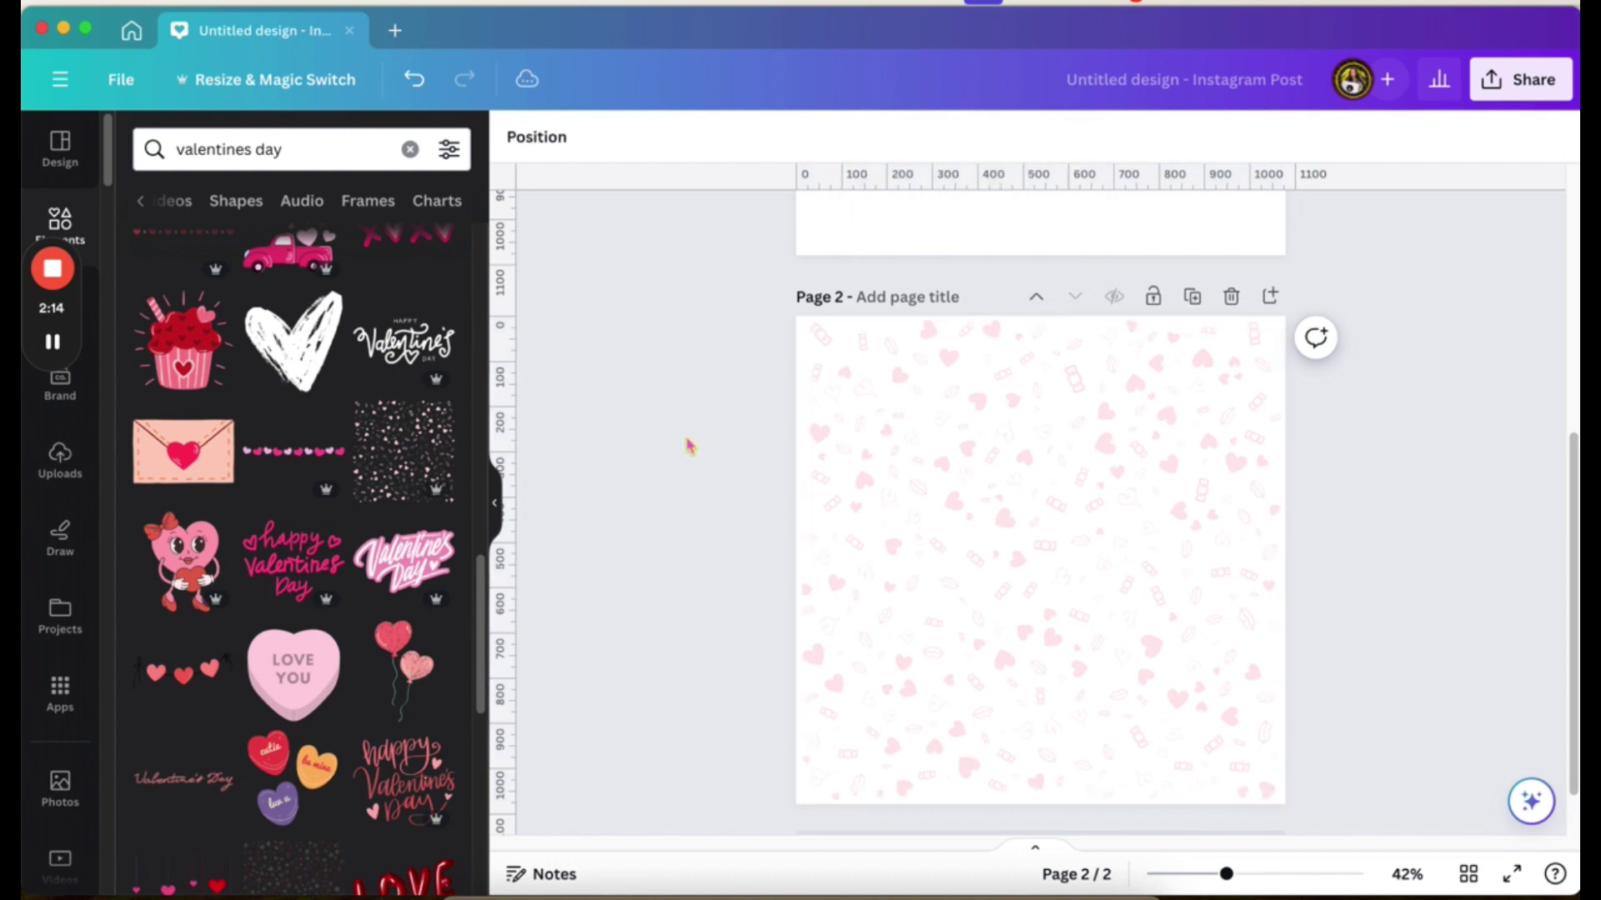
Lock the hearts pattern on page 2, try moving it, unlock it to compare, and lock it again.
click(880, 479)
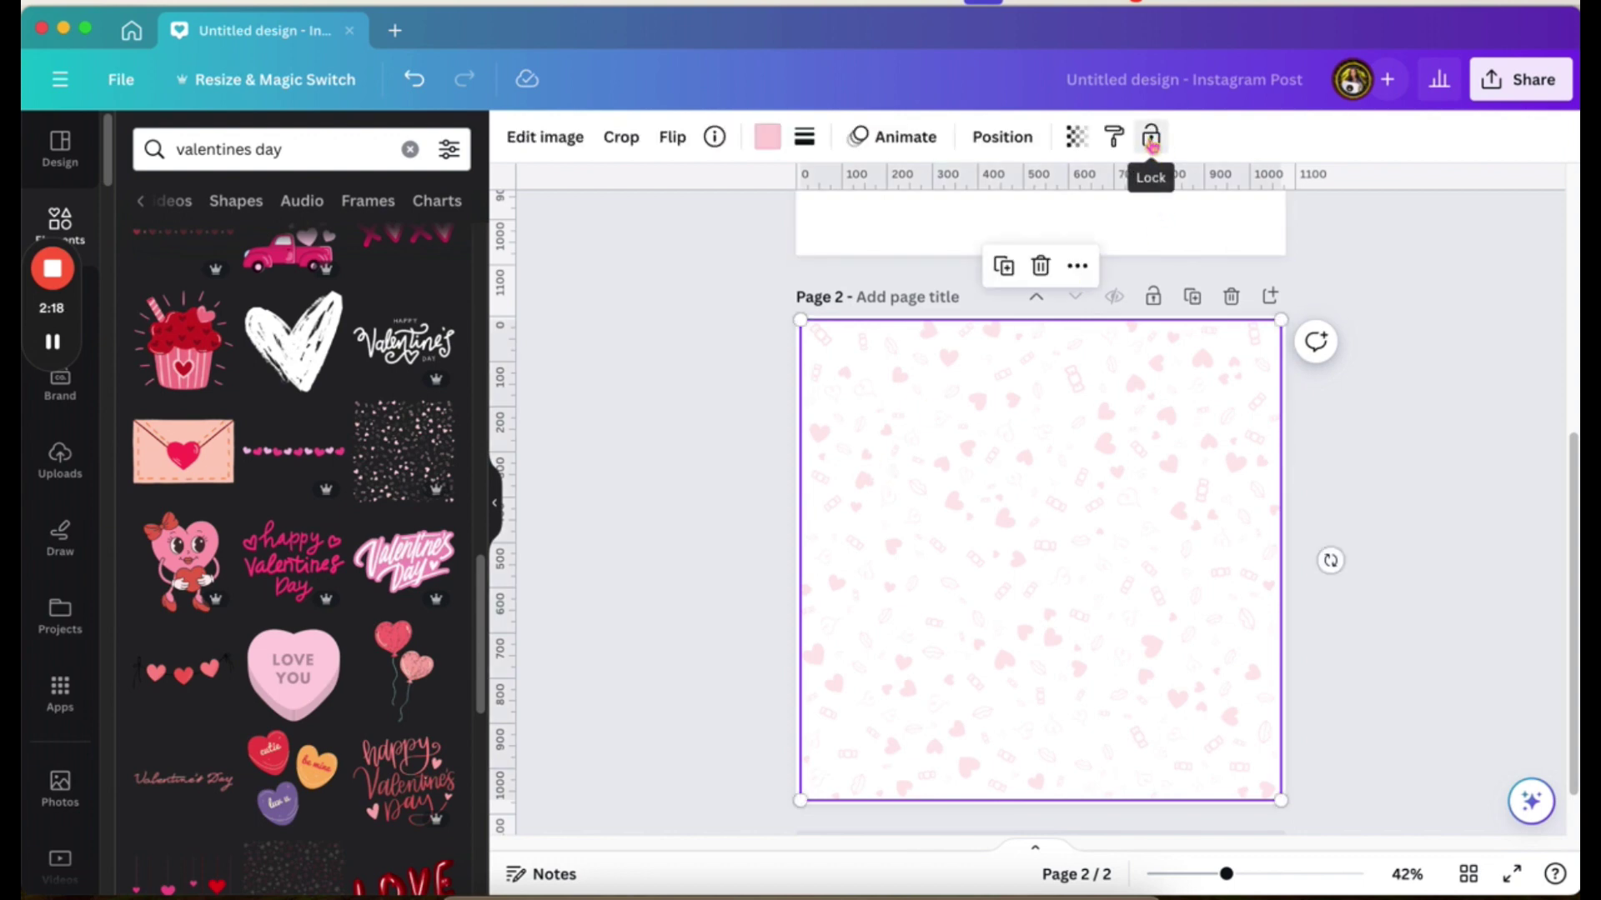
click(1150, 141)
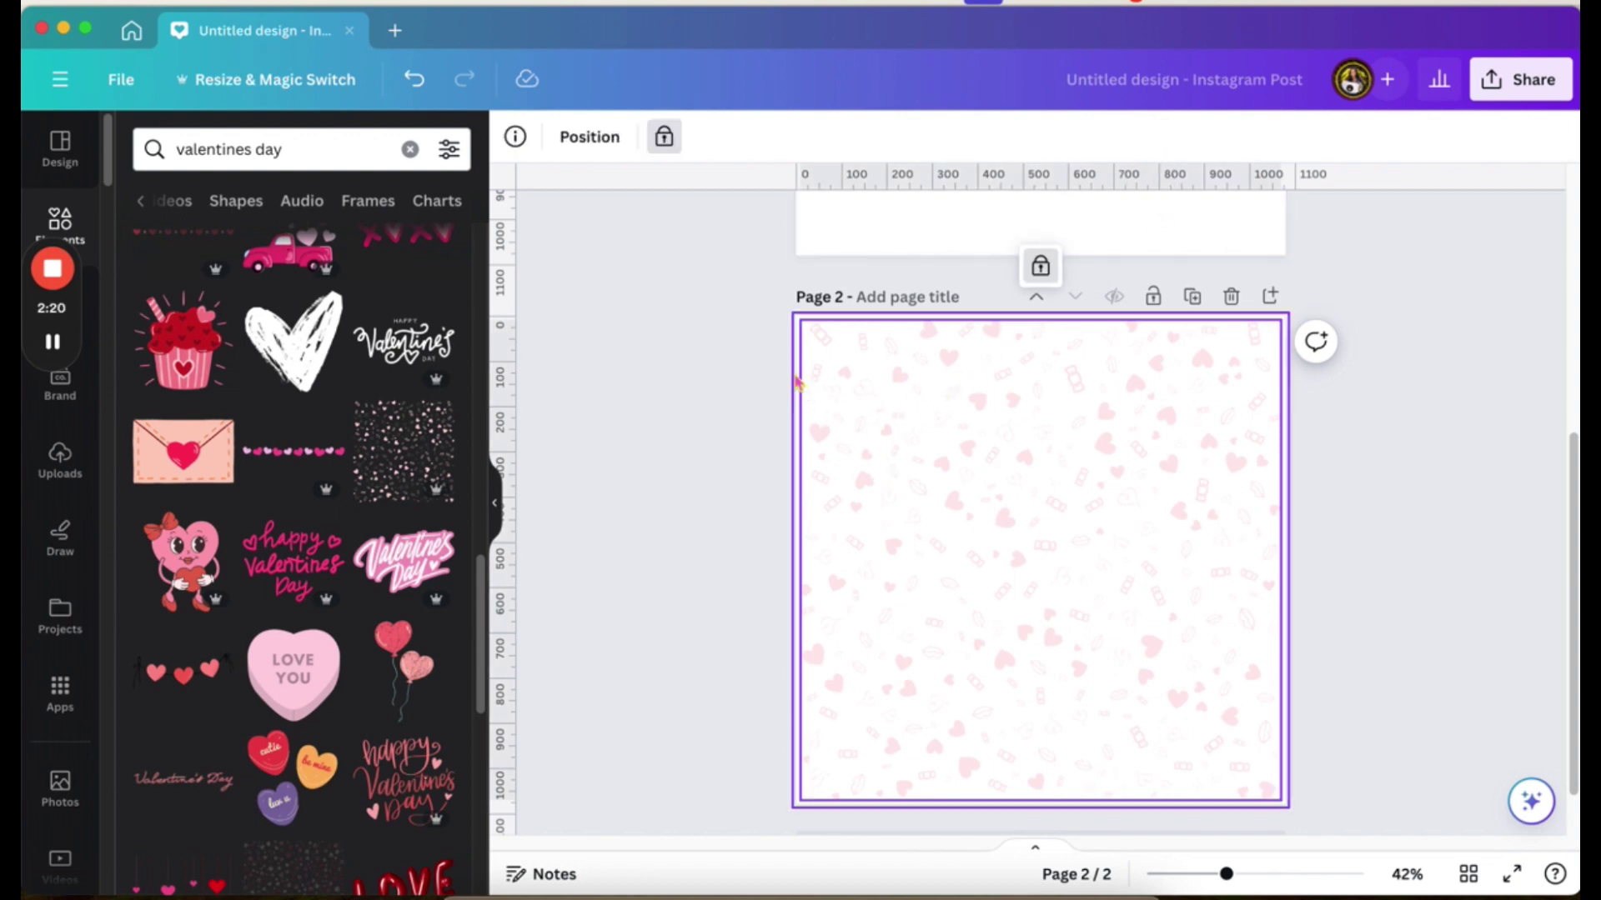
drag(792, 375, 1076, 561)
click(1032, 501)
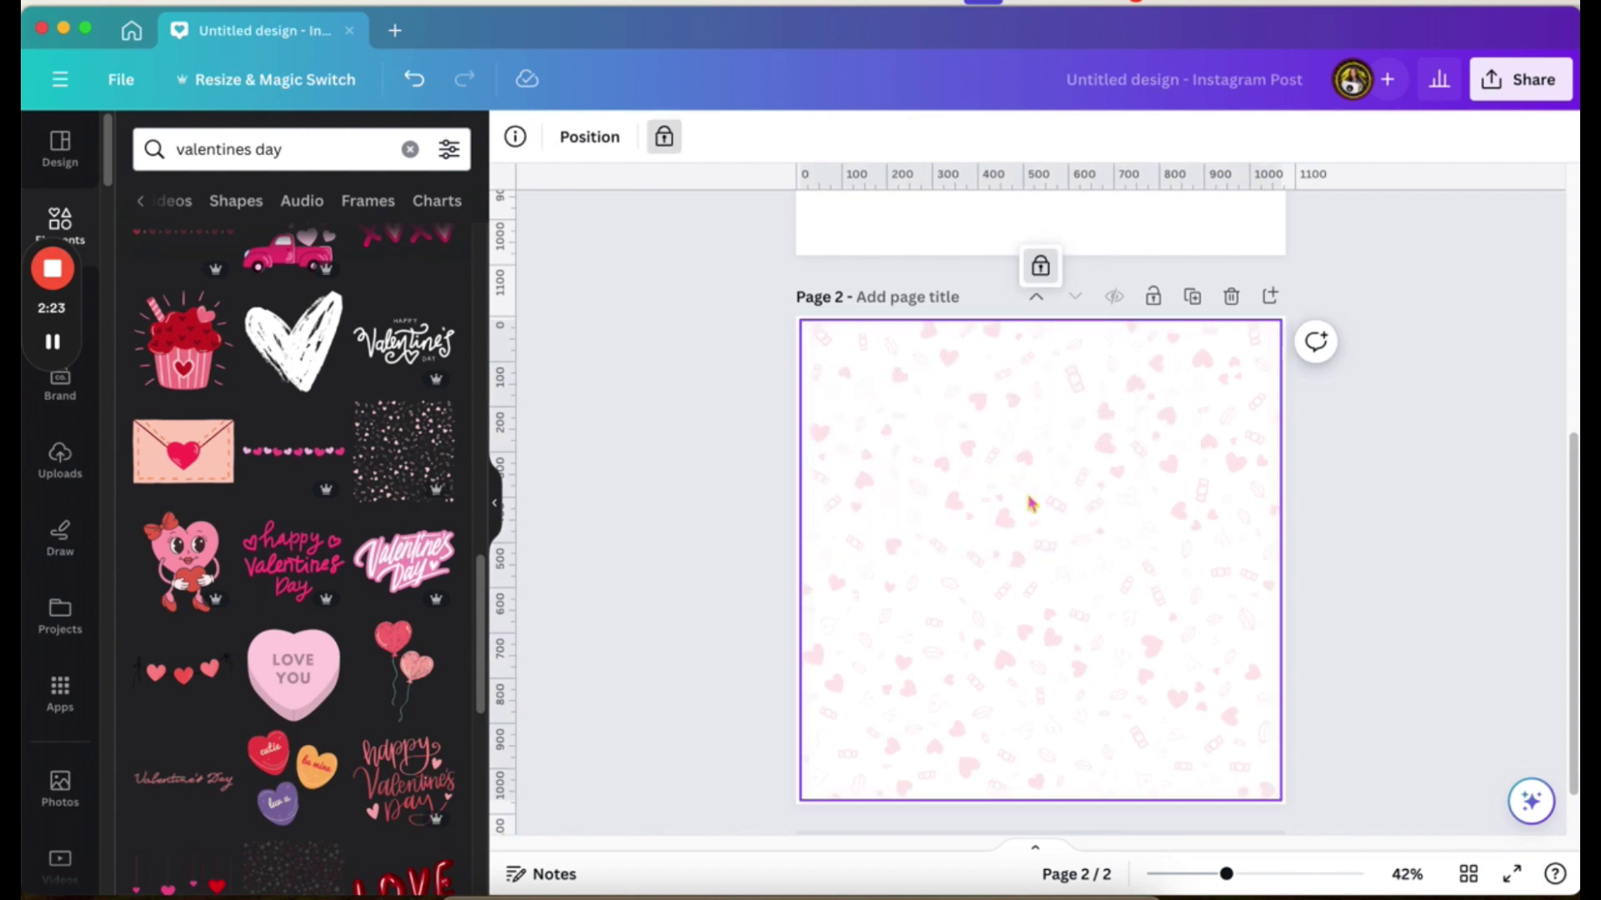
click(1042, 269)
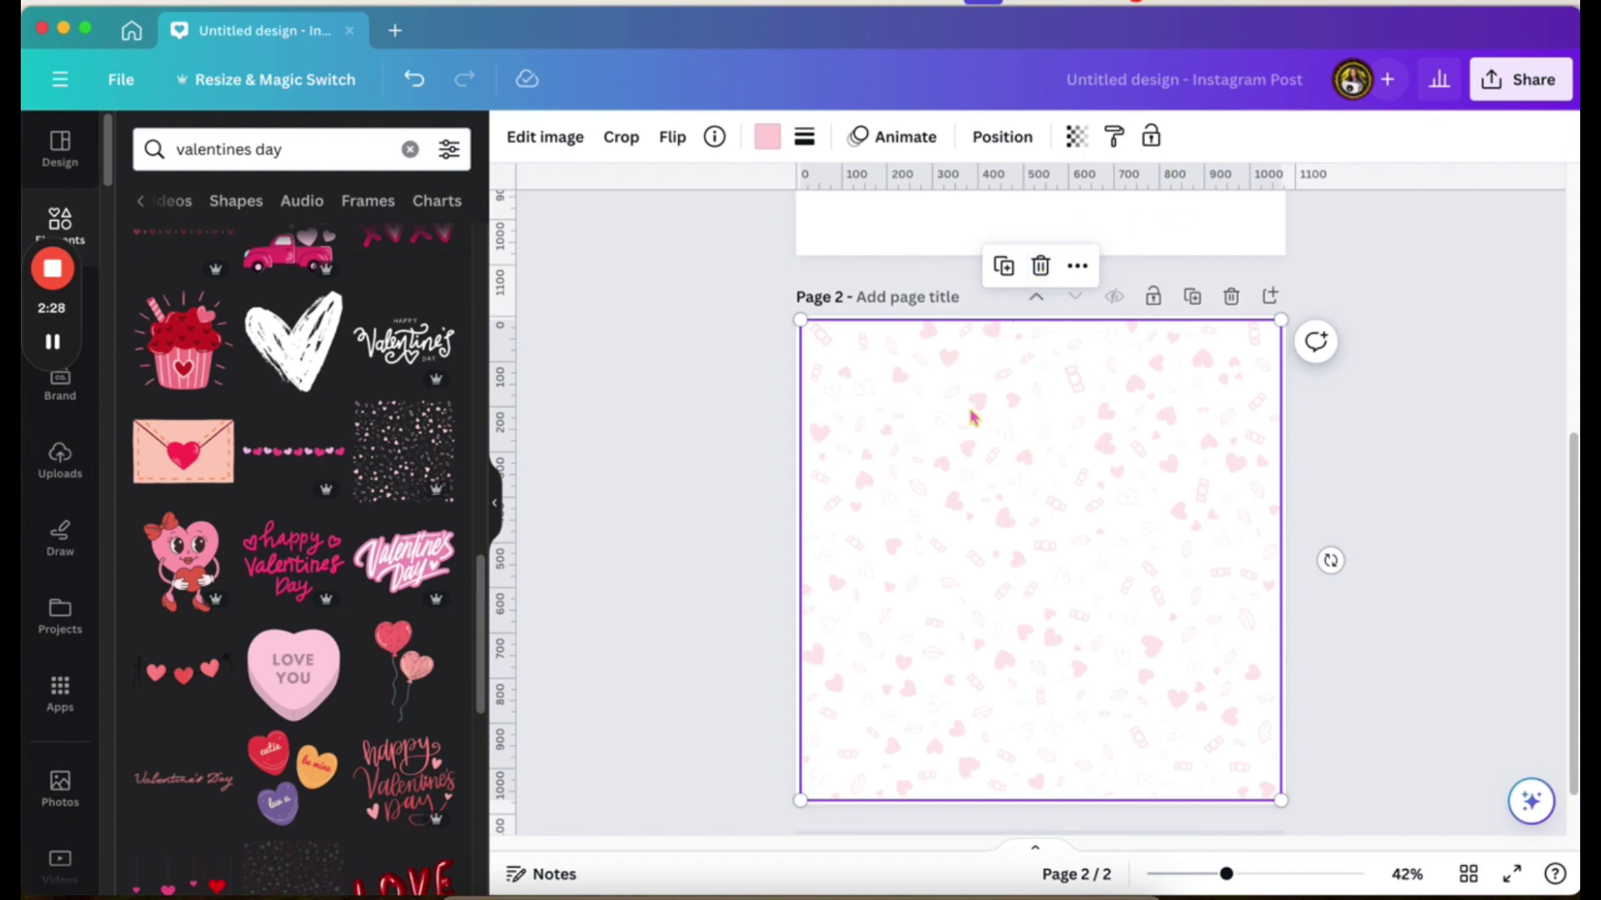
mouse_move(972, 414)
mouse_down()
mouse_move(1145, 481)
mouse_move(974, 409)
mouse_up()
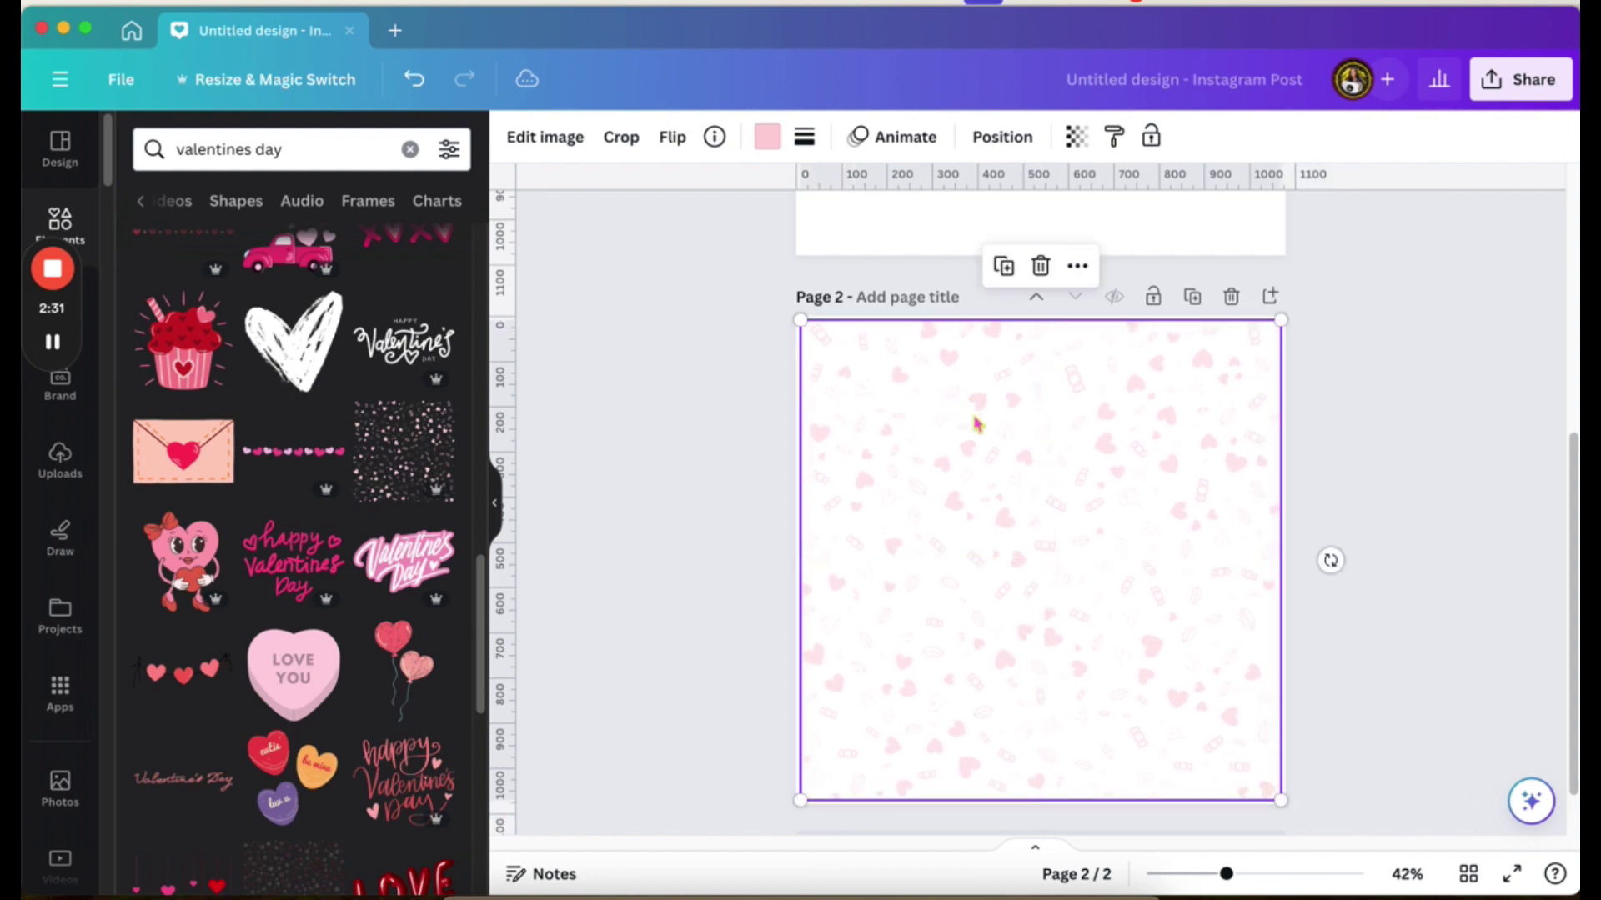
click(1151, 137)
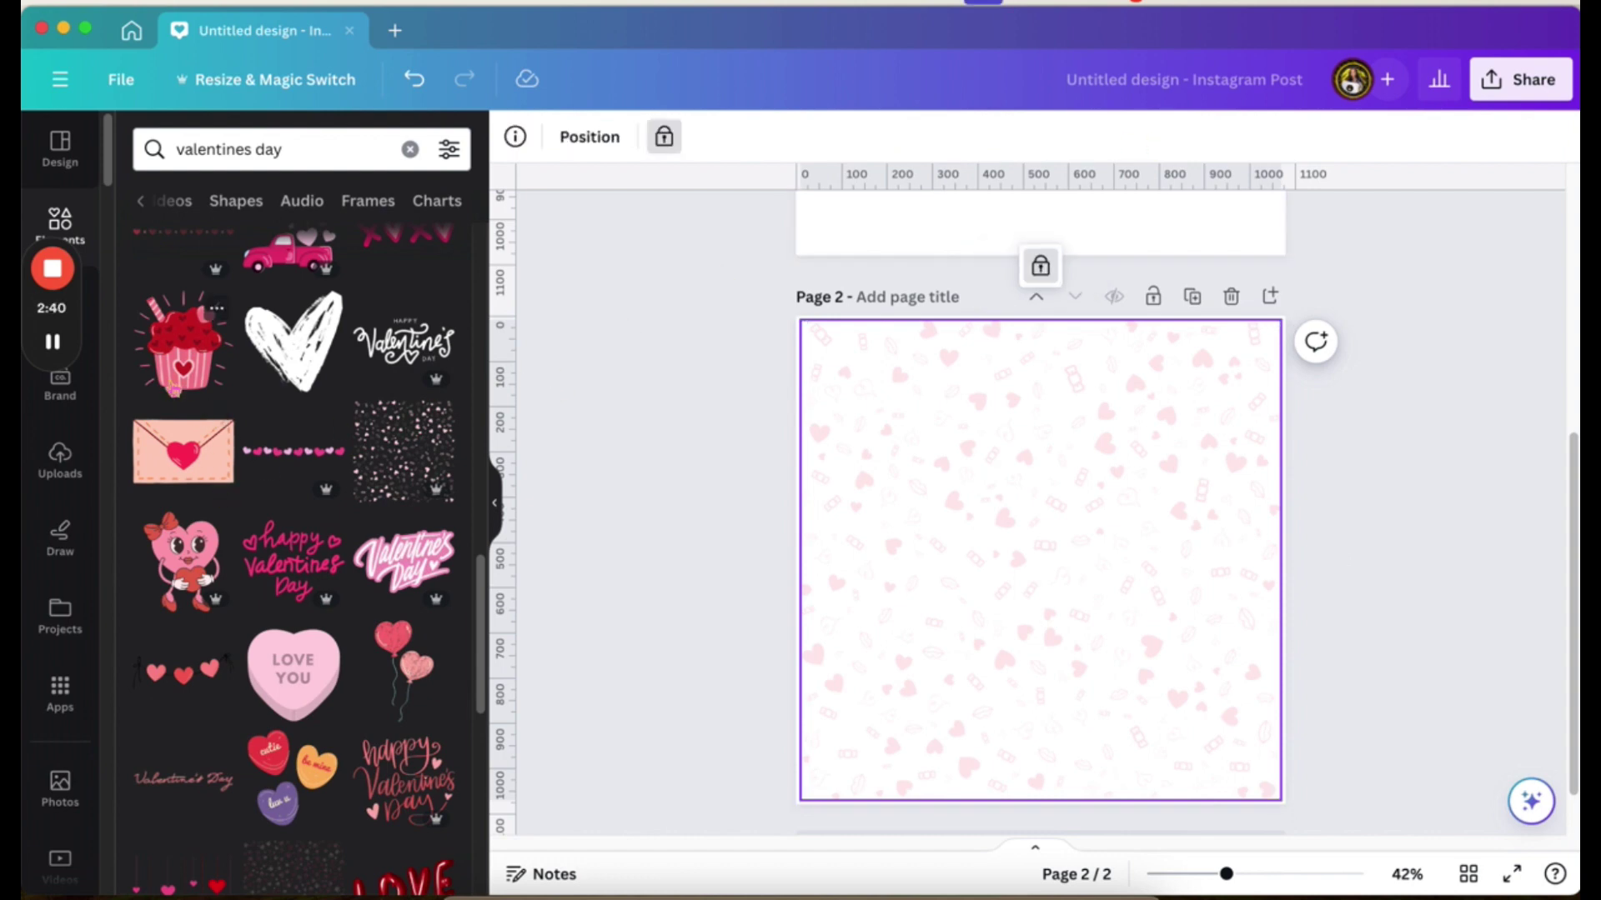
Show the uploaded images and return to page 1.
click(56, 472)
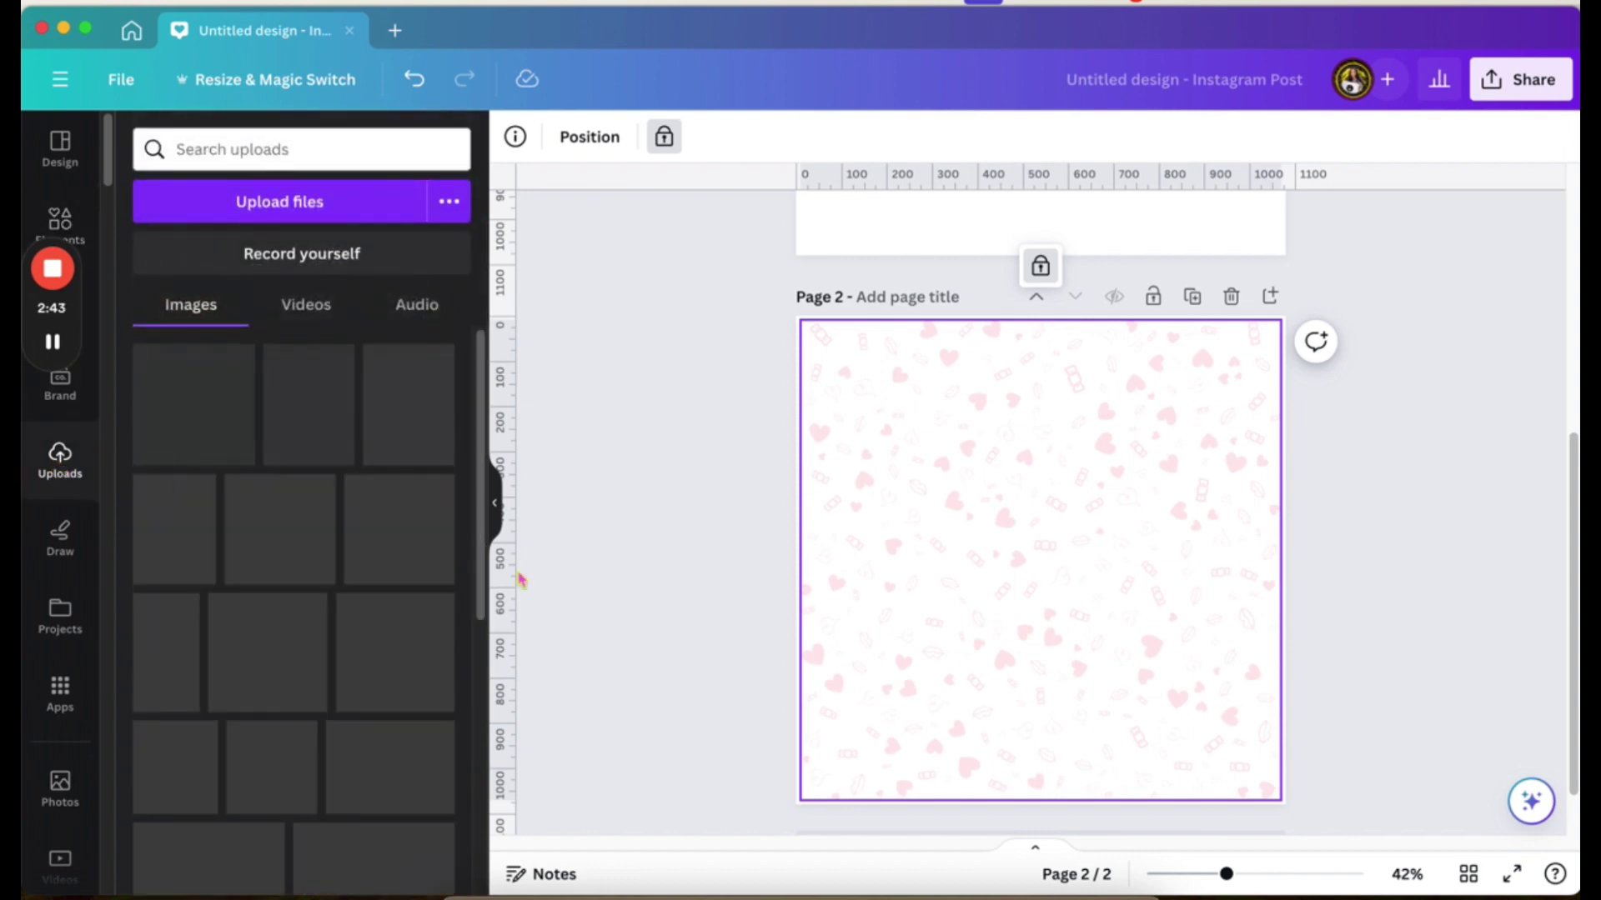
scroll(517, 579, down, 2)
scroll(518, 579, up, 10)
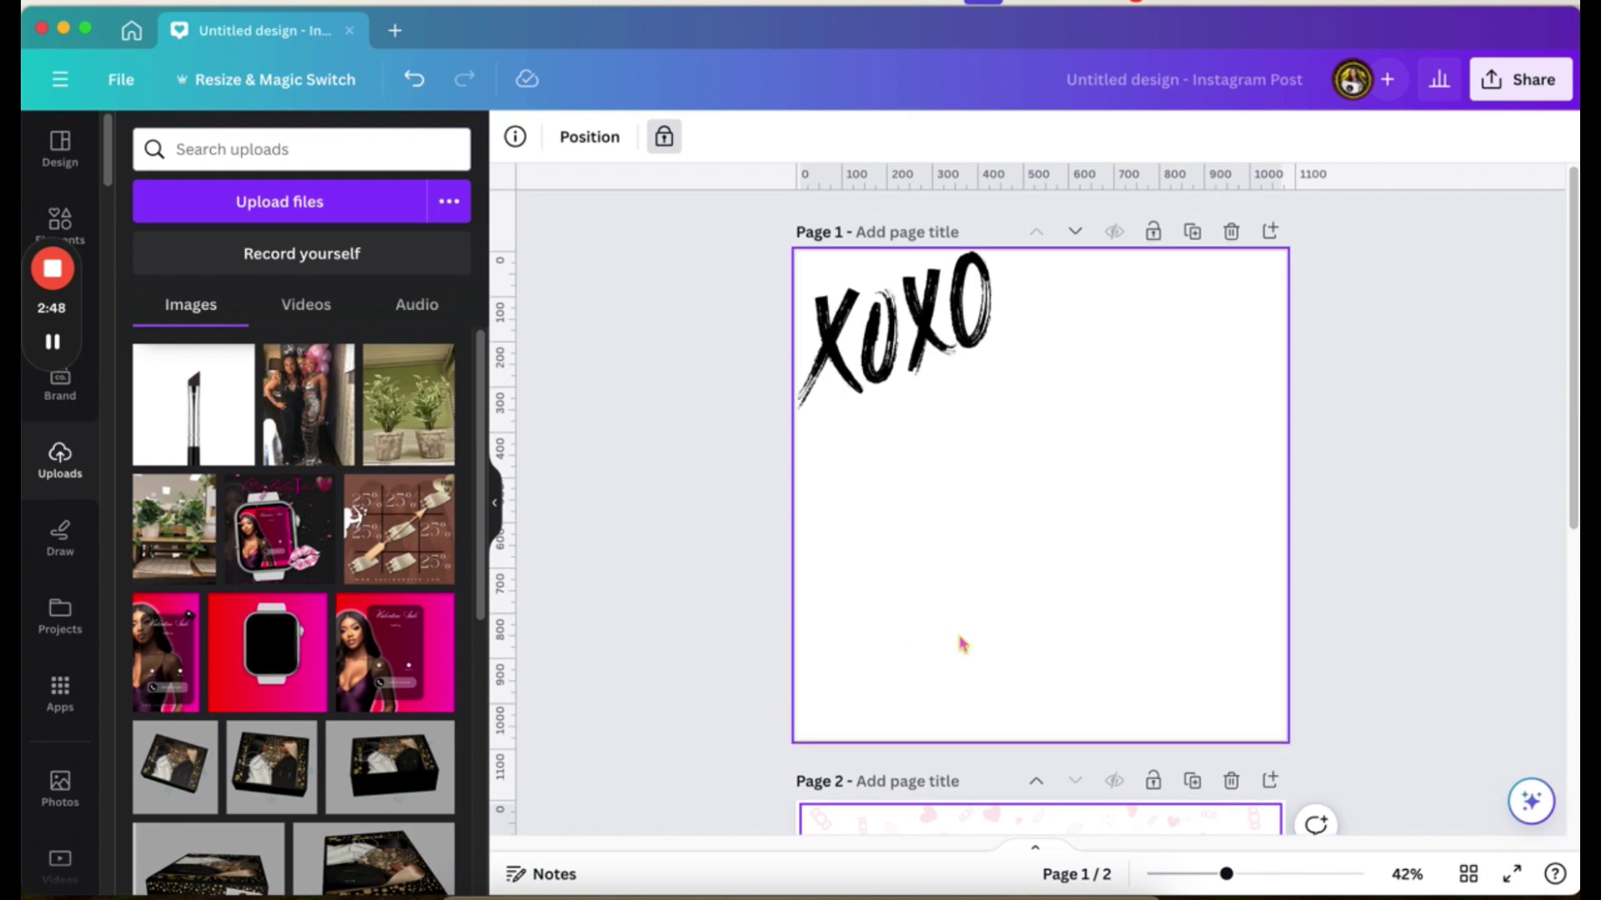
Add the text "Buy Pay Later" to page 1 and enlarge it to font size 88.8 below the XOXO graphic.
right_click(961, 639)
click(907, 581)
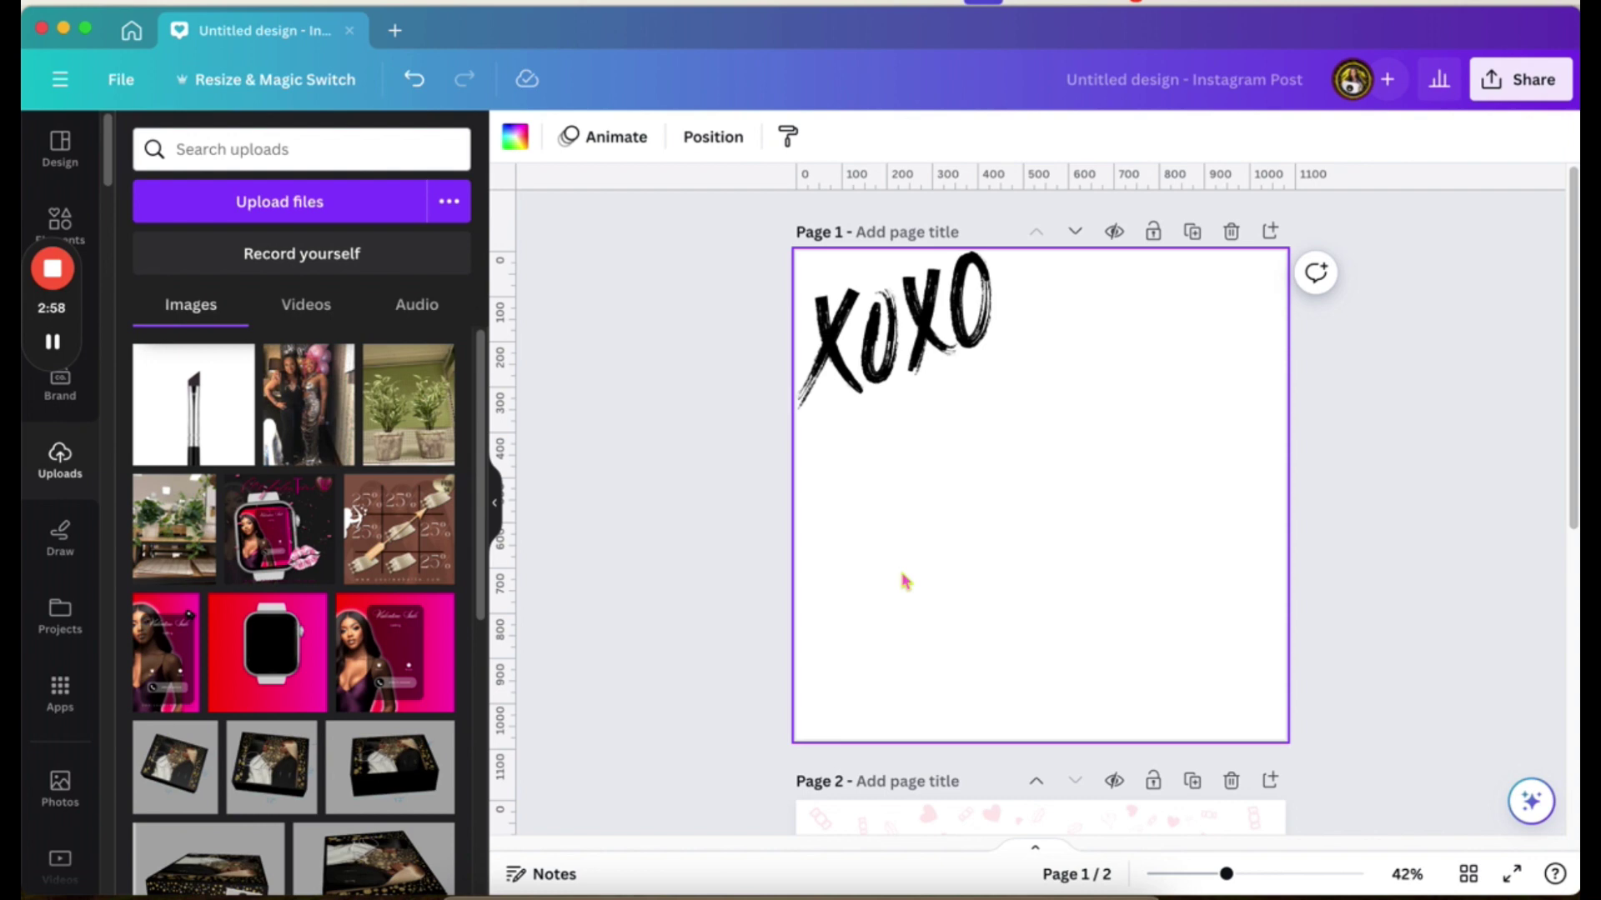
key(t)
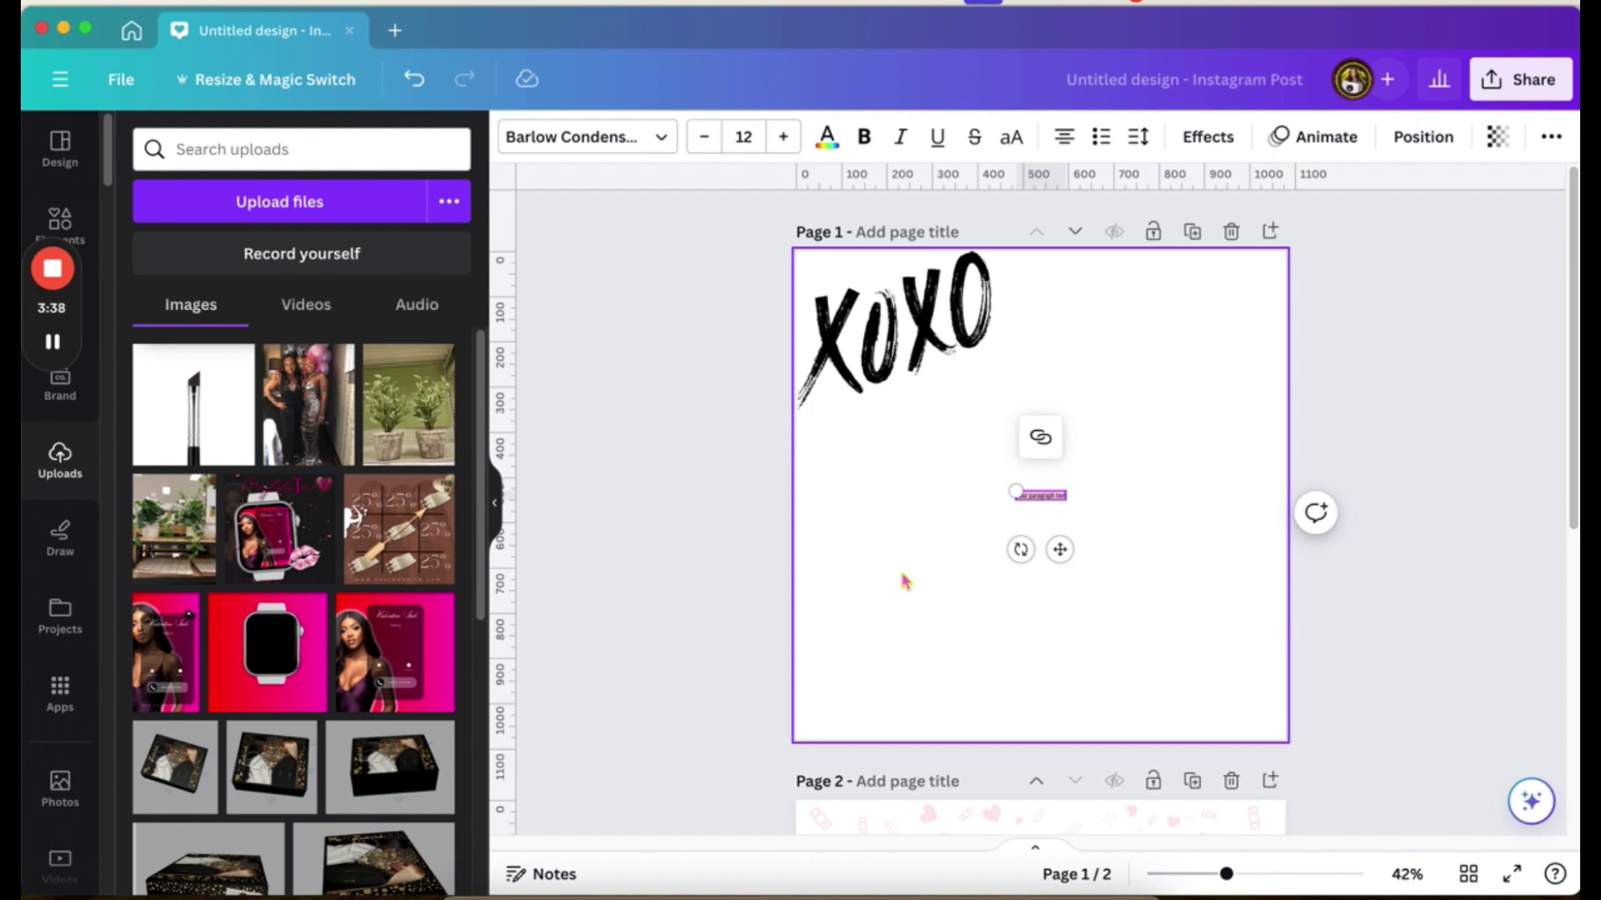
key(BackSpace)
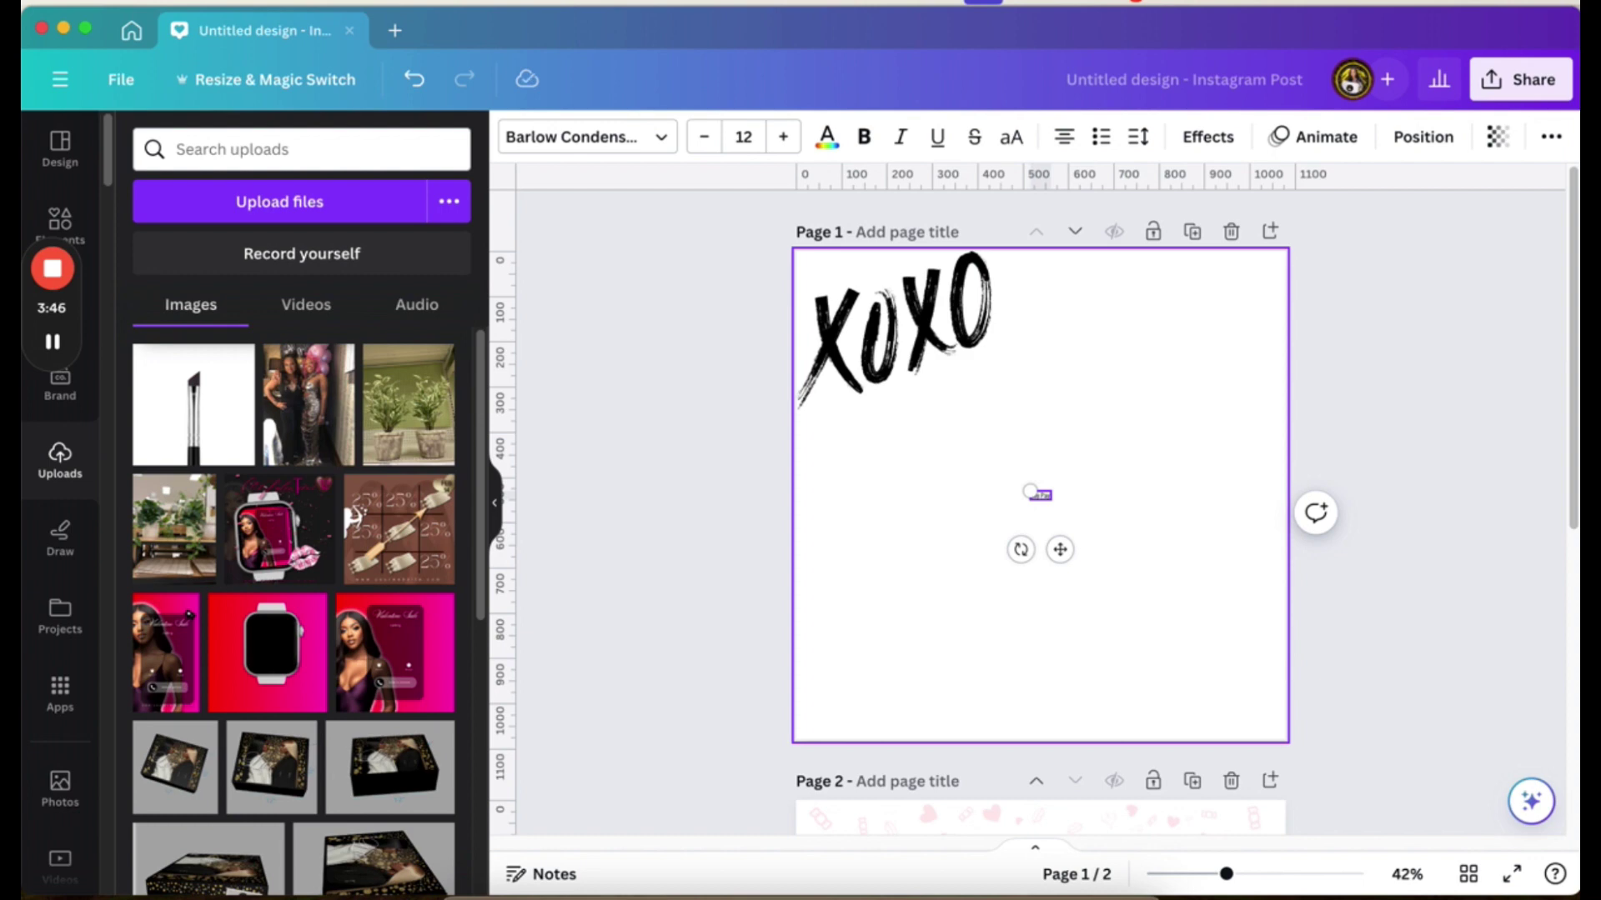
text(be)
drag(1022, 490, 802, 455)
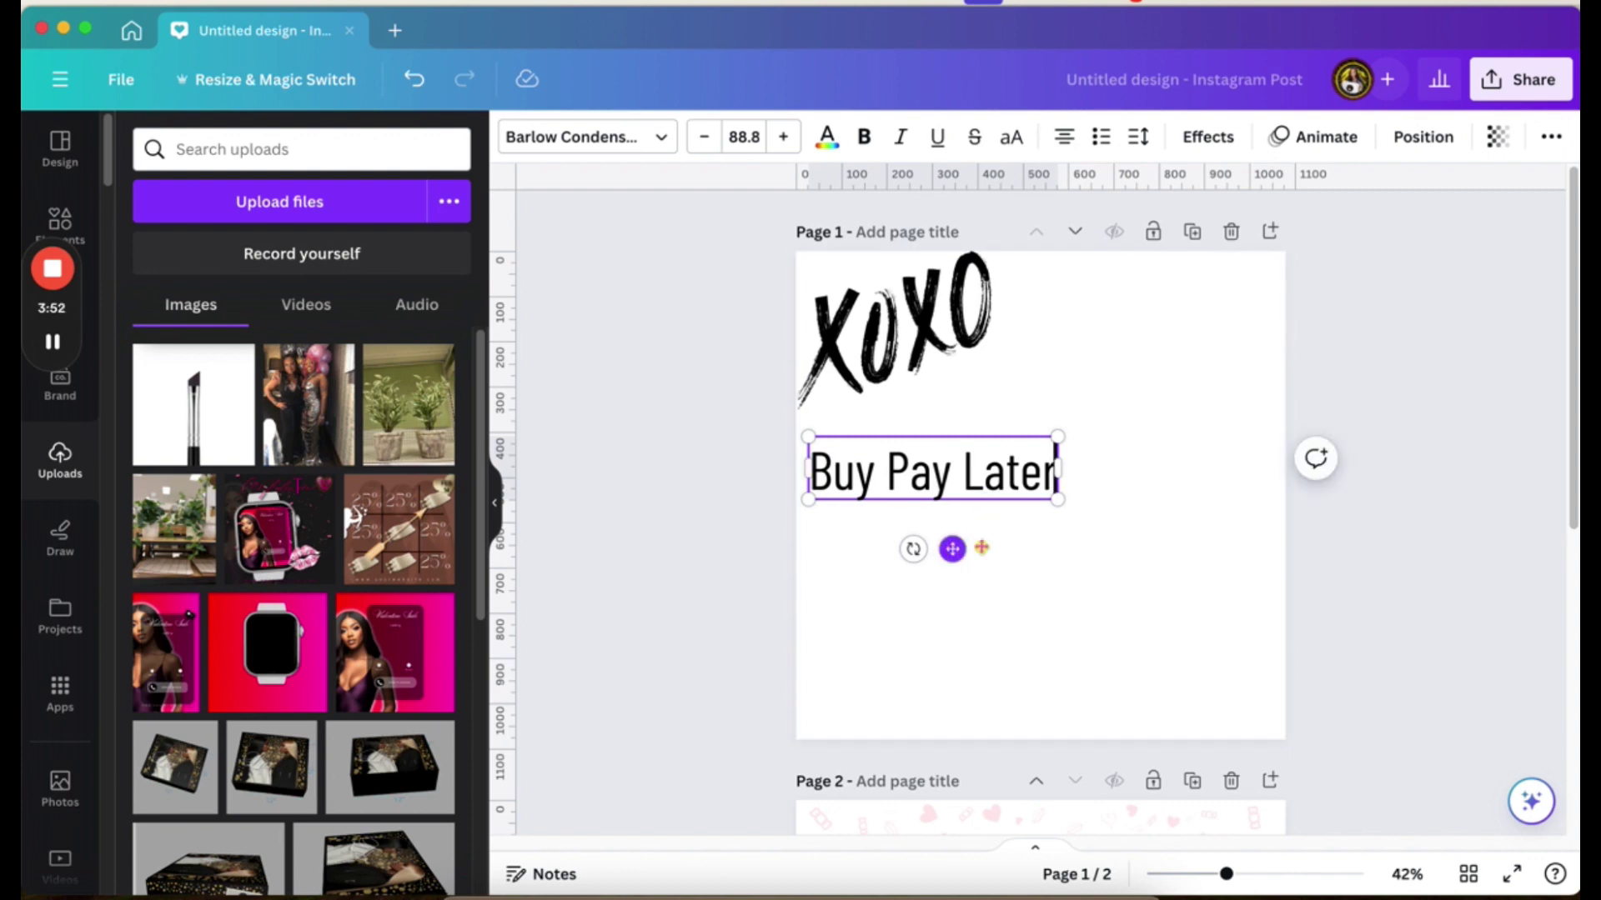
Move the promotional text to the middle of page 1, reword it as "Buy Now Pay Later" and widen its text box.
drag(981, 547, 1042, 554)
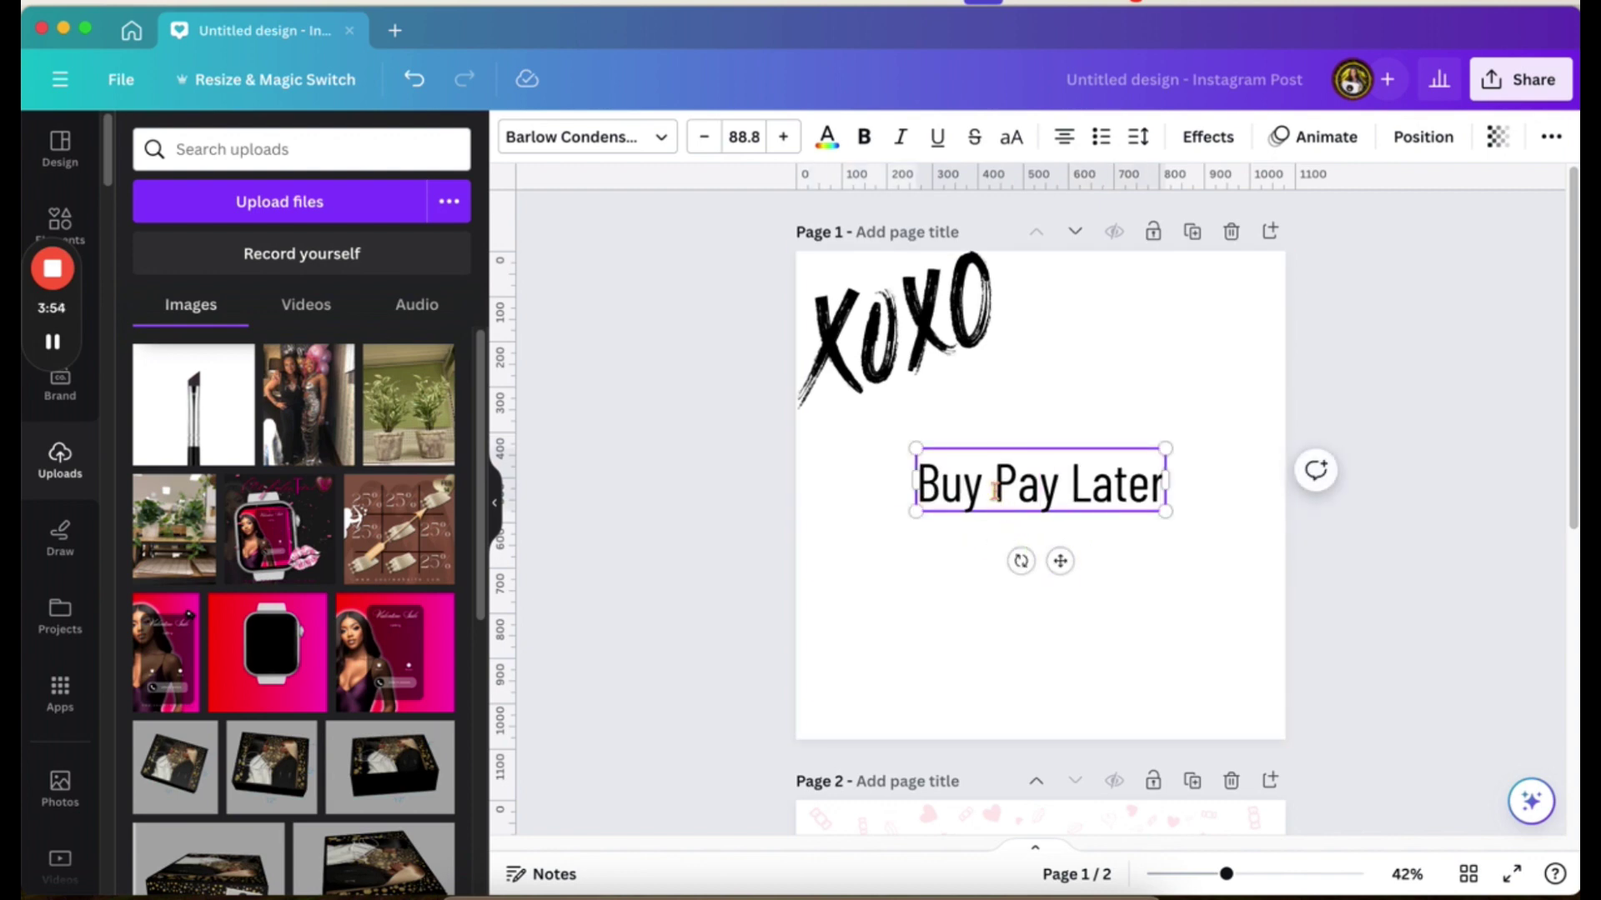
text(N)
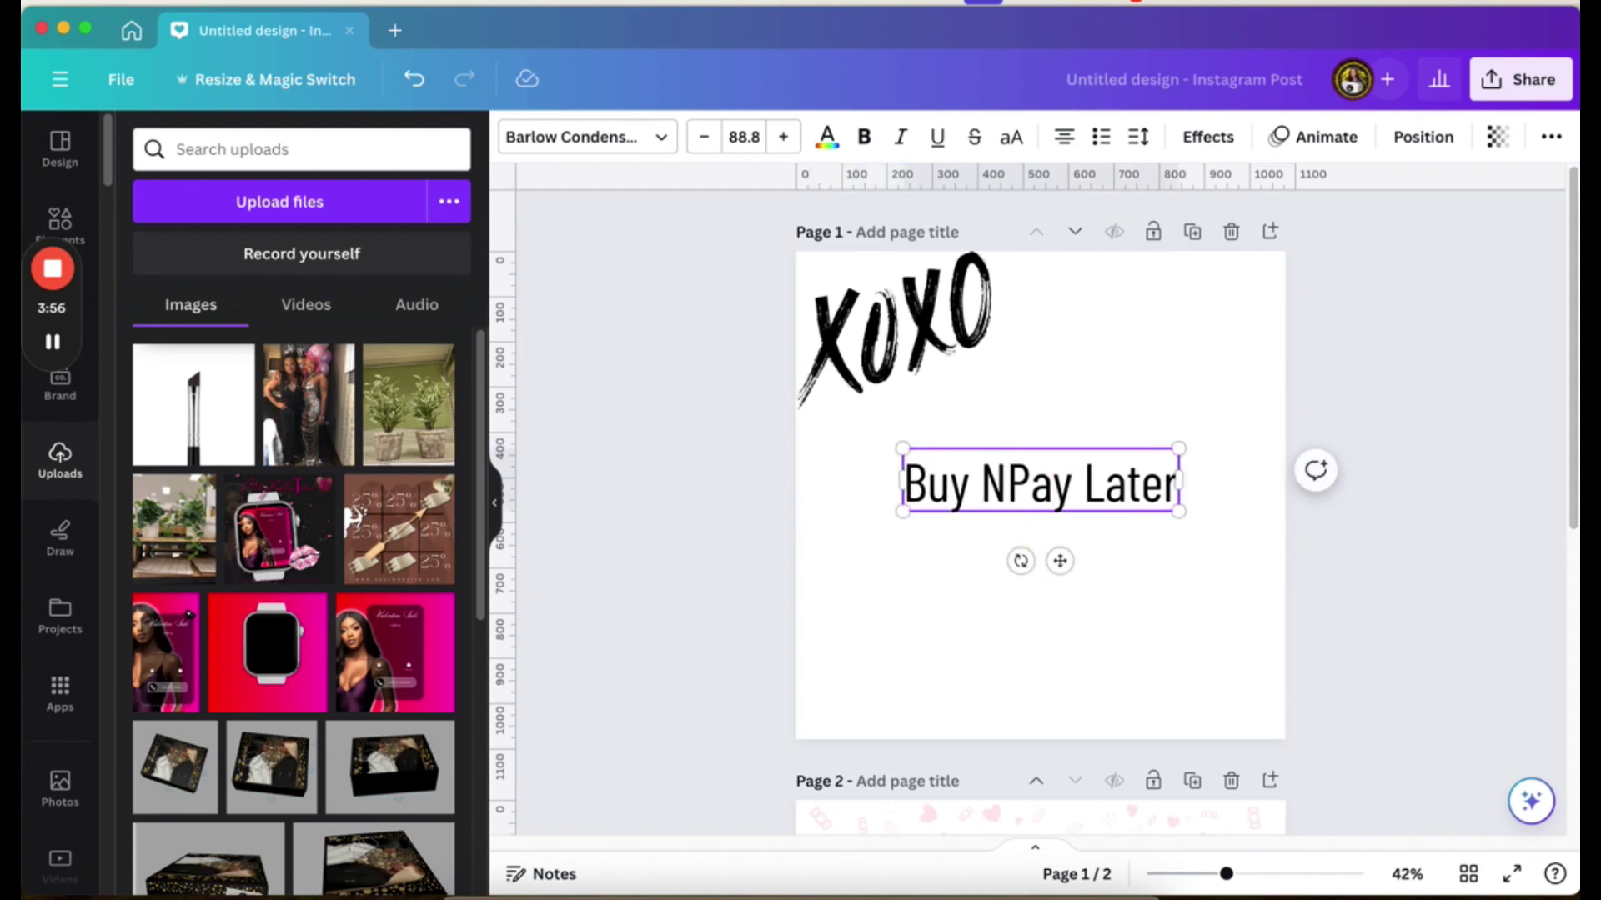
text(ow)
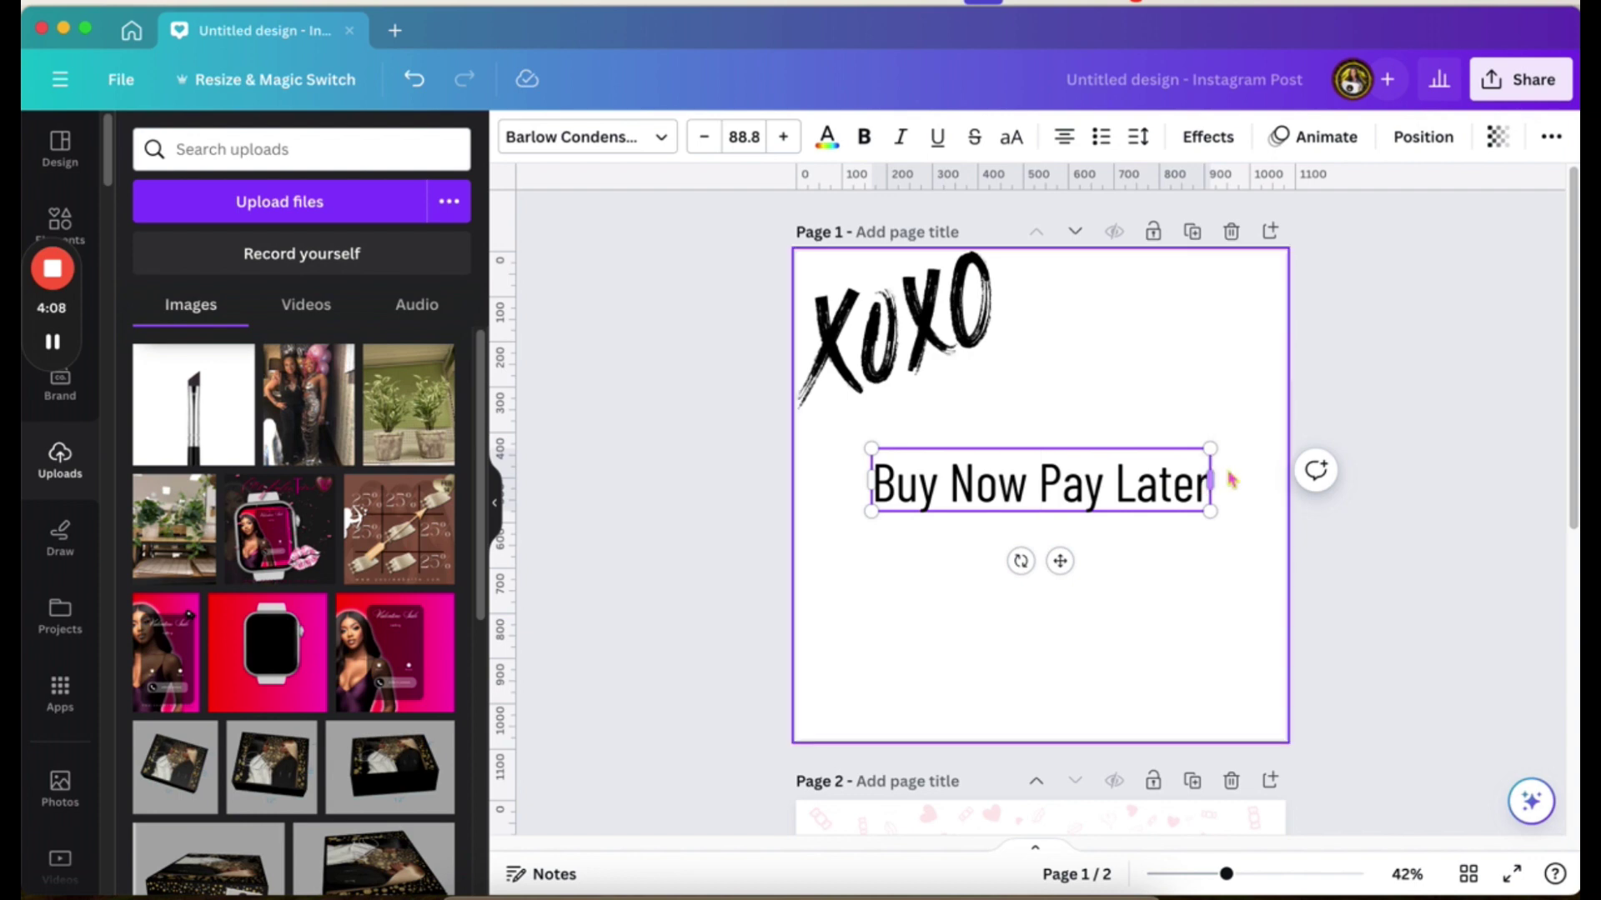
drag(1262, 476, 1267, 476)
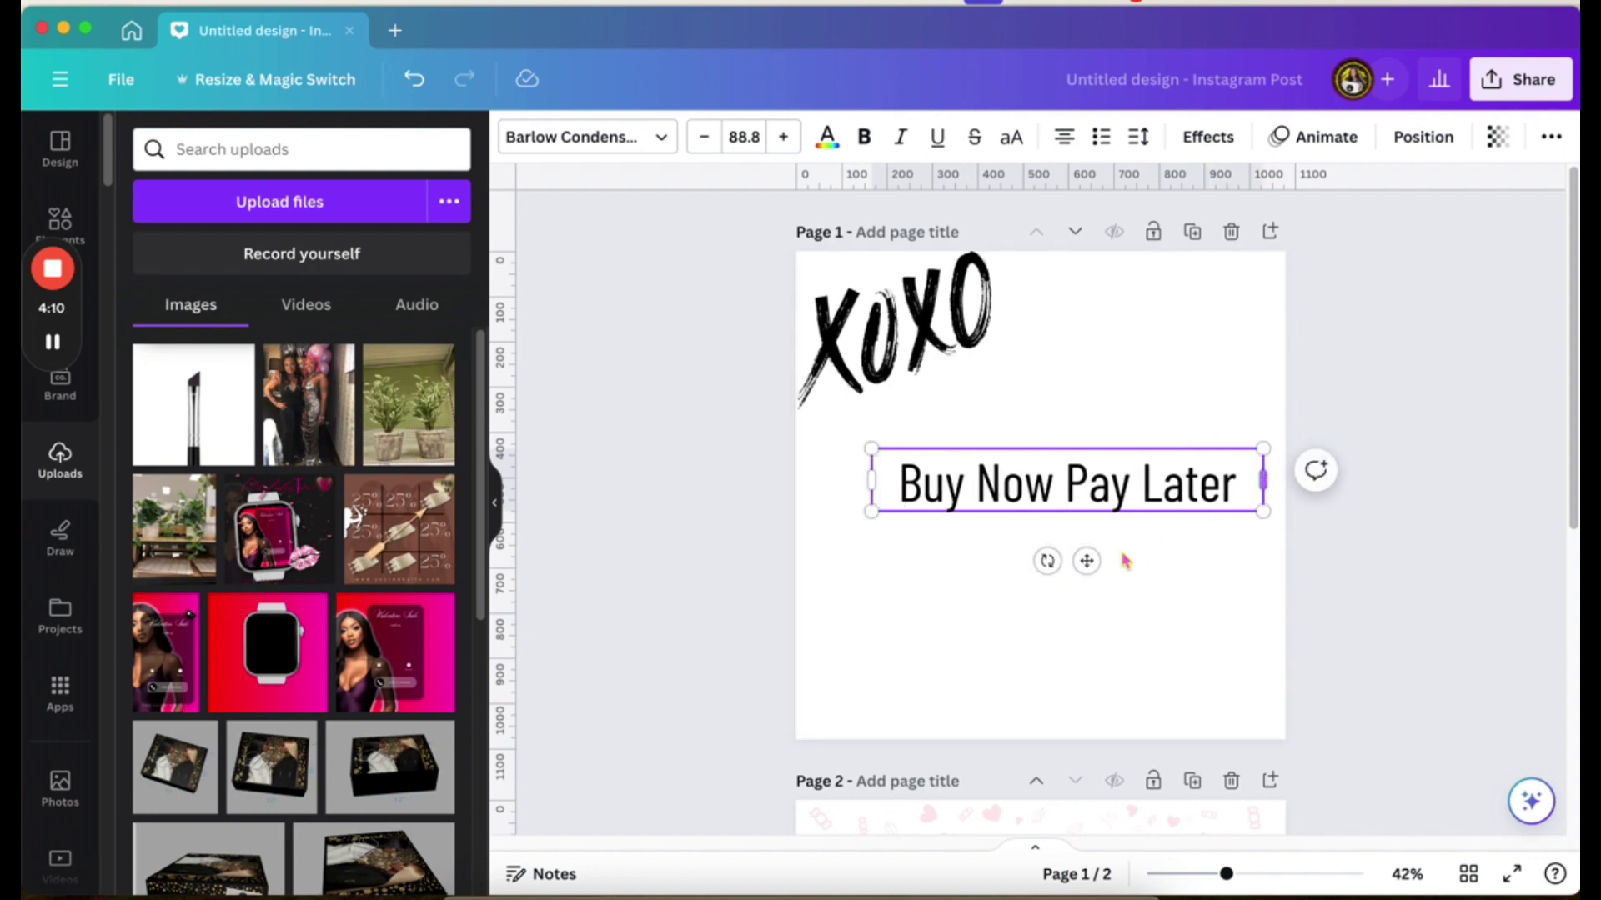
Move the "Buy Now Pay Later" text from page 1 onto the middle of the hearts background on page 2.
drag(1086, 561, 1067, 626)
scroll(1067, 637, down, 3)
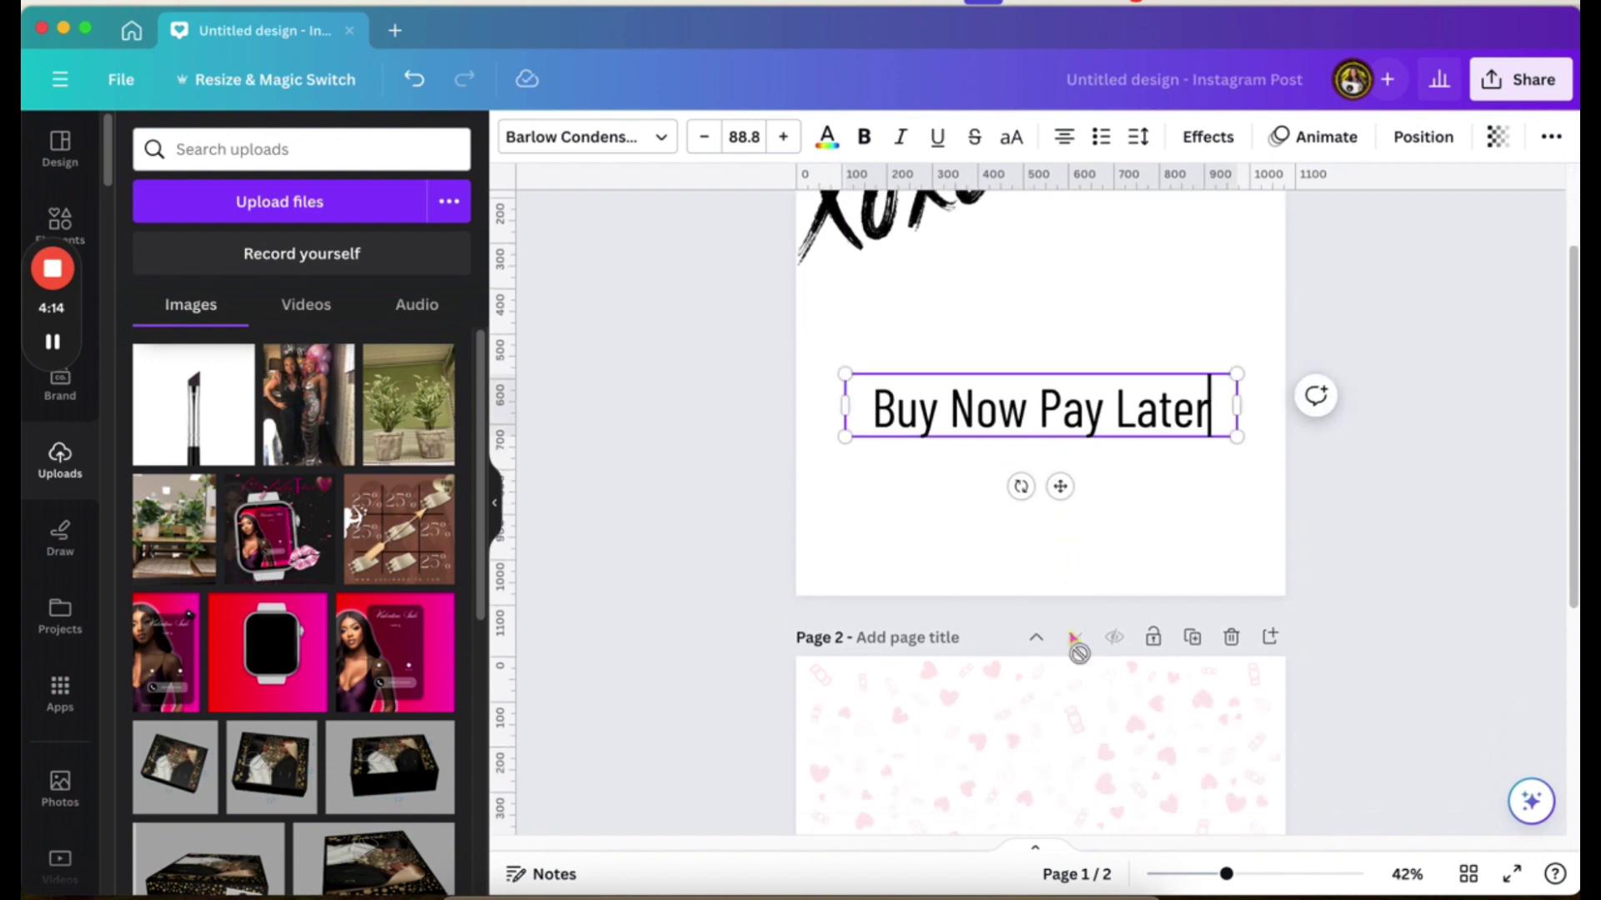
scroll(1070, 635, down, 2)
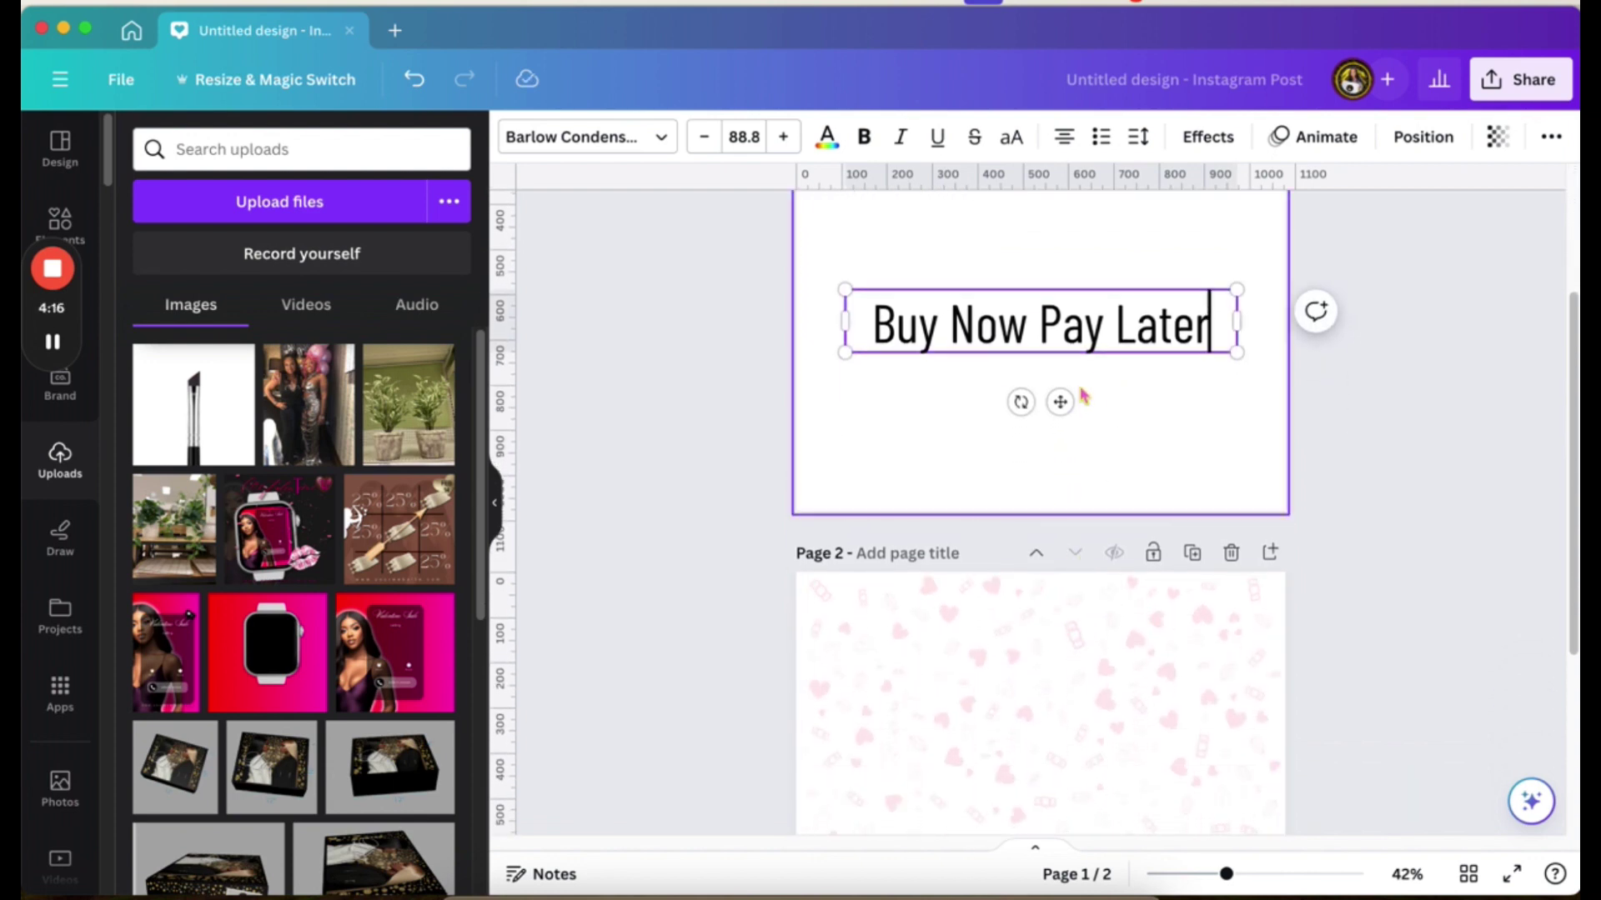
scroll(1056, 403, down, 1)
scroll(1055, 403, down, 1)
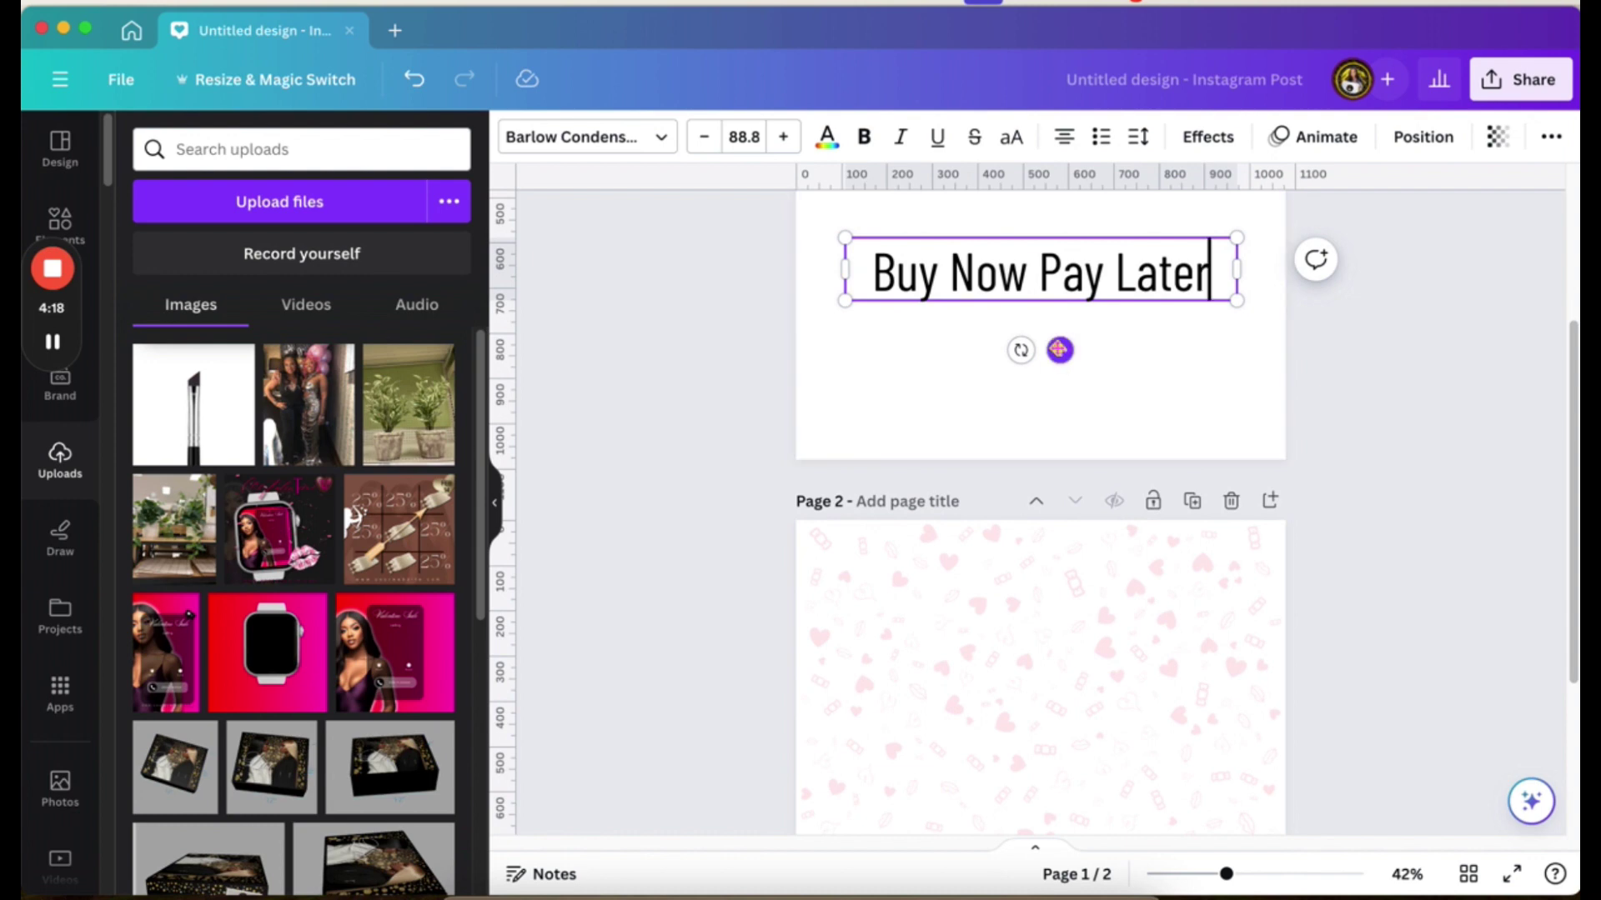
drag(1057, 800, 1056, 796)
scroll(1076, 626, down, 5)
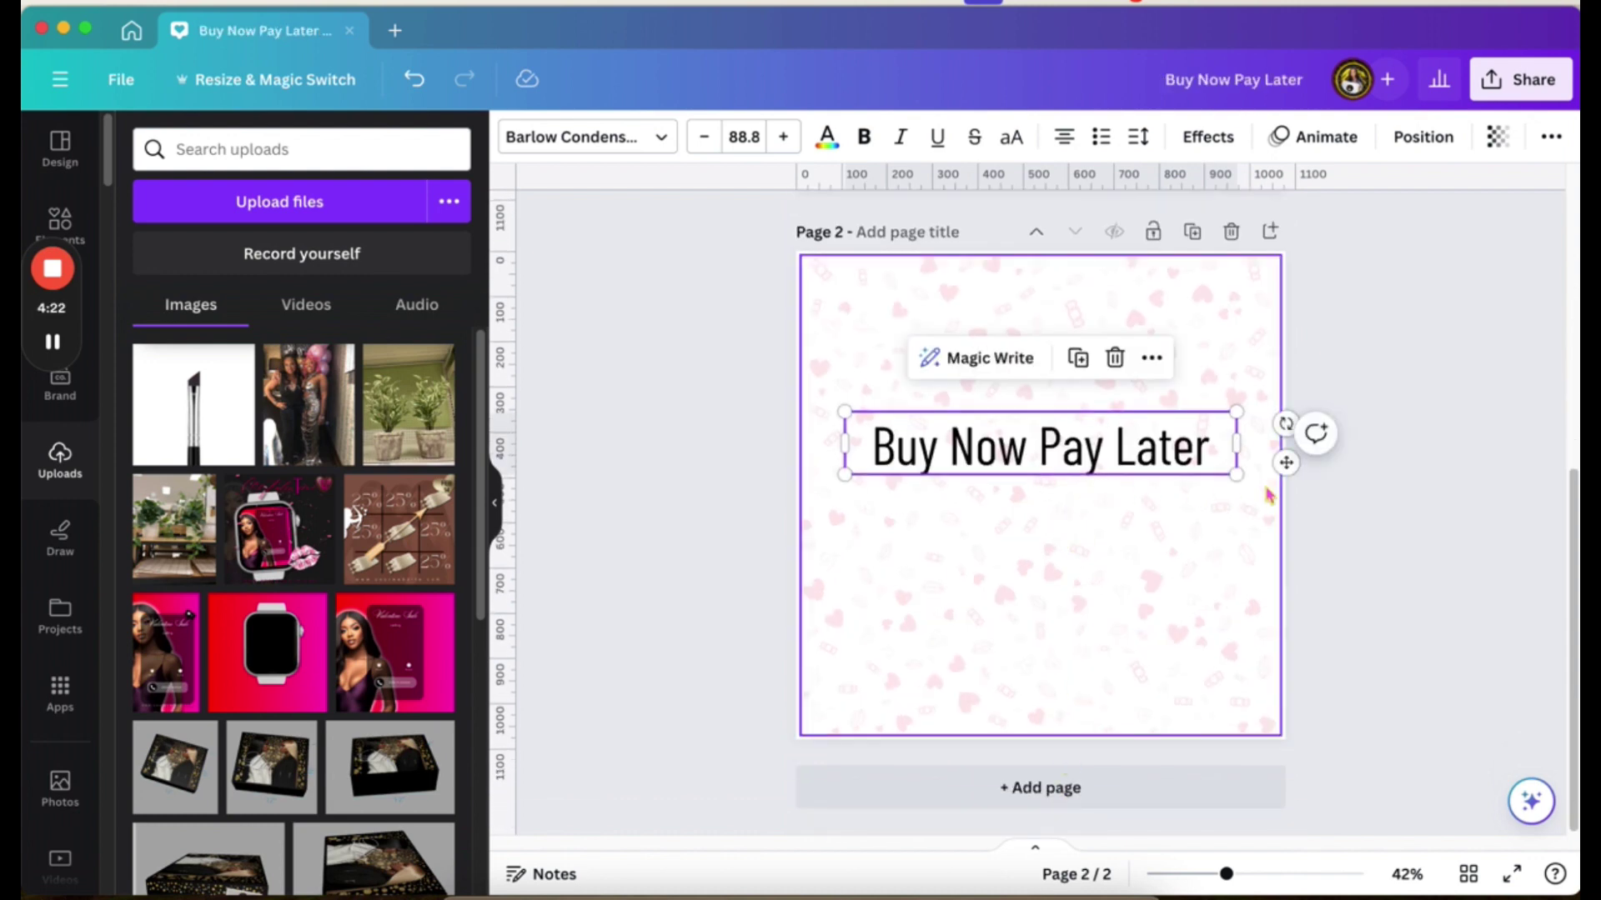
drag(1287, 464, 1287, 526)
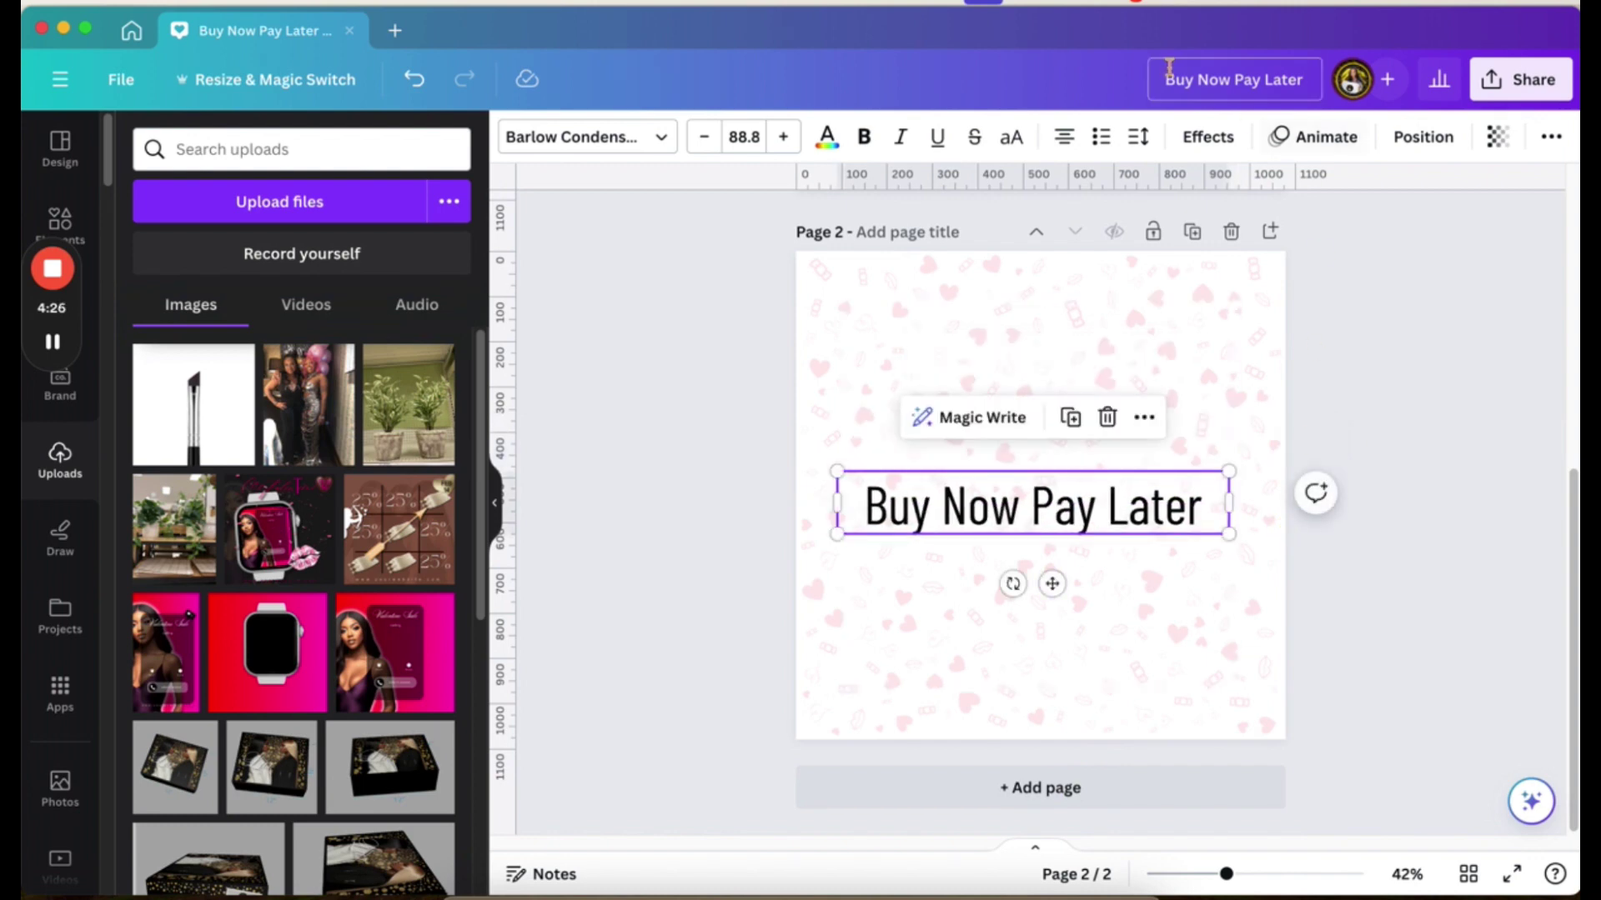
Apply the Shadow effect with a blur of 7 to the "Buy Now Pay Later" text.
click(1227, 145)
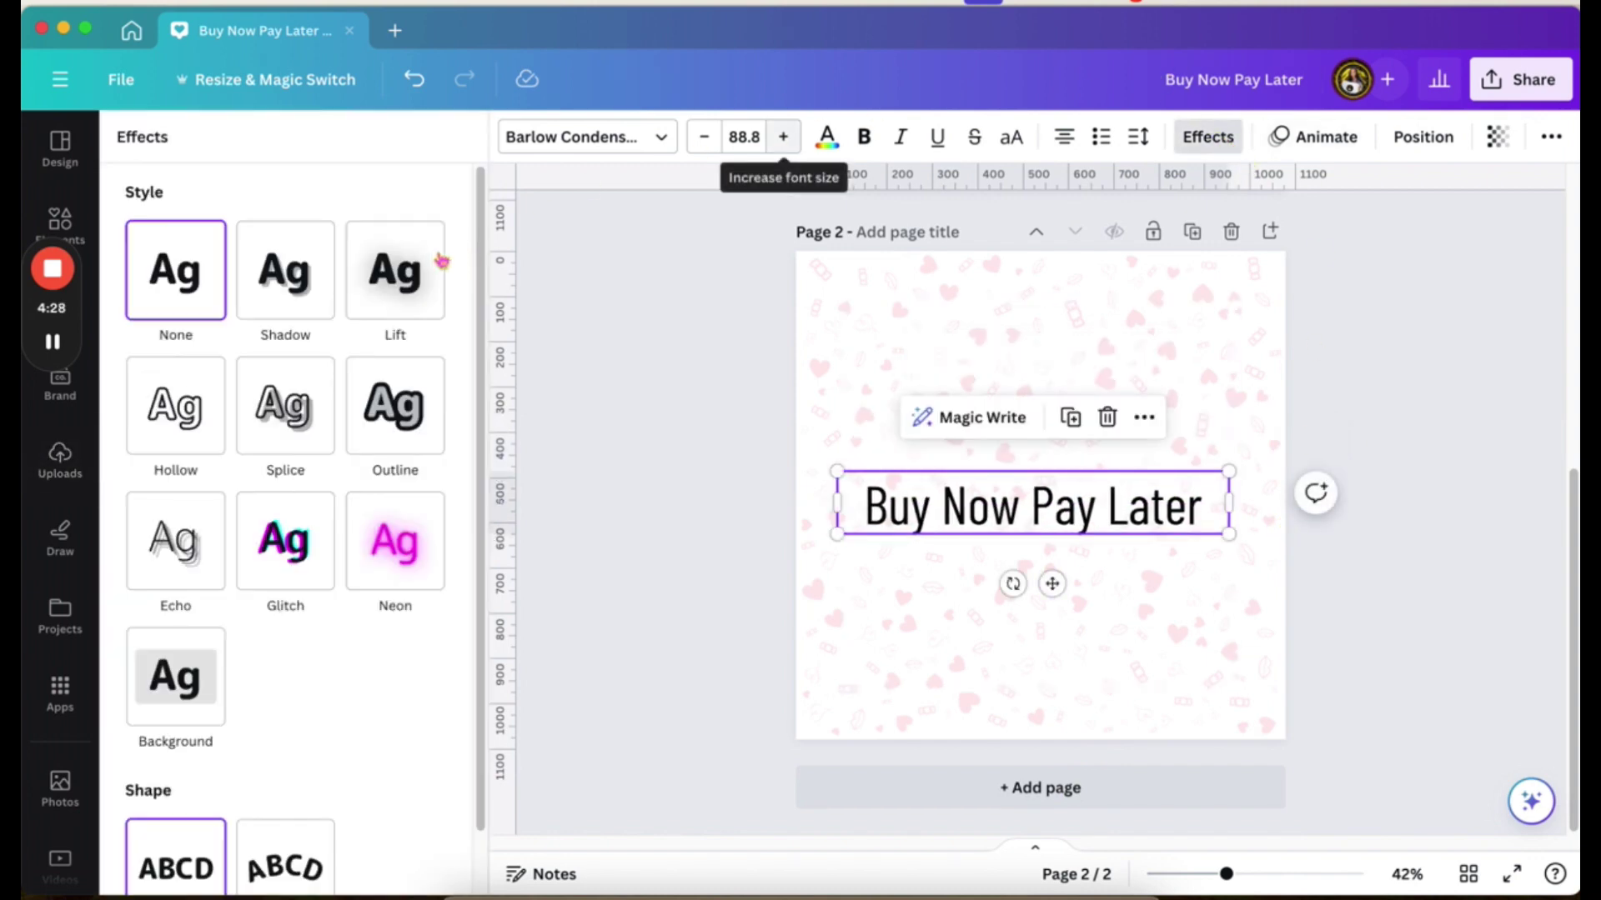
click(295, 286)
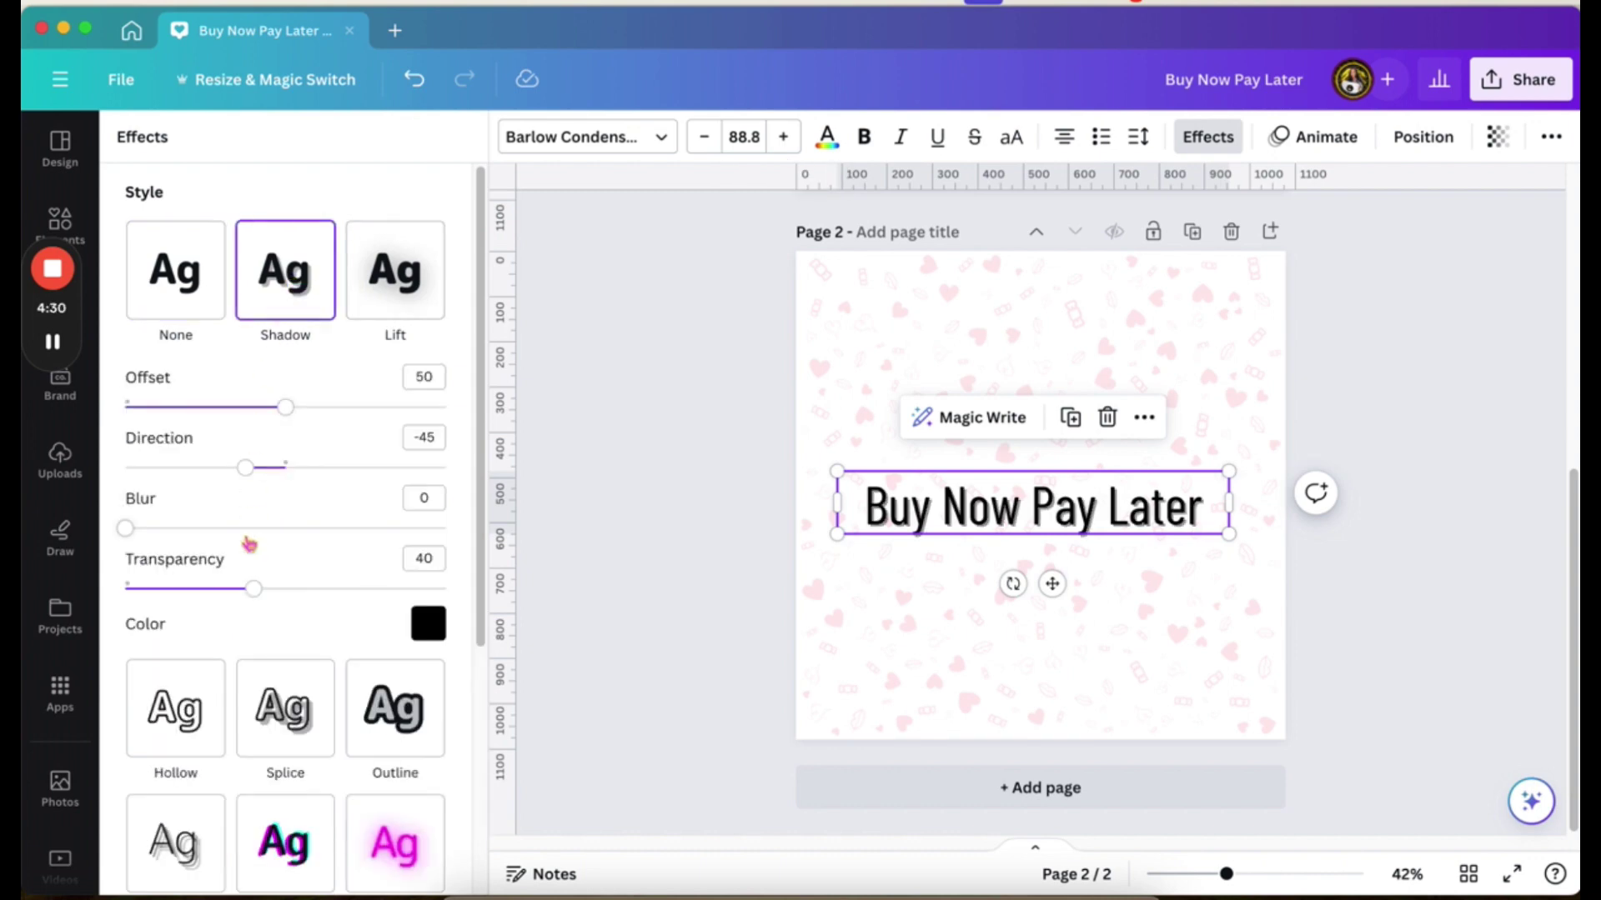
drag(125, 528, 147, 527)
drag(1225, 874, 1248, 874)
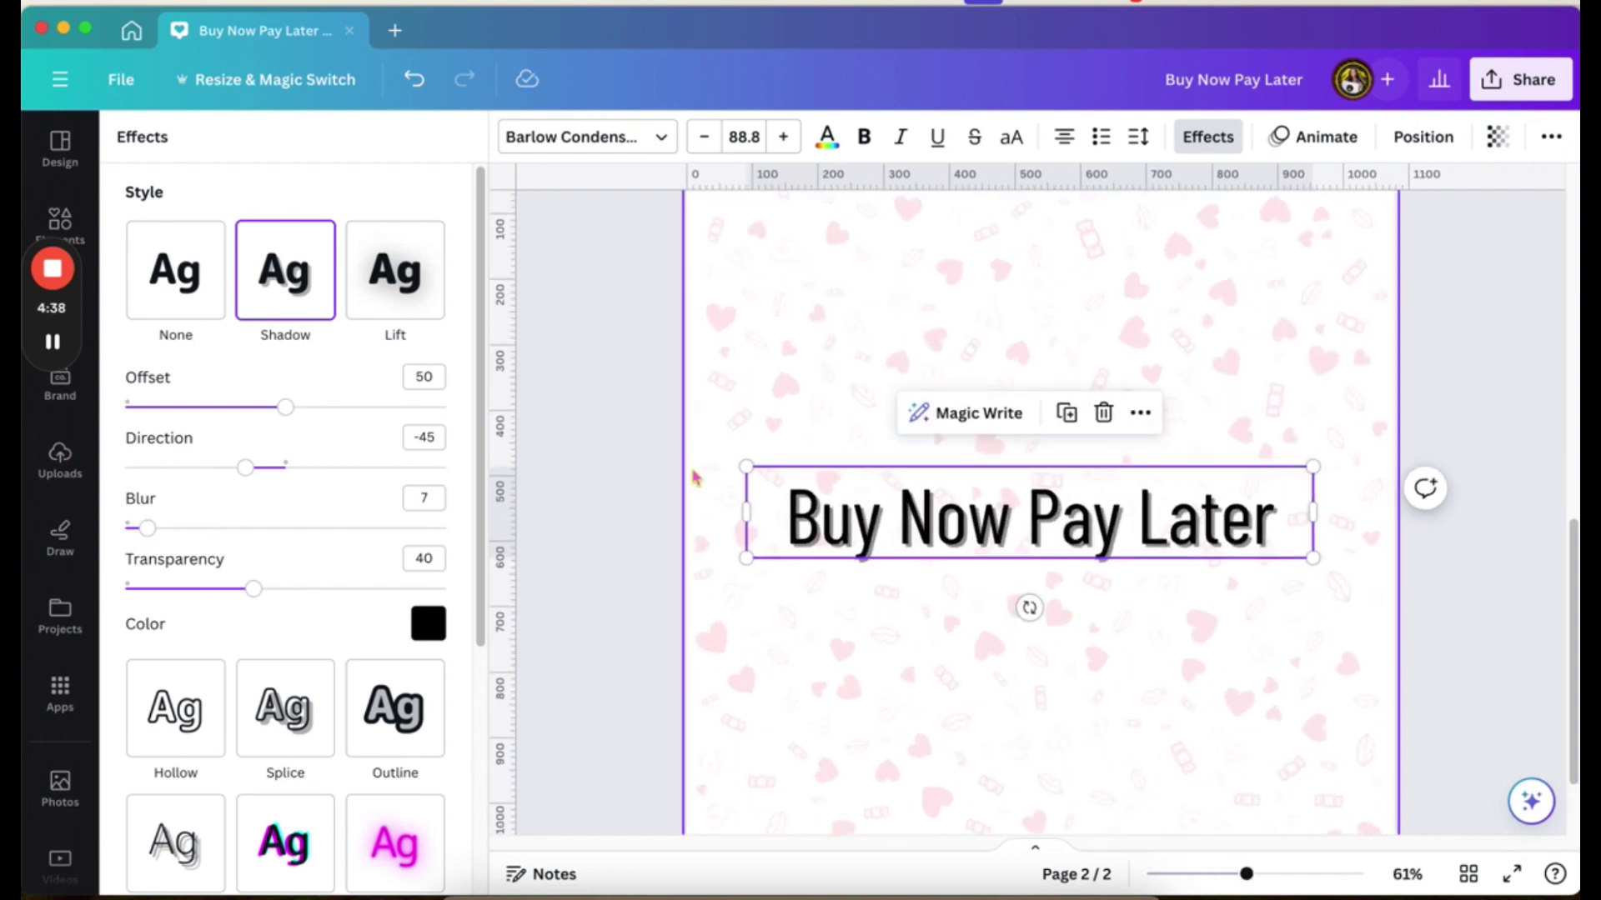
click(614, 472)
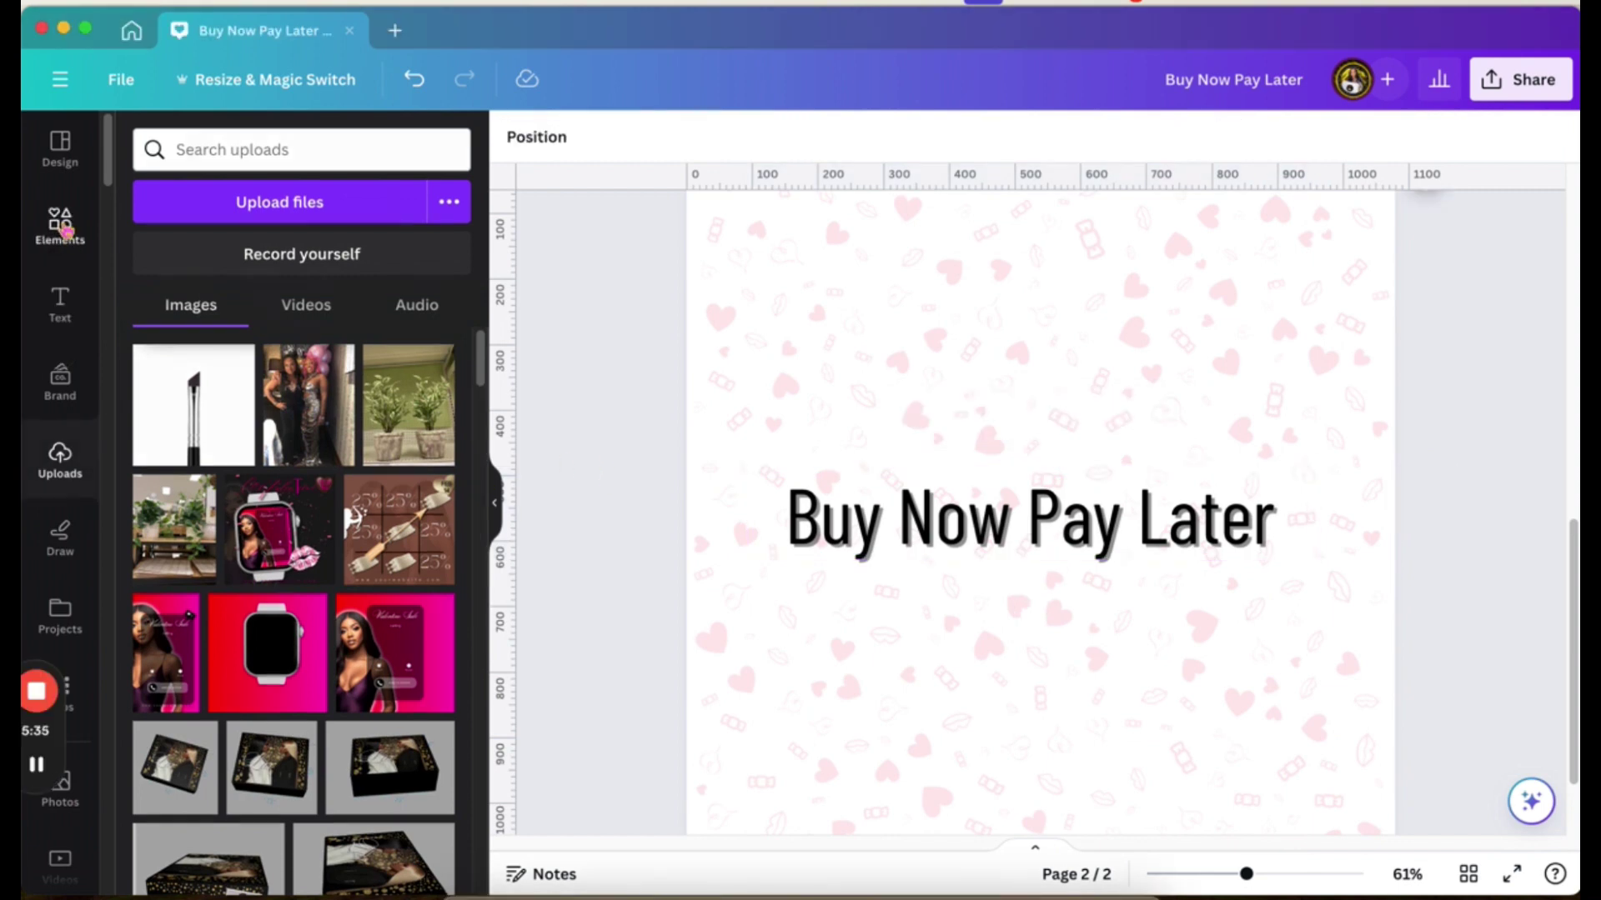
Search the elements for "hair bundles" and add the photo of a single wavy black bundle with a gold band to page 2.
click(67, 231)
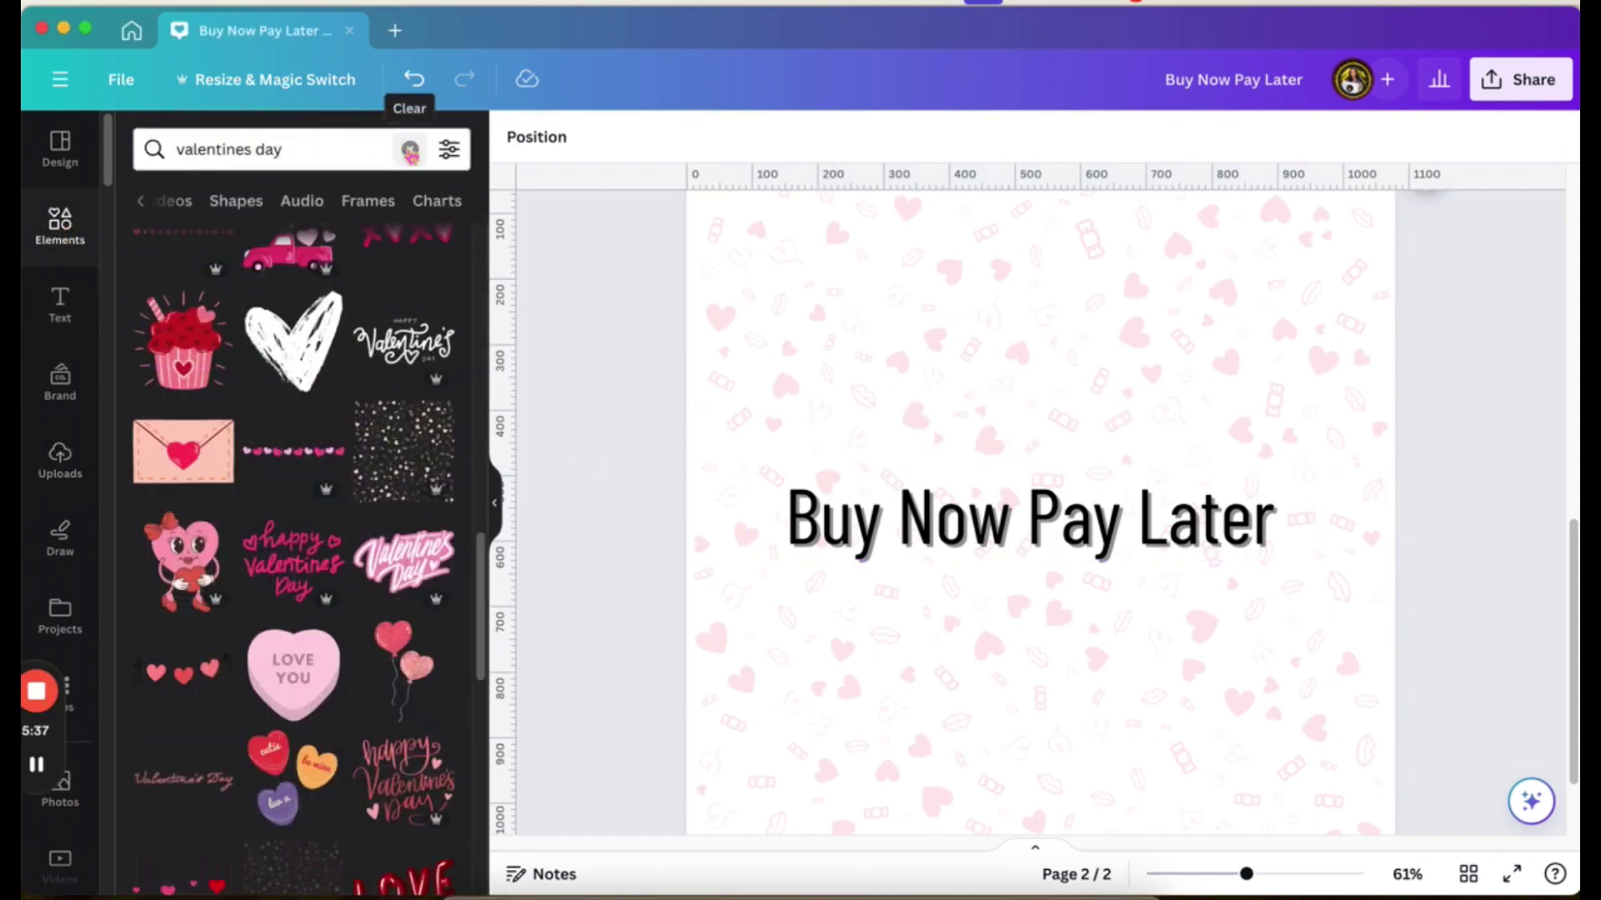
click(409, 149)
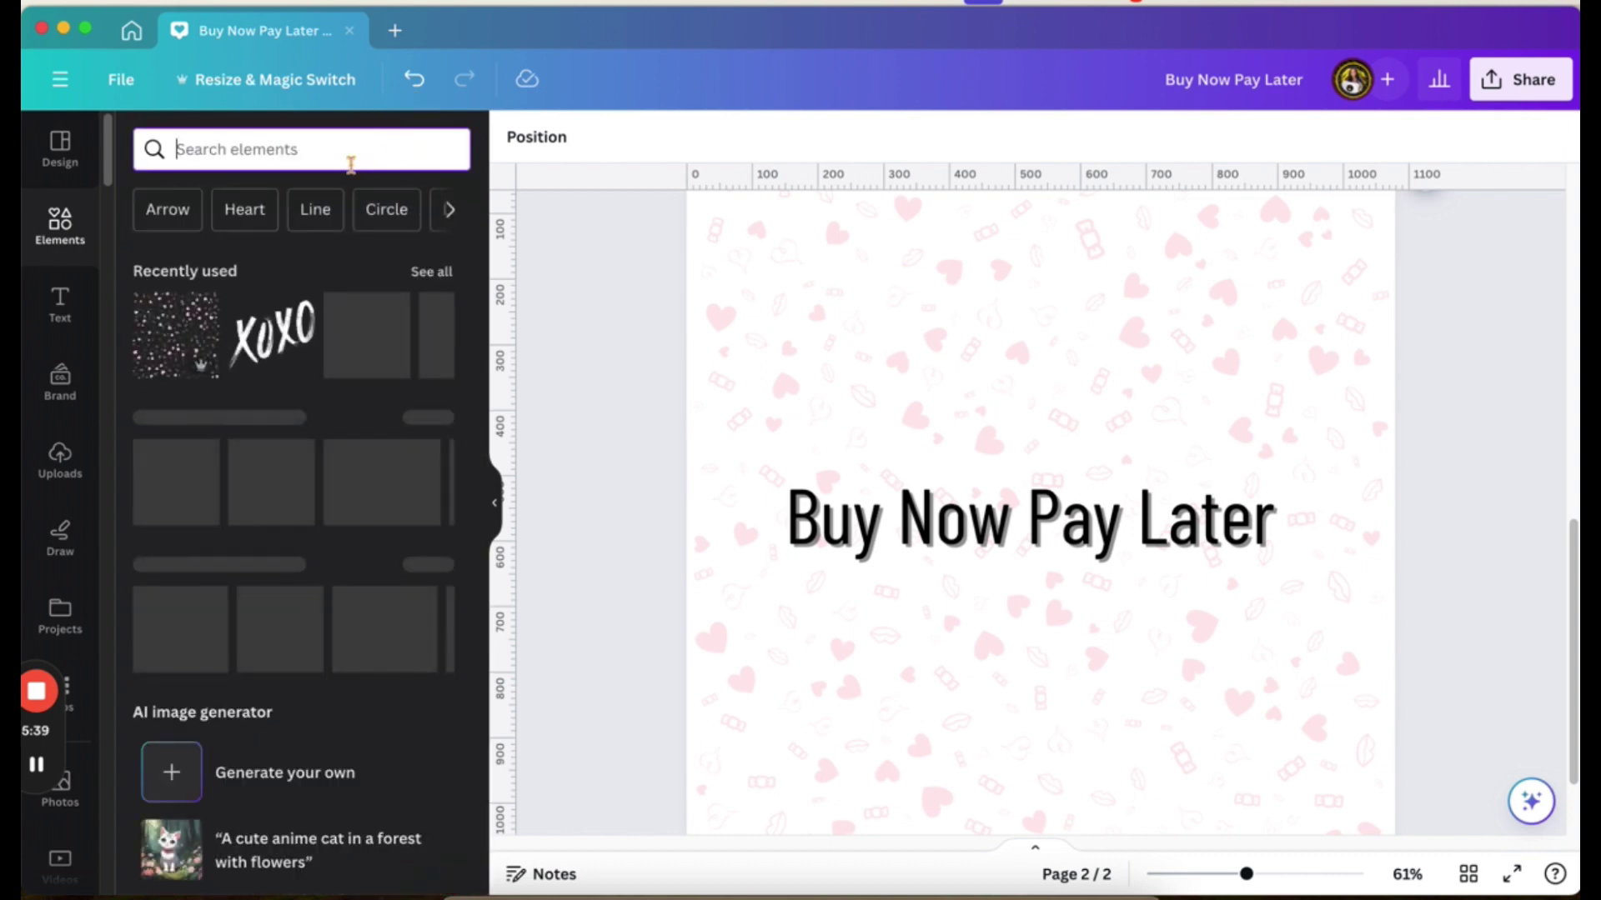
text(ha)
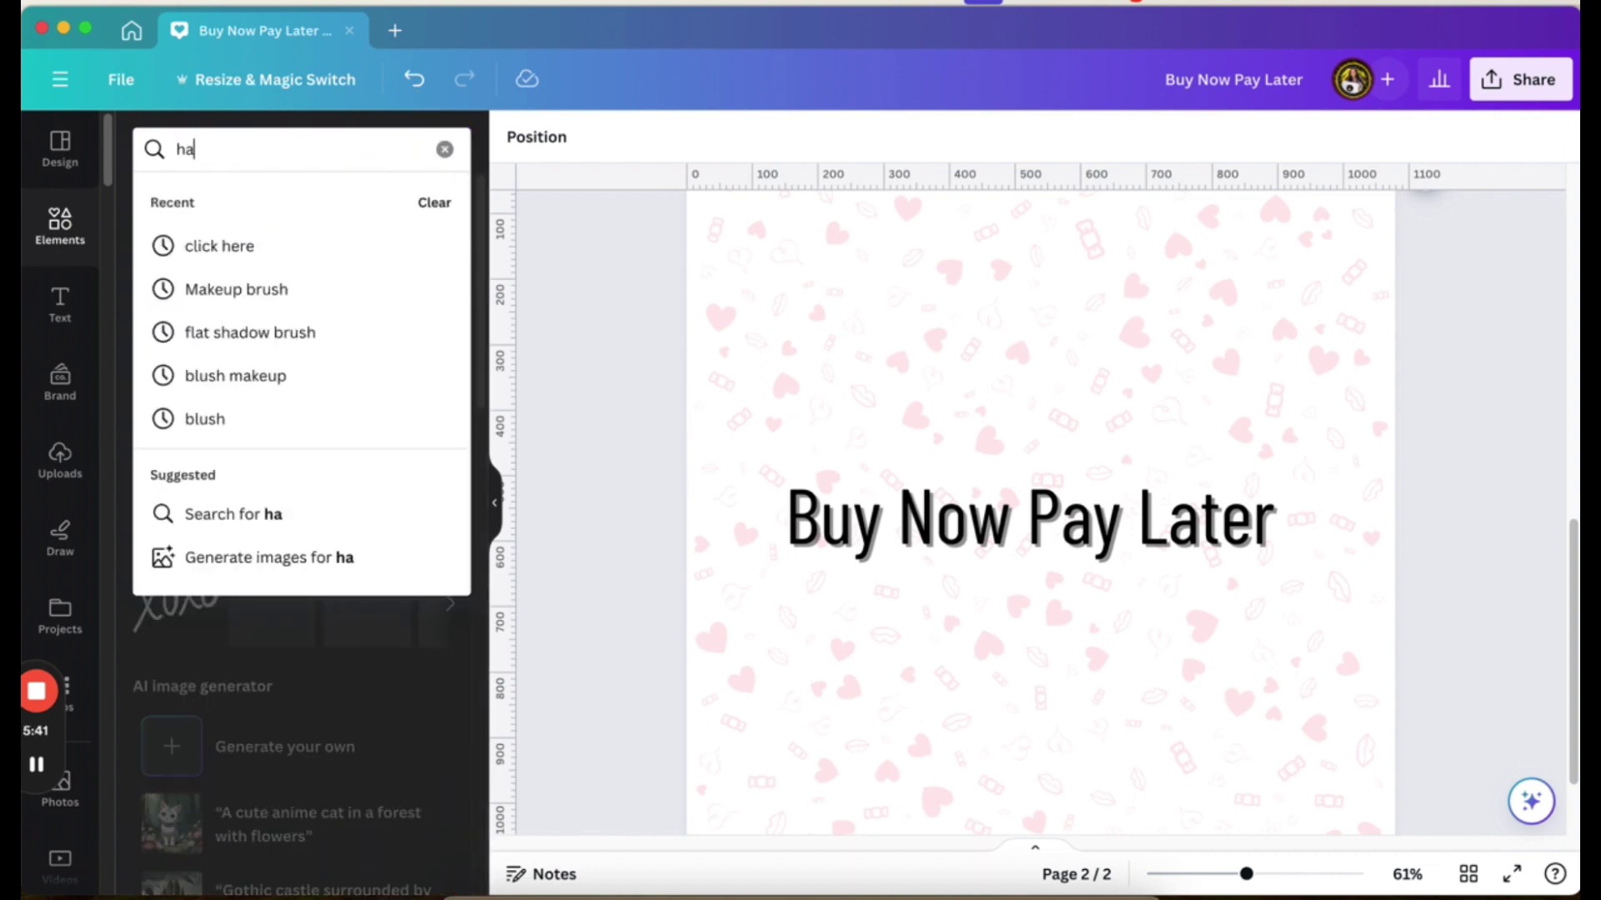
text(ir bun)
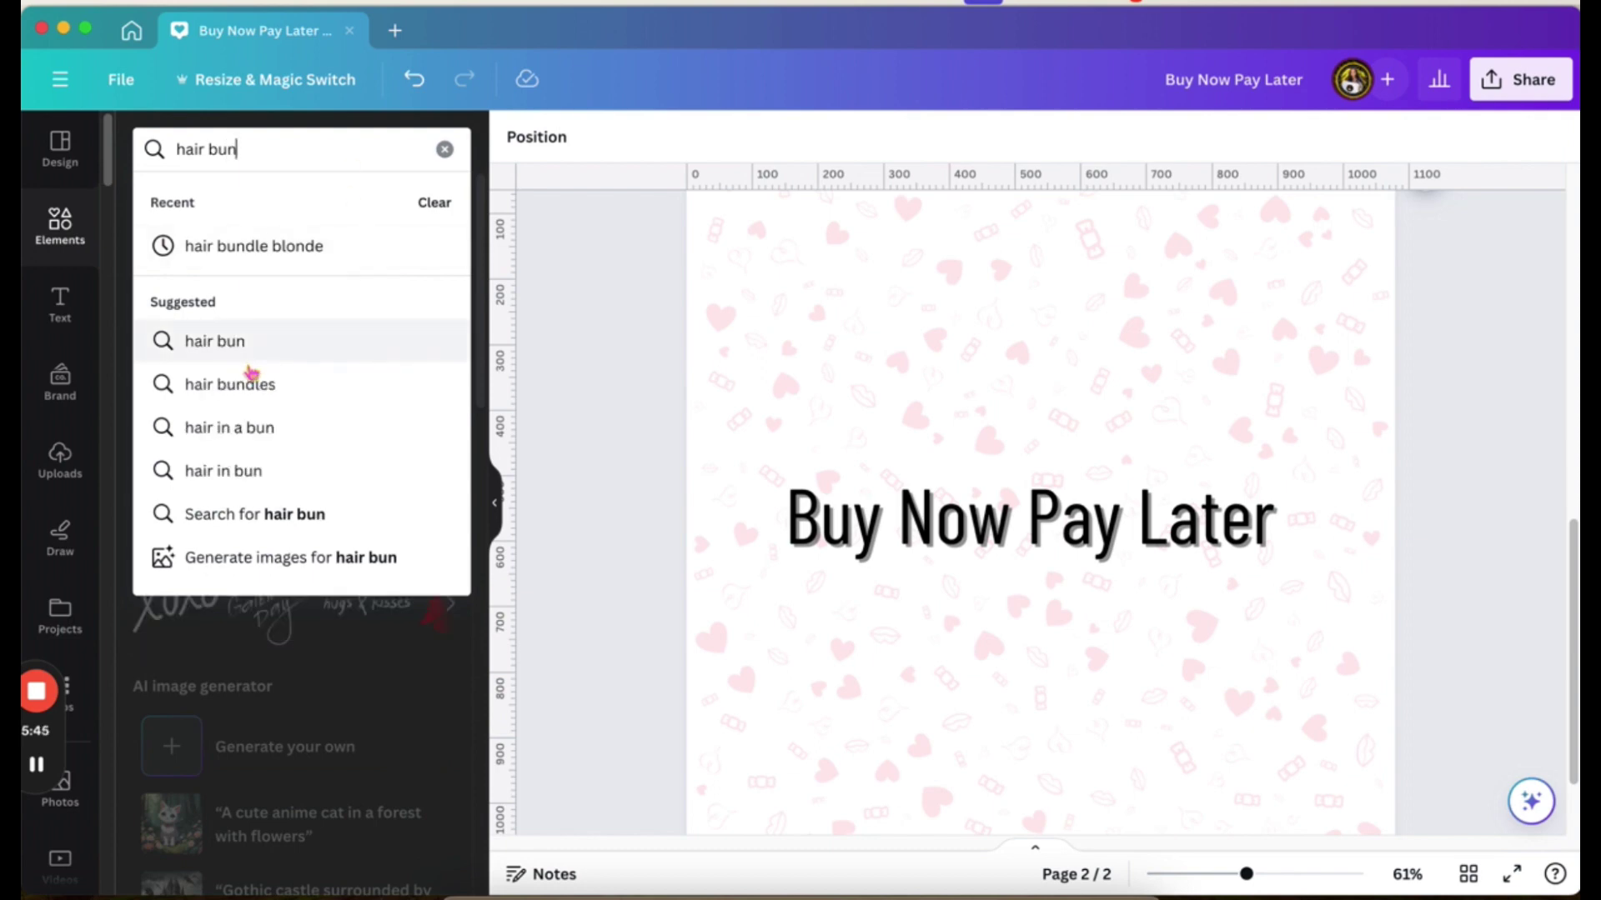
click(252, 385)
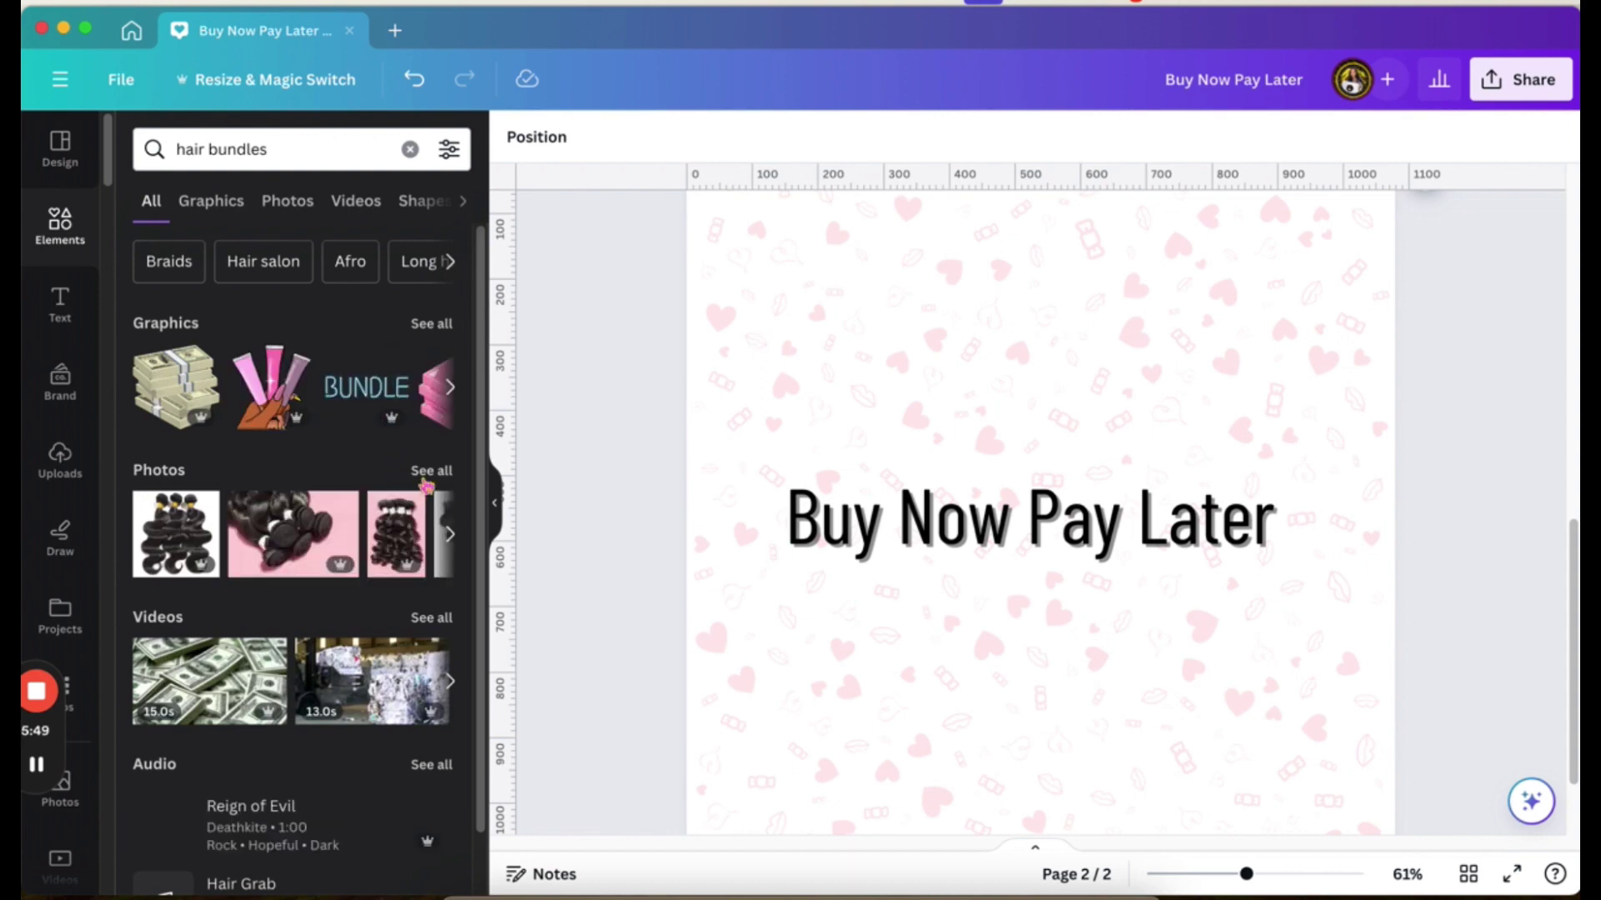
click(429, 473)
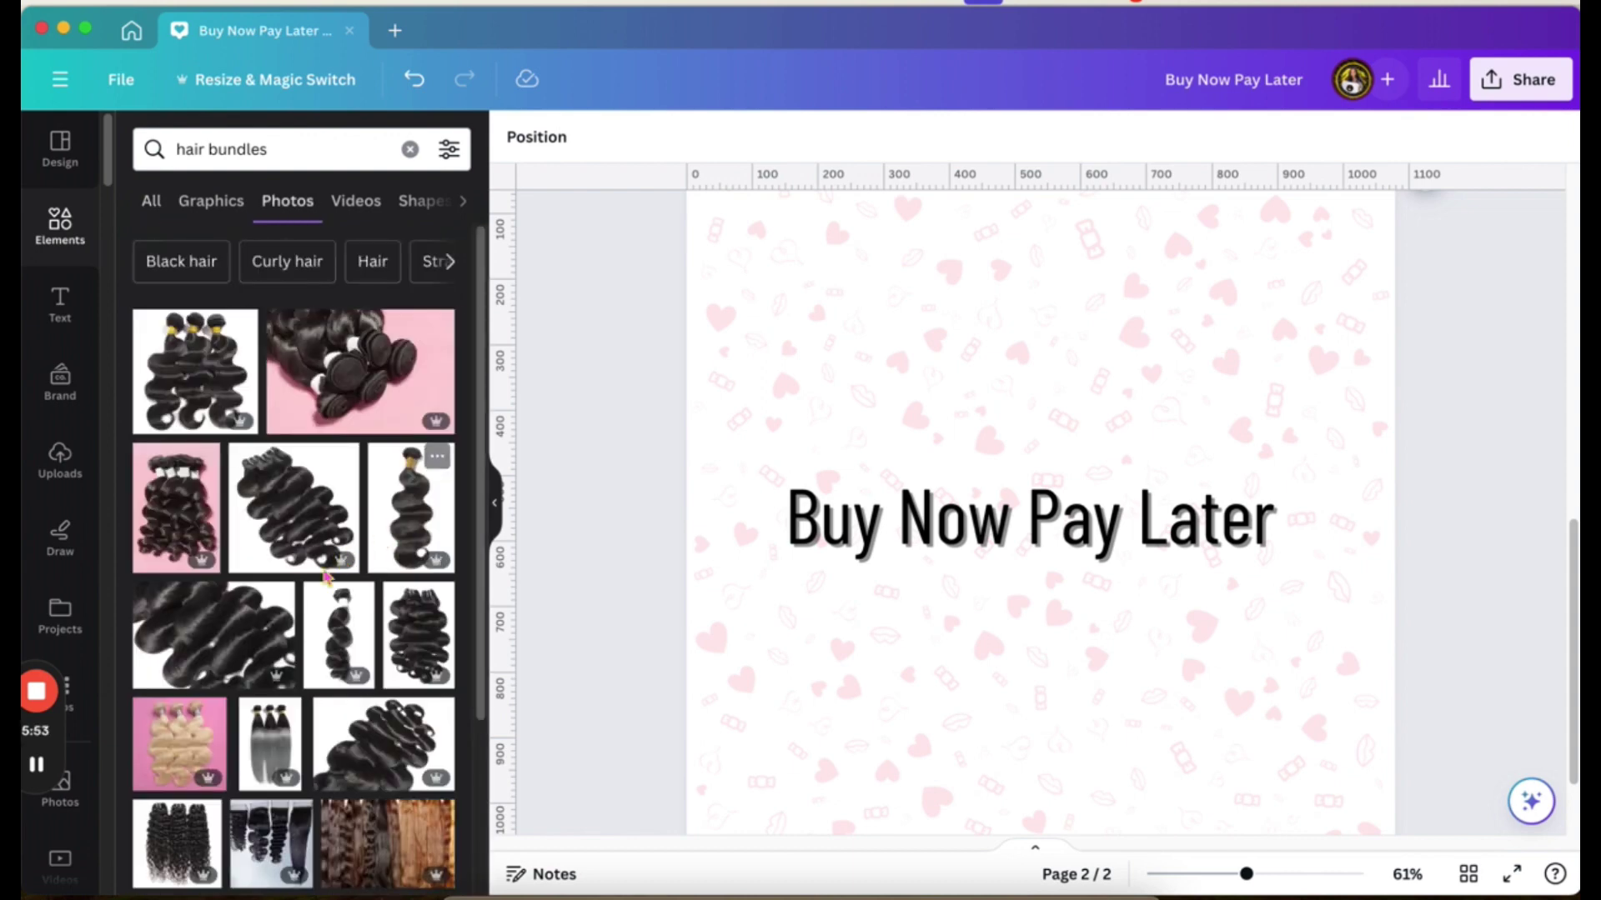
scroll(322, 581, down, 2)
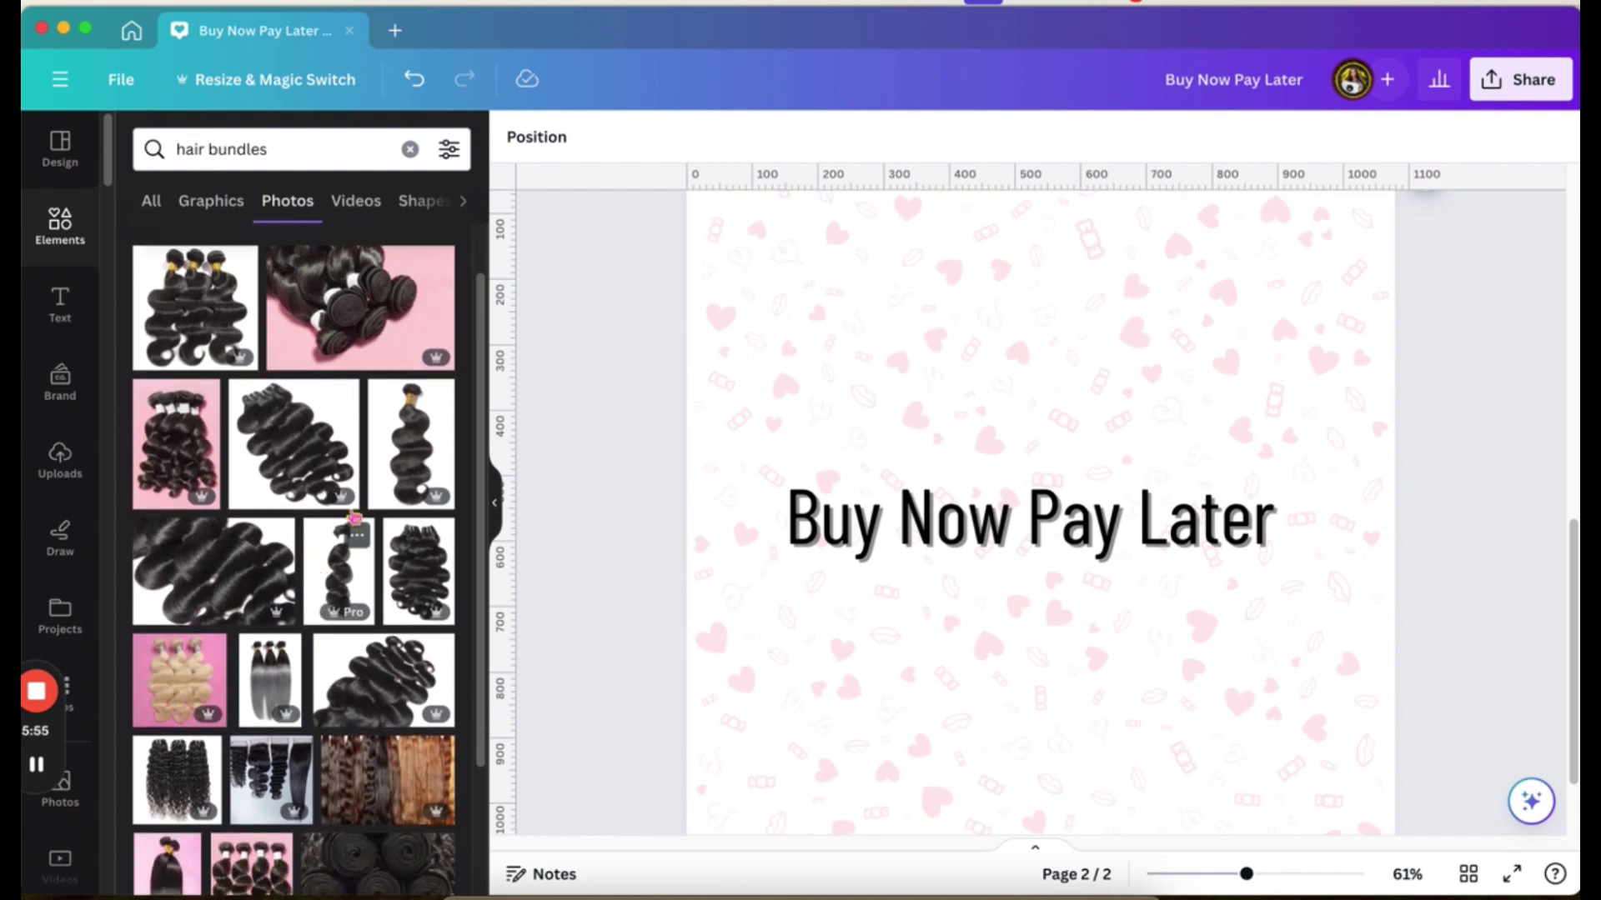
scroll(405, 467, down, 2)
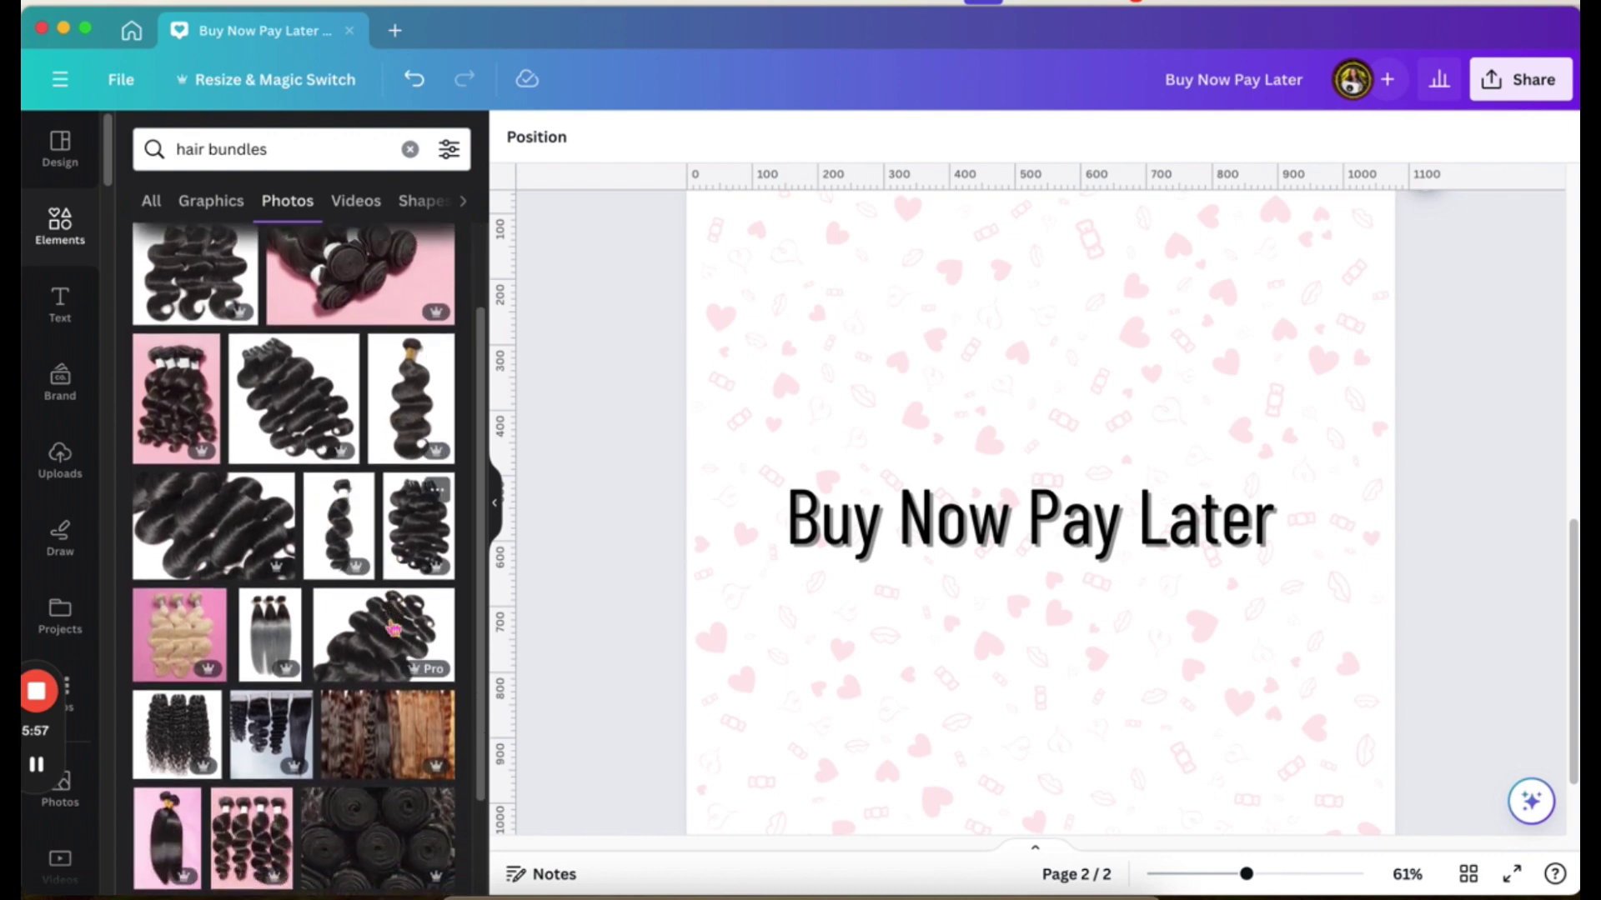
click(406, 416)
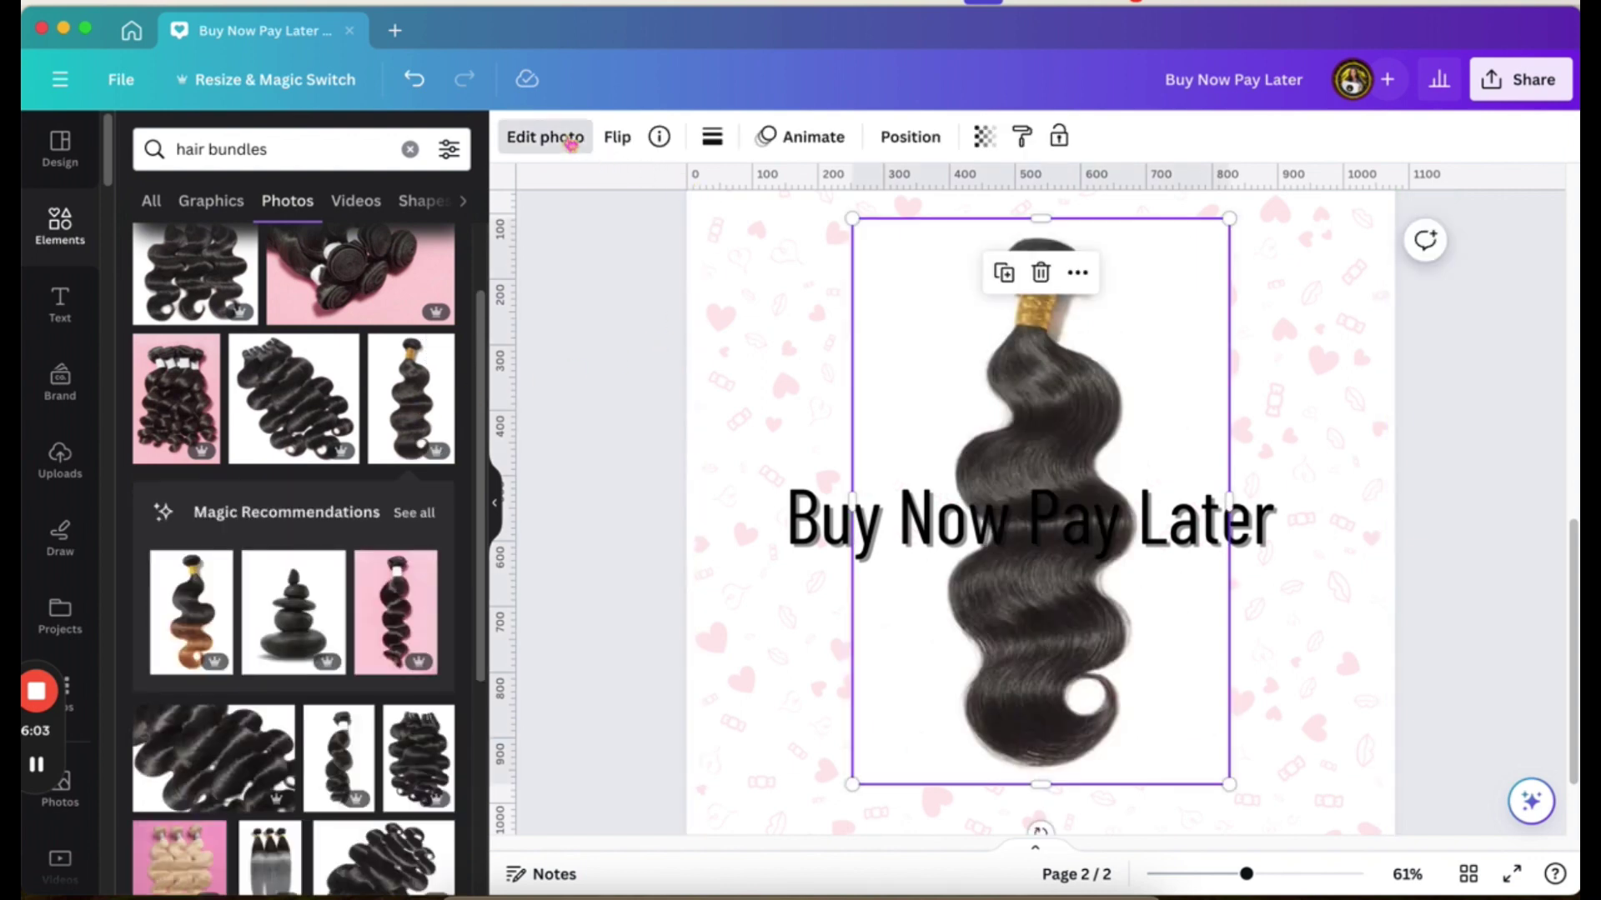
Remove the hair bundle photo's background with BG Remover and give the hair a Drop shadow.
click(571, 143)
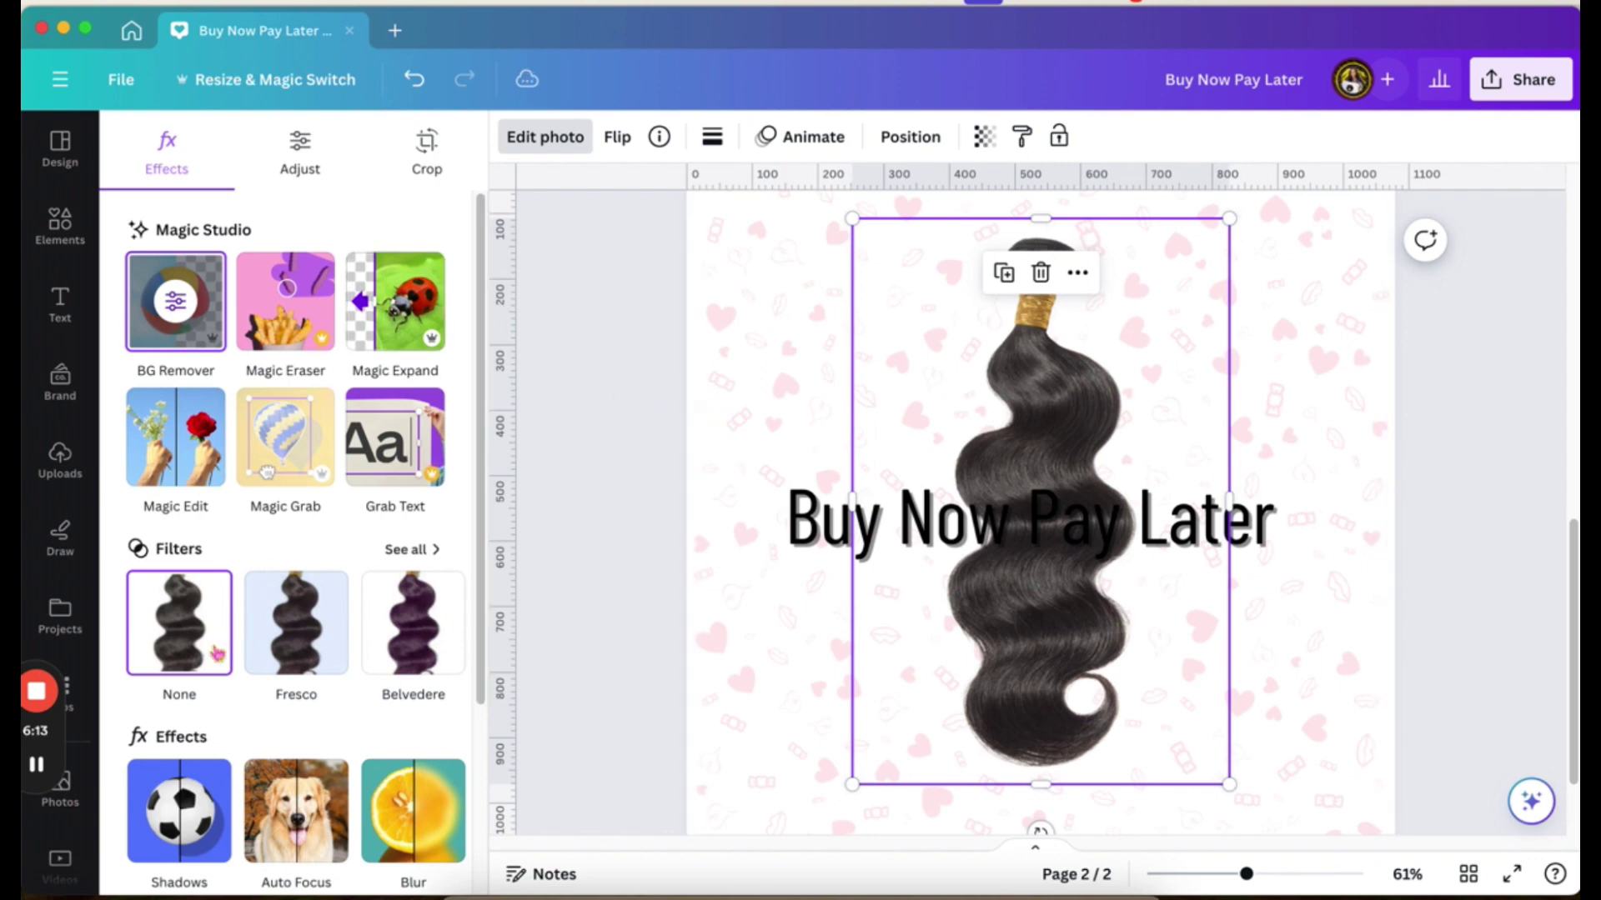
click(176, 799)
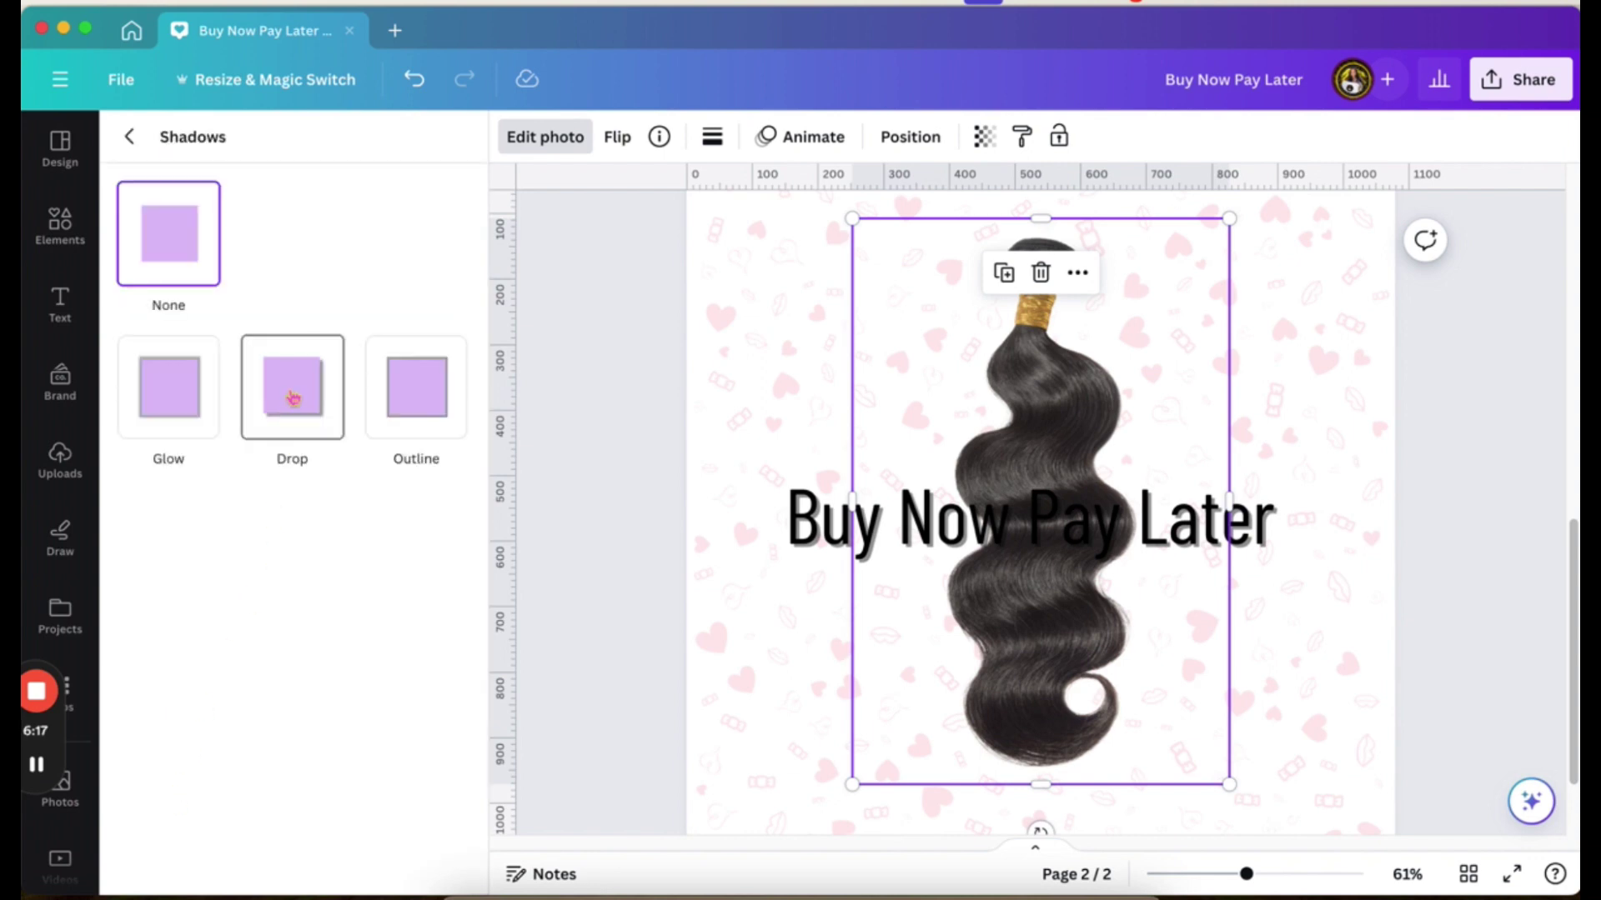
click(292, 397)
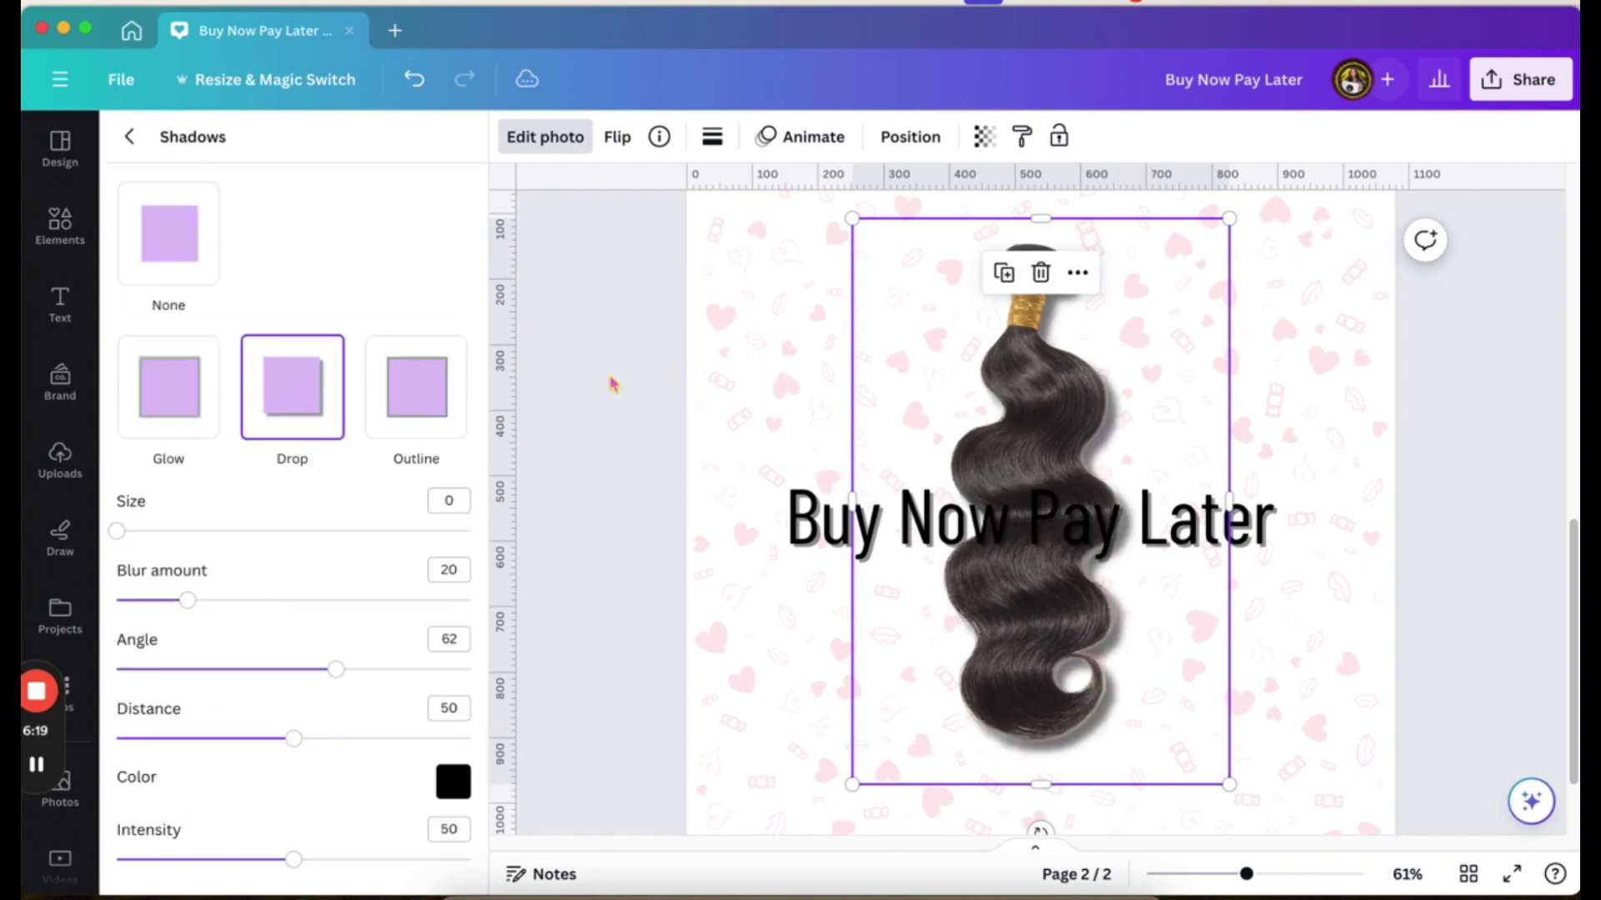
click(612, 383)
scroll(609, 379, down, 1)
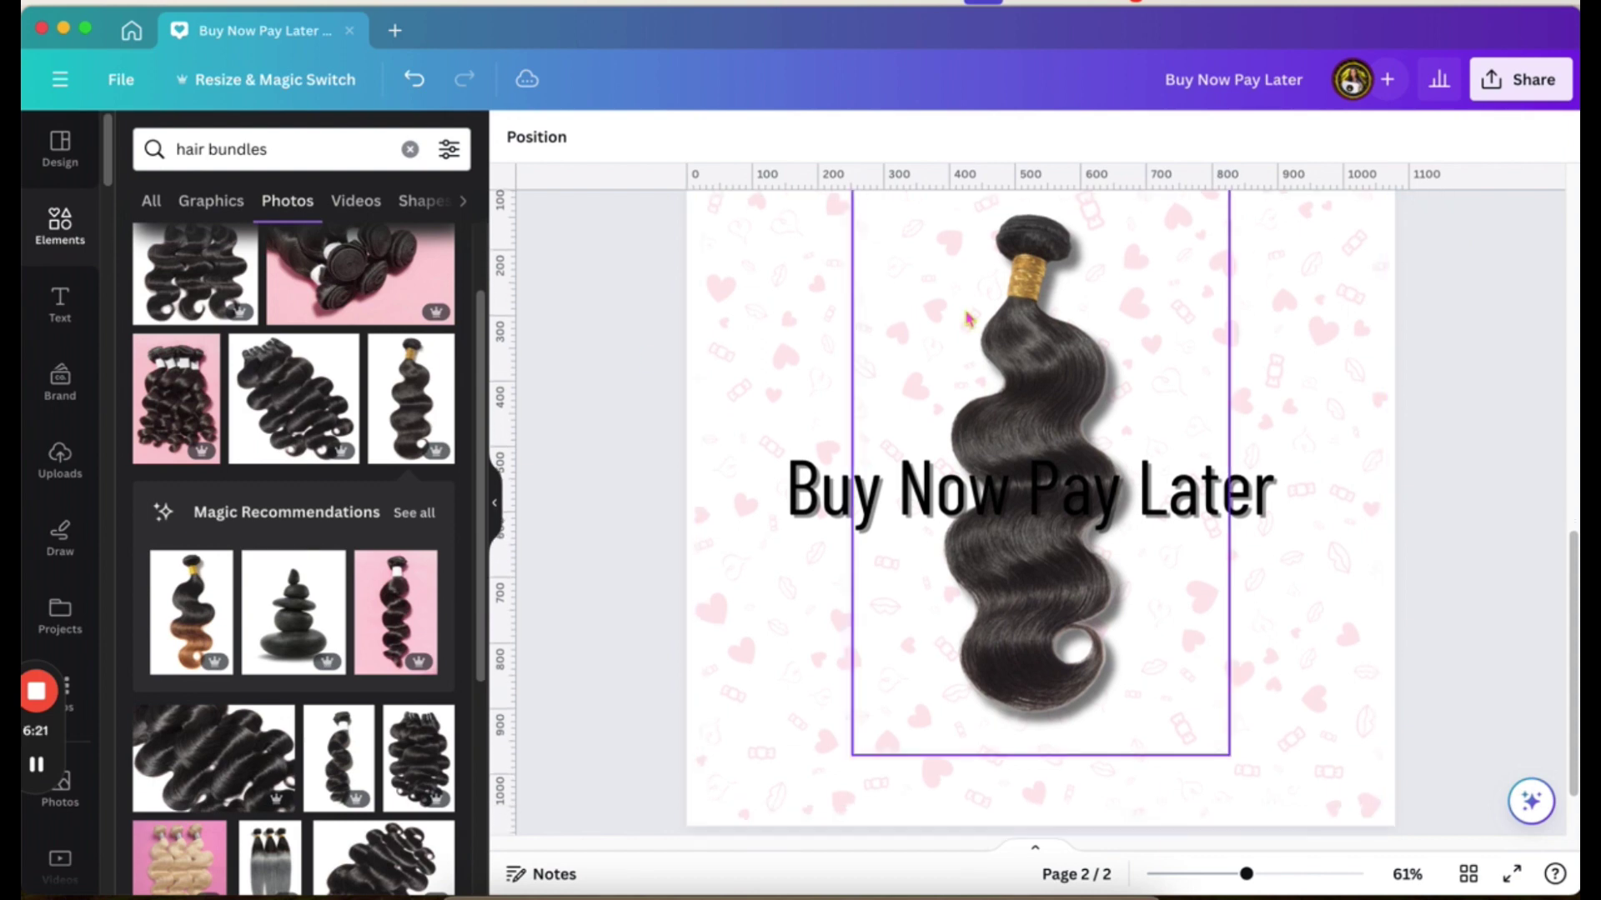
Move the hair bundle partly off the right edge of page 2 and tilt it counterclockwise.
drag(1019, 317, 1385, 349)
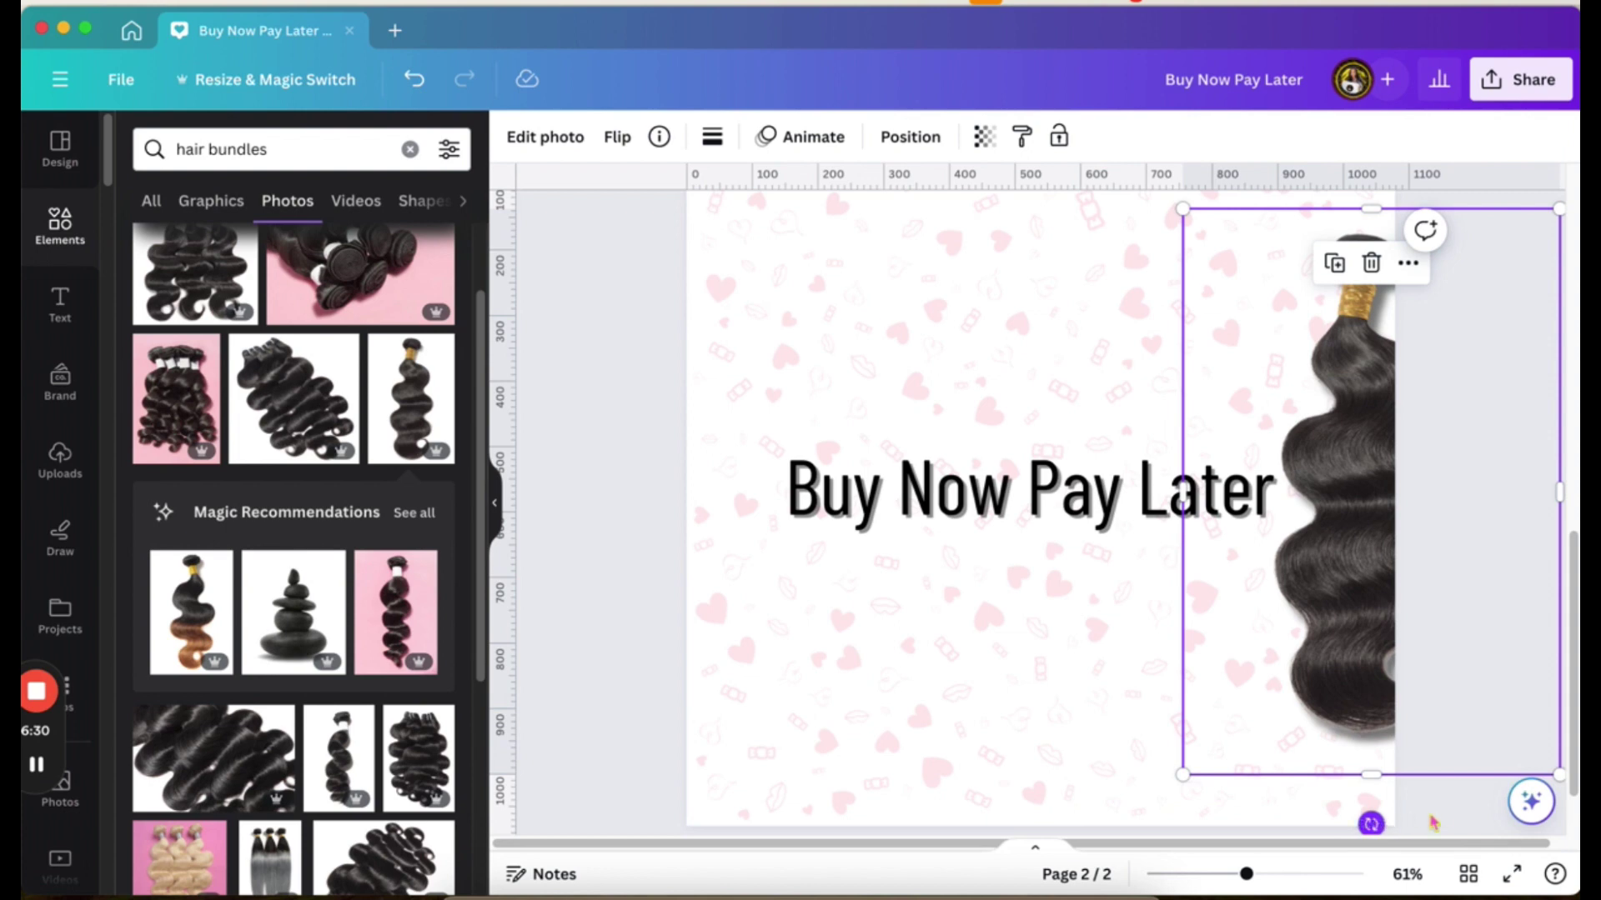
drag(1460, 761, 1423, 782)
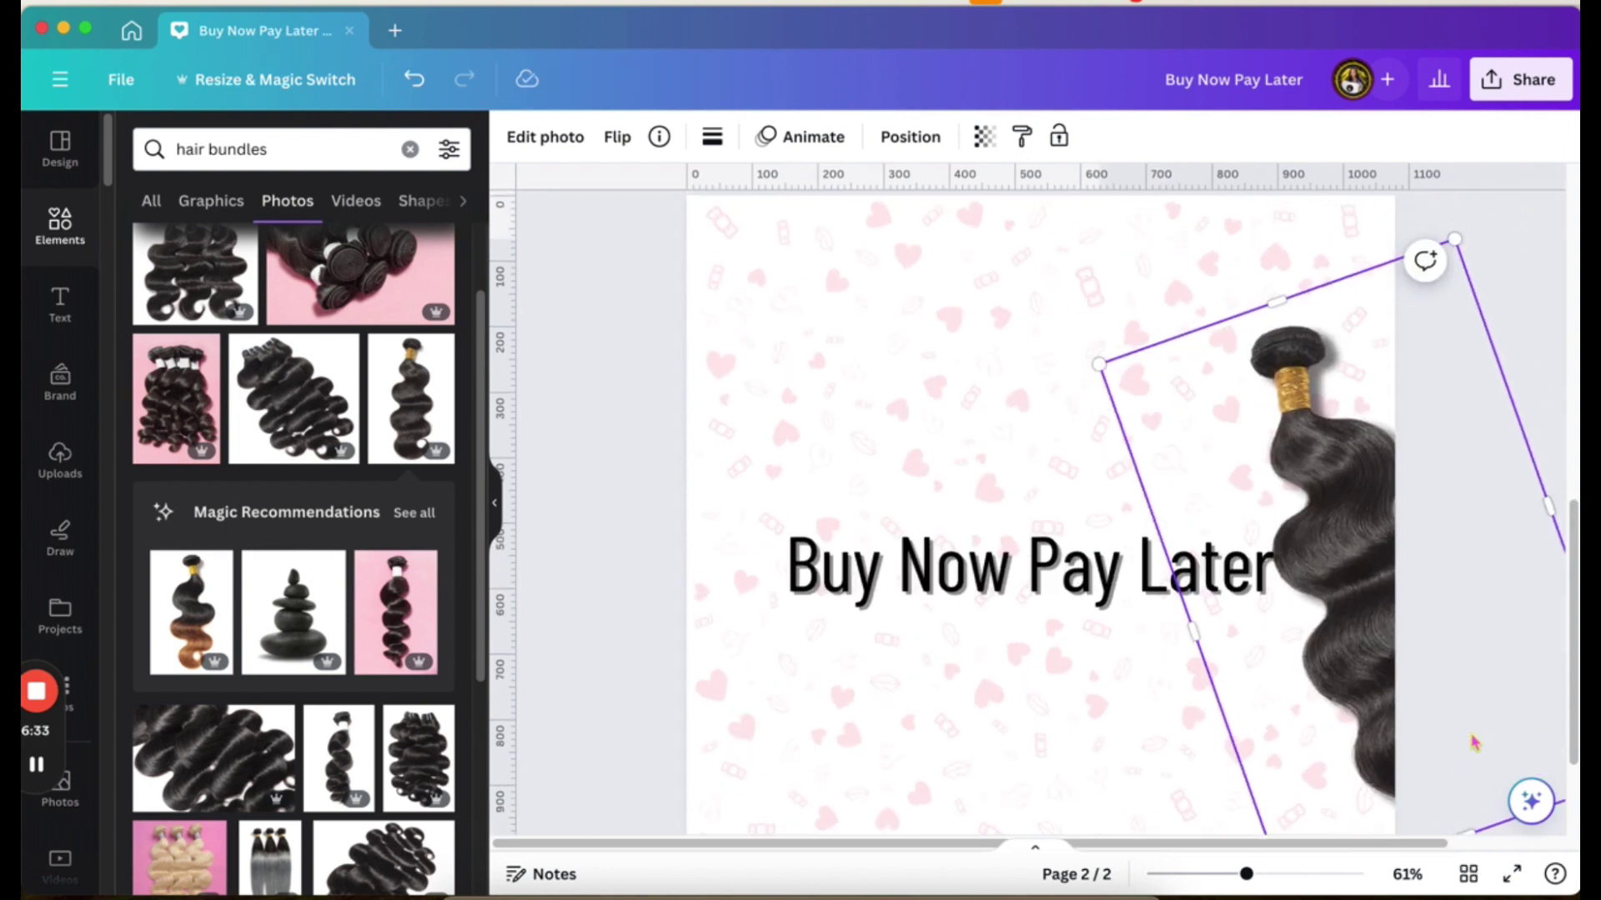
key(super+z)
scroll(1474, 742, down, 2)
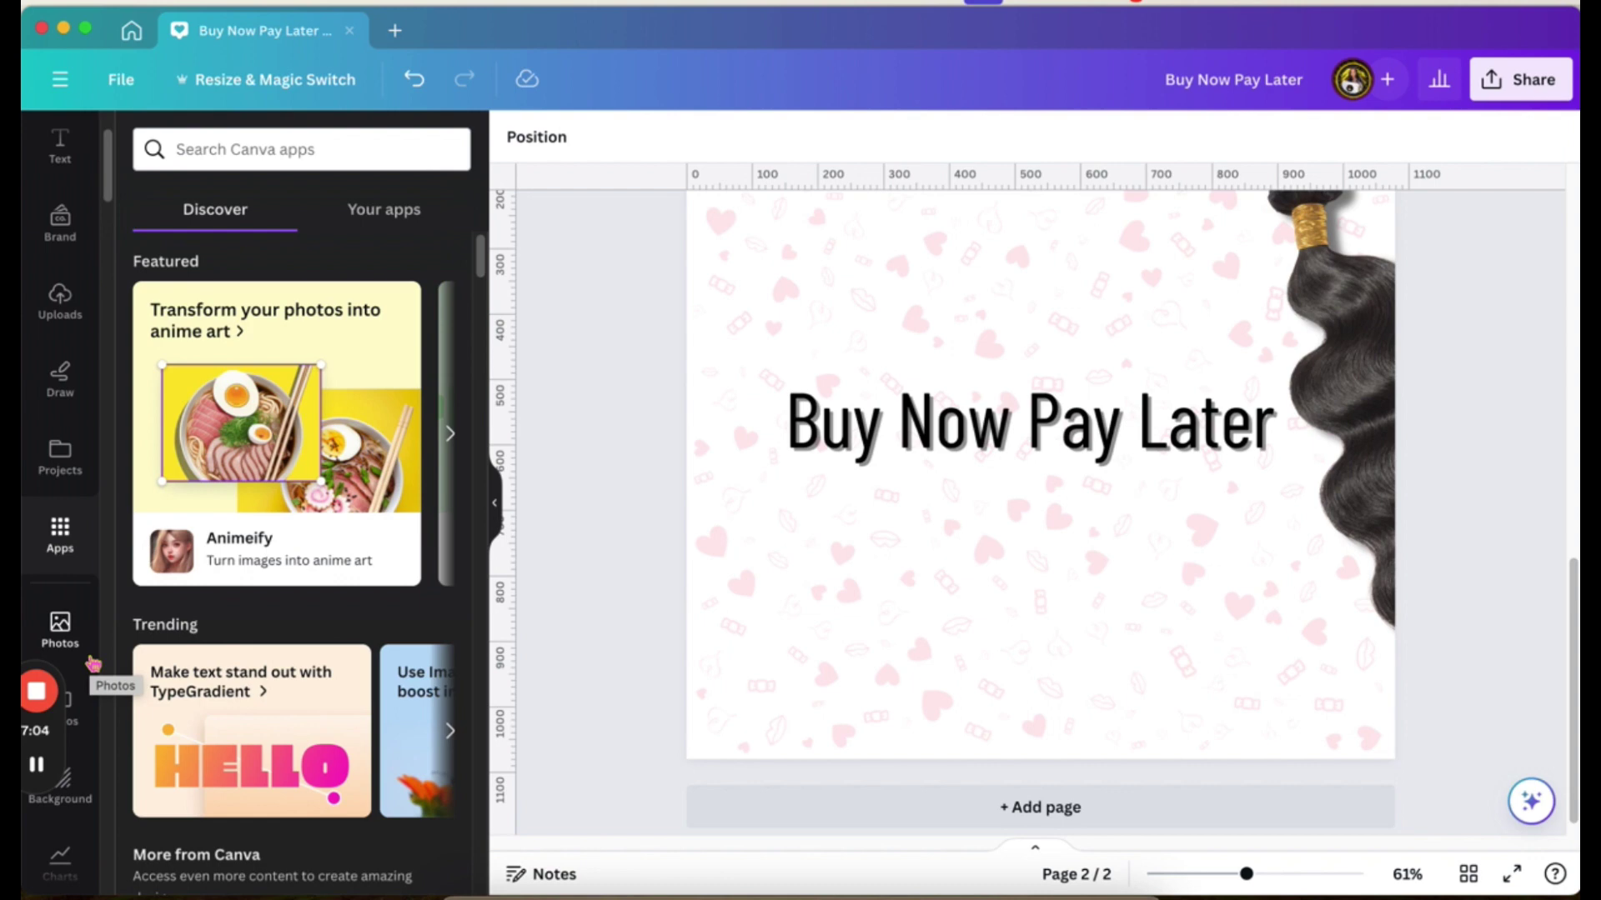
Browse the Canva apps to the content sources and open the Brandfetch app.
scroll(93, 665, down, 1)
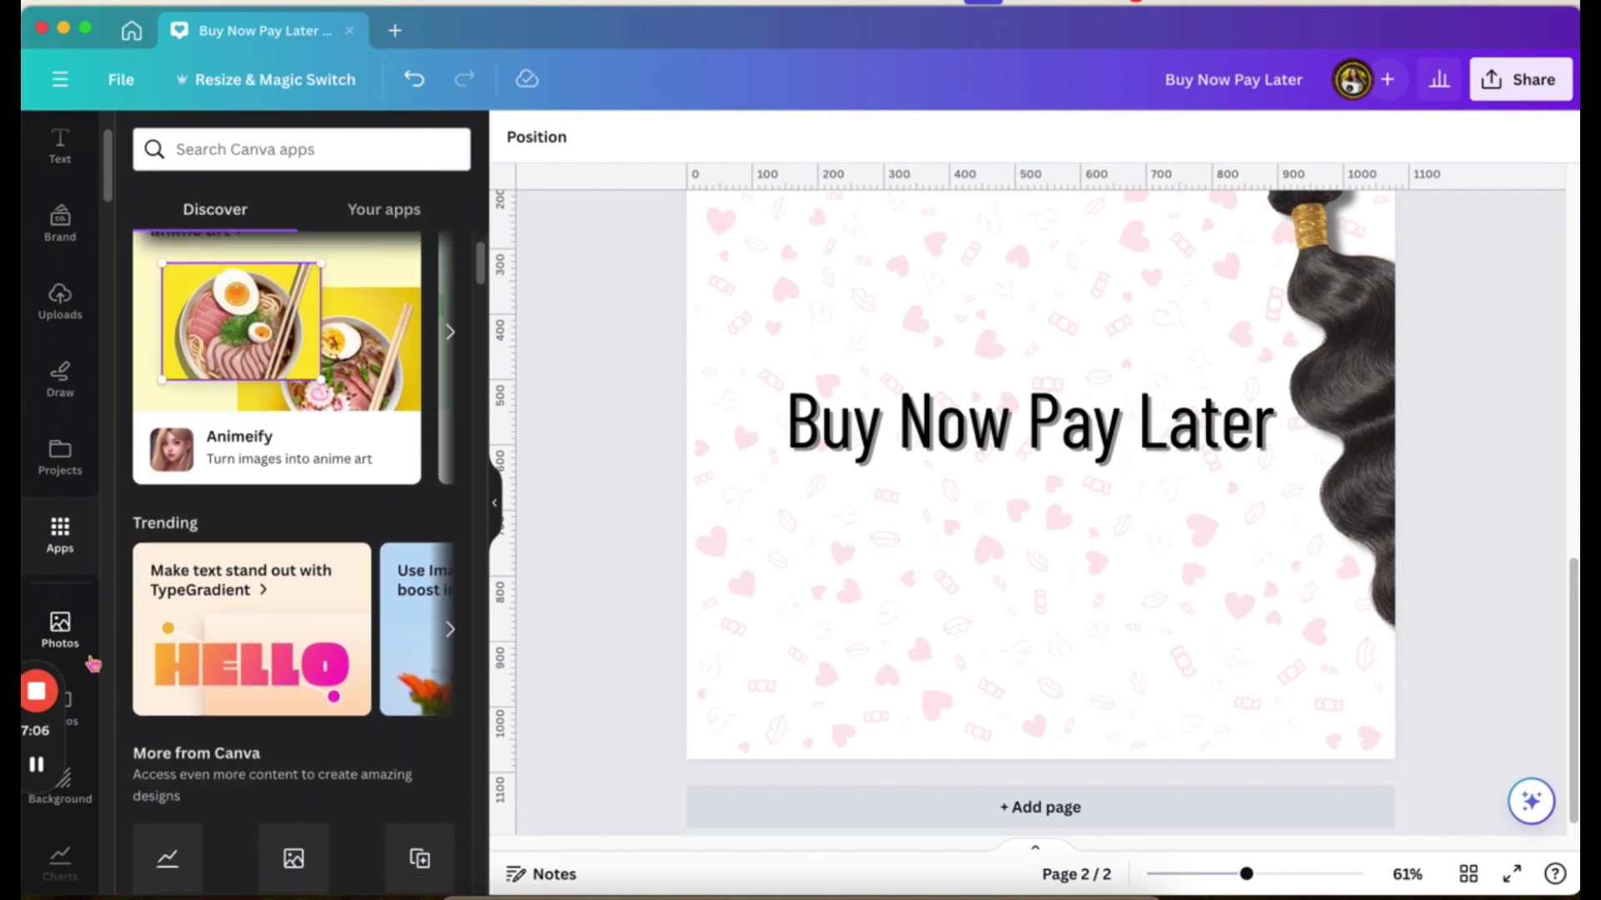
scroll(93, 664, up, 1)
scroll(94, 665, down, 5)
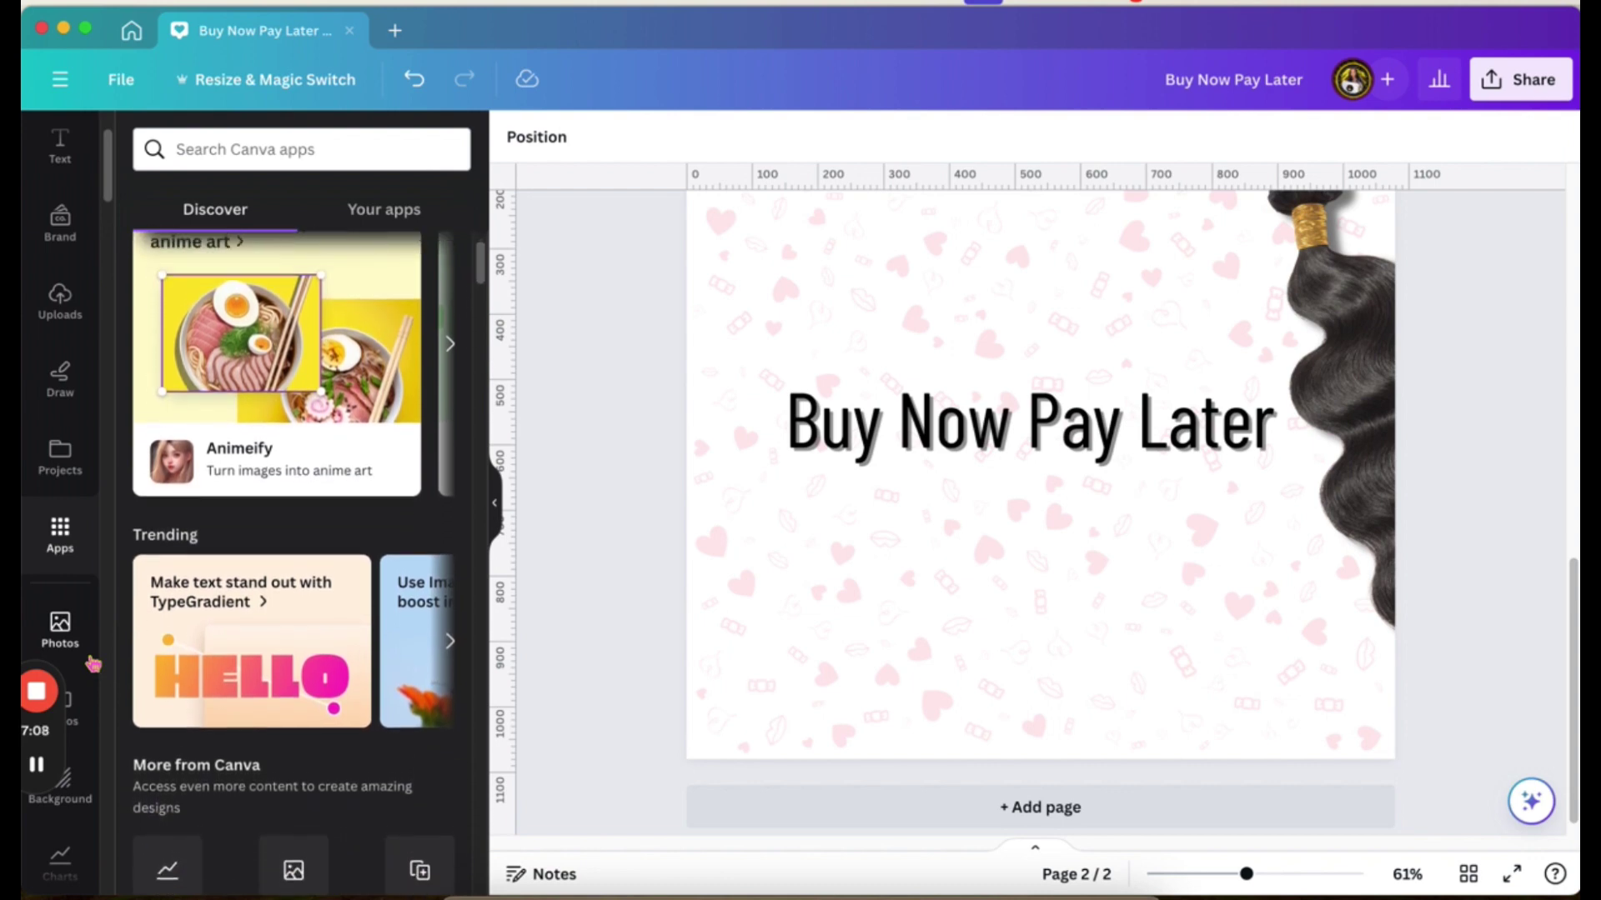
scroll(93, 665, down, 3)
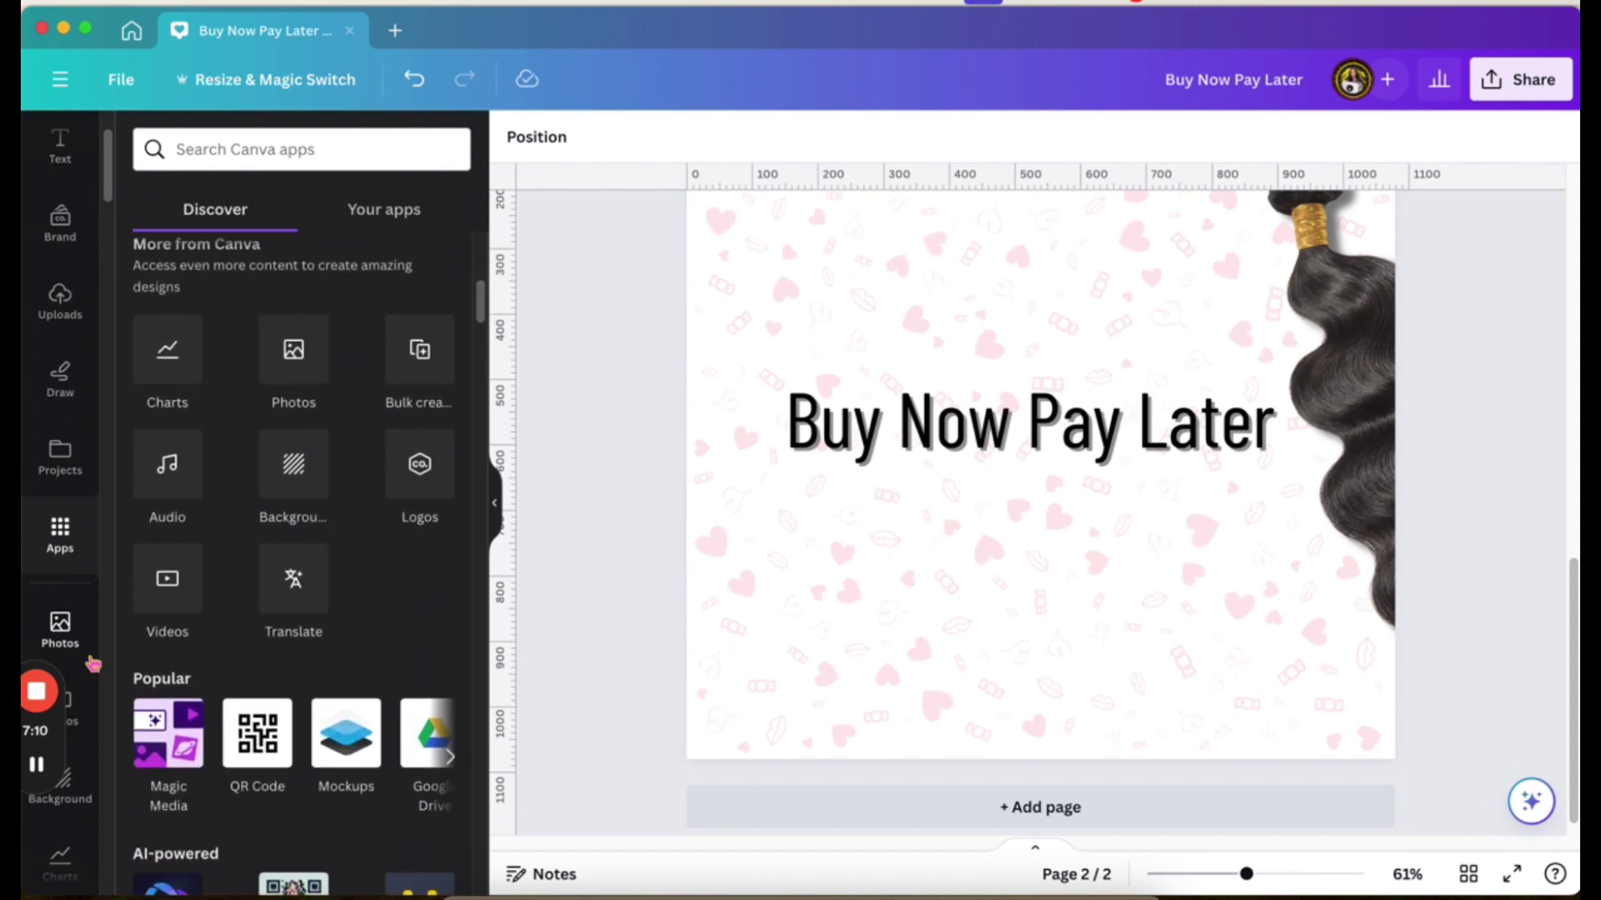
scroll(93, 665, down, 2)
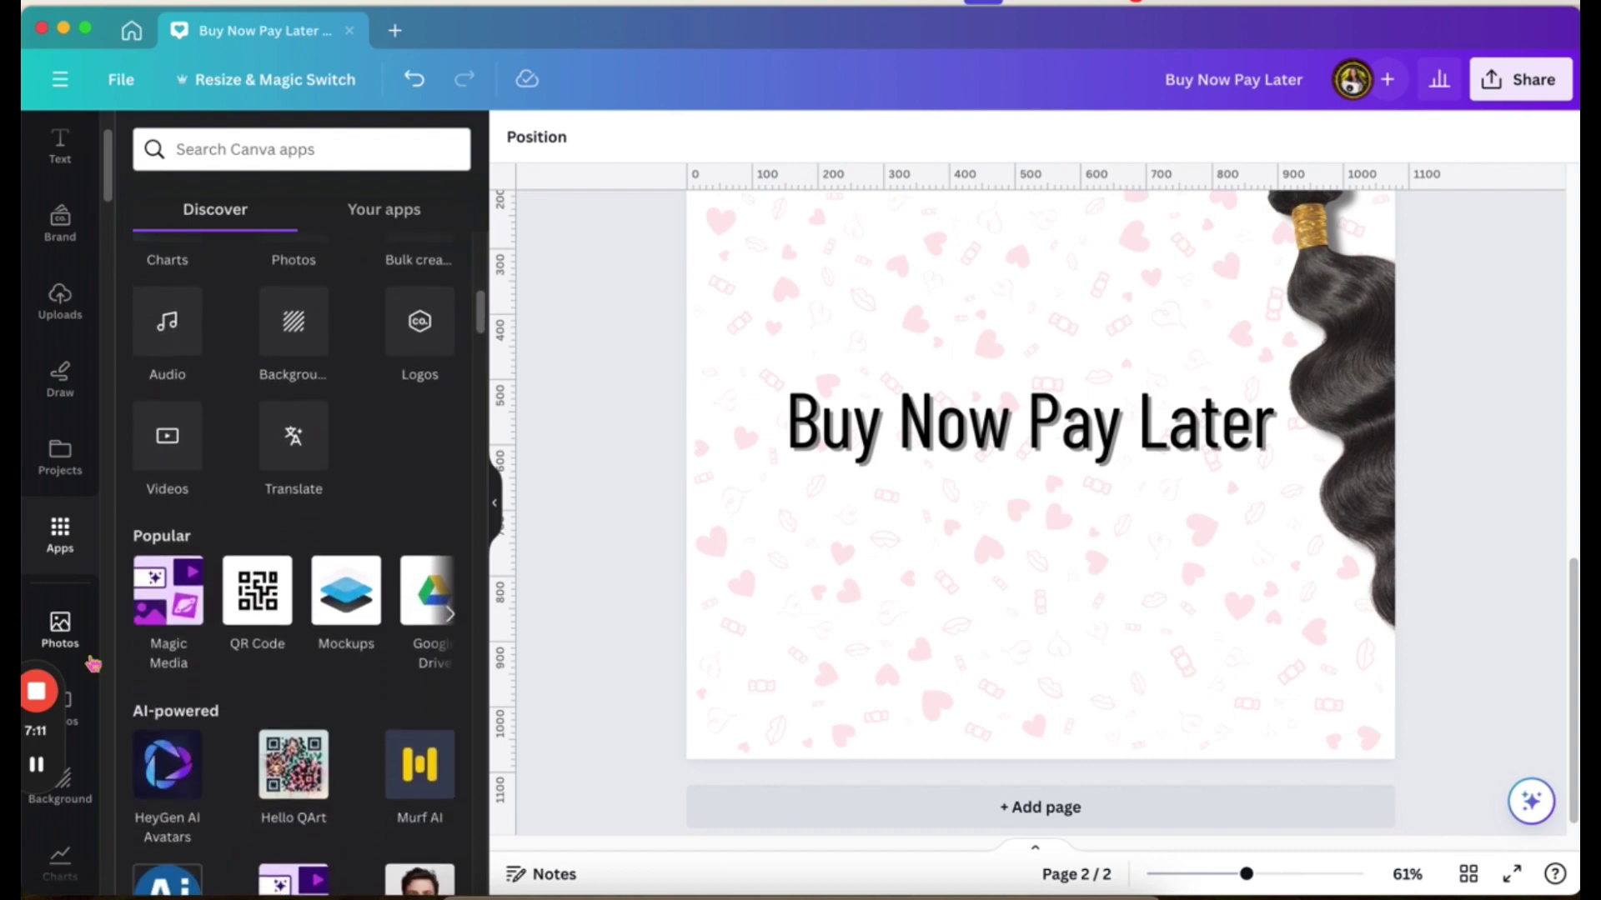
scroll(317, 602, right, 2)
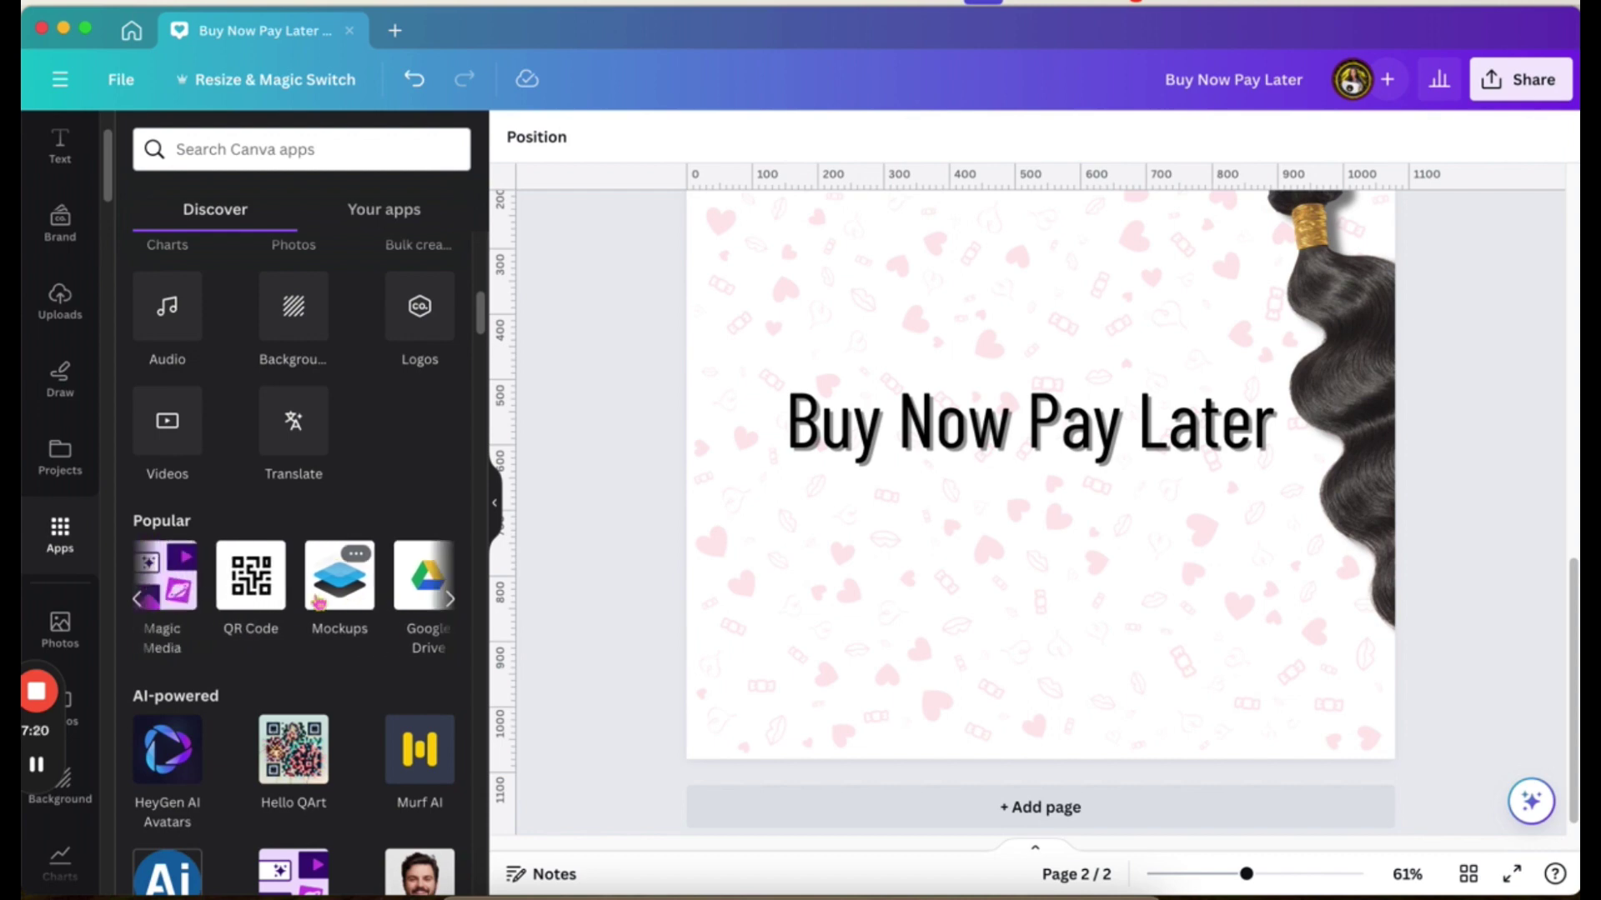
scroll(318, 600, down, 5)
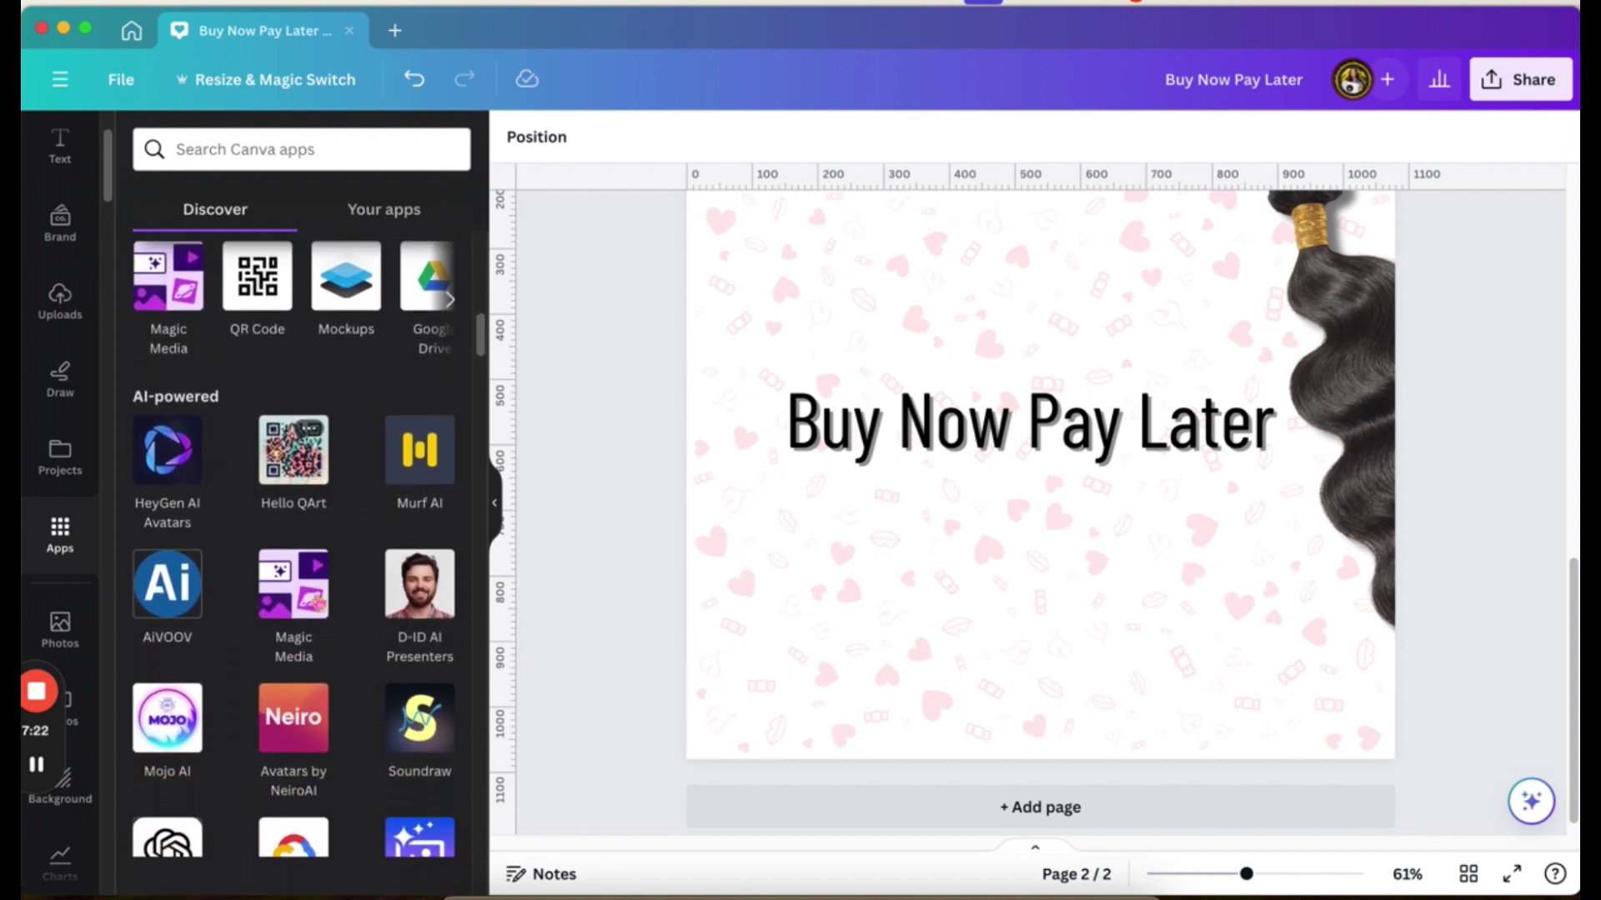
scroll(317, 602, down, 1)
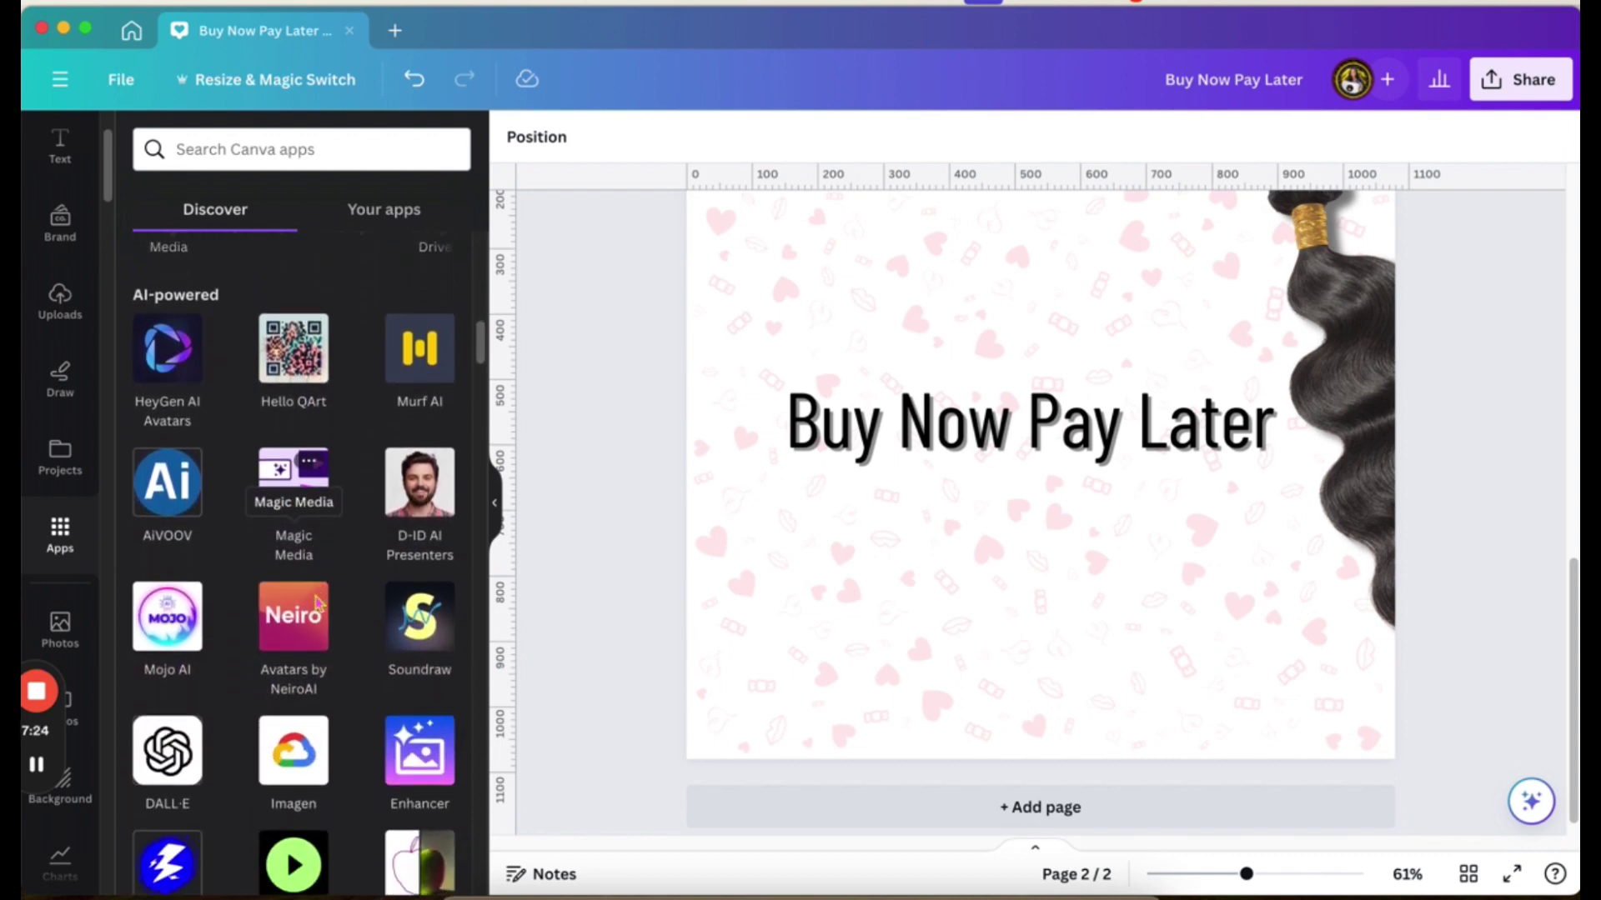
scroll(317, 602, down, 1)
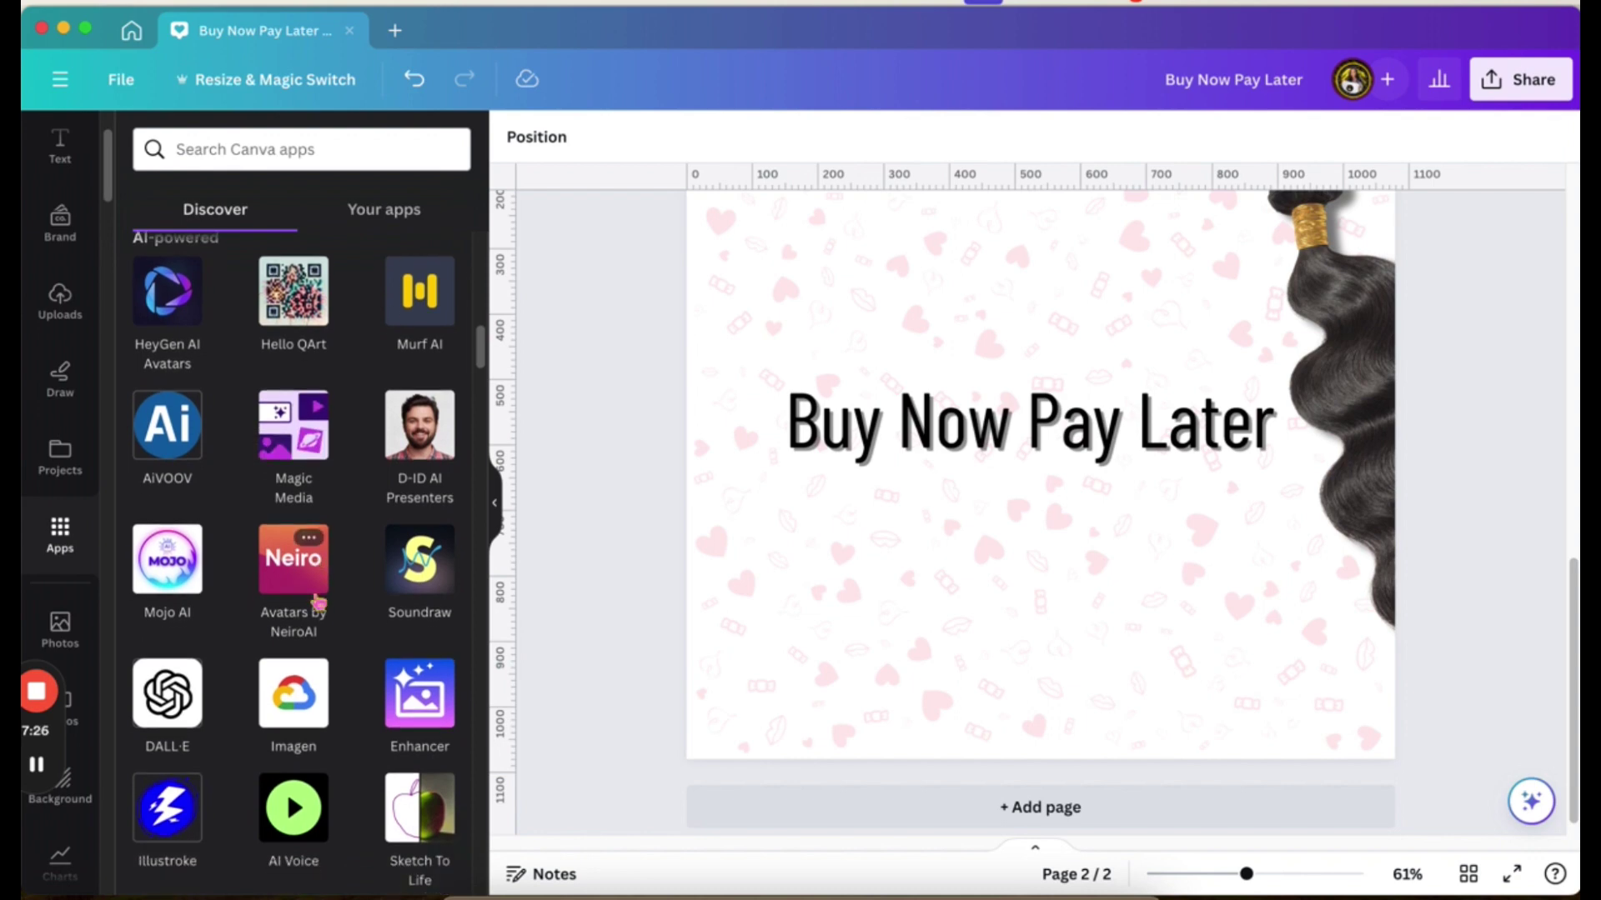
scroll(317, 602, down, 12)
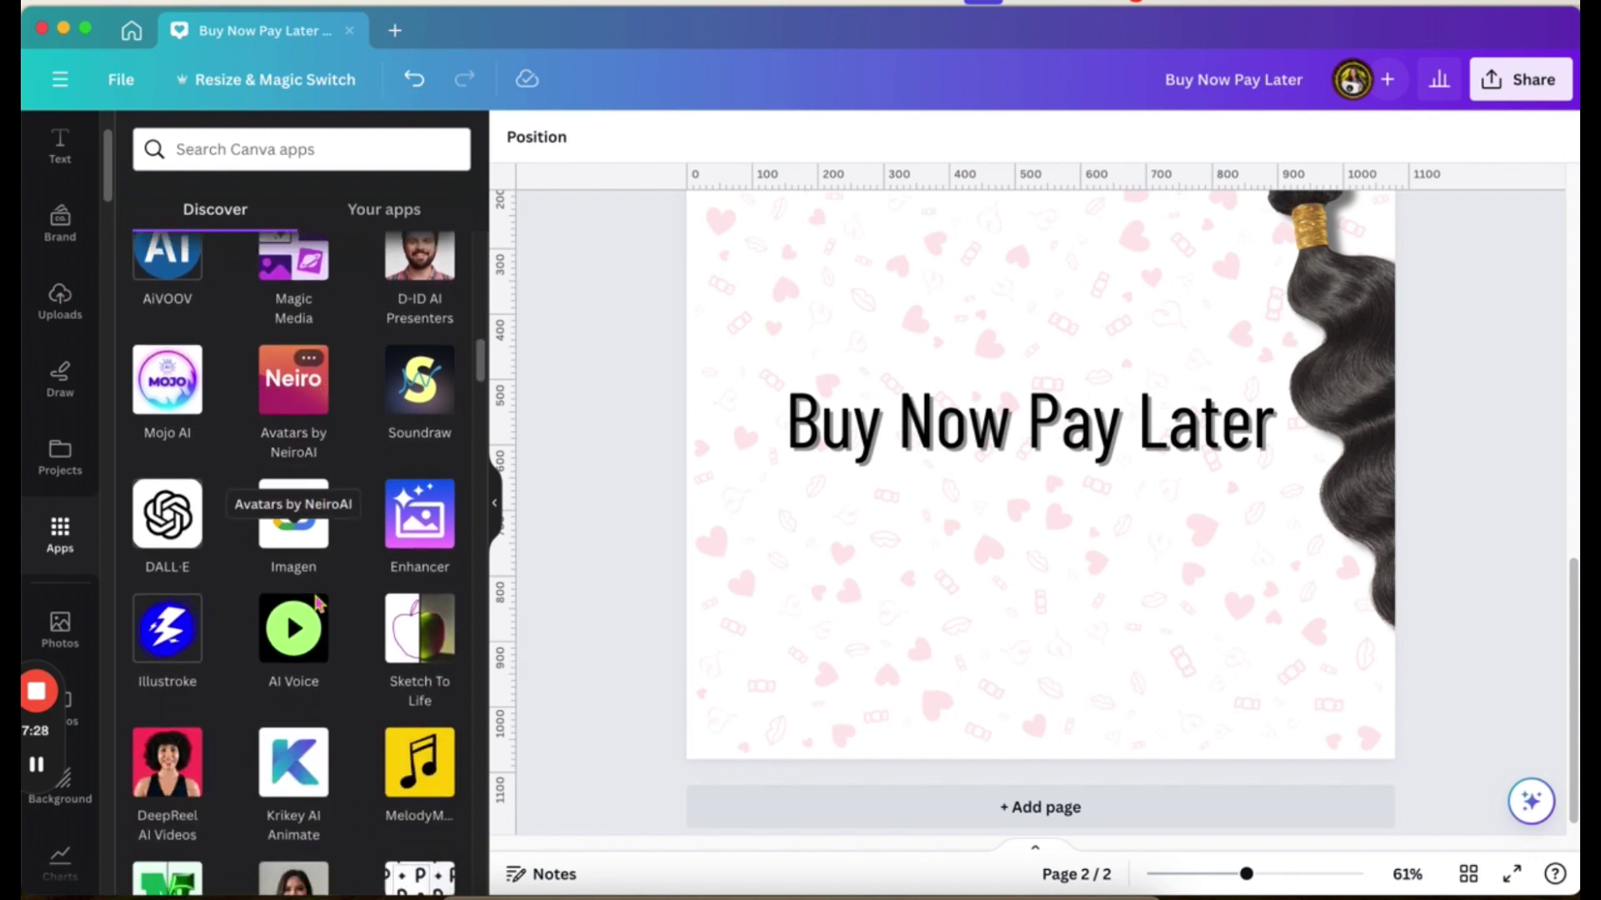
scroll(360, 577, down, 2)
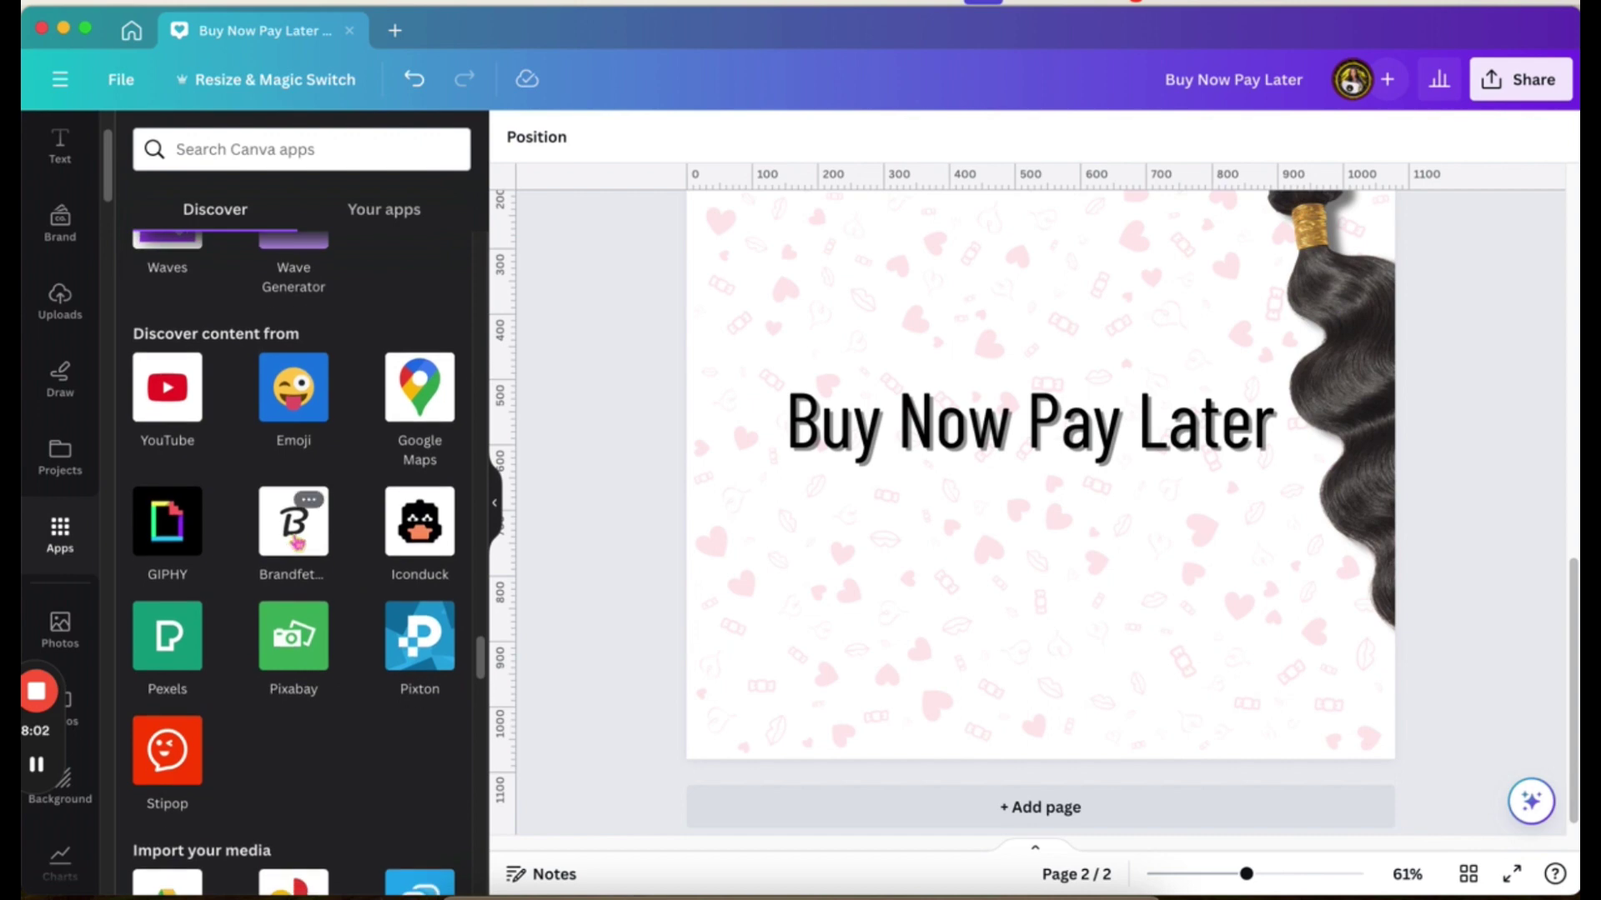
scroll(308, 537, down, 2)
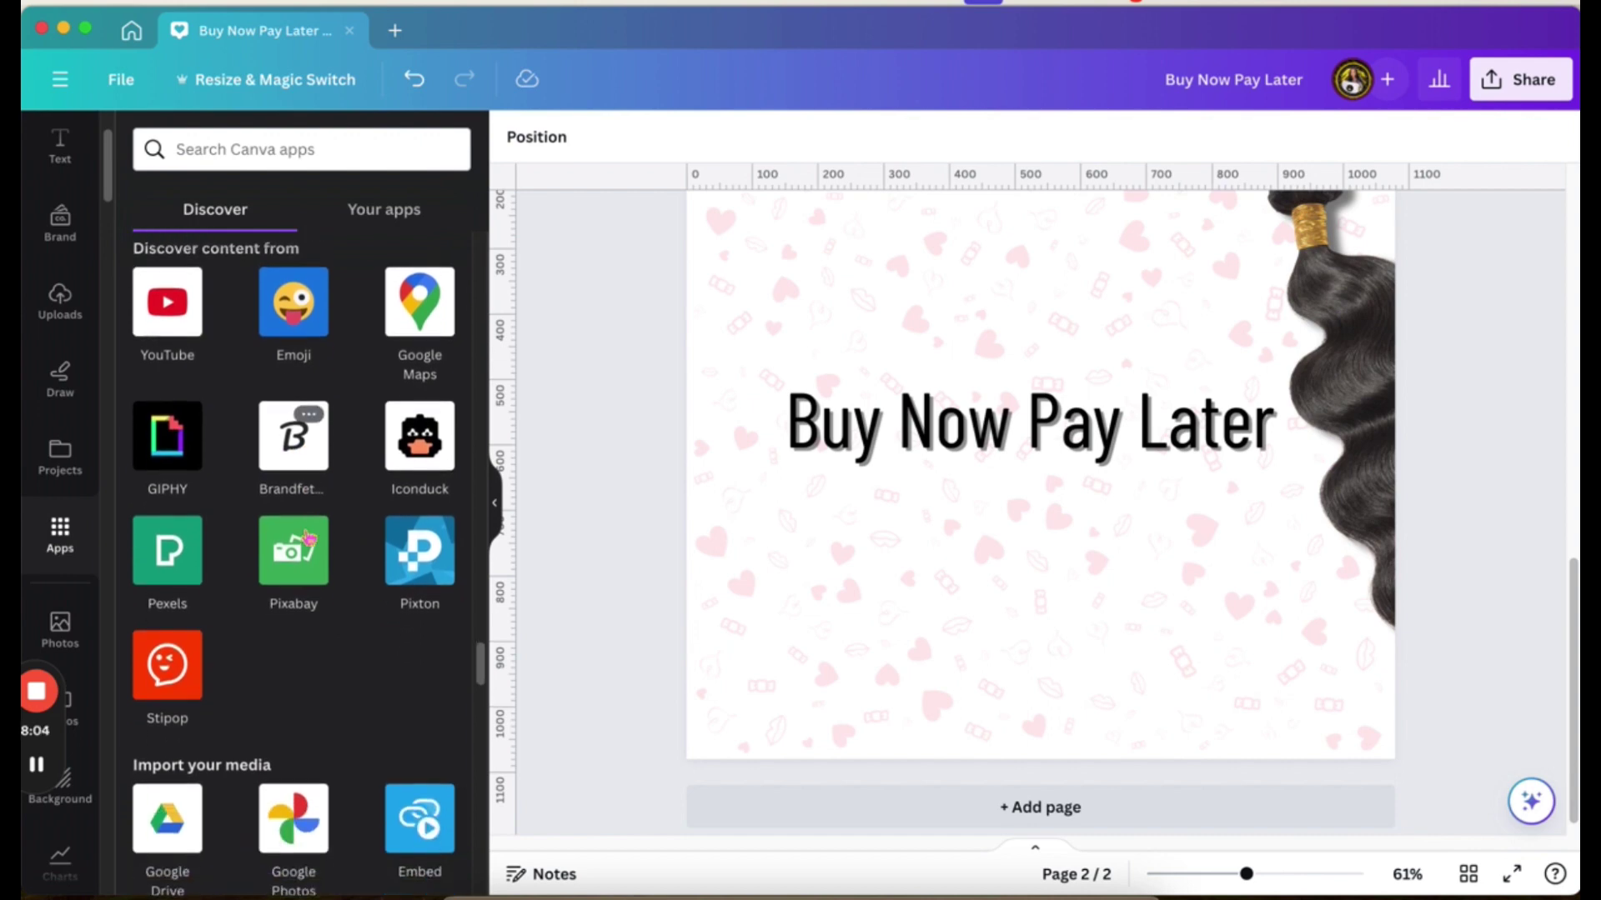
click(288, 461)
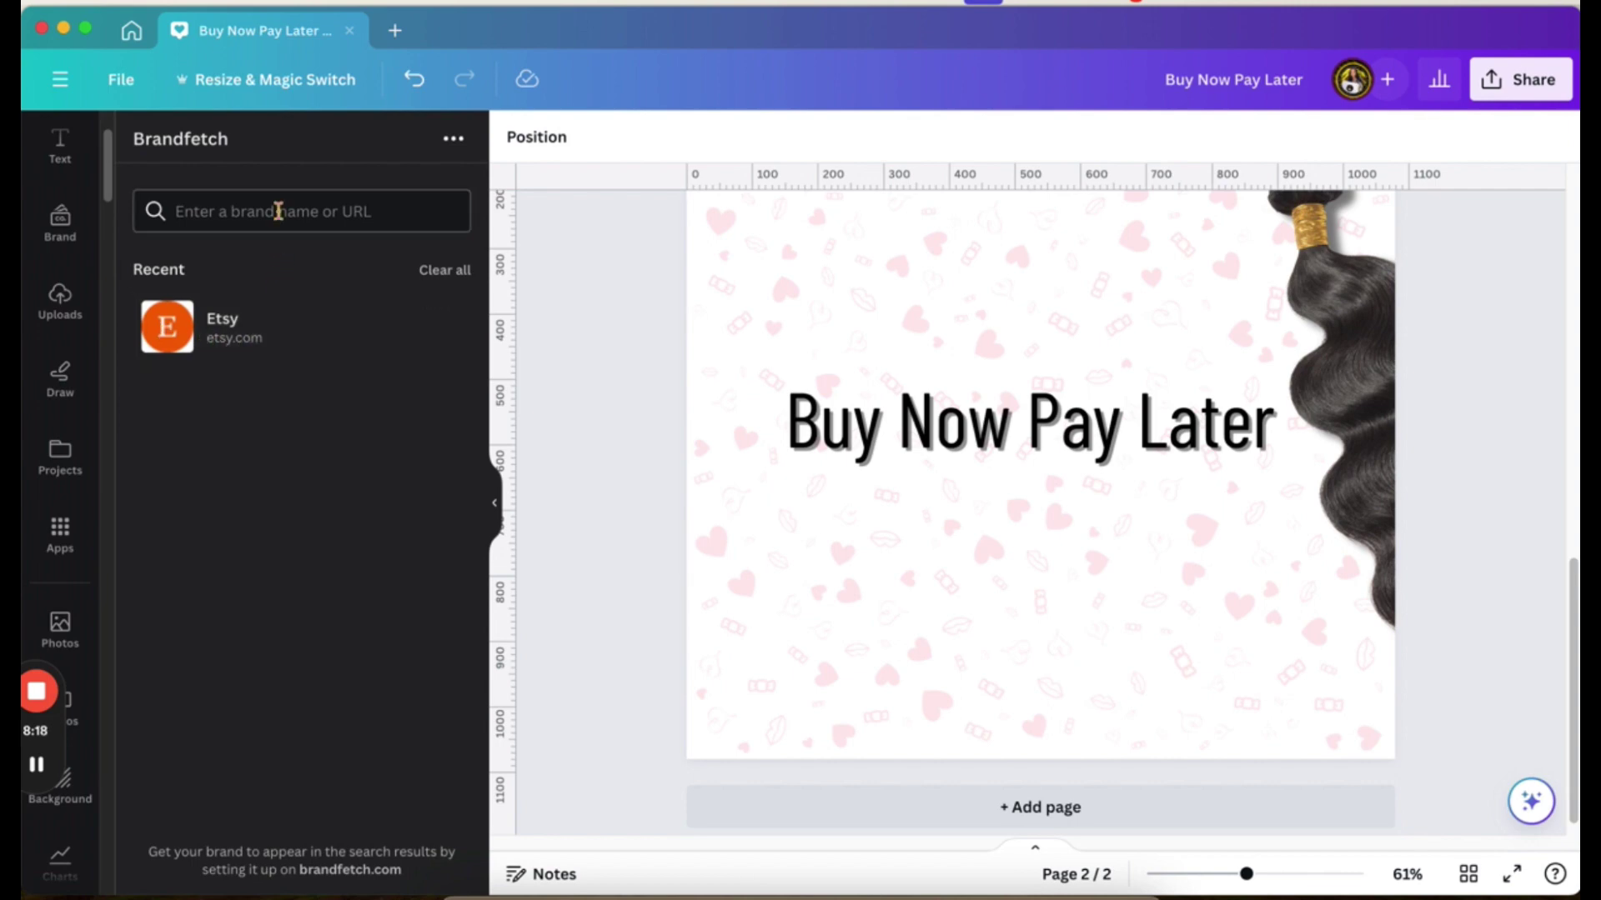
Look up the Klarna brand in Brandfetch and add its black logo with white lettering to page 2.
text(kl)
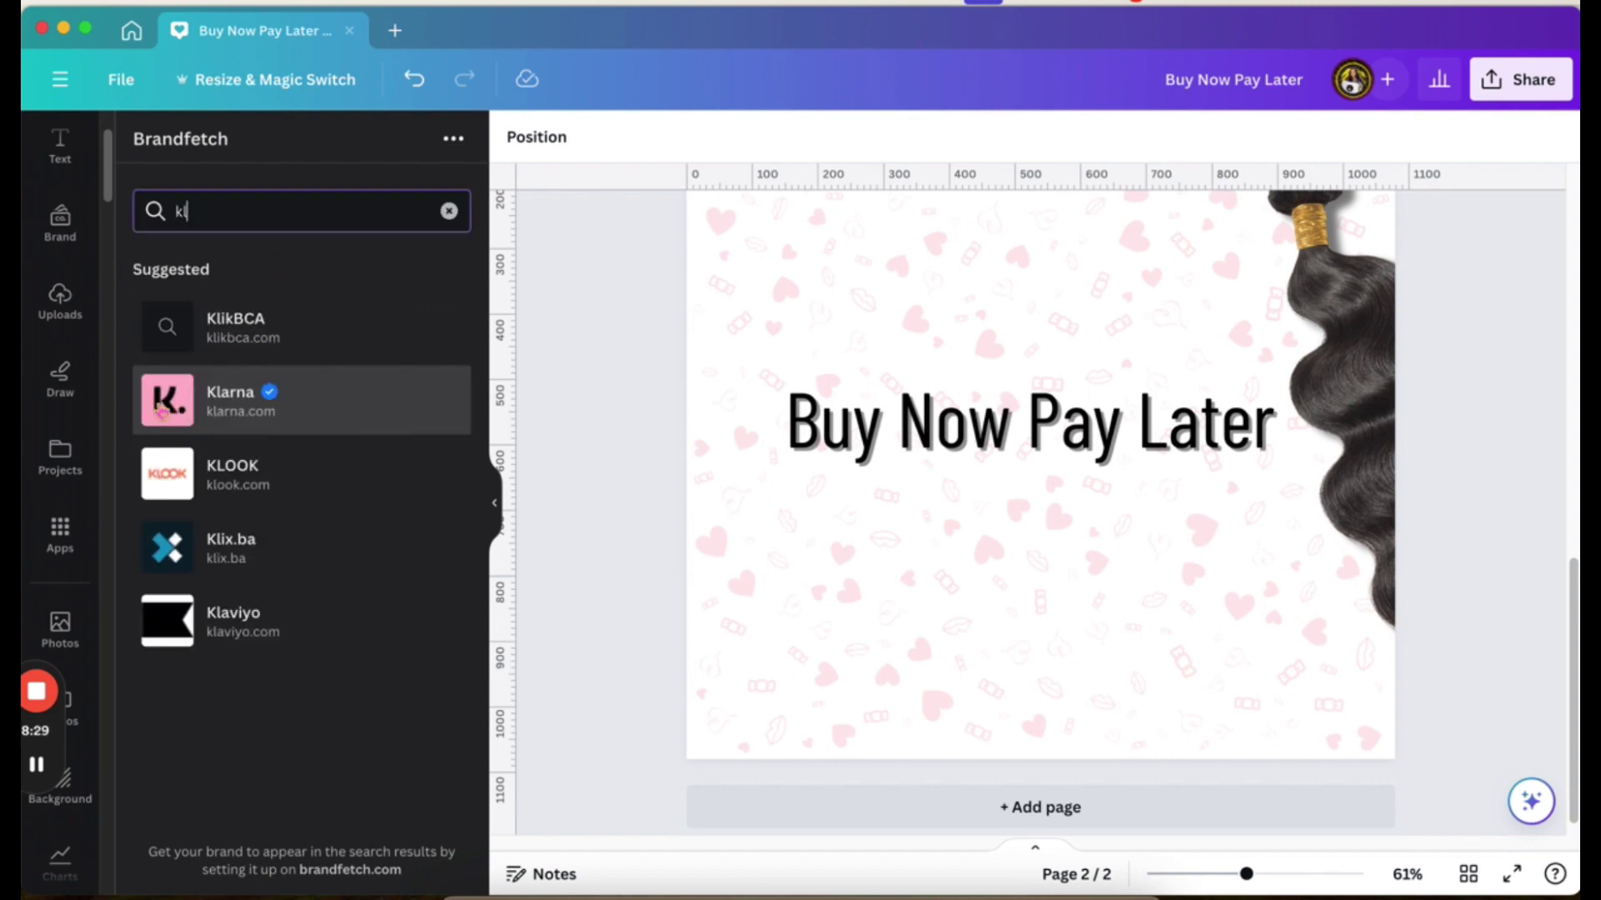
click(160, 412)
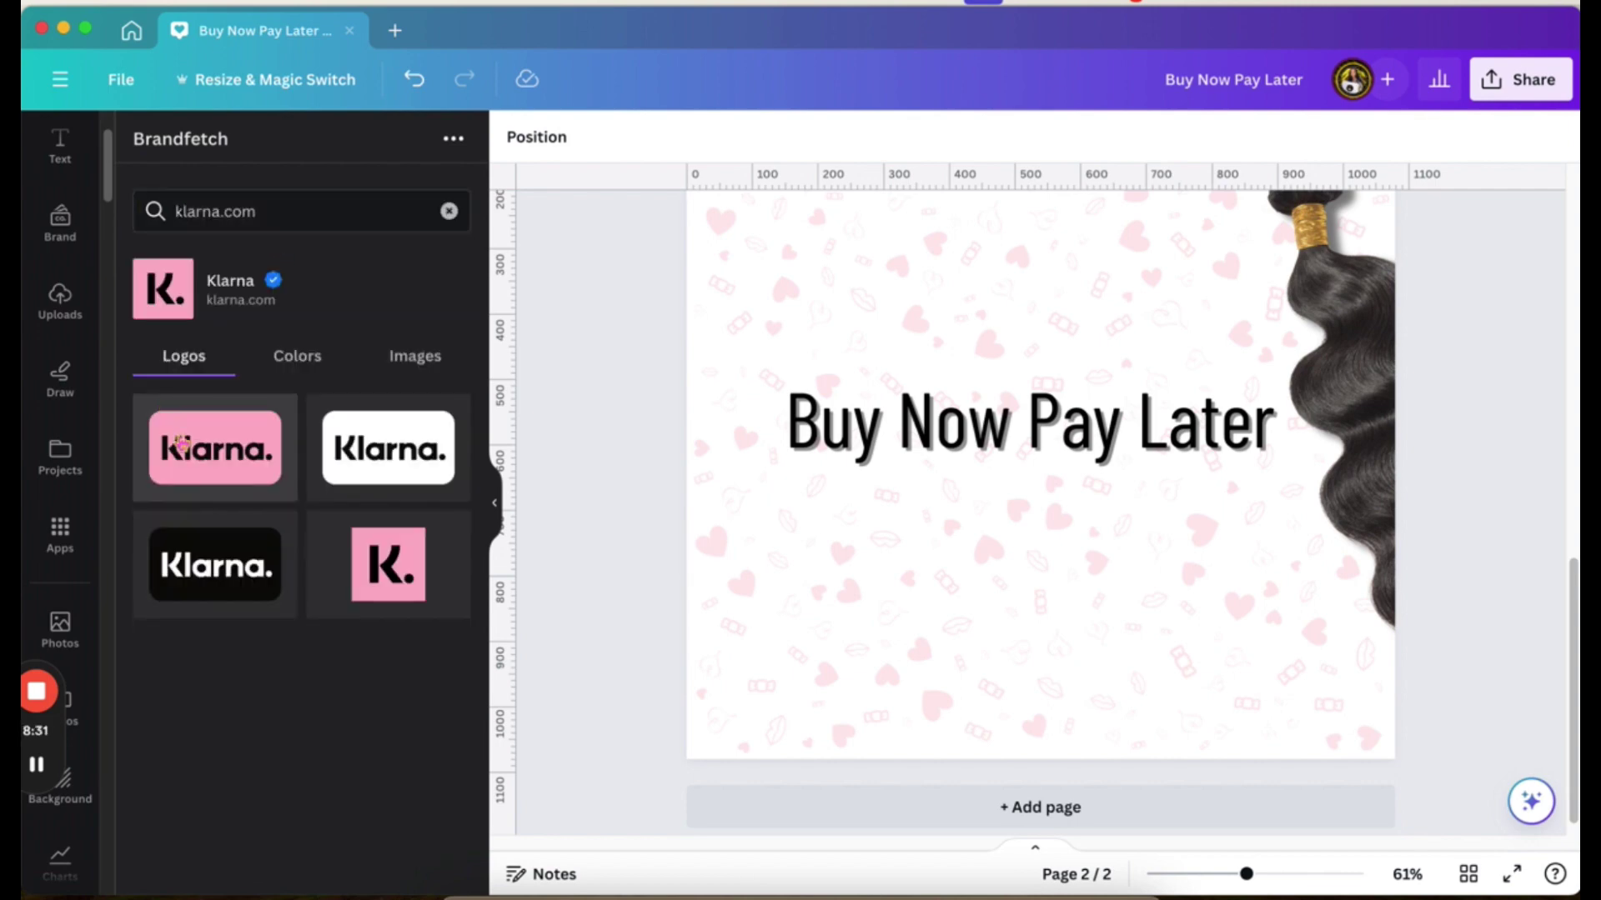
click(208, 589)
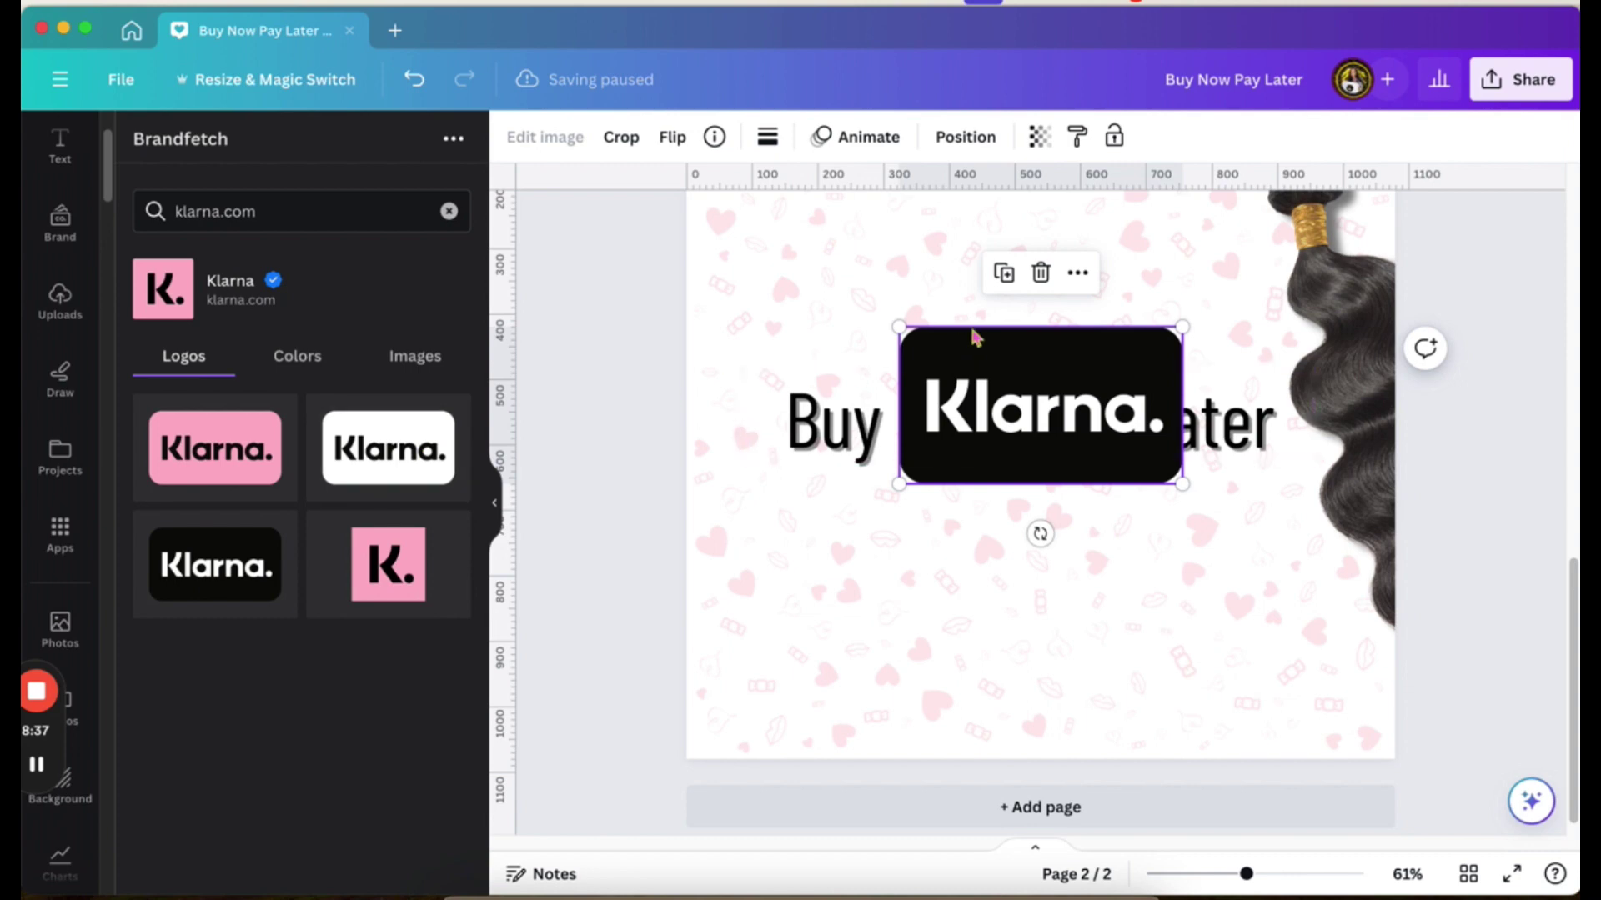
Shrink the Klarna logo to about 250 px wide and center it just below the "Buy Now Pay Later" text.
drag(1011, 350, 858, 586)
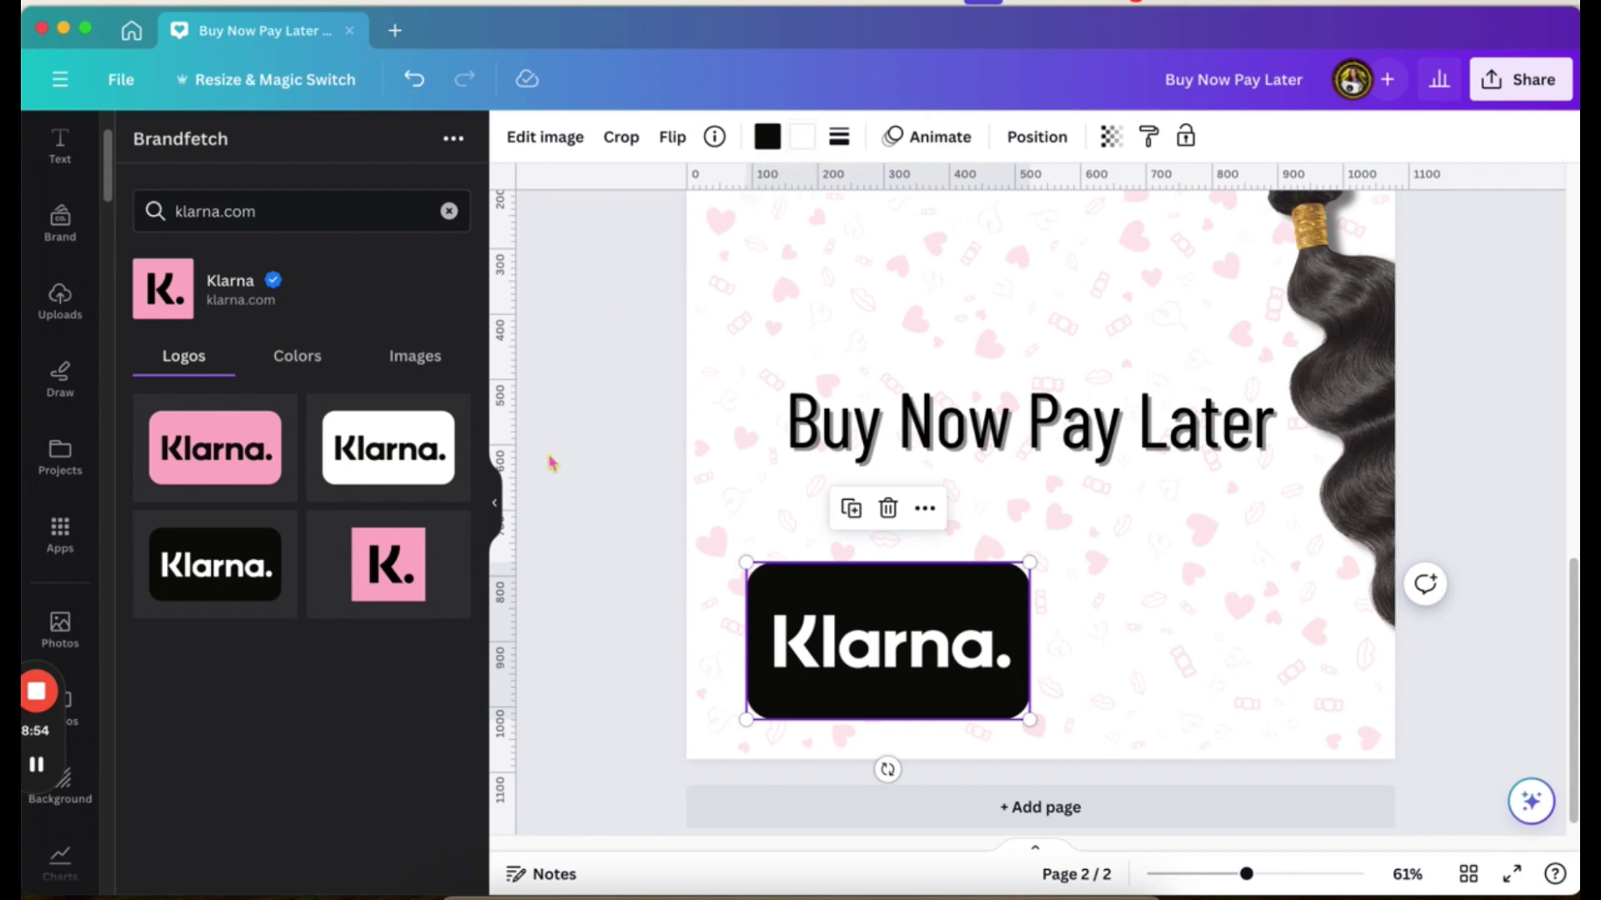
click(585, 448)
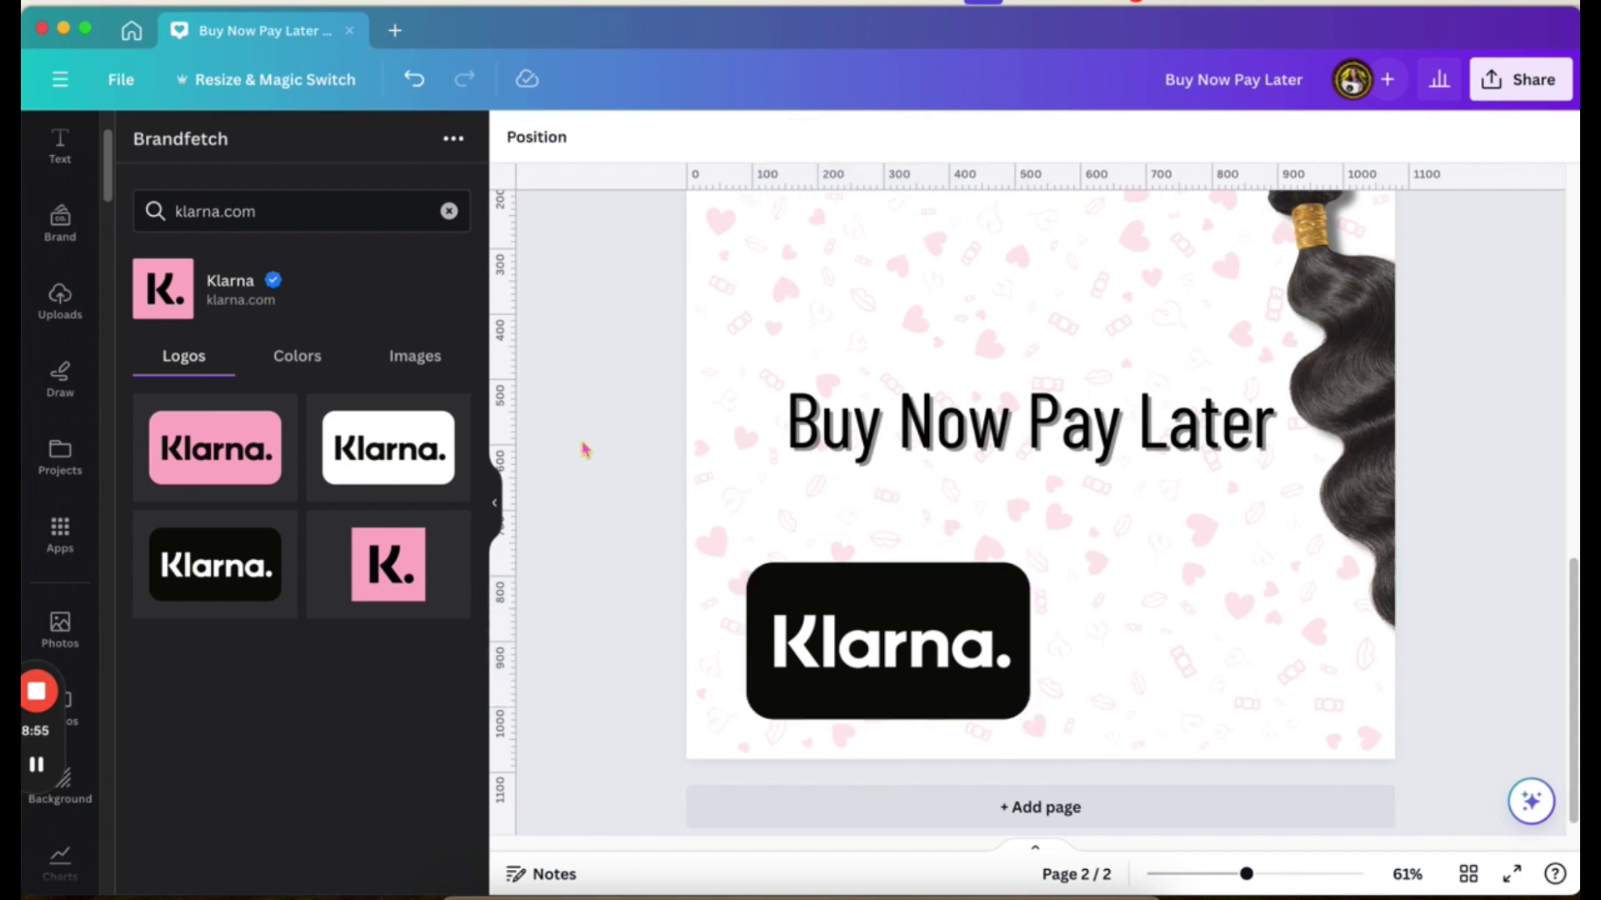
click(498, 510)
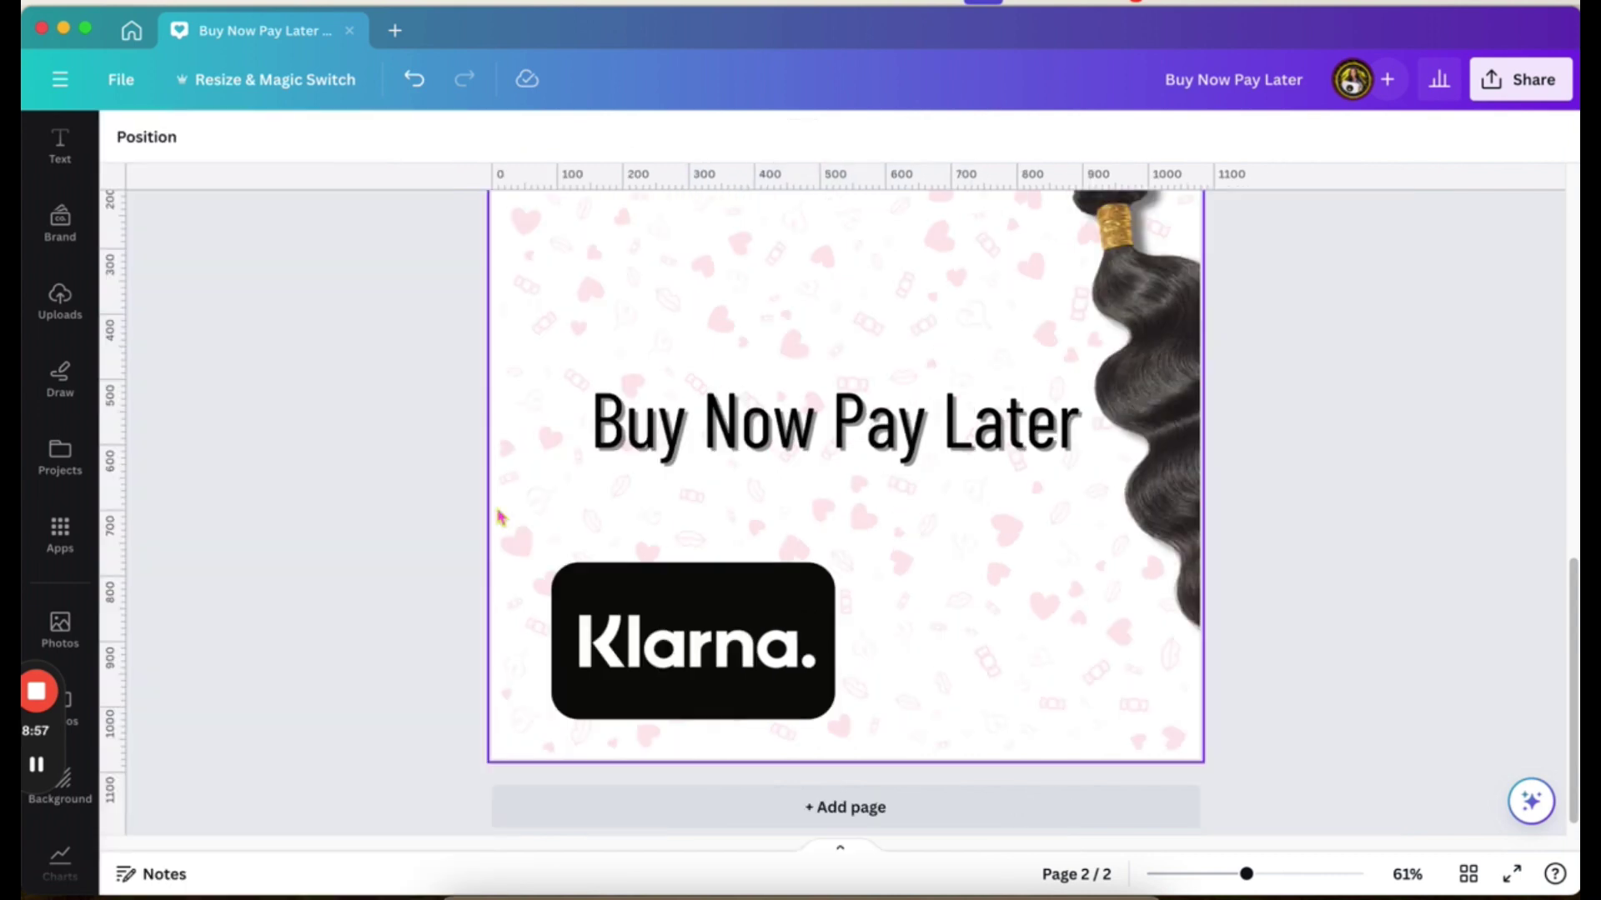
click(696, 585)
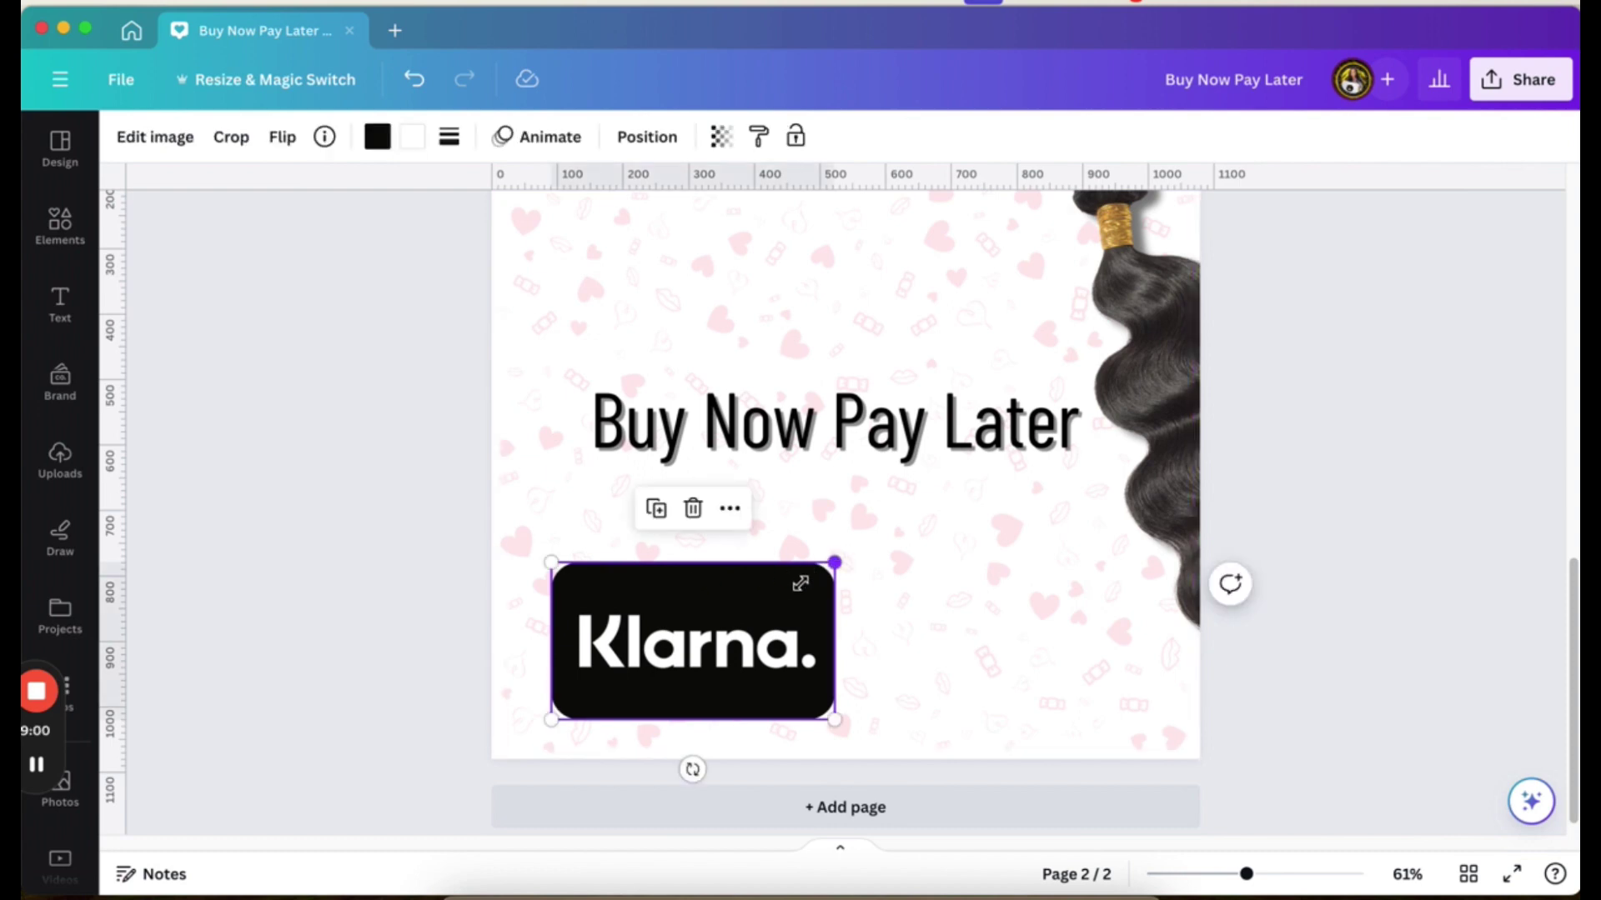
mouse_move(834, 563)
mouse_down()
mouse_move(716, 627)
mouse_move(693, 668)
mouse_move(736, 553)
mouse_move(697, 552)
mouse_move(857, 540)
mouse_up()
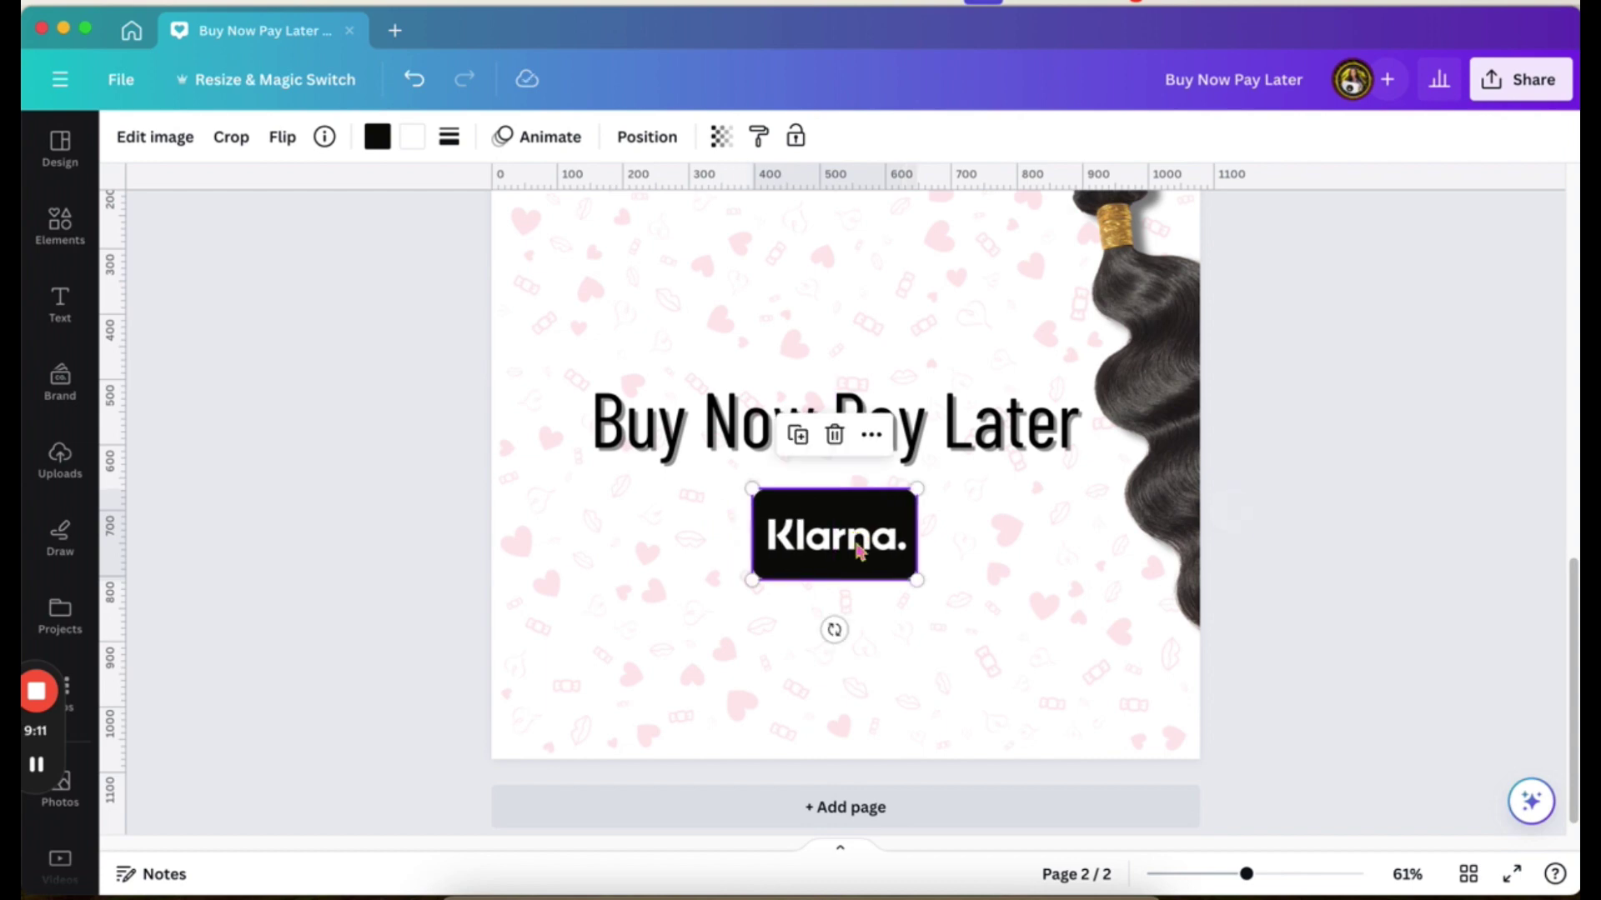
click(377, 515)
scroll(377, 515, up, 3)
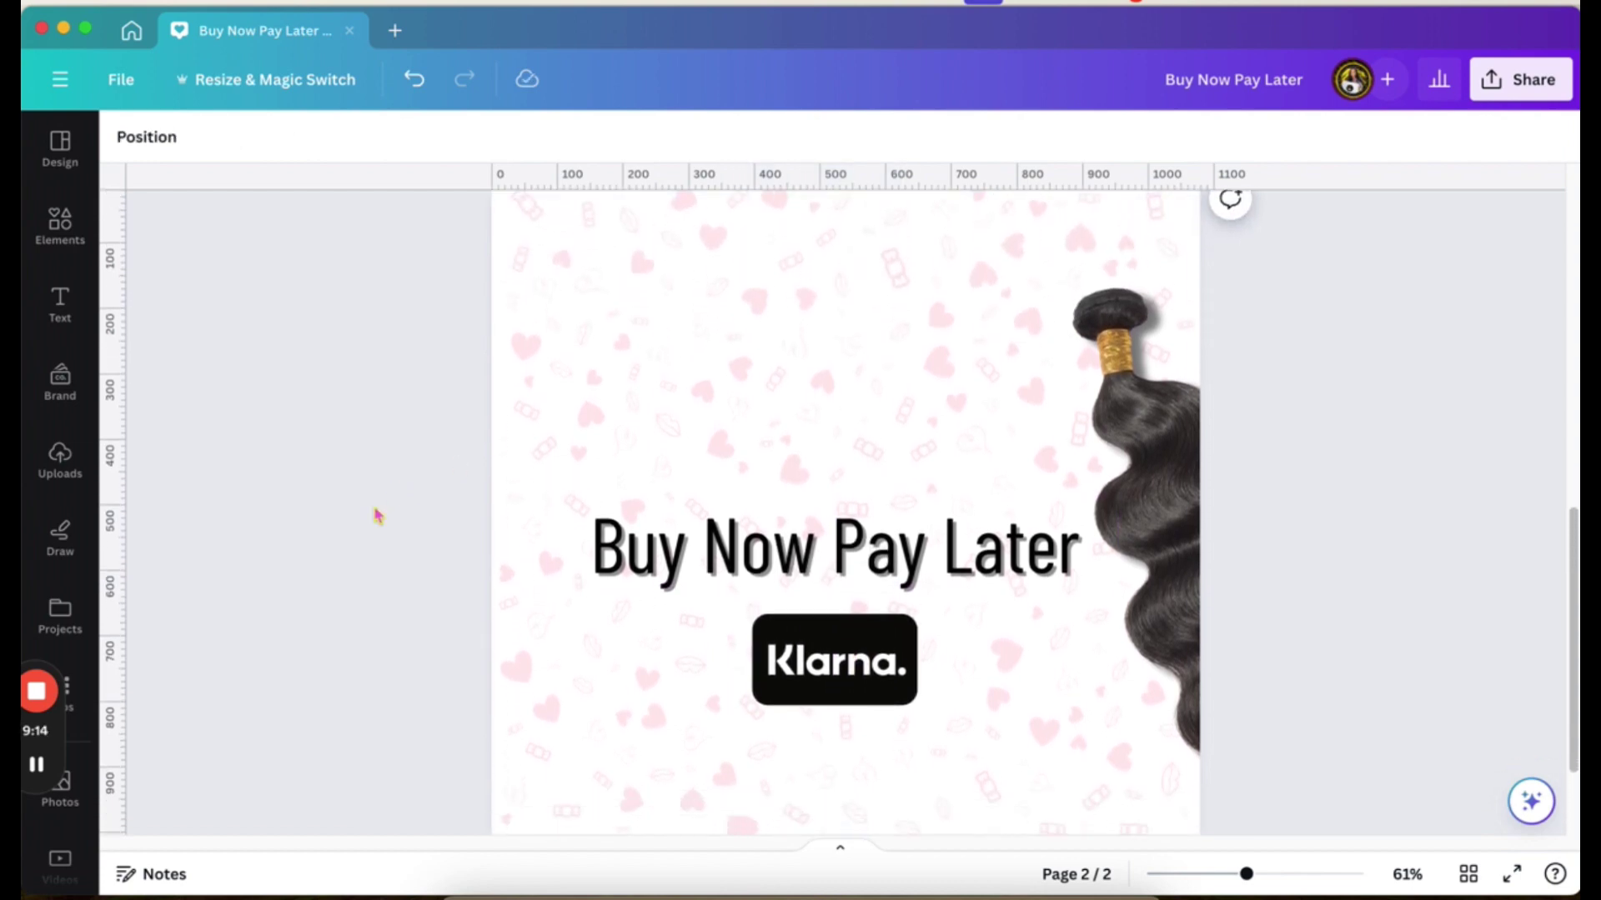
scroll(377, 515, down, 1)
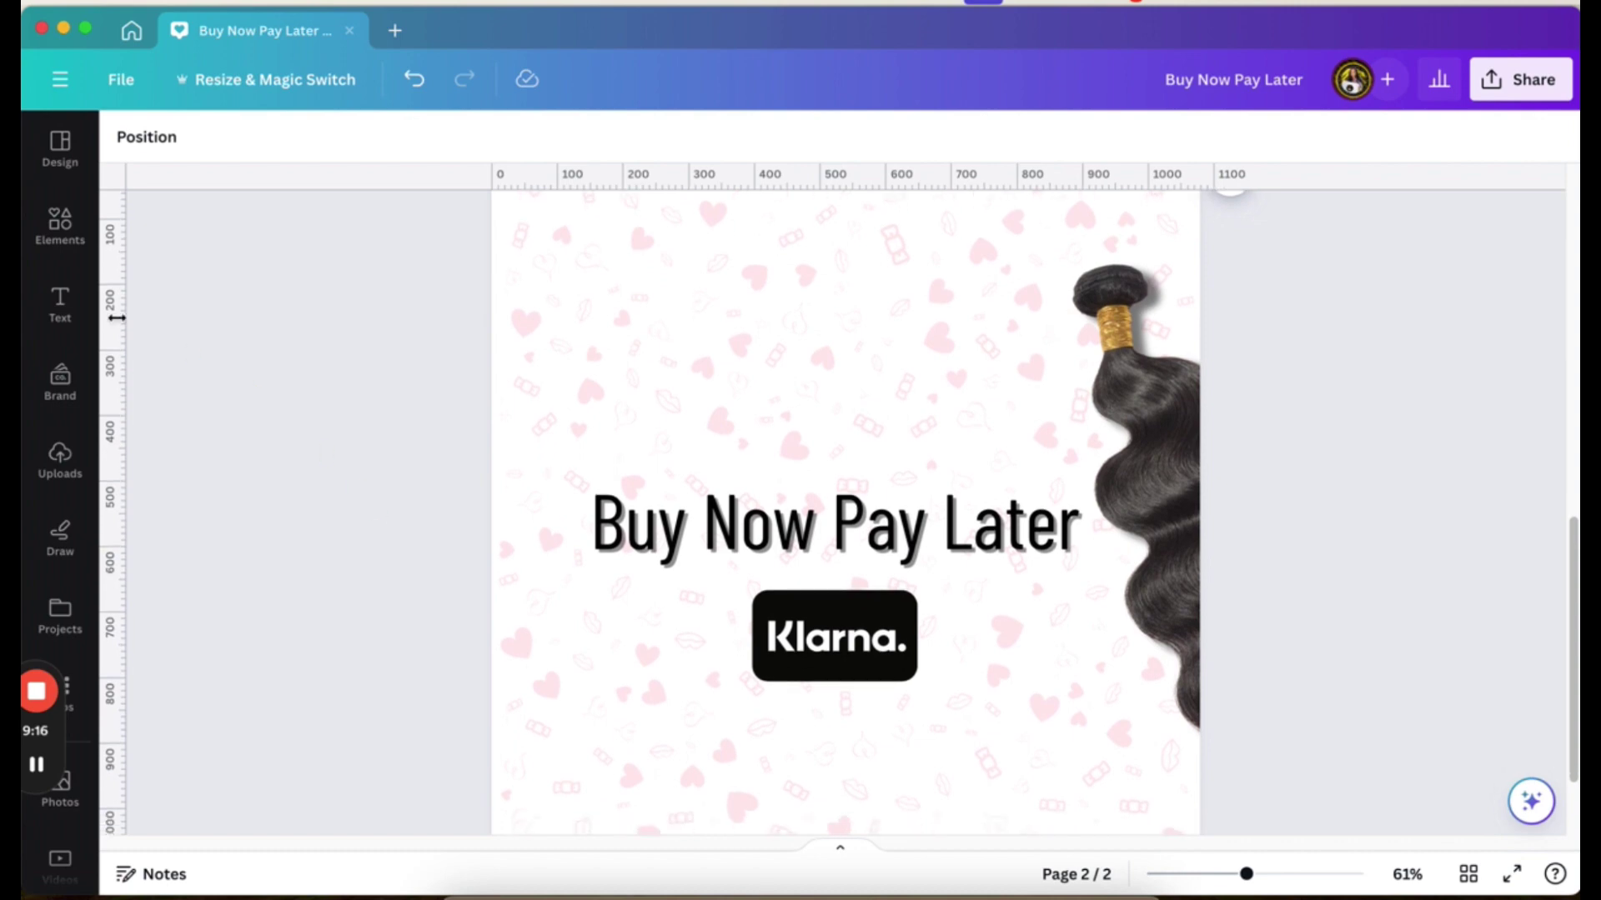
Add the uploaded photo of the woman with long straight black hair and a white turtleneck to page 2, shifted toward the page's left side.
click(60, 458)
scroll(260, 637, down, 20)
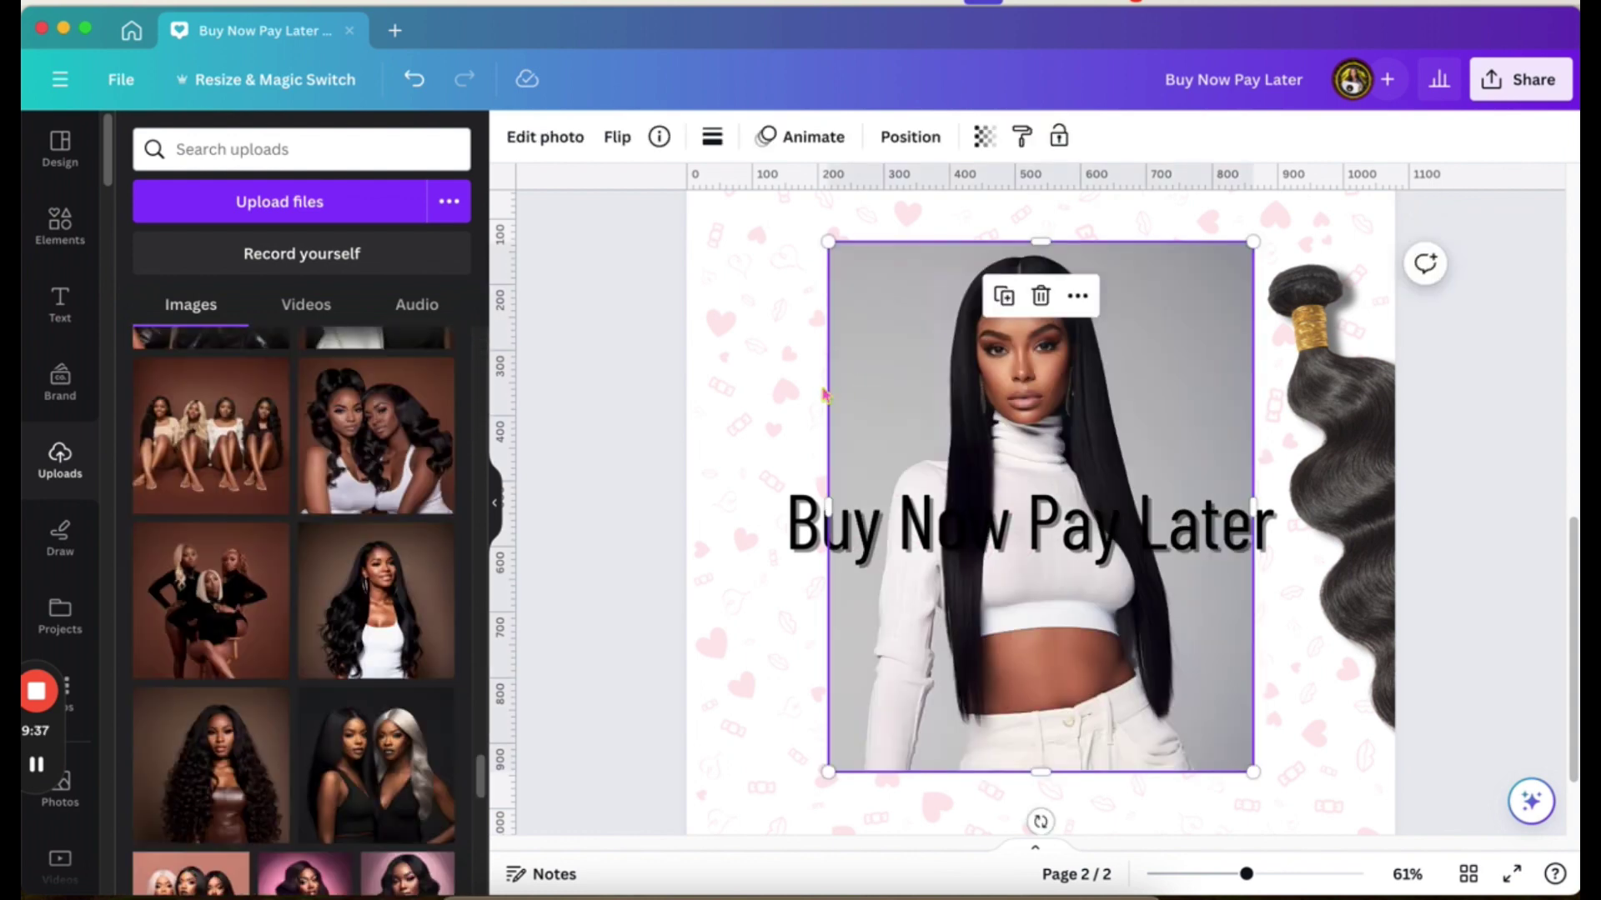
drag(839, 379, 745, 396)
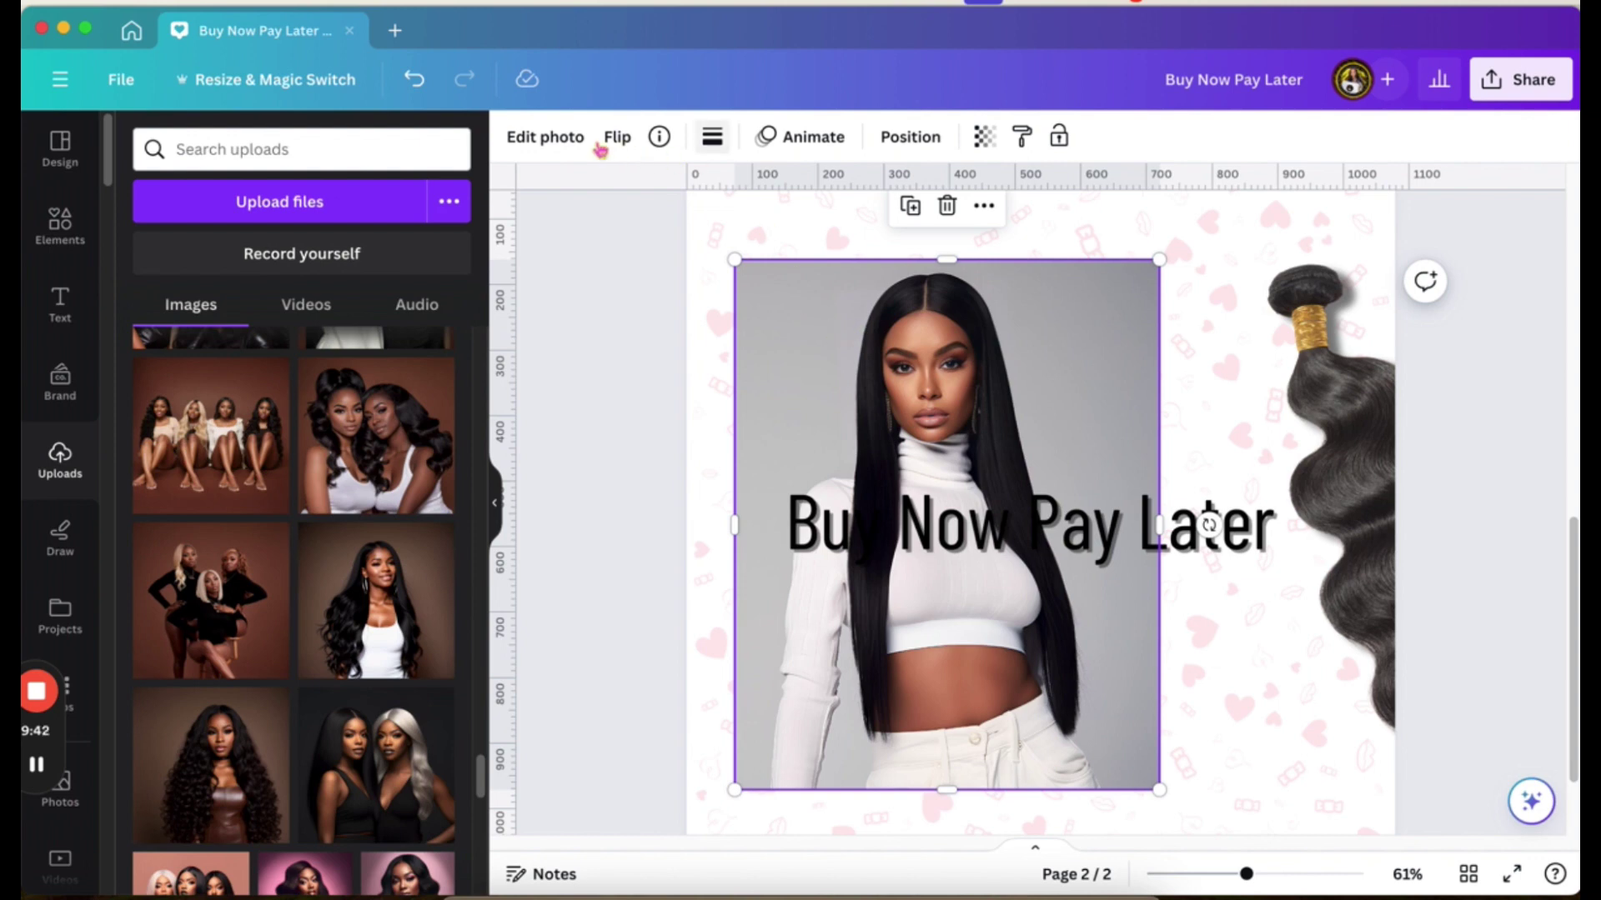
Remove the background of the woman's photo with BG Remover and give her a Drop shadow.
click(548, 140)
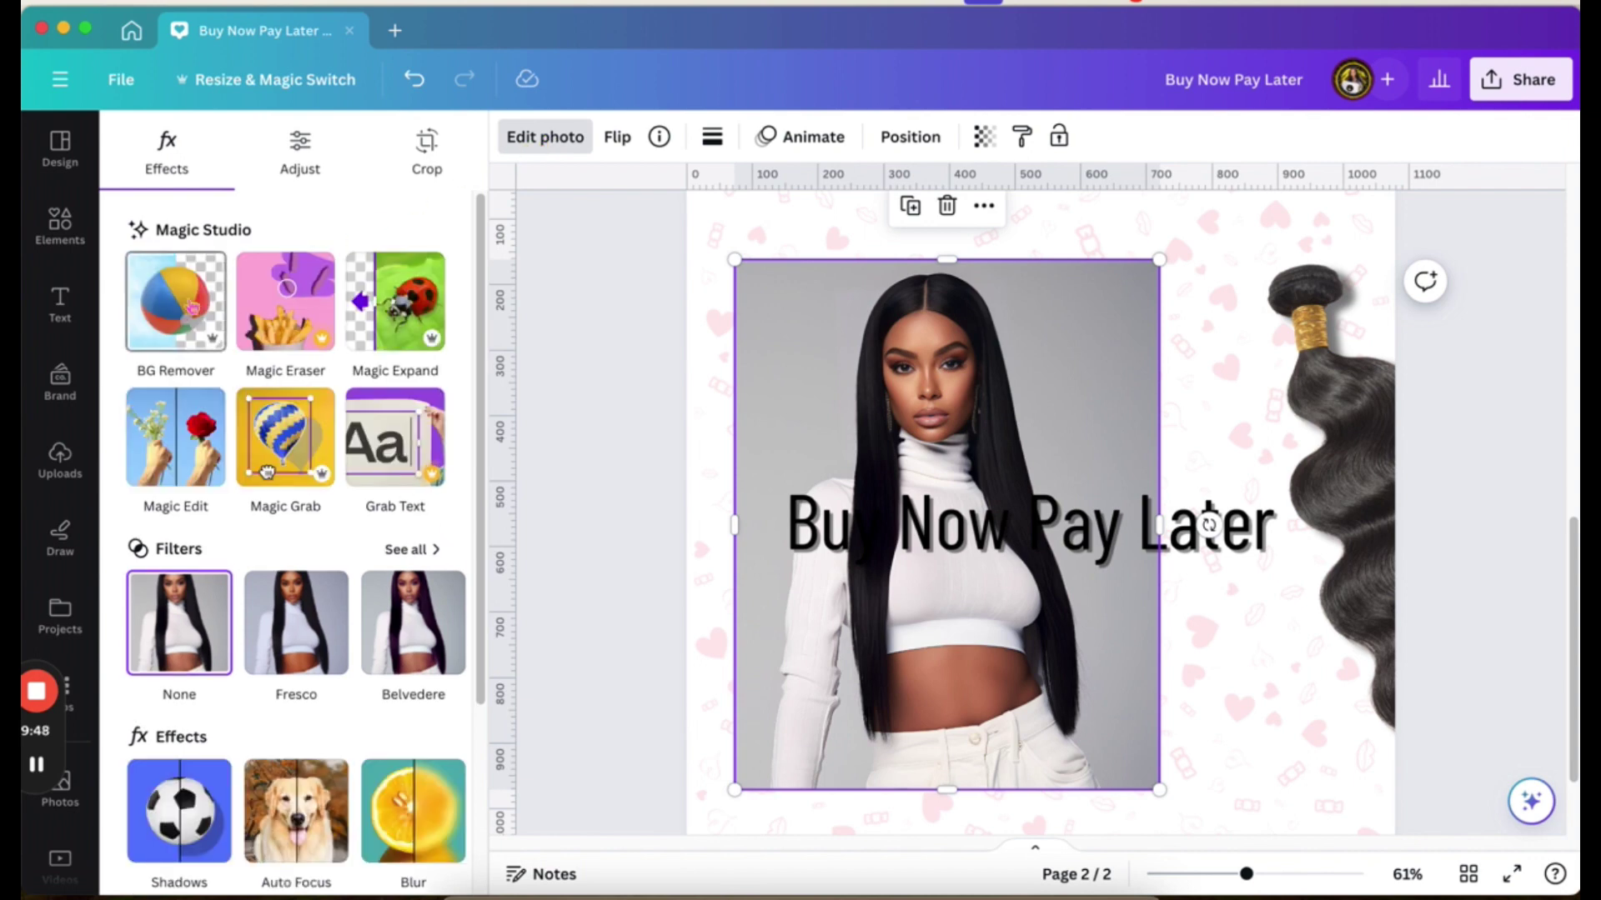
click(179, 308)
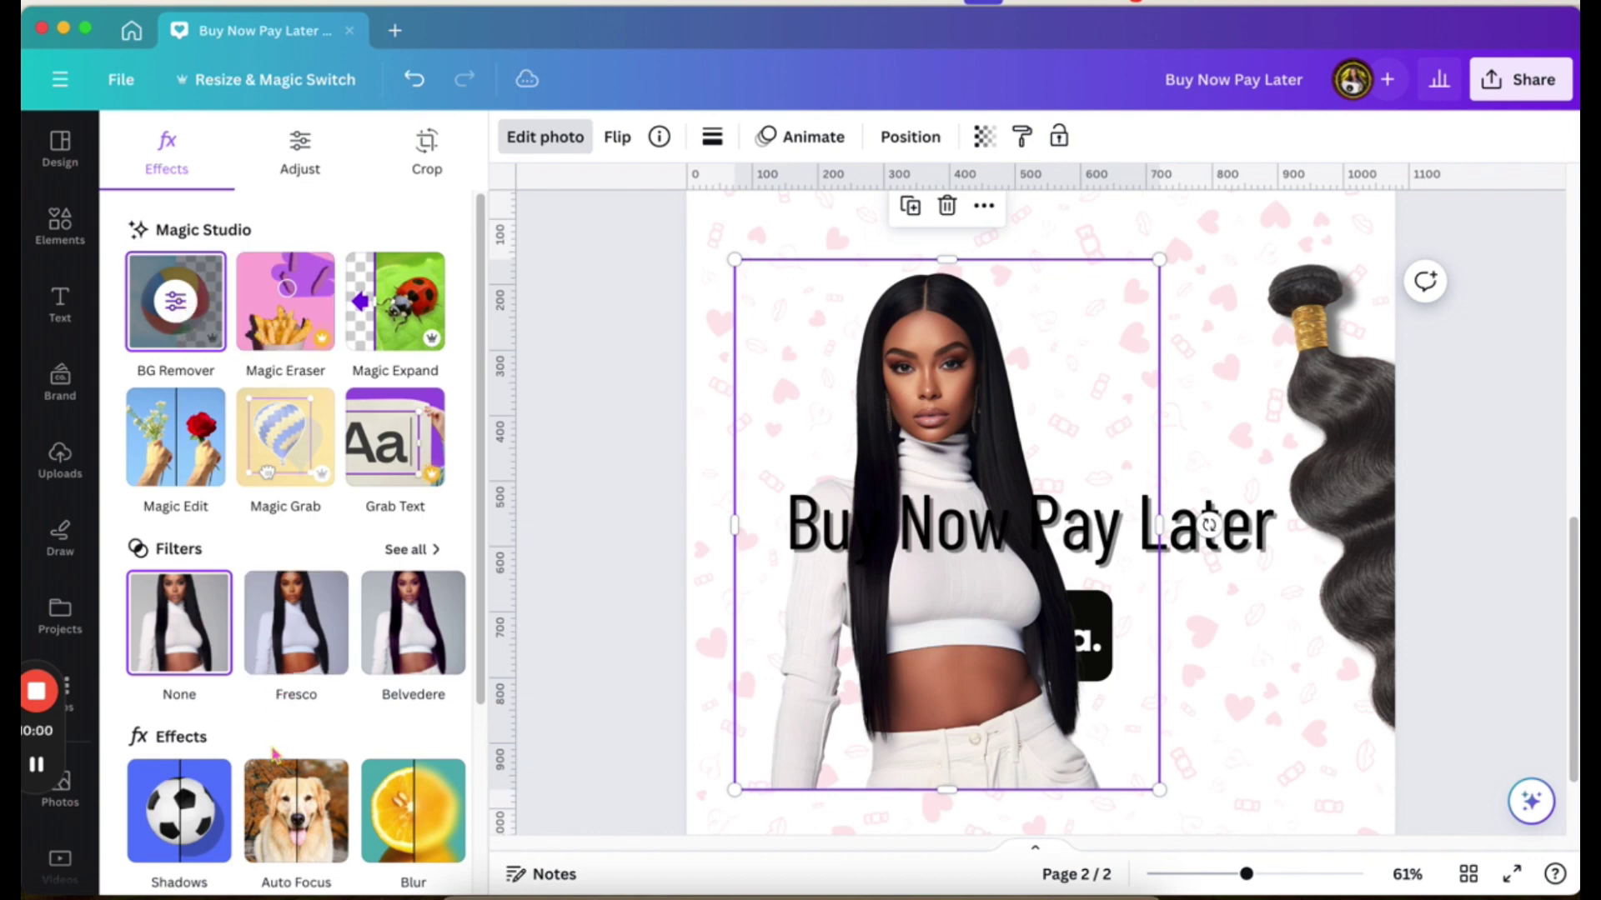
click(190, 817)
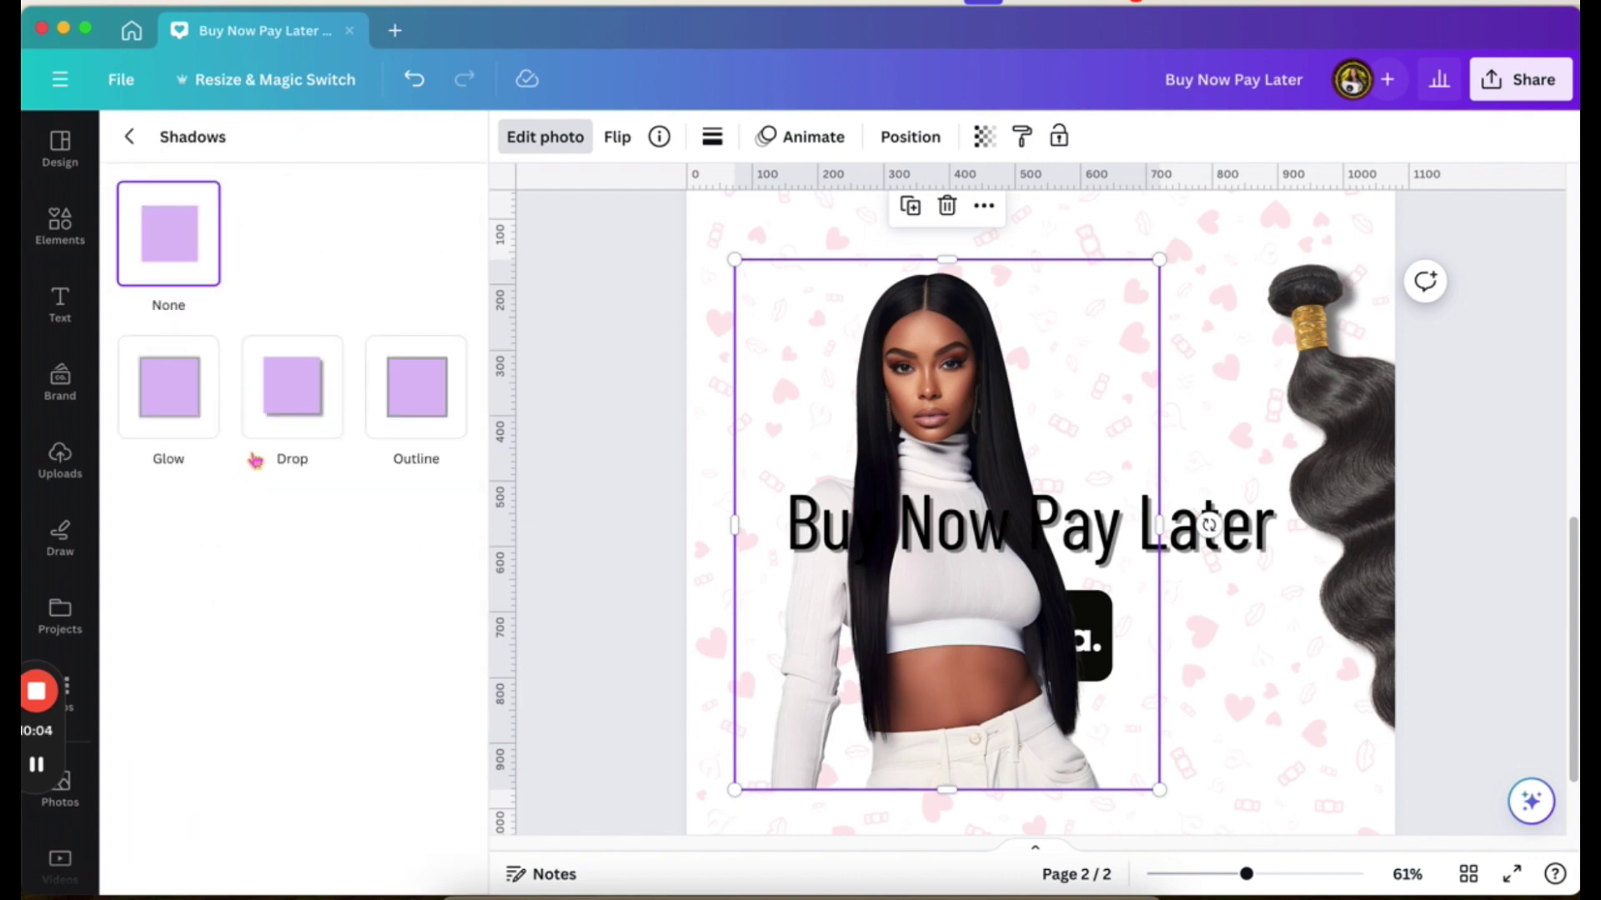
click(293, 405)
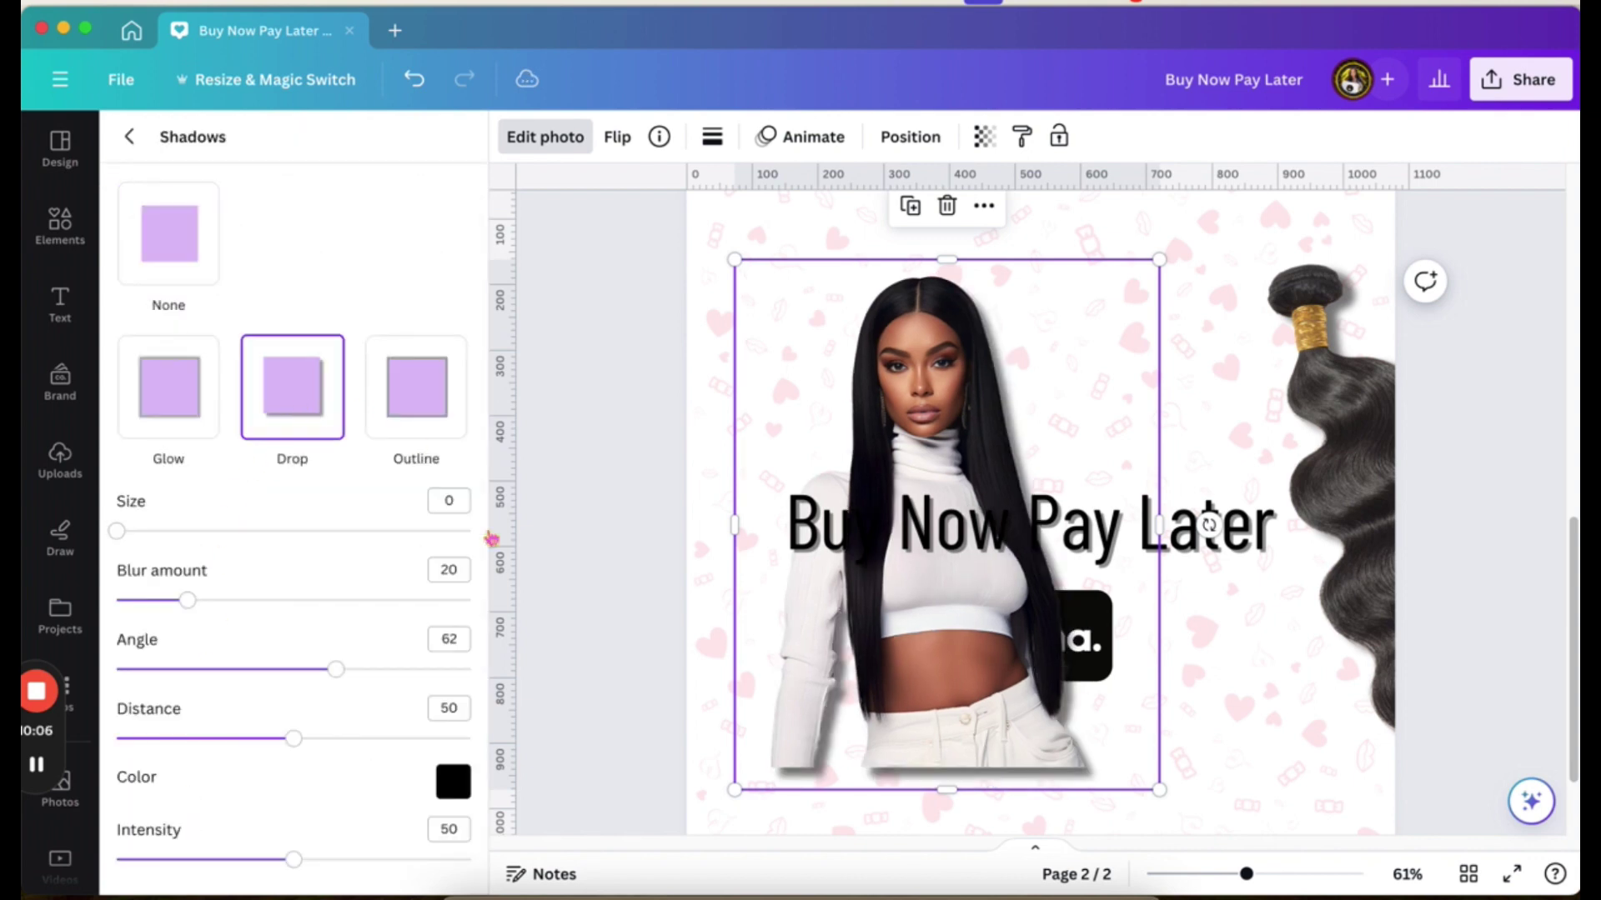
scroll(566, 693, down, 2)
click(566, 693)
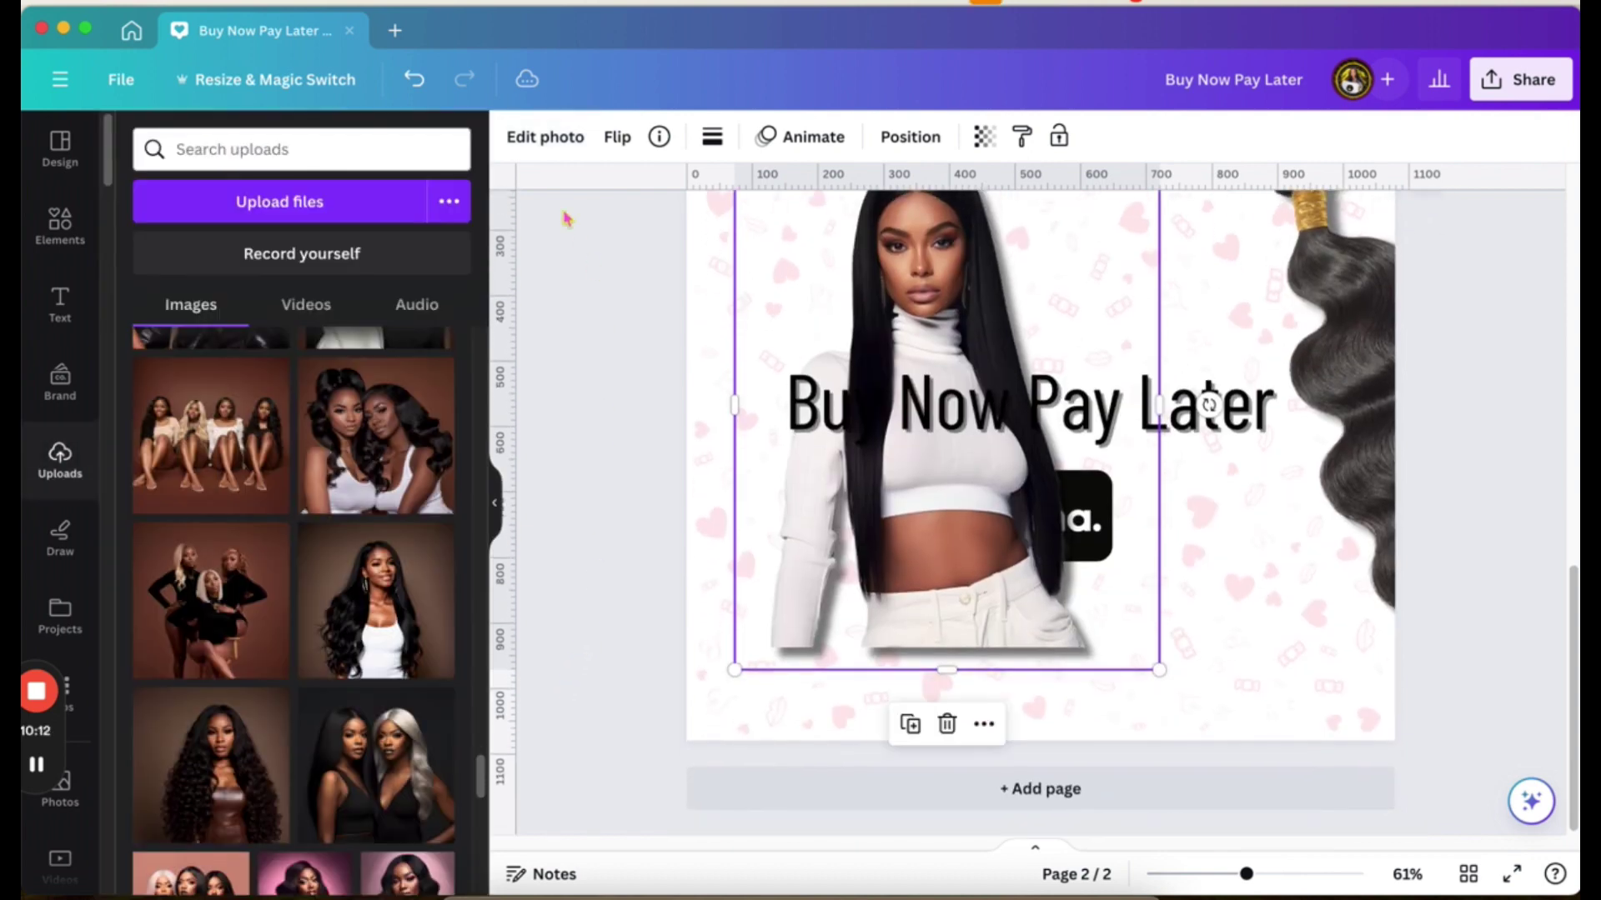
Enlarge the woman's cutout and move it into the lower-left corner of page 2 so its bottom edge runs off the page.
scroll(644, 539, up, 1)
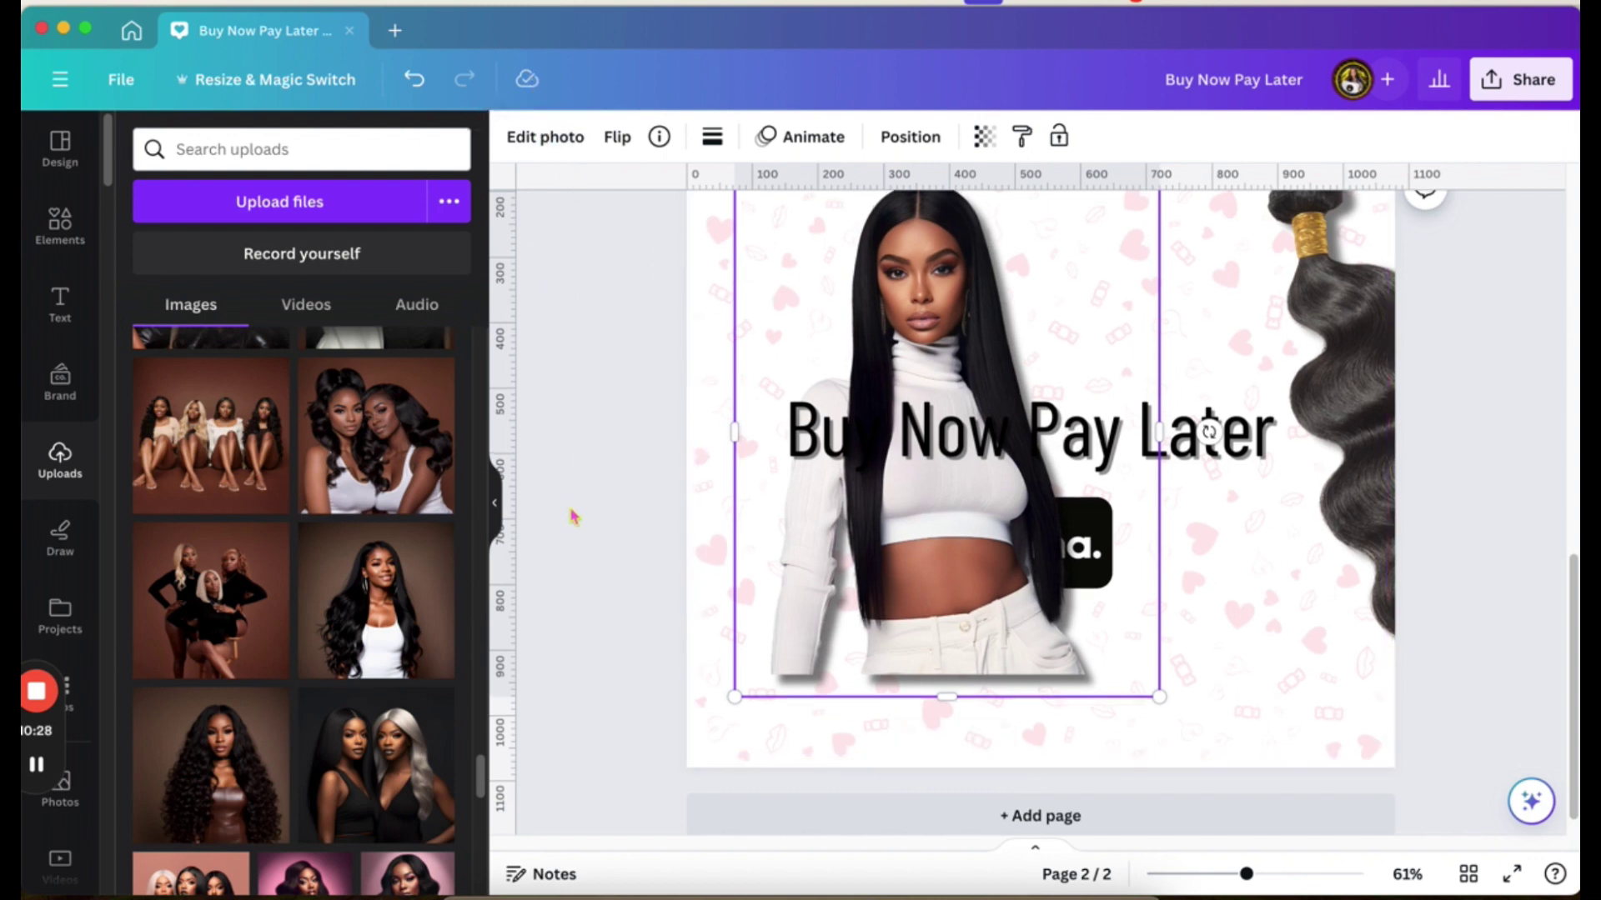
scroll(574, 513, up, 2)
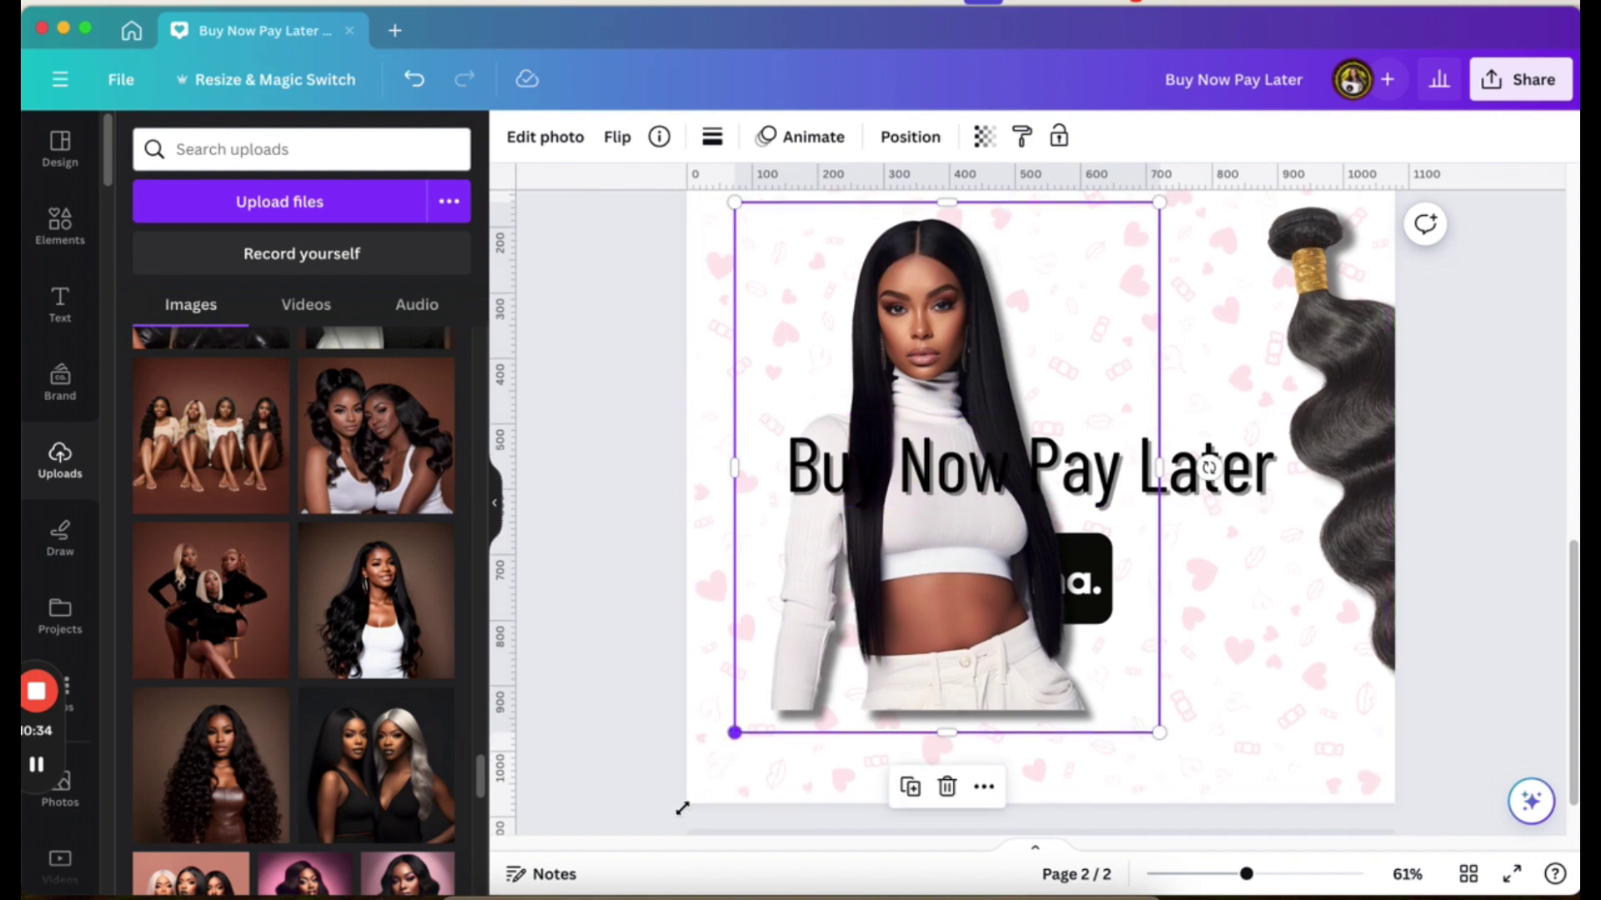
drag(670, 824, 693, 784)
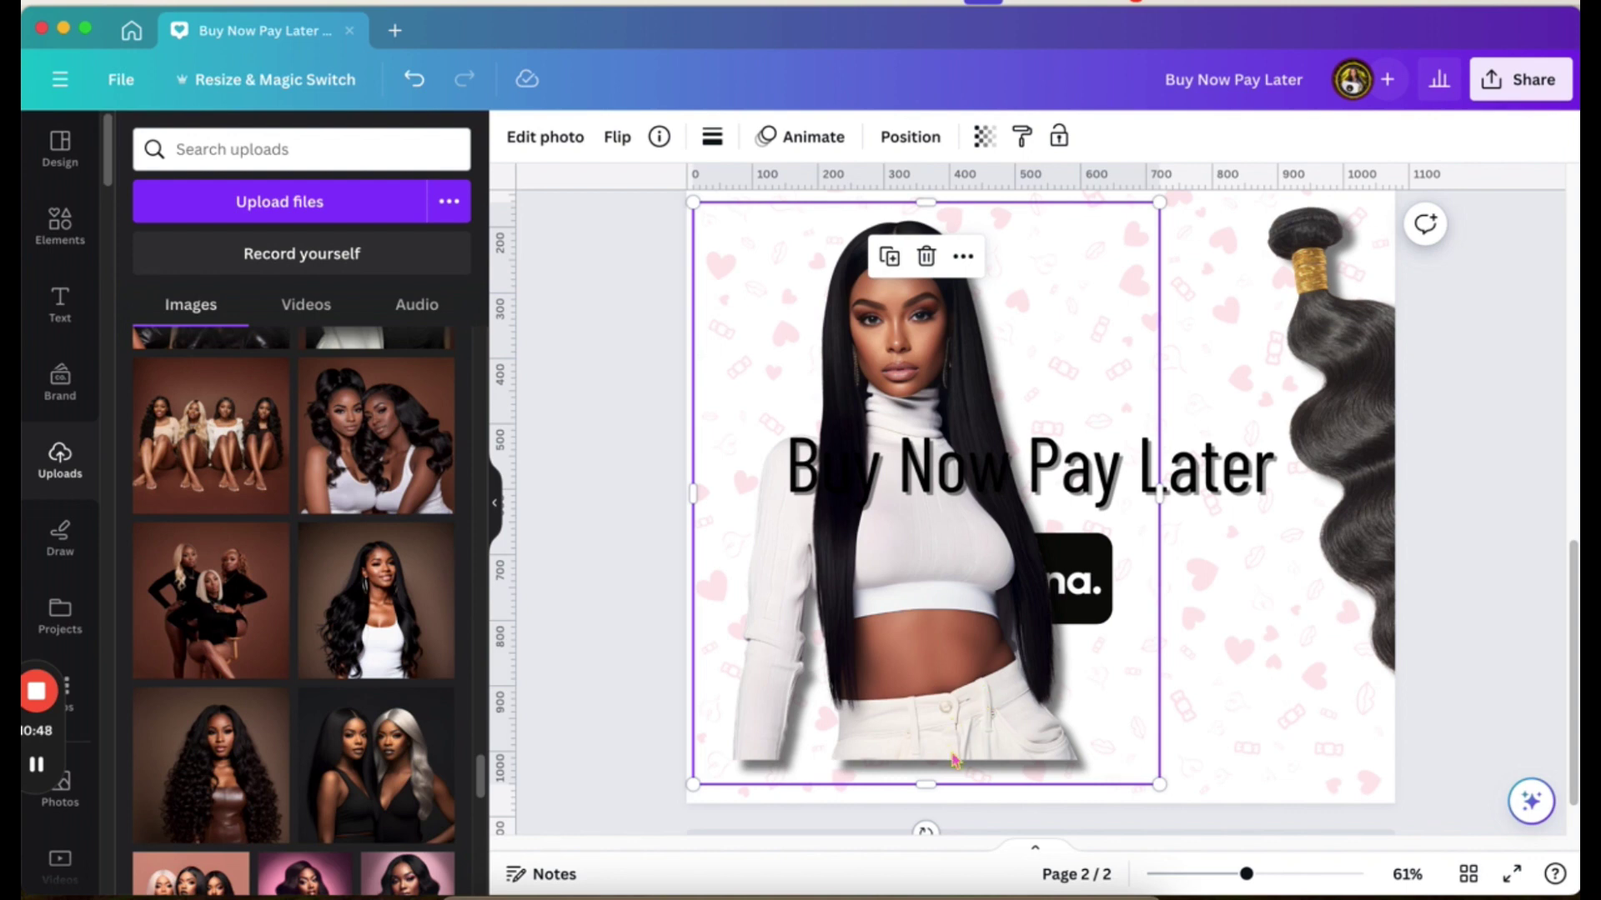
drag(975, 658, 941, 698)
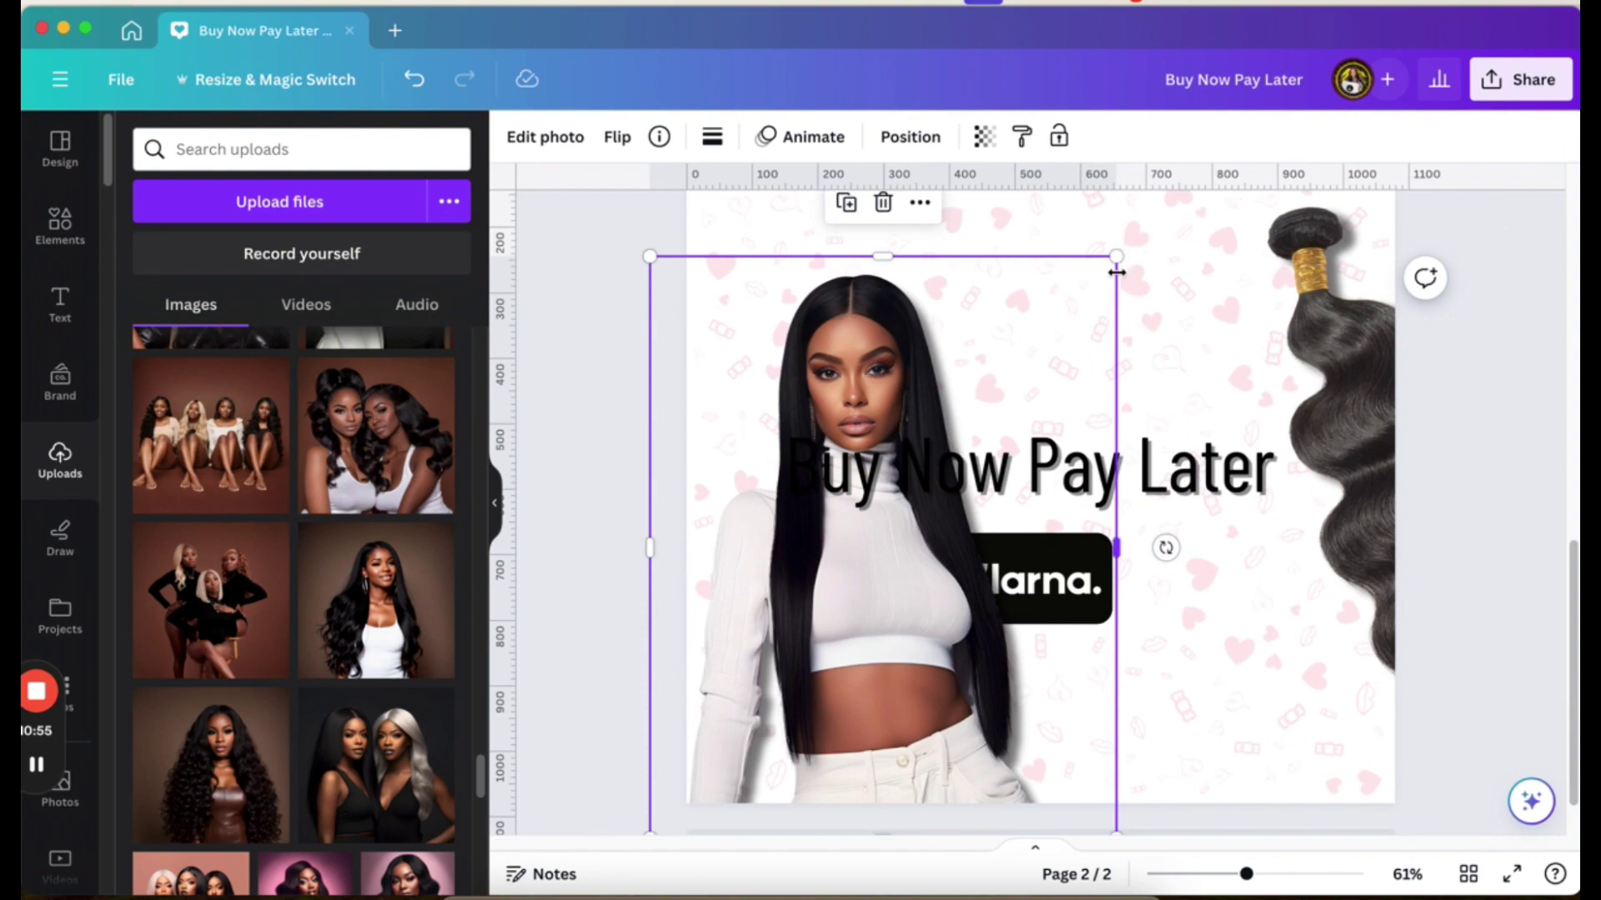
Scale the woman's cutout up further with her arm off the left page edge, and move the "Buy Now Pay Later" text up.
scroll(1118, 268, up, 2)
drag(1118, 293, 1002, 321)
scroll(1019, 328, down, 2)
scroll(1018, 329, up, 2)
drag(1222, 613, 1230, 322)
drag(848, 494, 824, 519)
Place the "Buy Now Pay Later" text above the Klarna logo between the woman's face and the hair bundle, and tighten its text box.
click(1077, 712)
drag(1145, 309, 1195, 475)
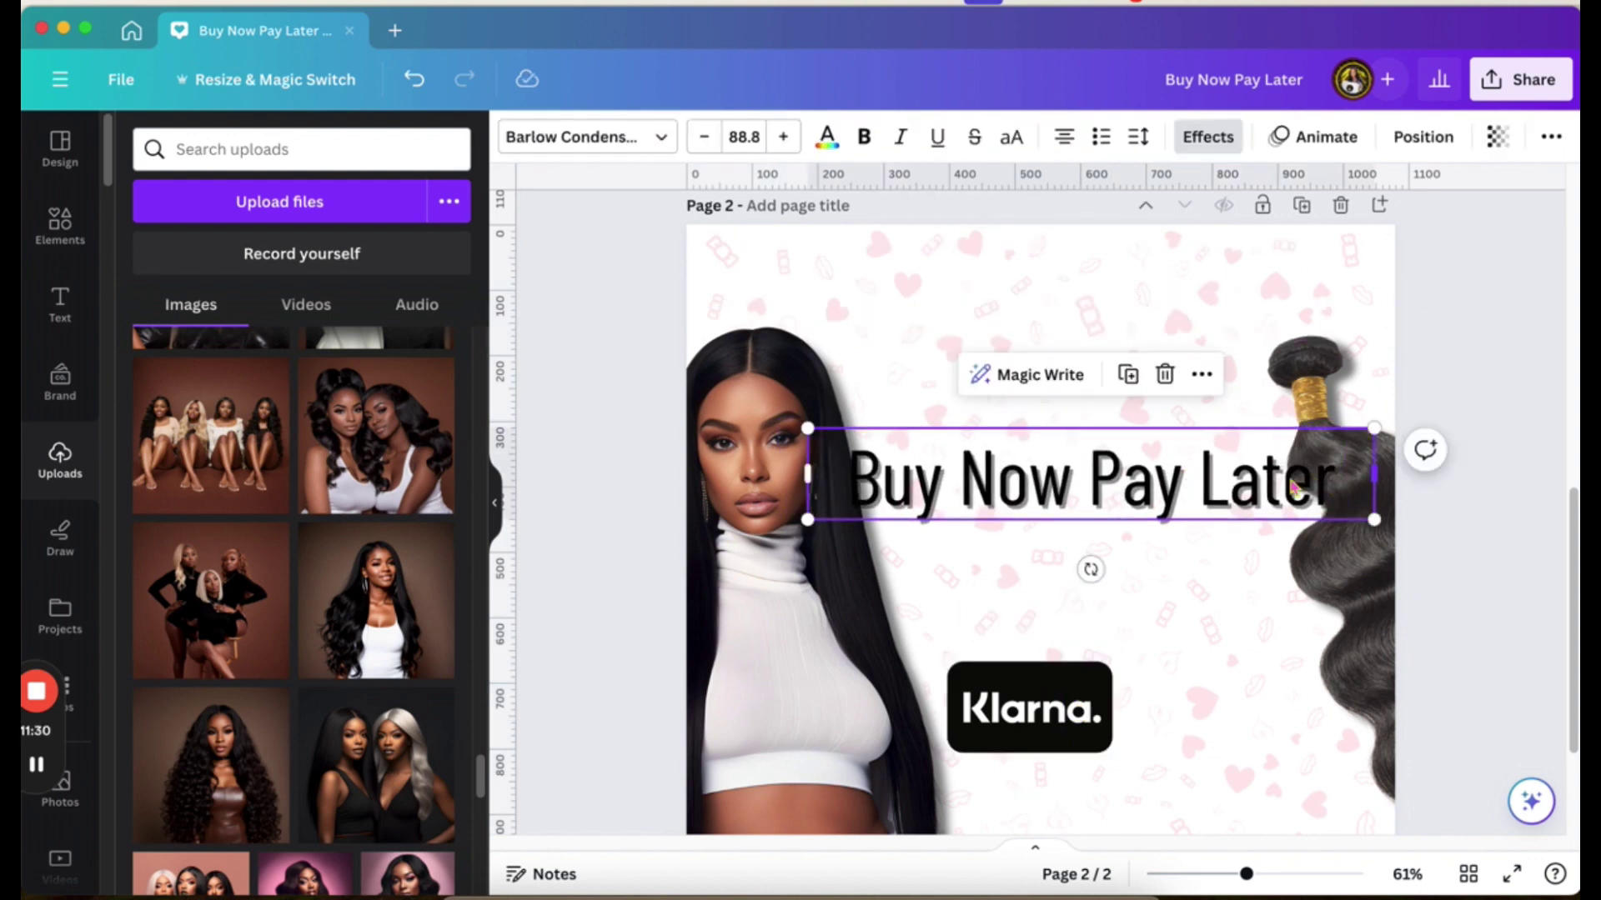
mouse_move(1374, 469)
mouse_down()
mouse_move(1123, 475)
mouse_move(1360, 453)
mouse_move(1379, 469)
mouse_up()
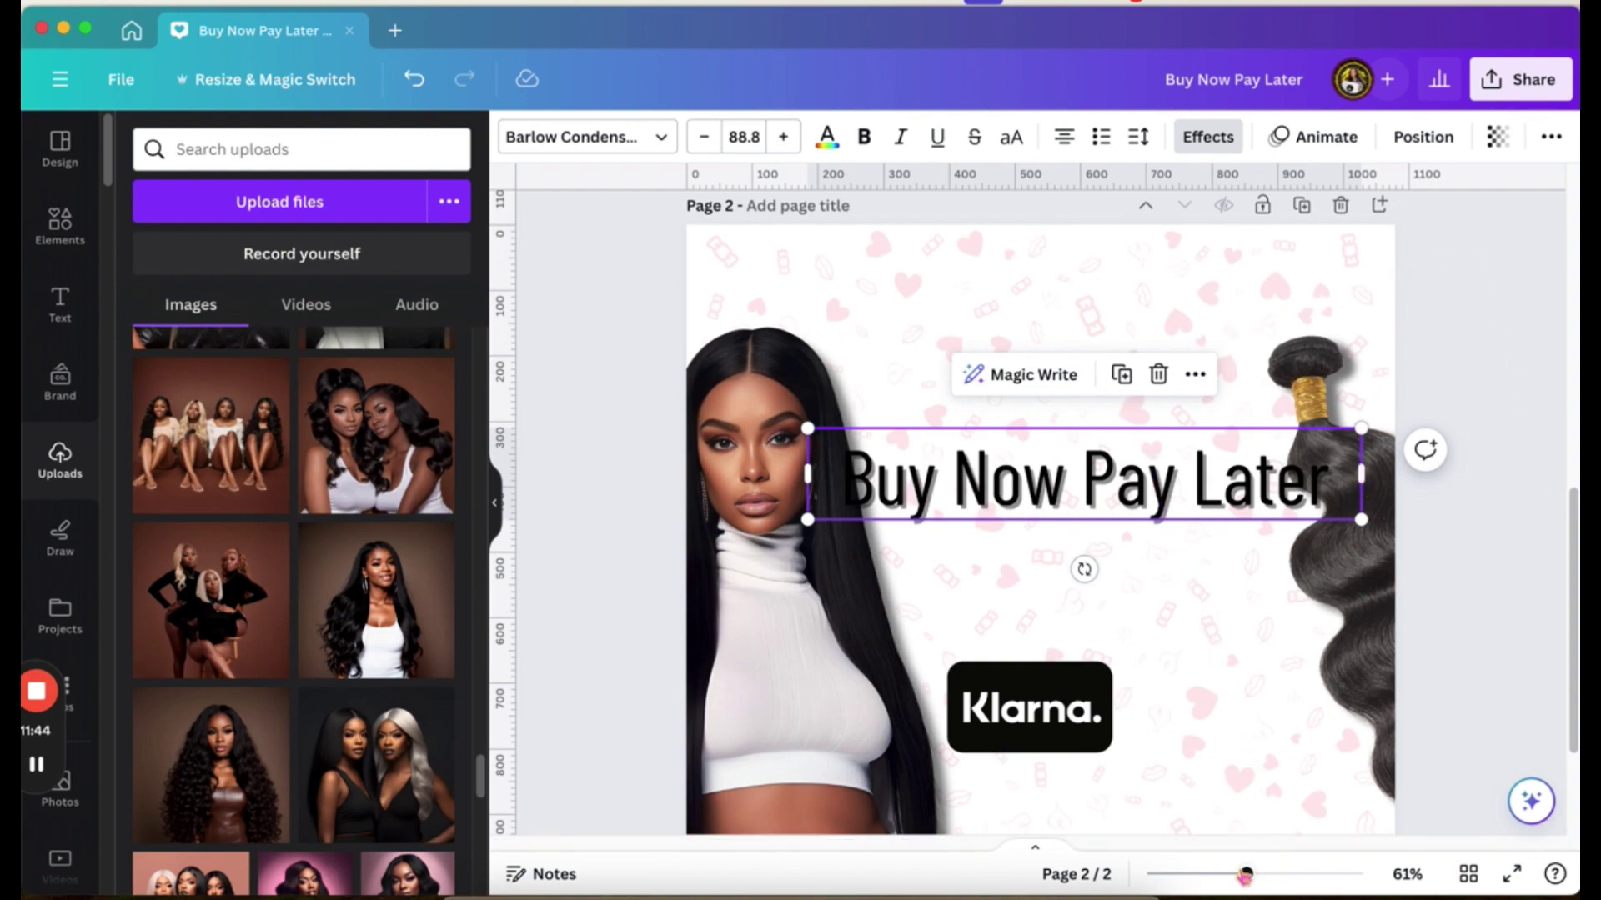
Enlarge the "Buy Now Pay Later" text to about 90.5, wrapped onto two lines between the woman and the hair bundle.
click(1276, 874)
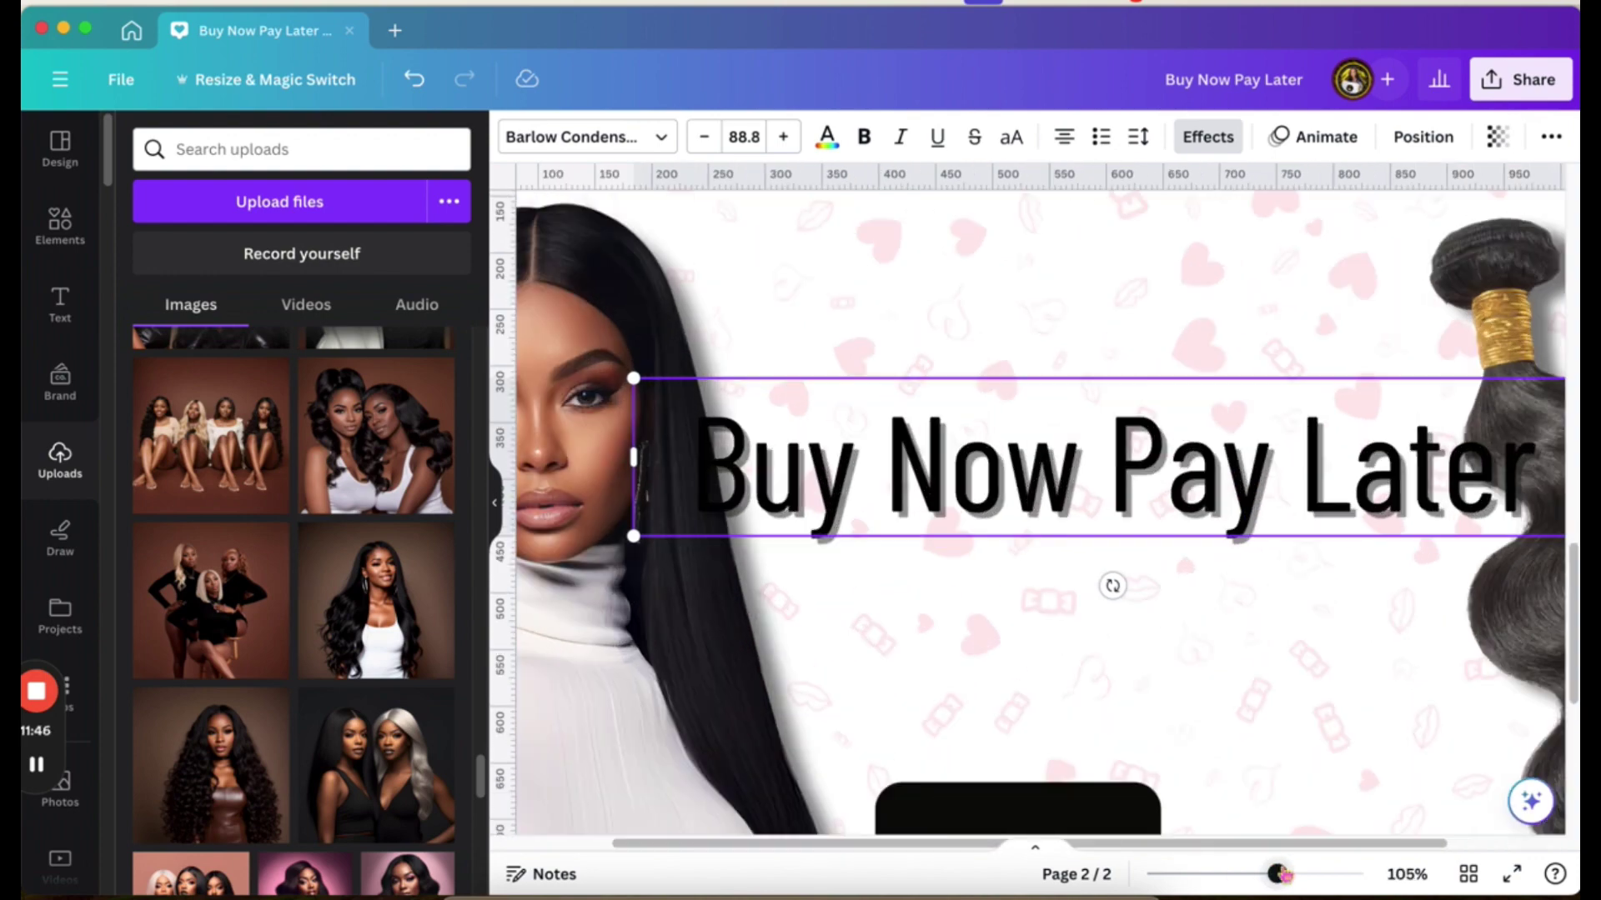
scroll(1347, 648, right, 5)
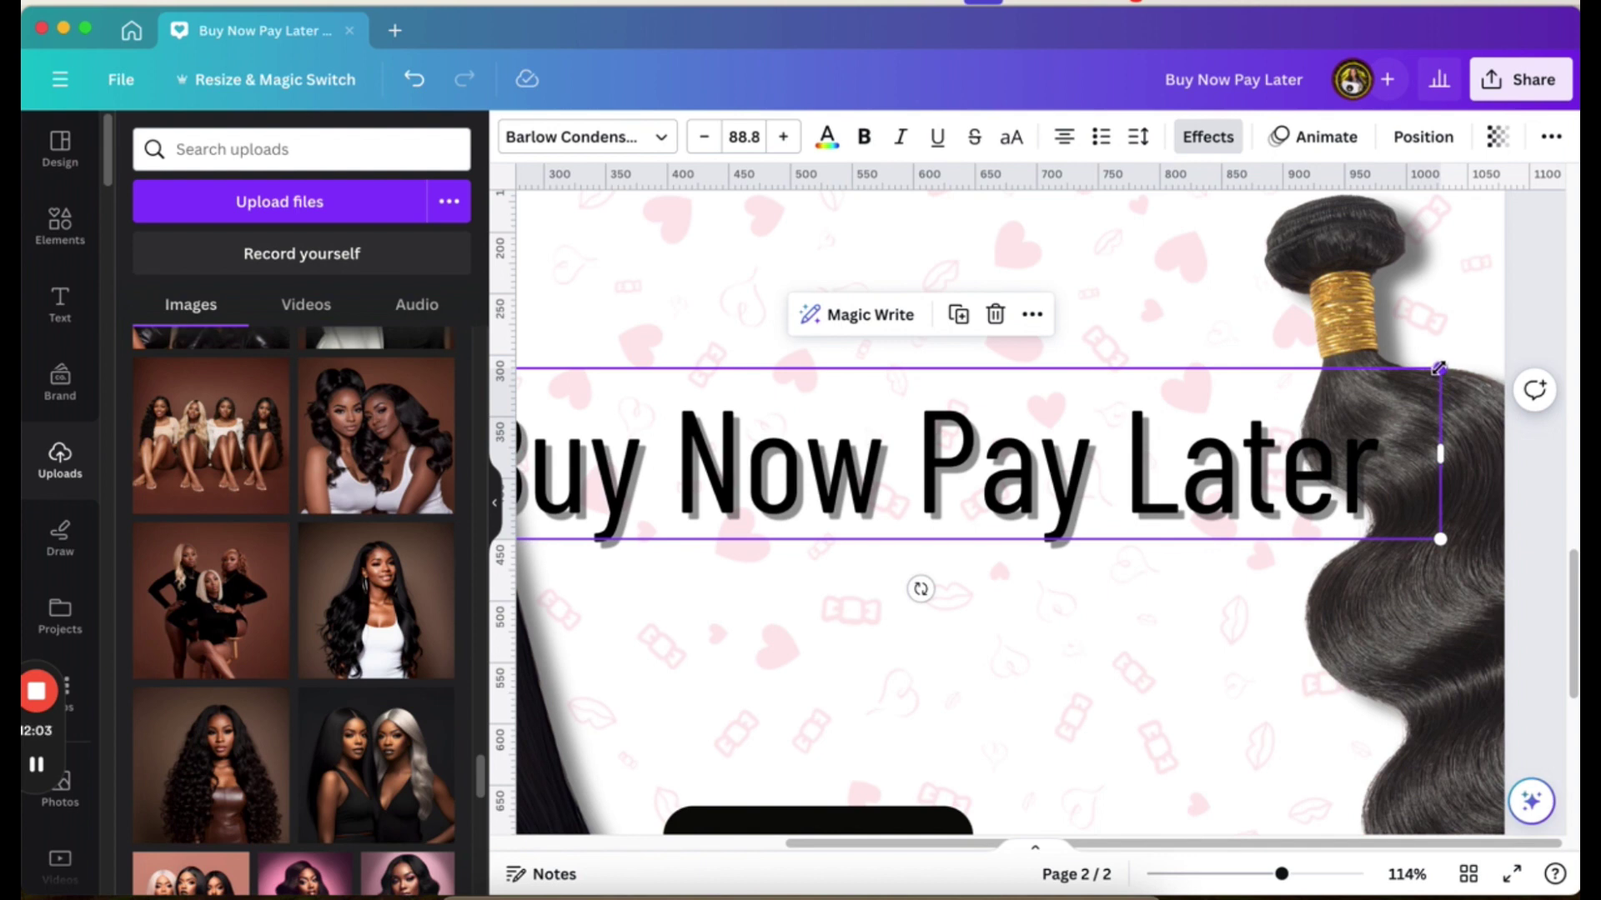
drag(1358, 440, 1457, 367)
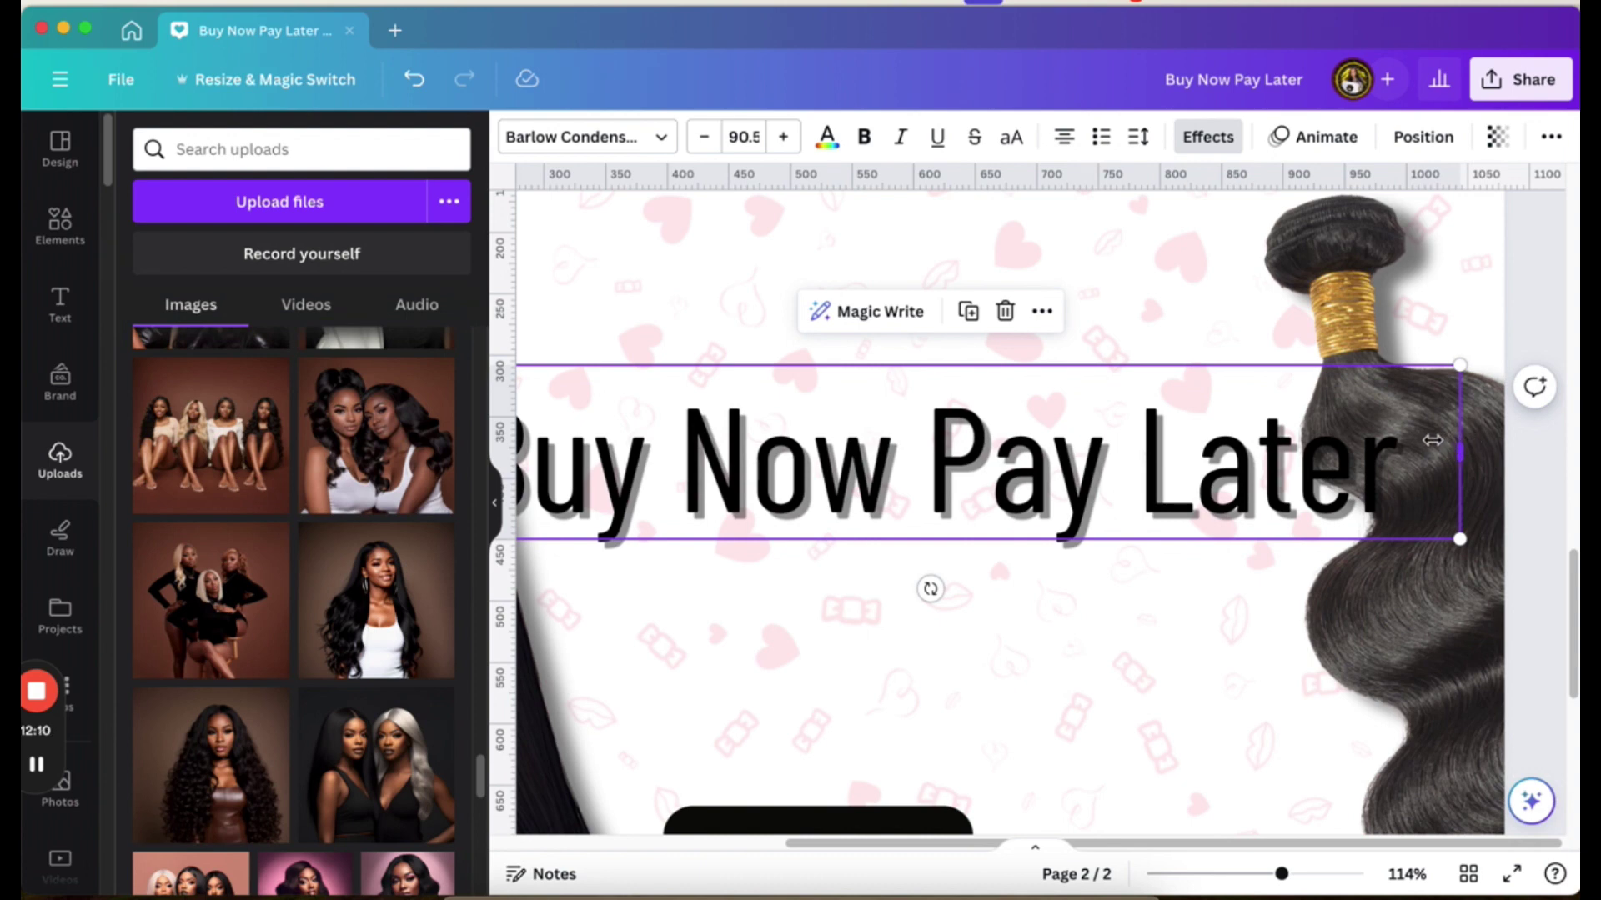
drag(1432, 439, 994, 440)
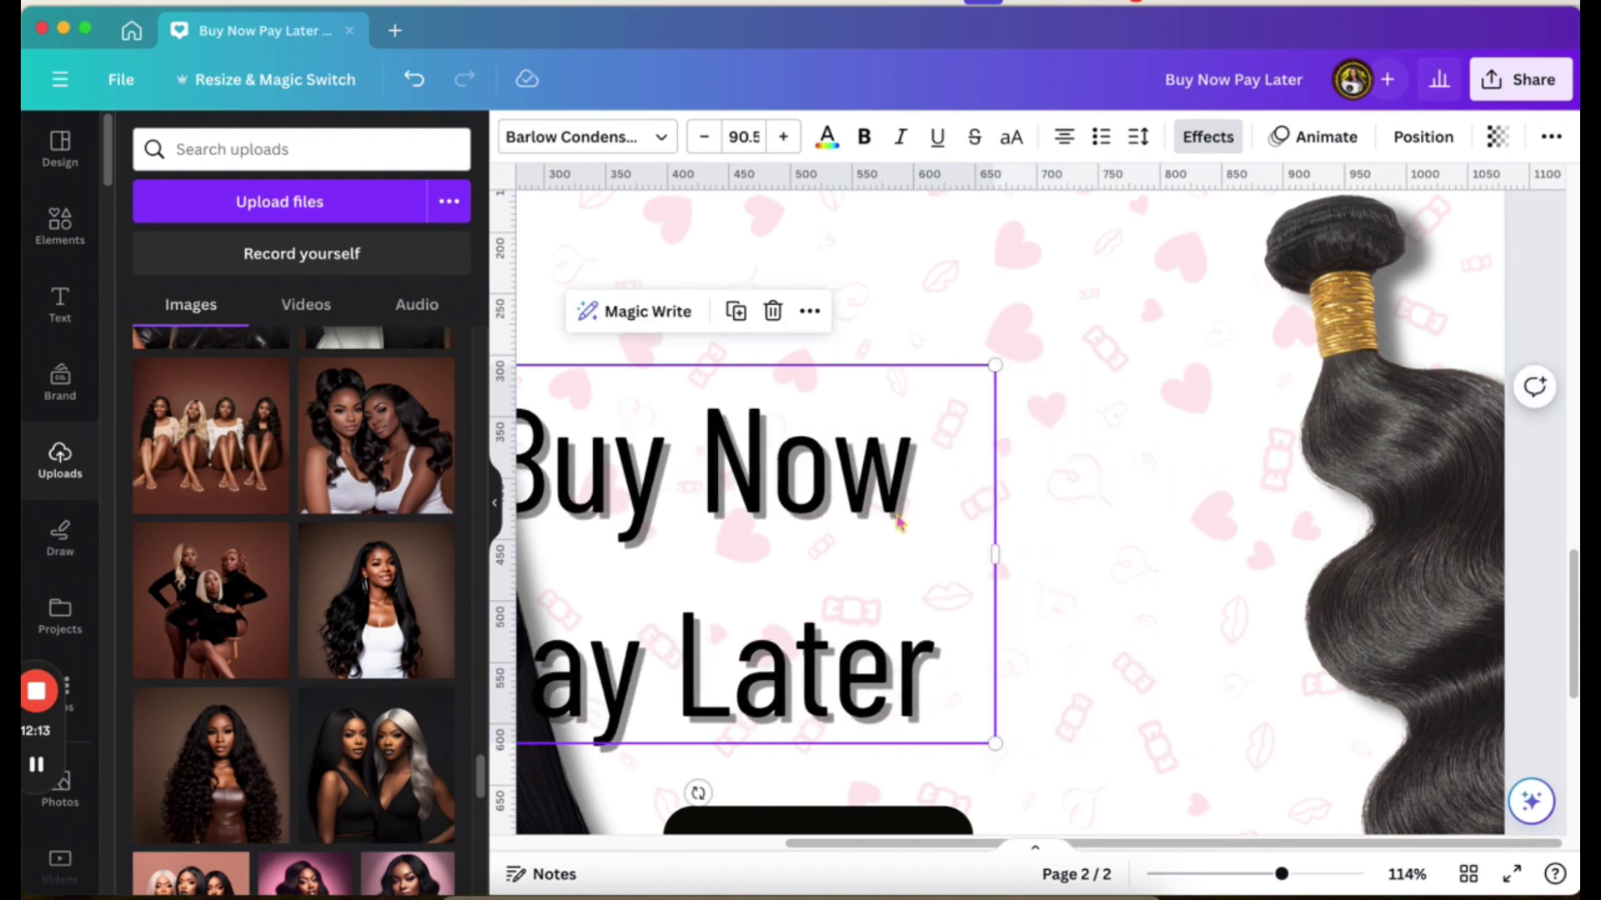
drag(957, 522, 1175, 504)
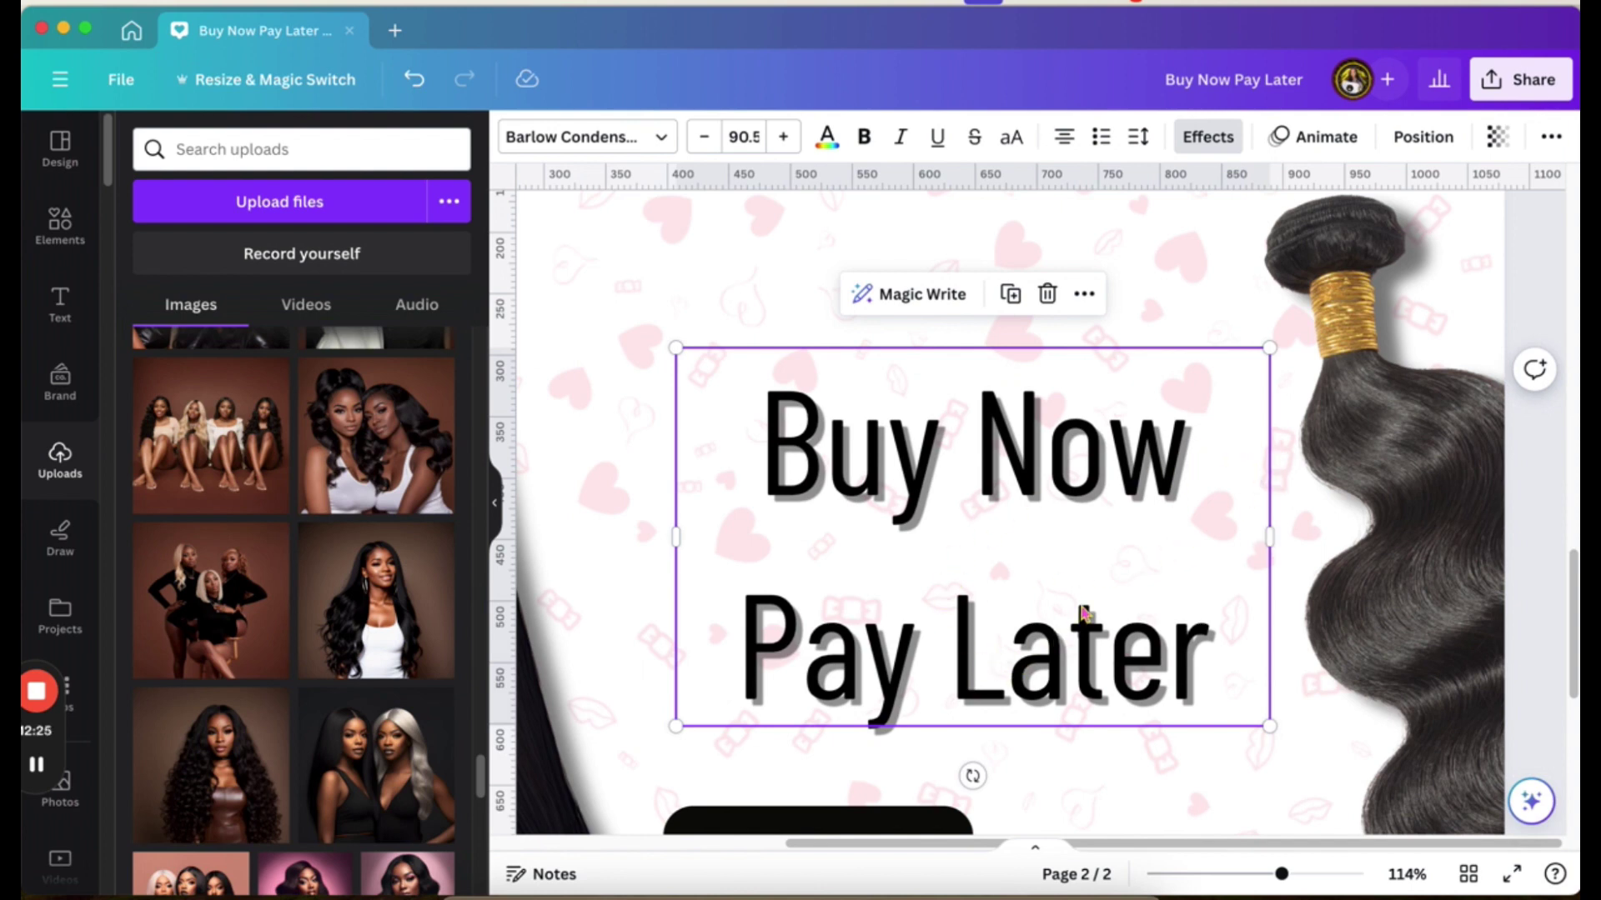
Set the line spacing of the two-line "Buy Now Pay Later" text to 0.85.
click(1137, 138)
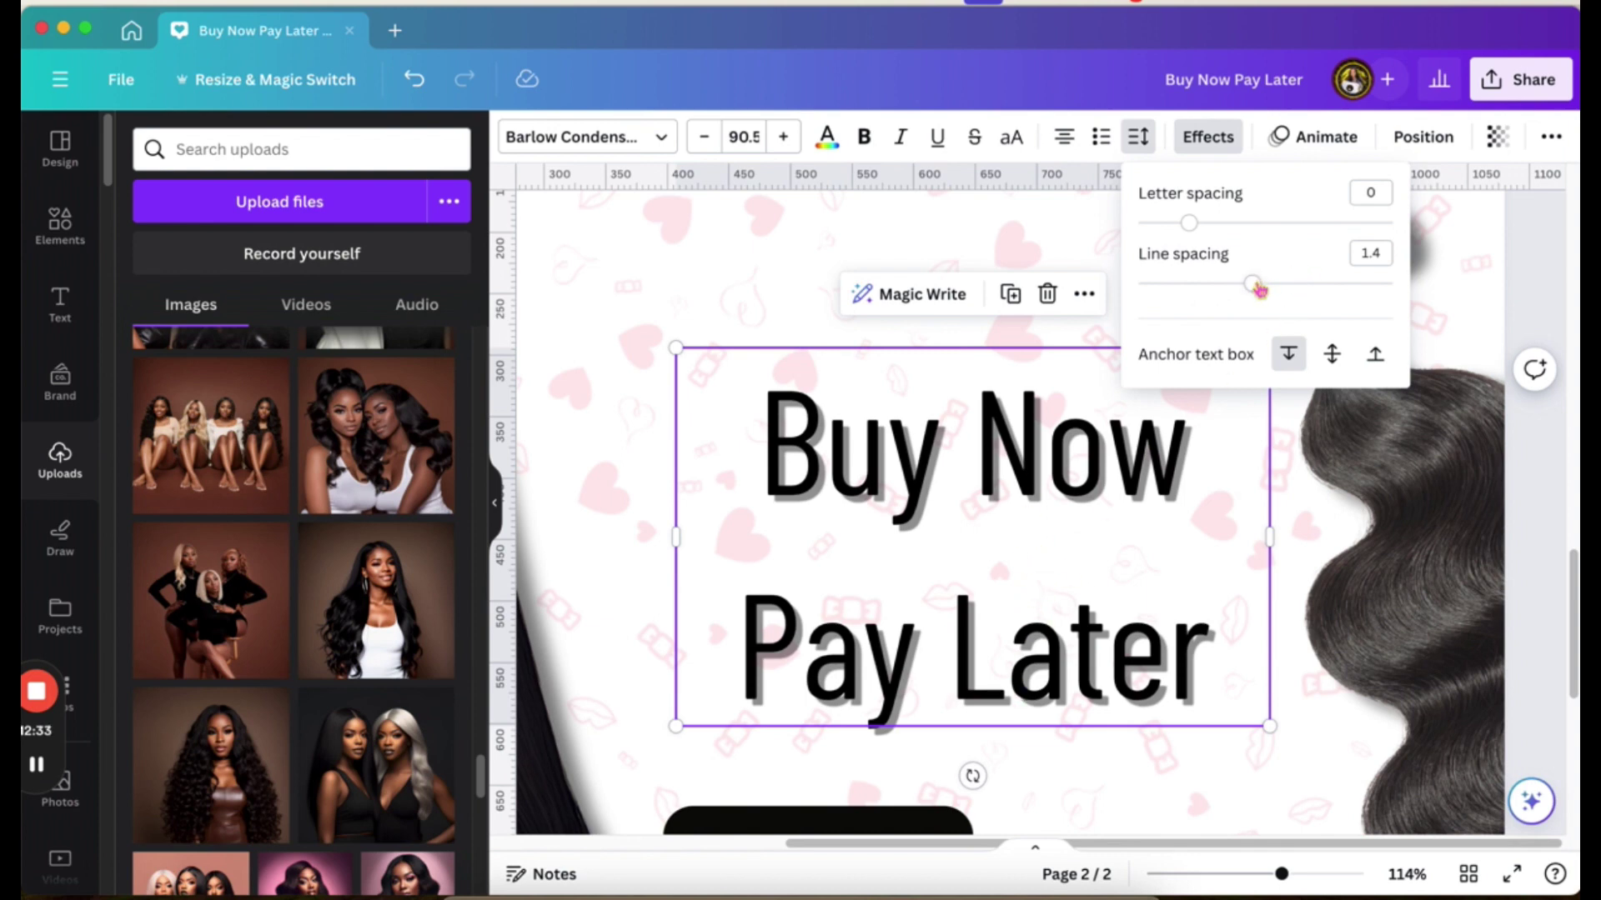
drag(1256, 285, 1182, 283)
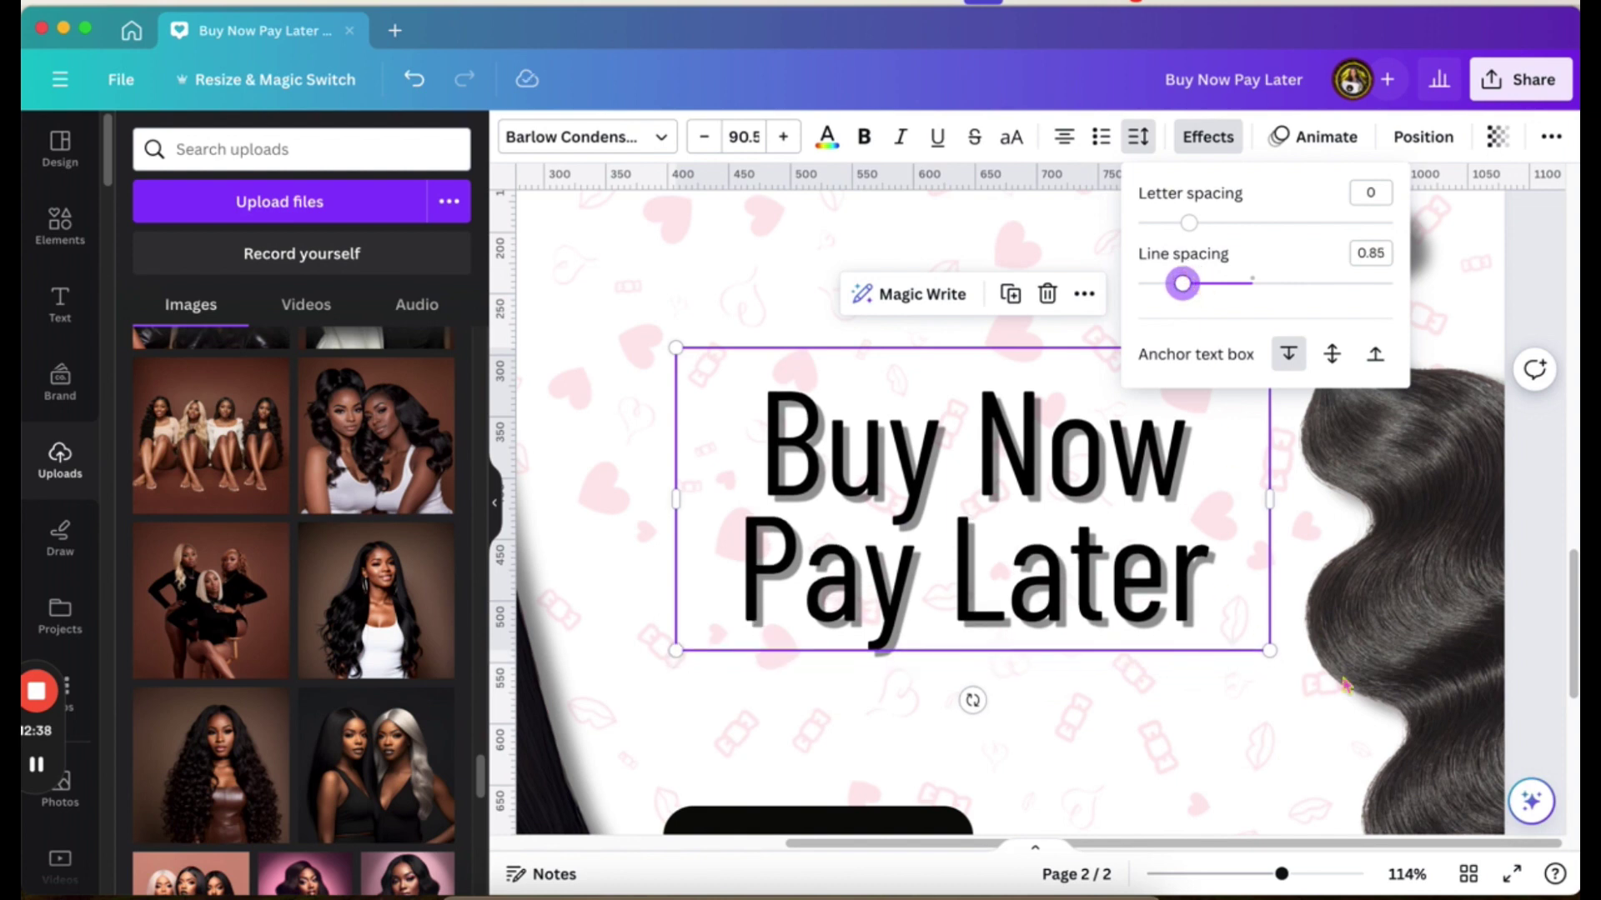
click(1280, 876)
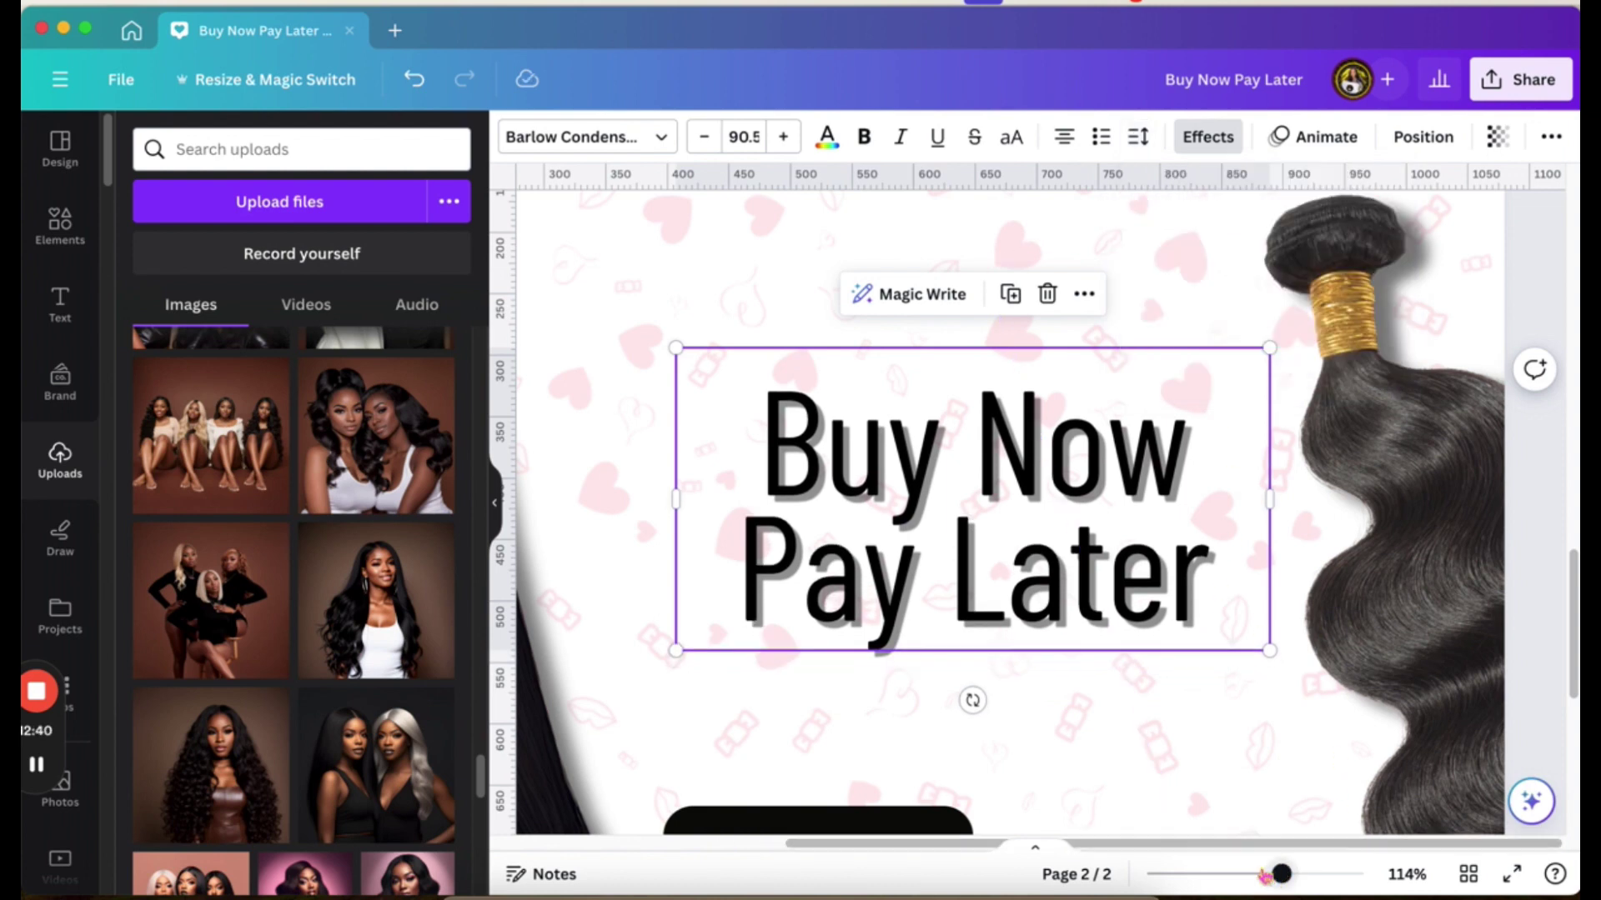
Scale the "Buy Now Pay Later" text up to size 109, extending it toward the woman's hair.
drag(1264, 875, 1247, 874)
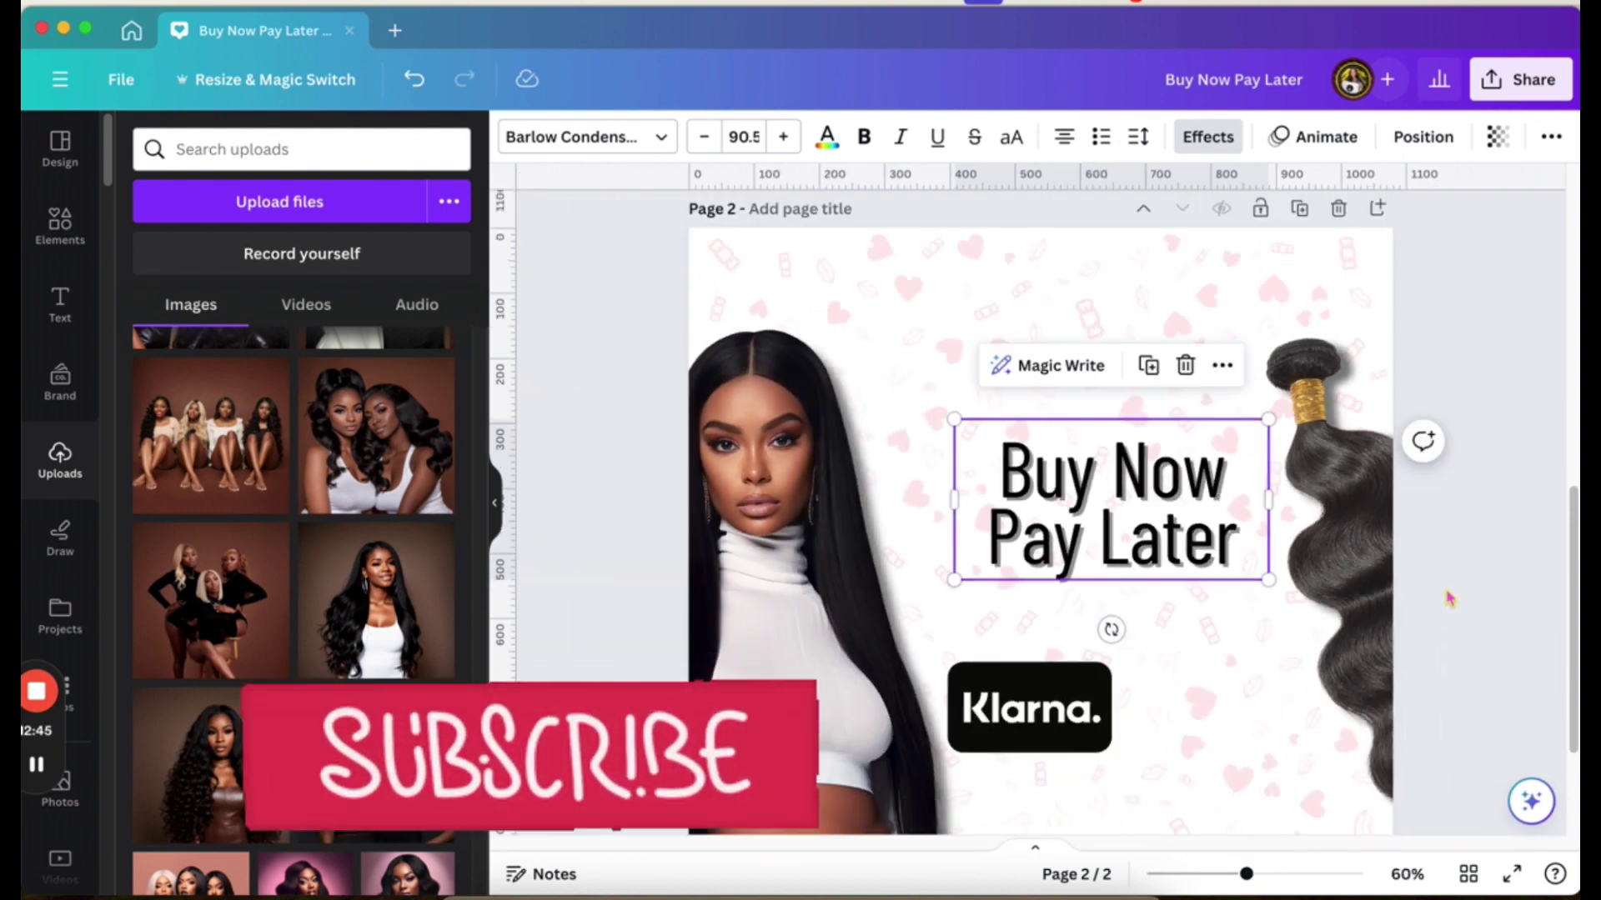
scroll(1448, 599, down, 1)
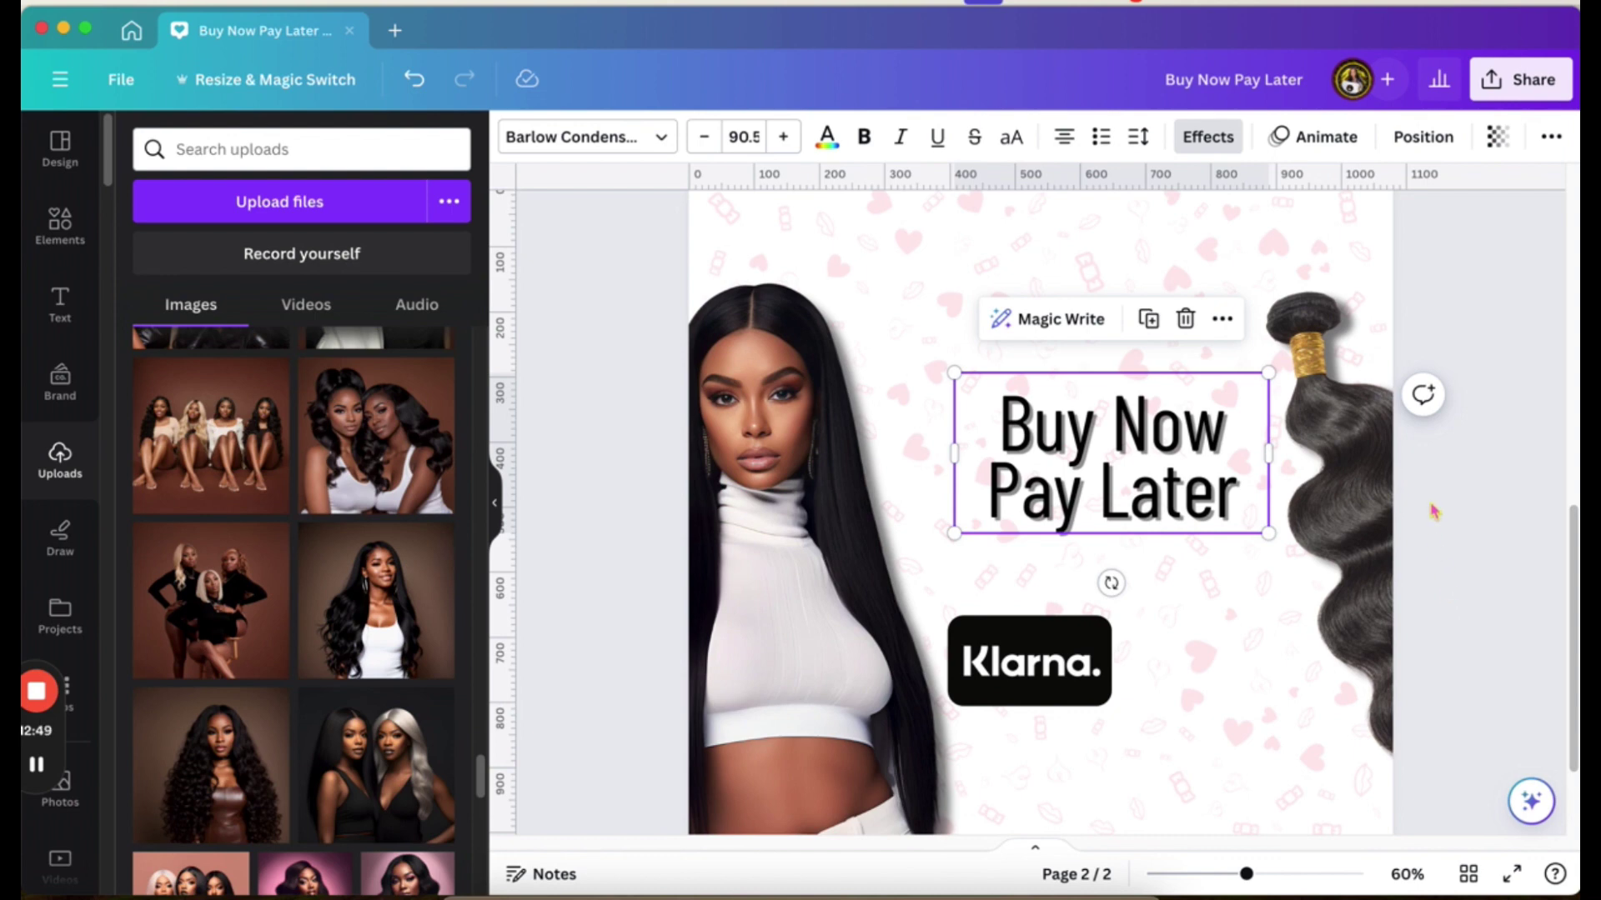
click(1107, 448)
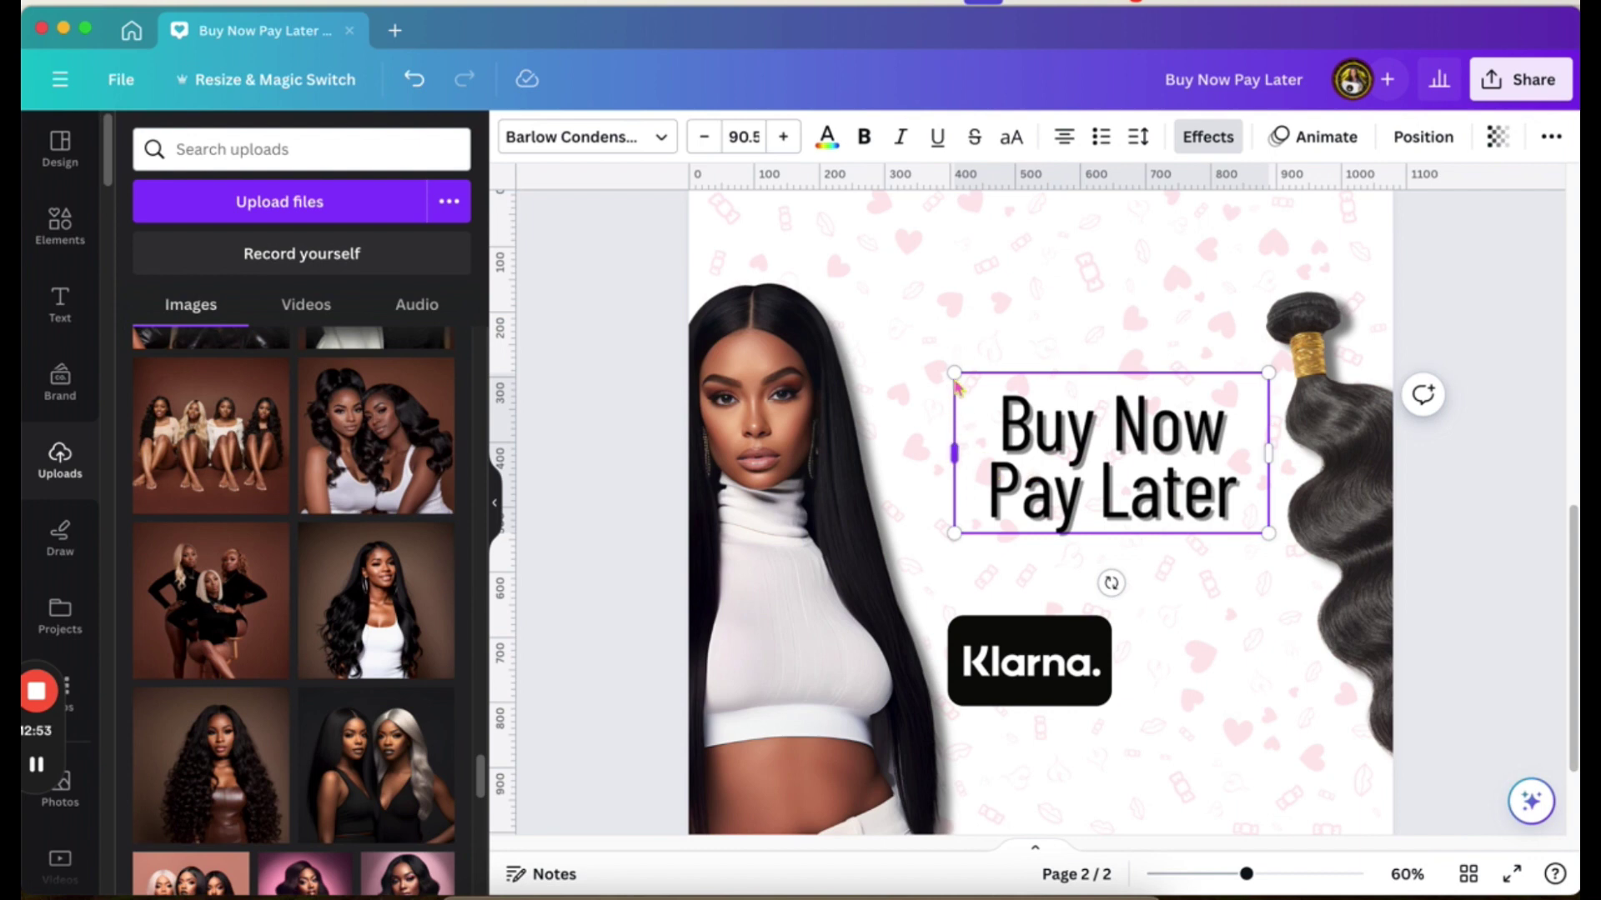
drag(886, 380, 869, 370)
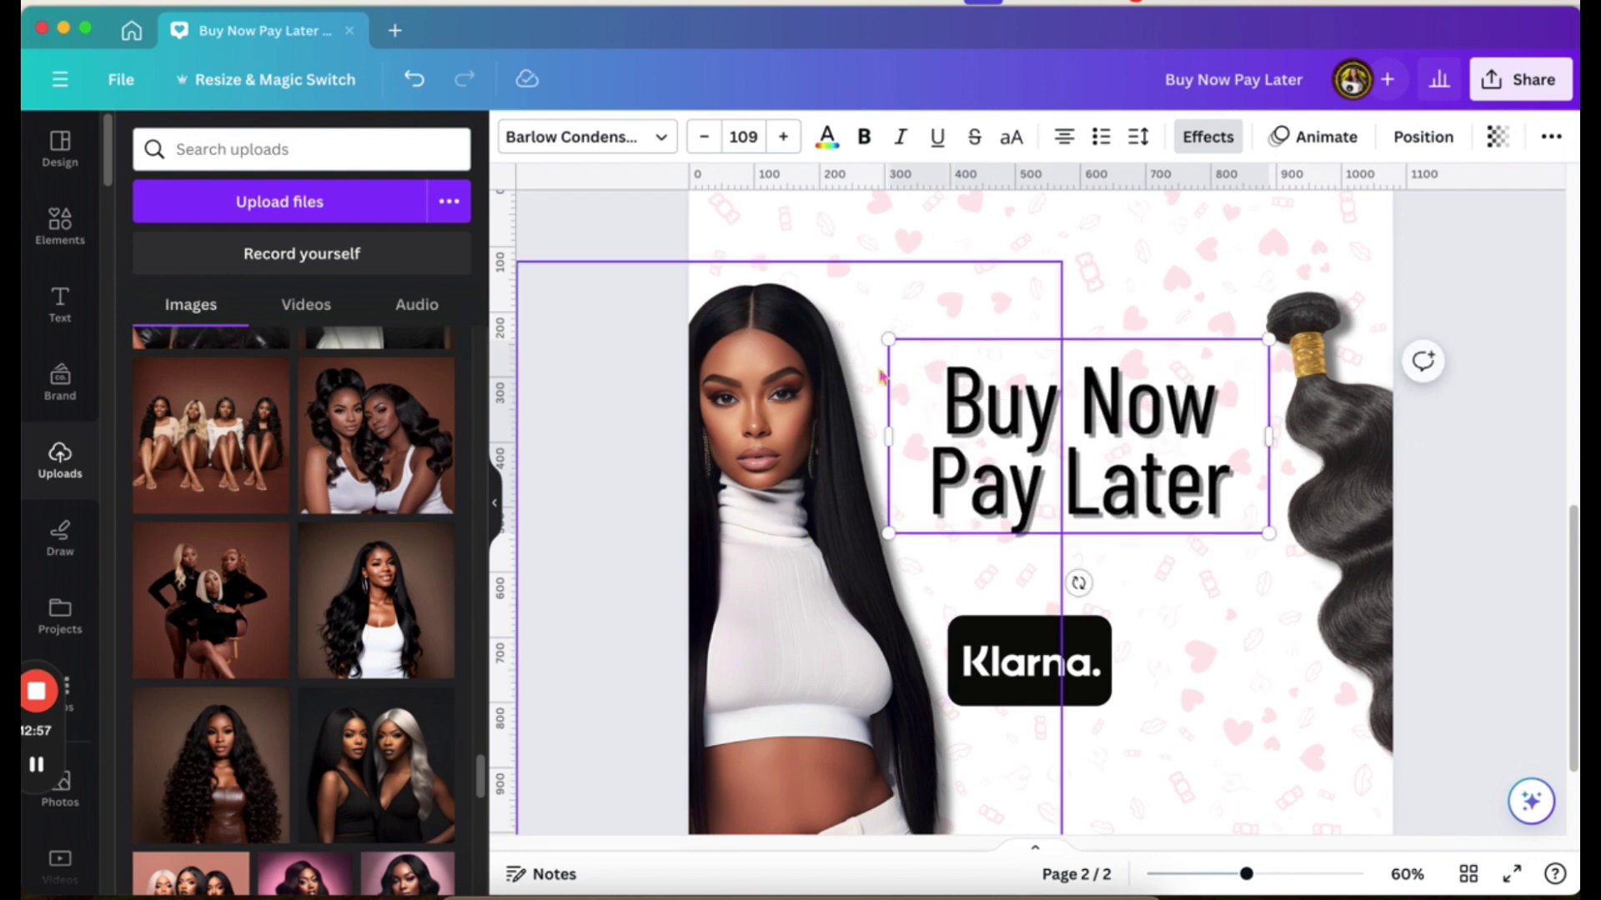
click(1524, 450)
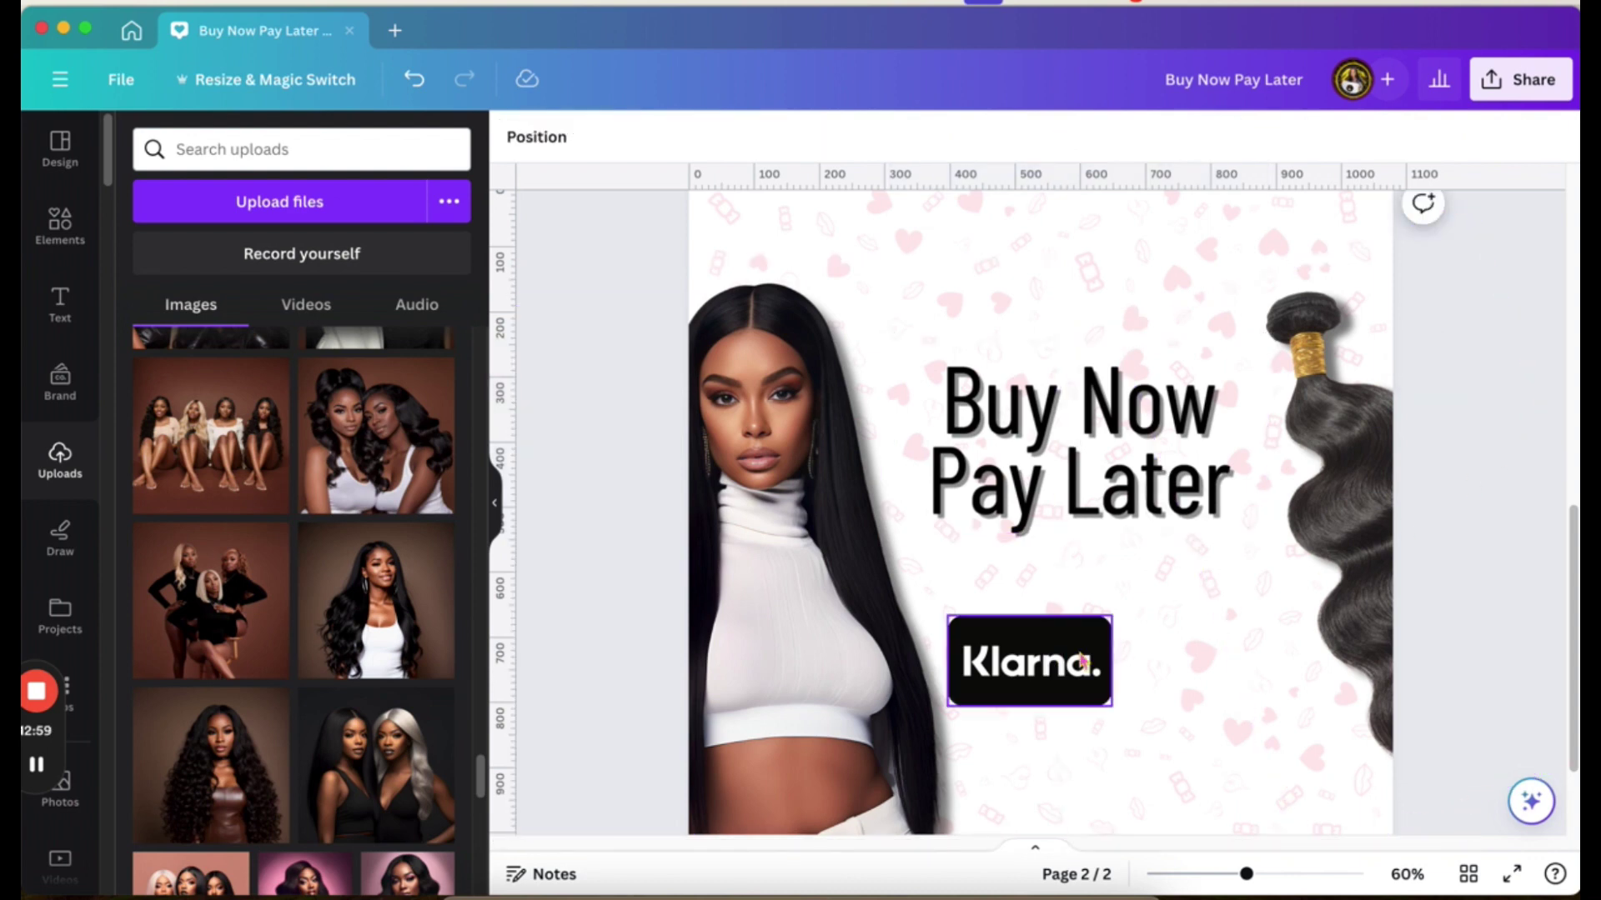
Move the Klarna logo up so it sits centered just below the "Buy Now Pay Later" text.
drag(1086, 652, 1127, 575)
click(1472, 393)
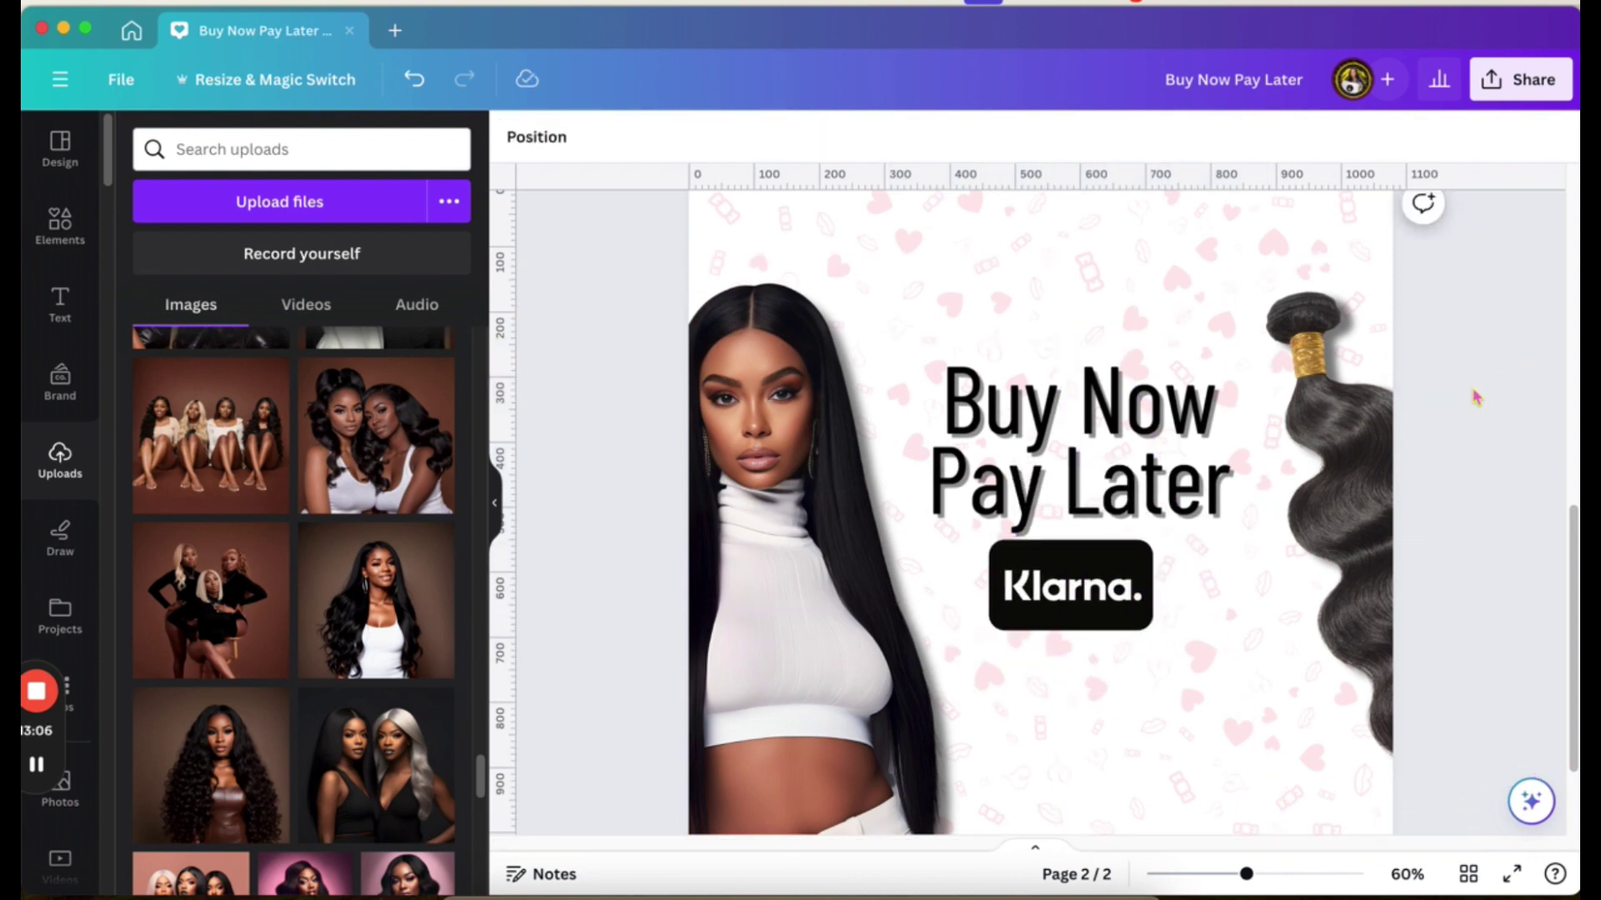
drag(1069, 625, 1069, 627)
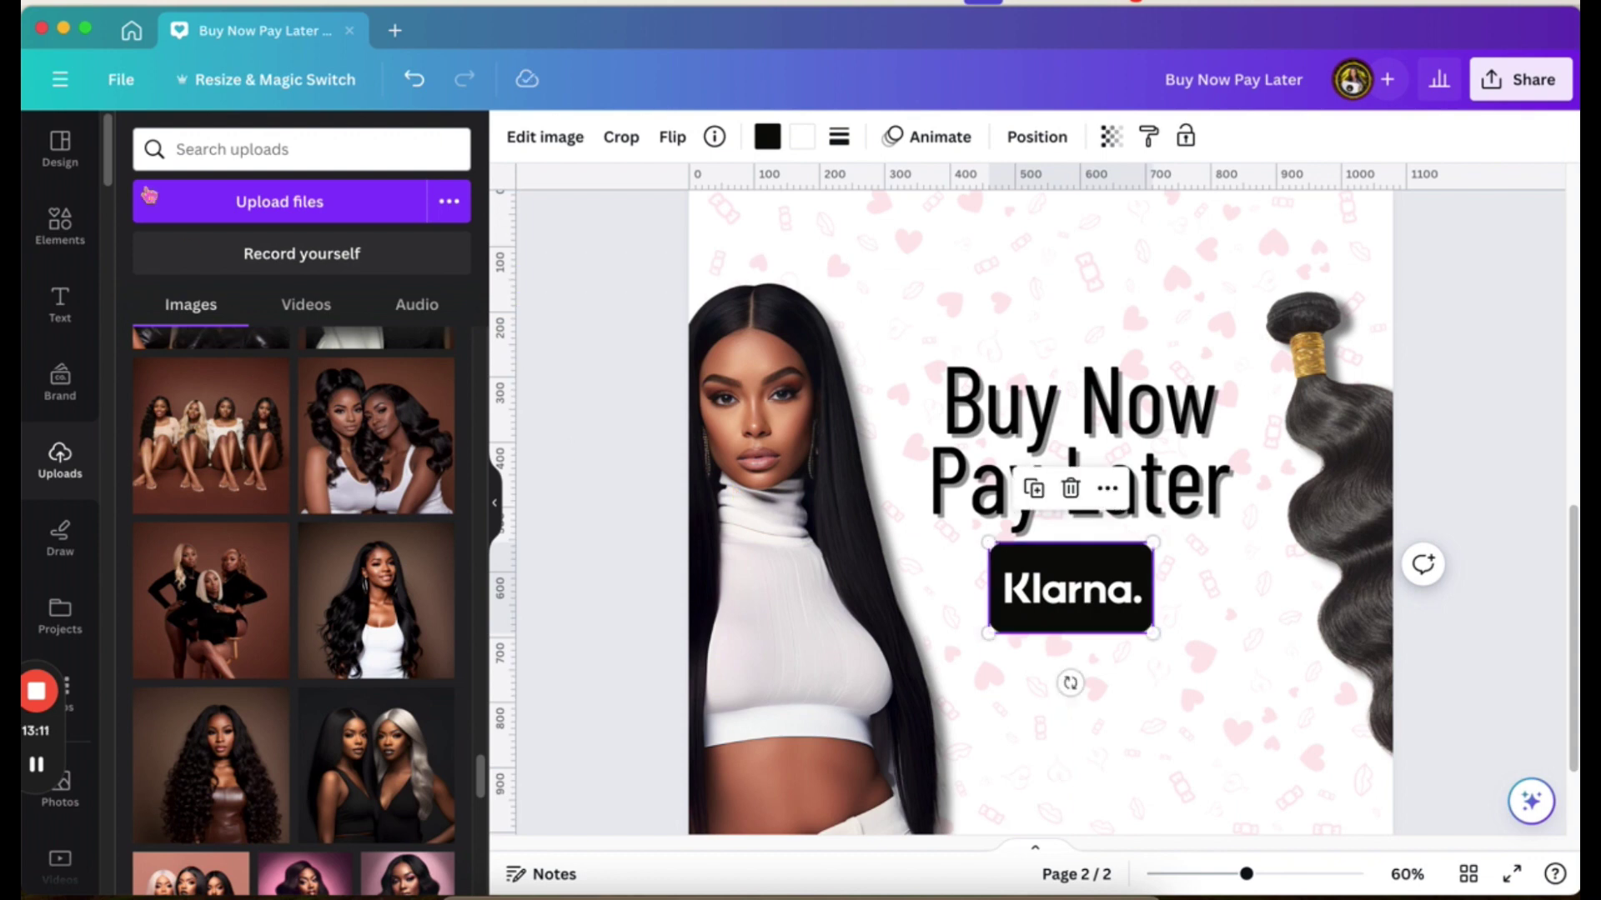
Search the graphics for "arrows curved" and add the glowing yellow arrow curving from the "Buy Now Pay Later" text to the Klarna logo.
click(60, 218)
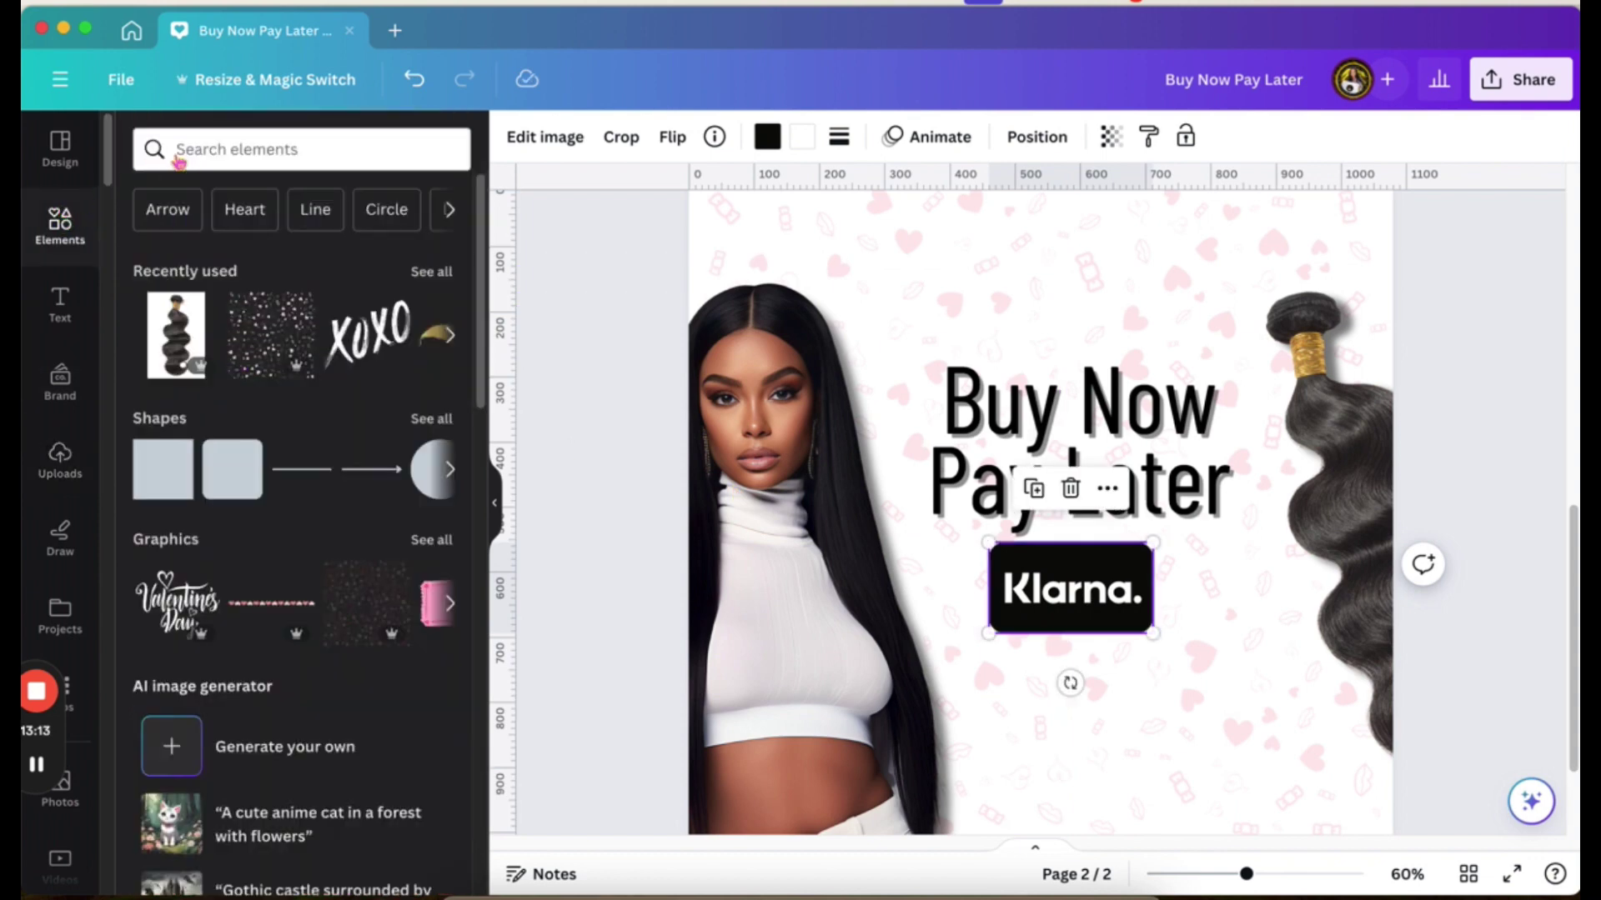
click(225, 147)
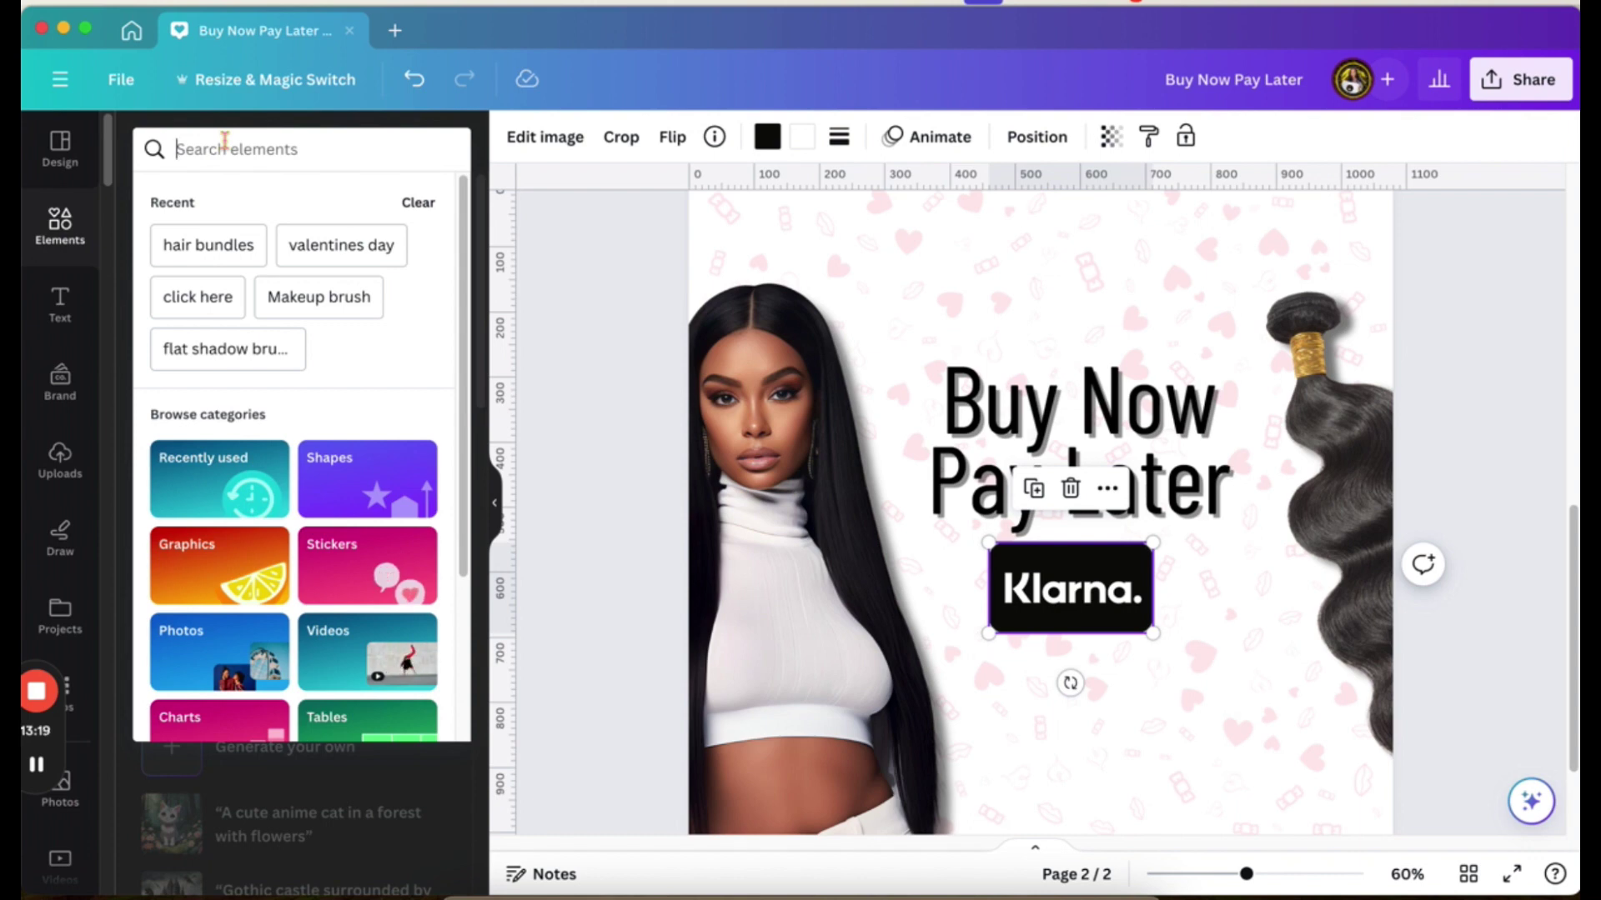
text(arrow)
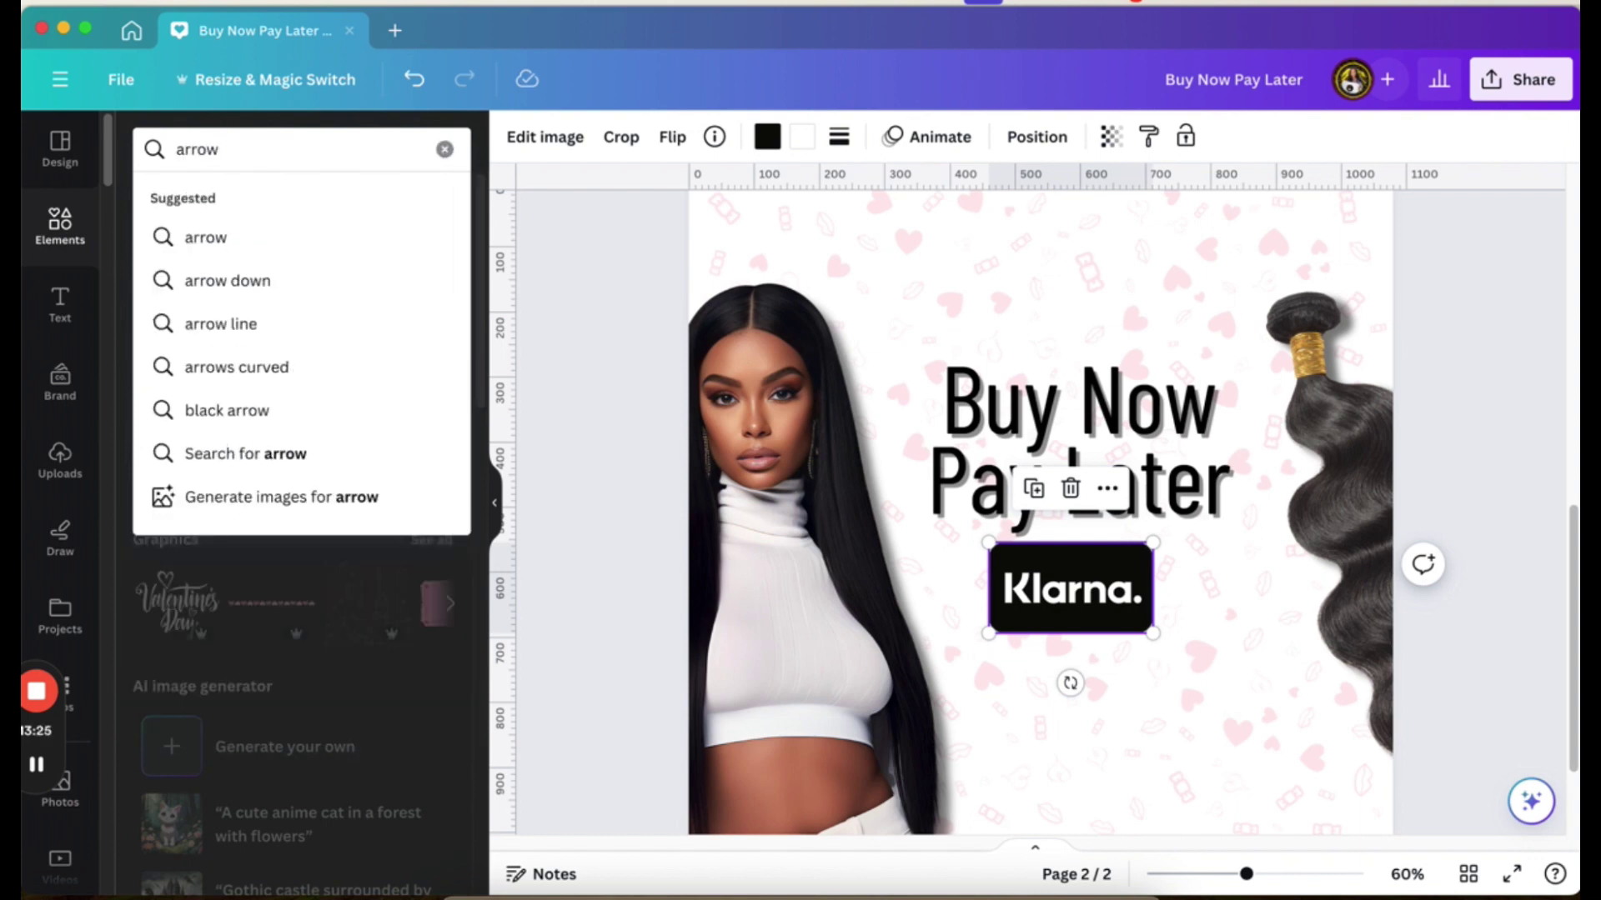
click(285, 365)
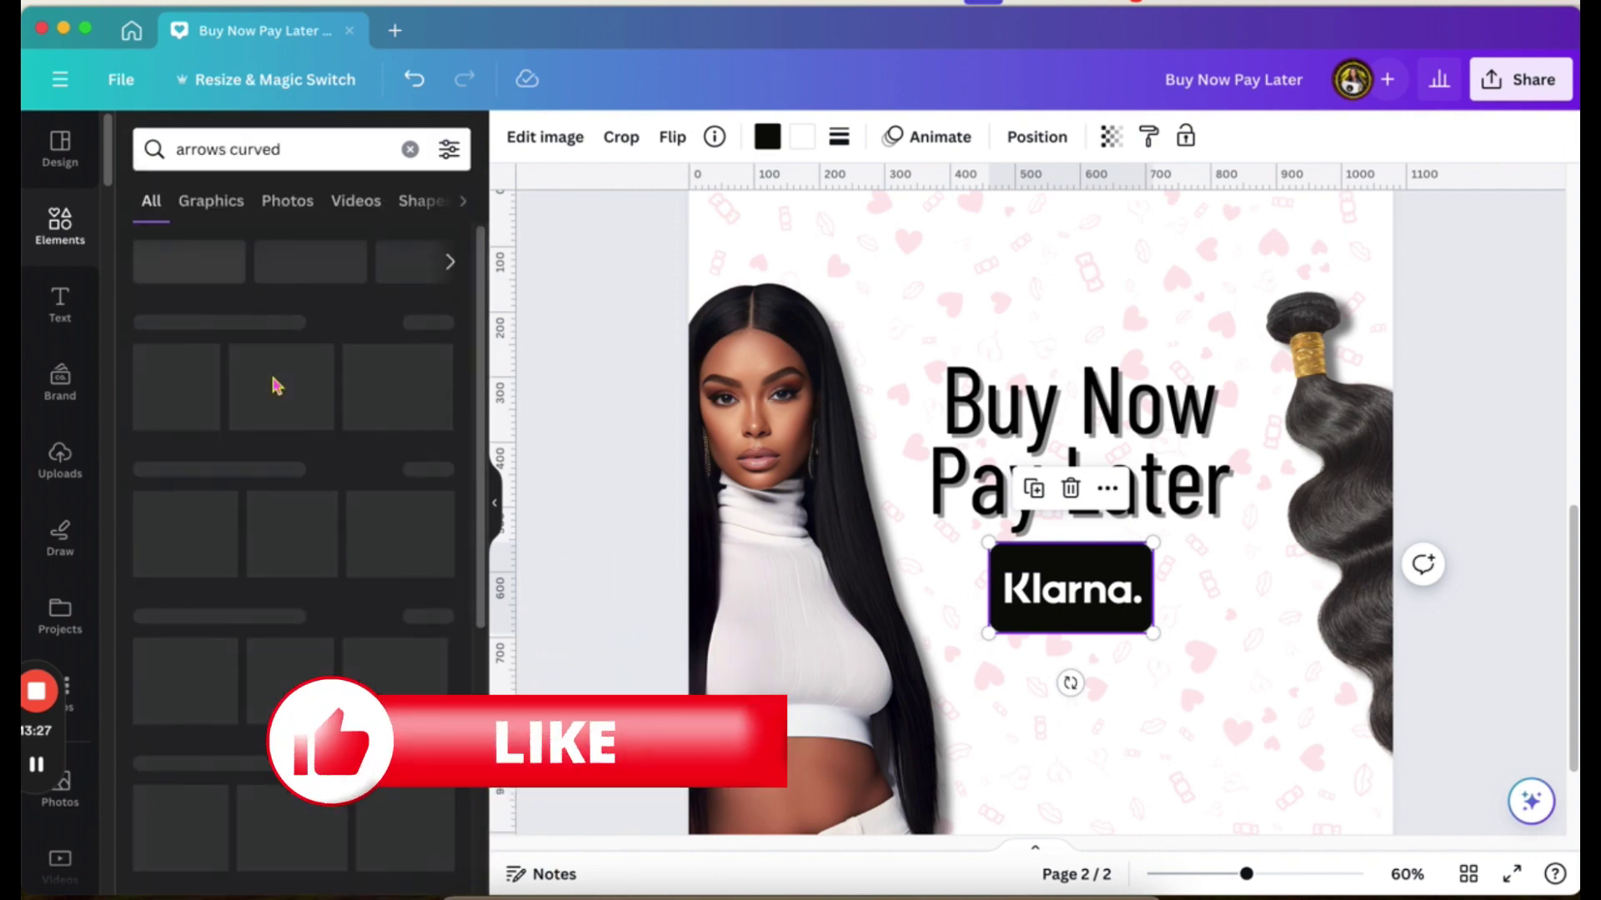
click(211, 200)
scroll(337, 583, down, 5)
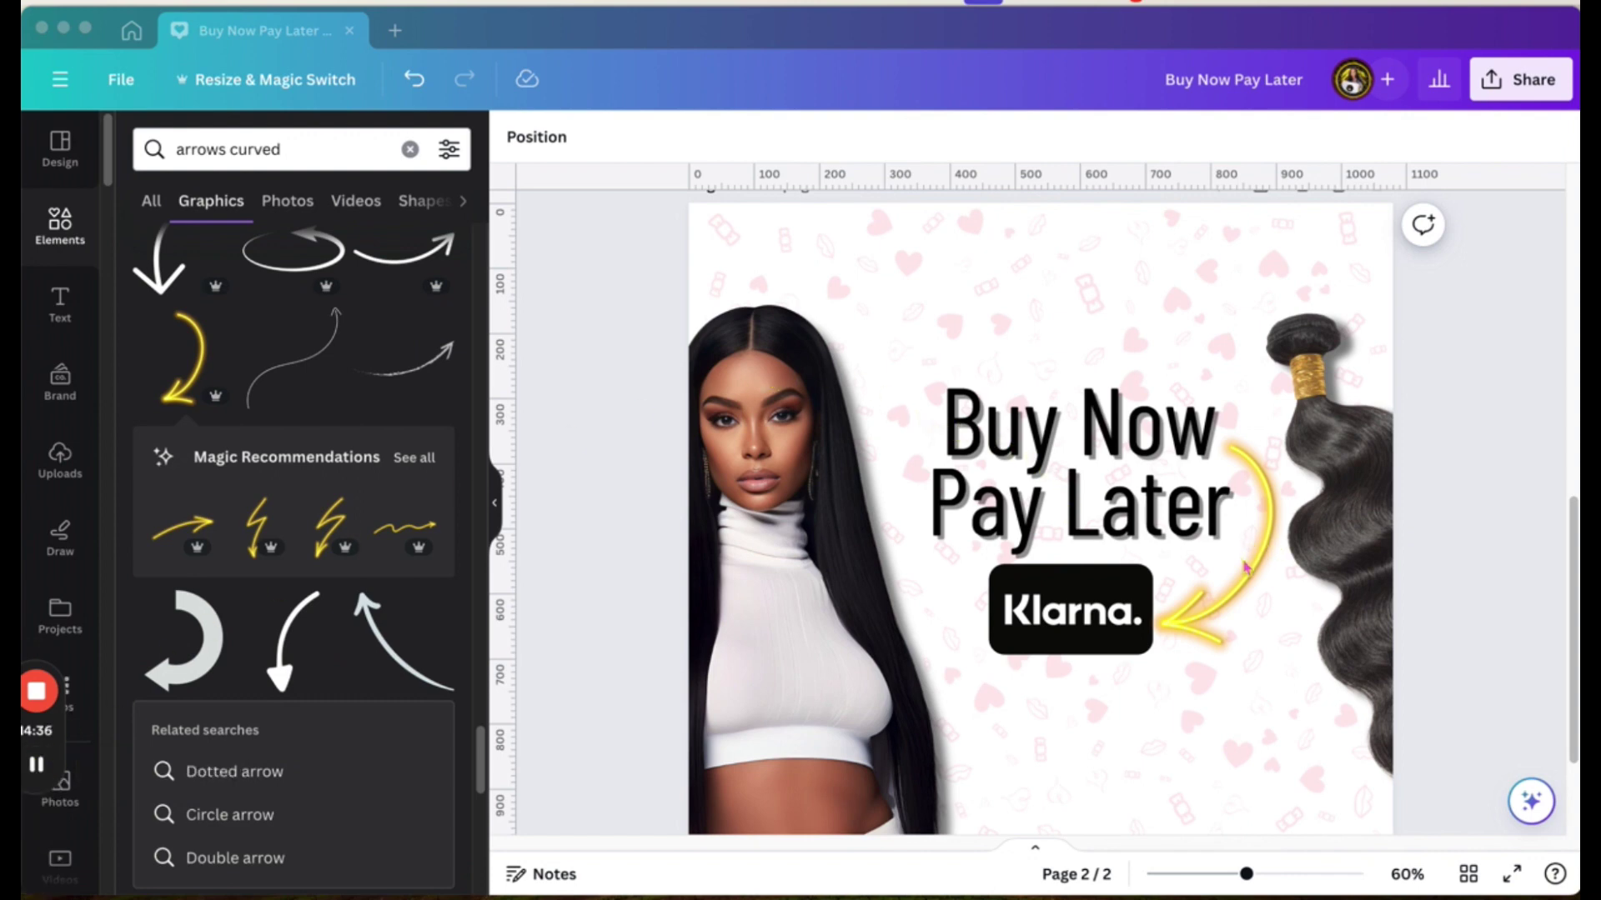
Review the layout of page 2 from top to bottom and look at the page's background color options.
scroll(1246, 566, down, 5)
scroll(1245, 566, up, 3)
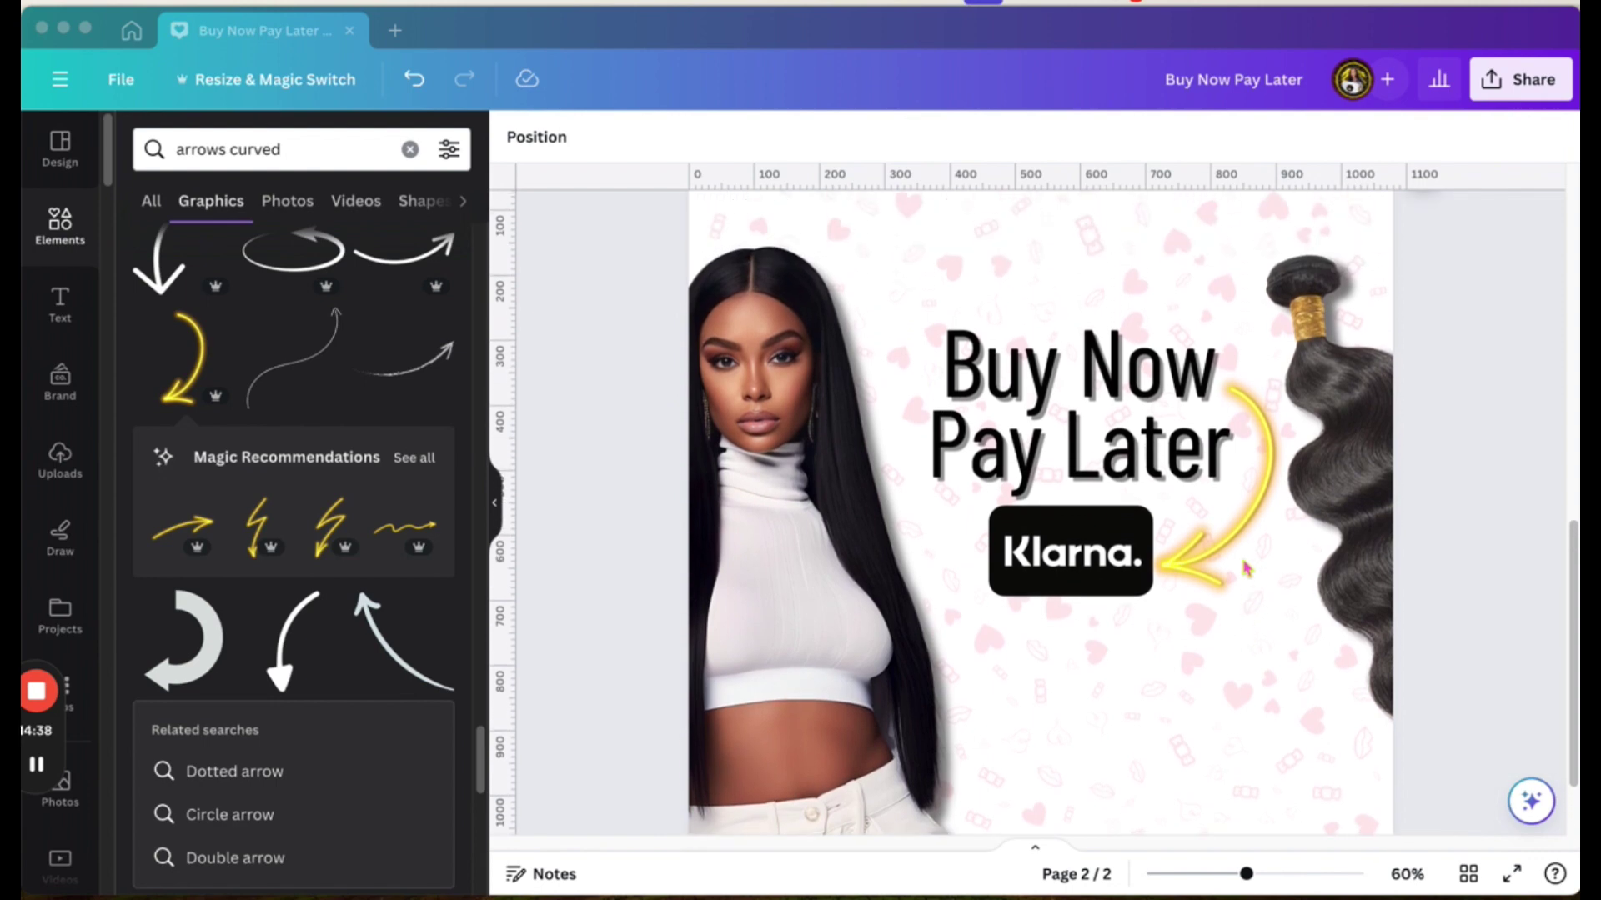
scroll(1246, 566, up, 2)
scroll(1244, 567, down, 3)
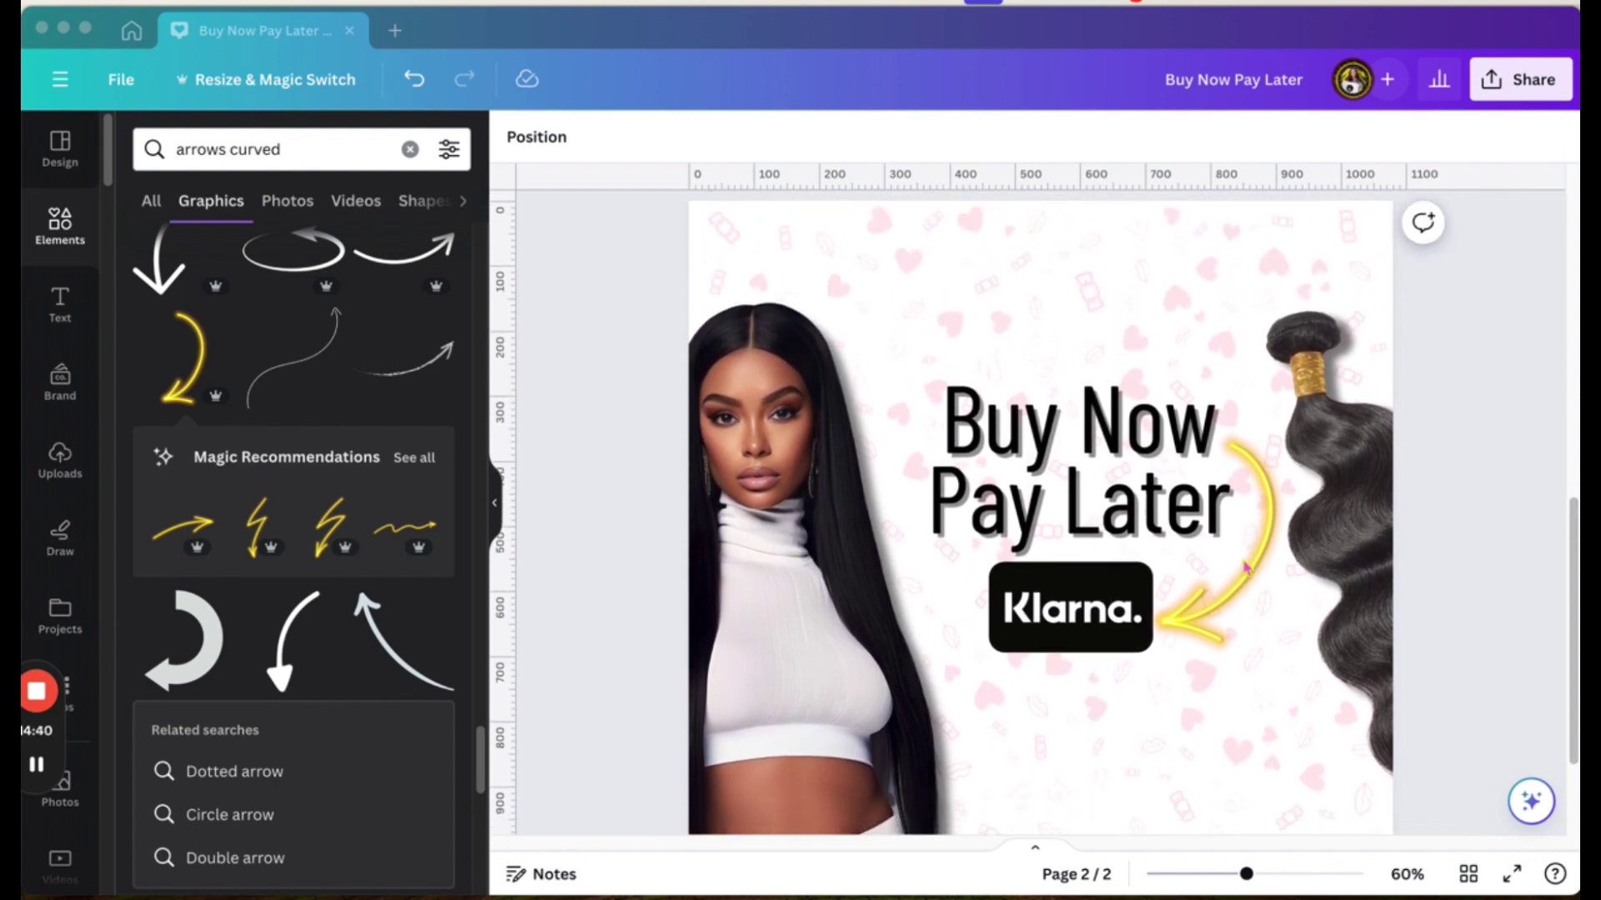
scroll(1245, 566, up, 2)
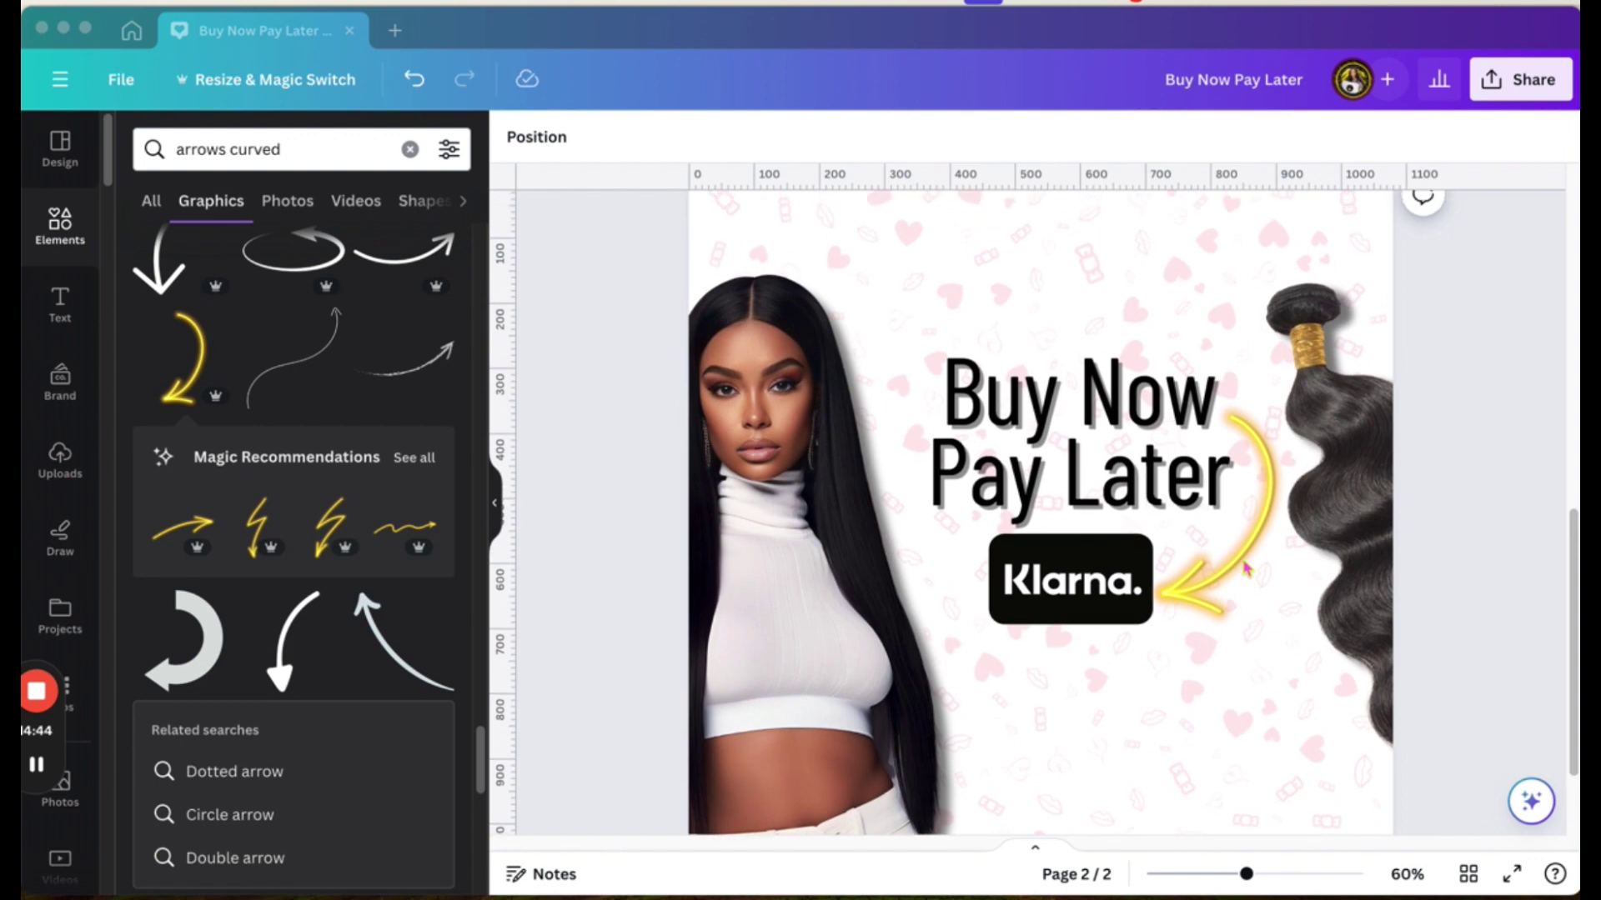
scroll(832, 379, up, 2)
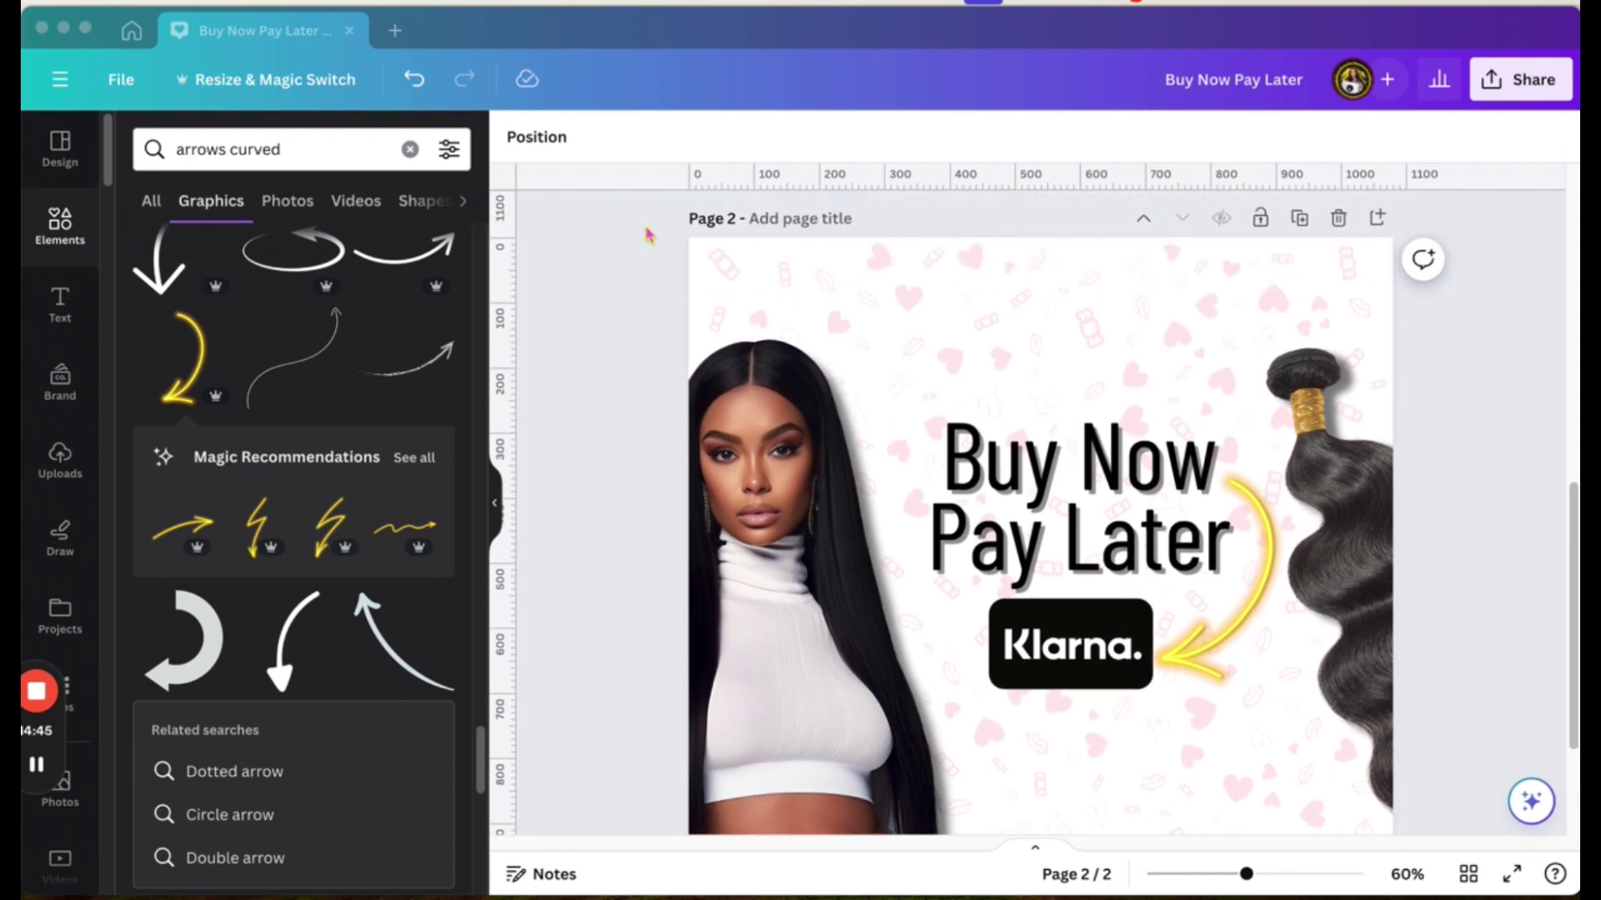
click(699, 248)
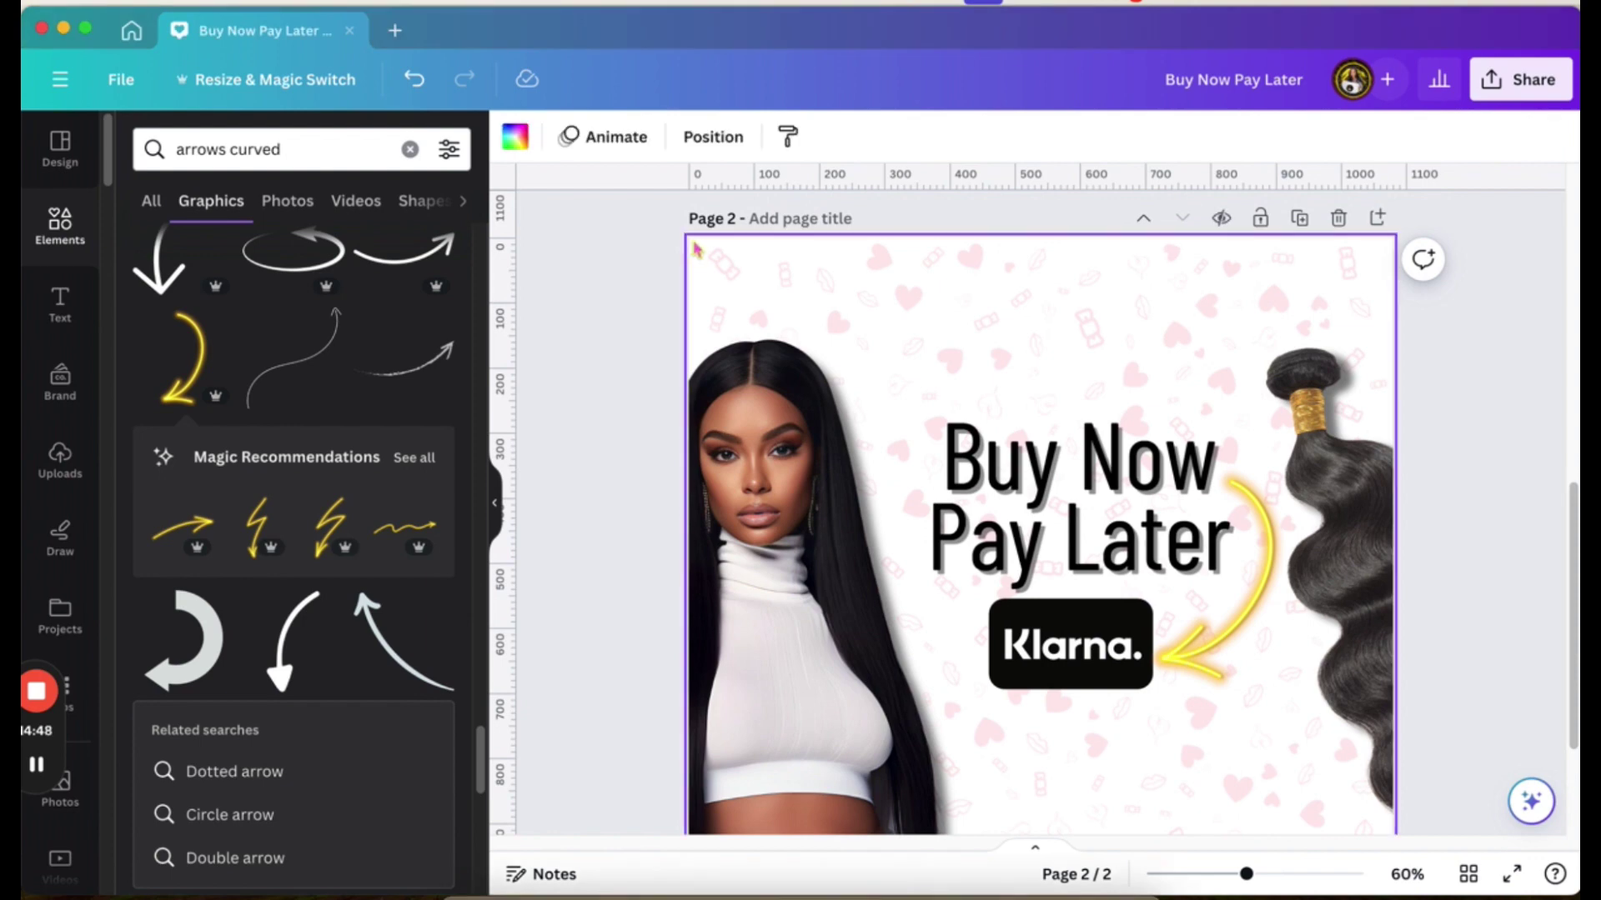
click(515, 137)
scroll(592, 405, down, 4)
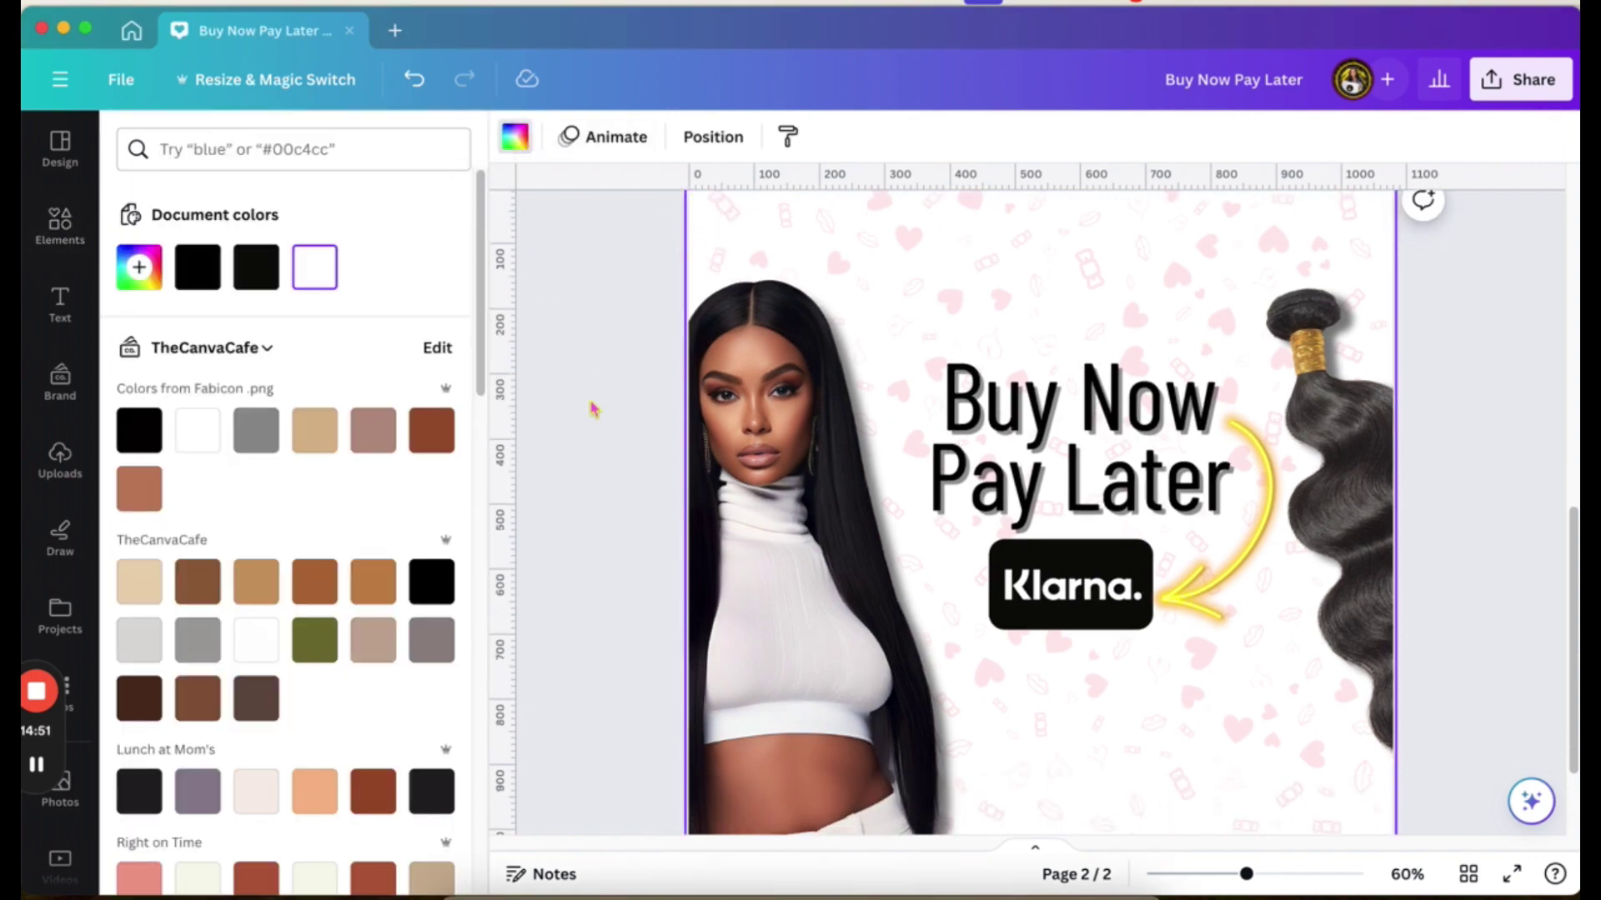
scroll(592, 408, up, 2)
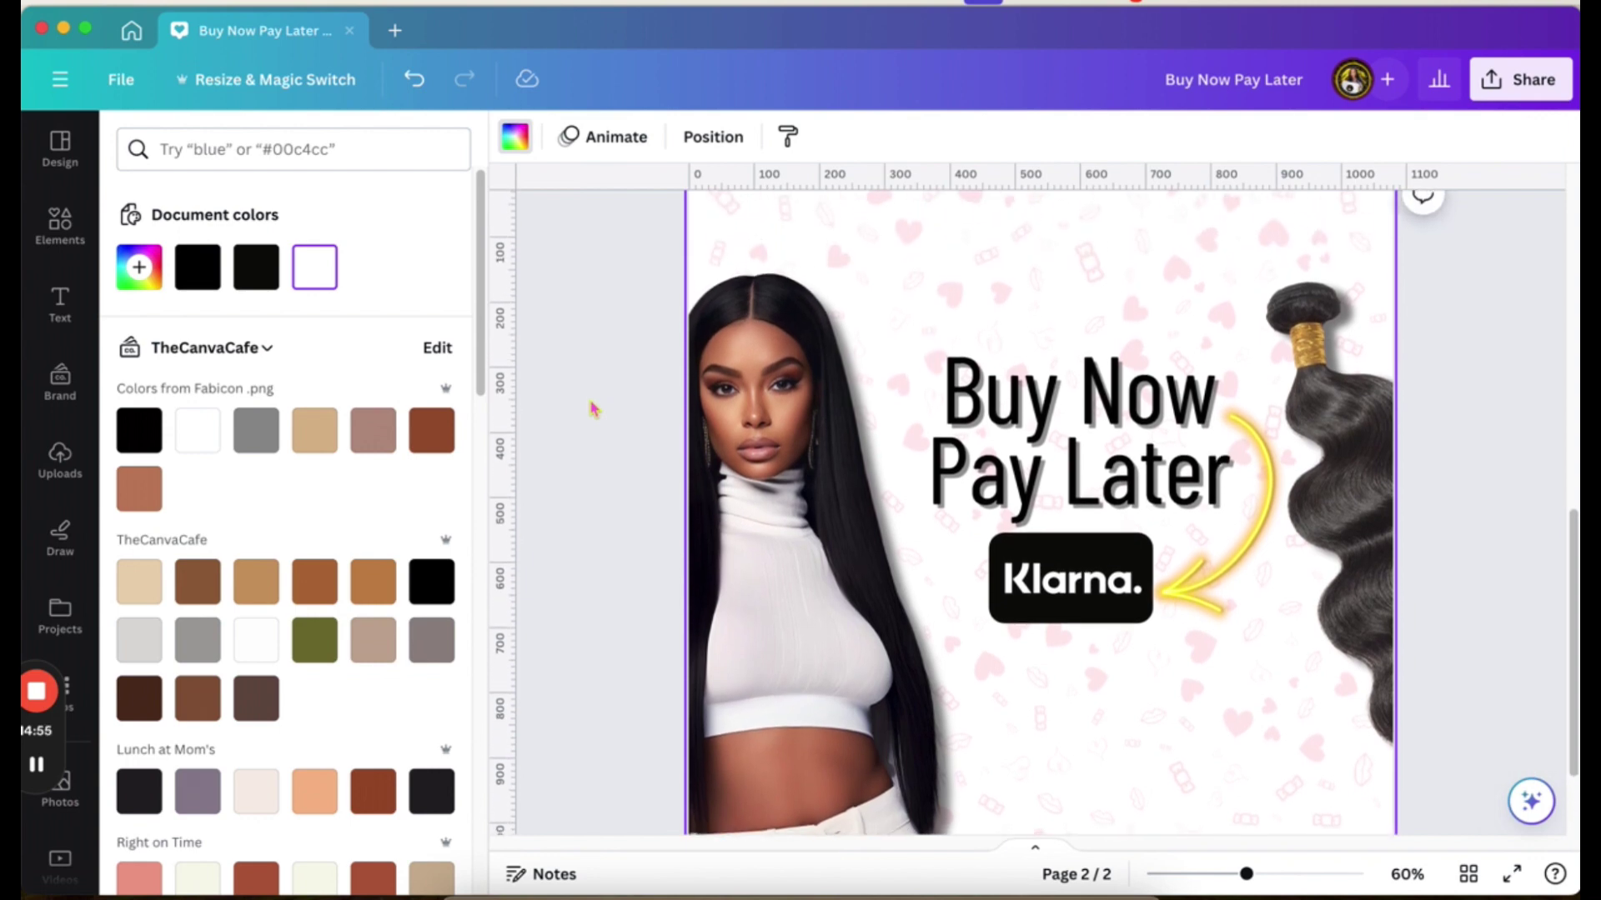
scroll(592, 408, up, 1)
scroll(591, 408, down, 3)
click(907, 644)
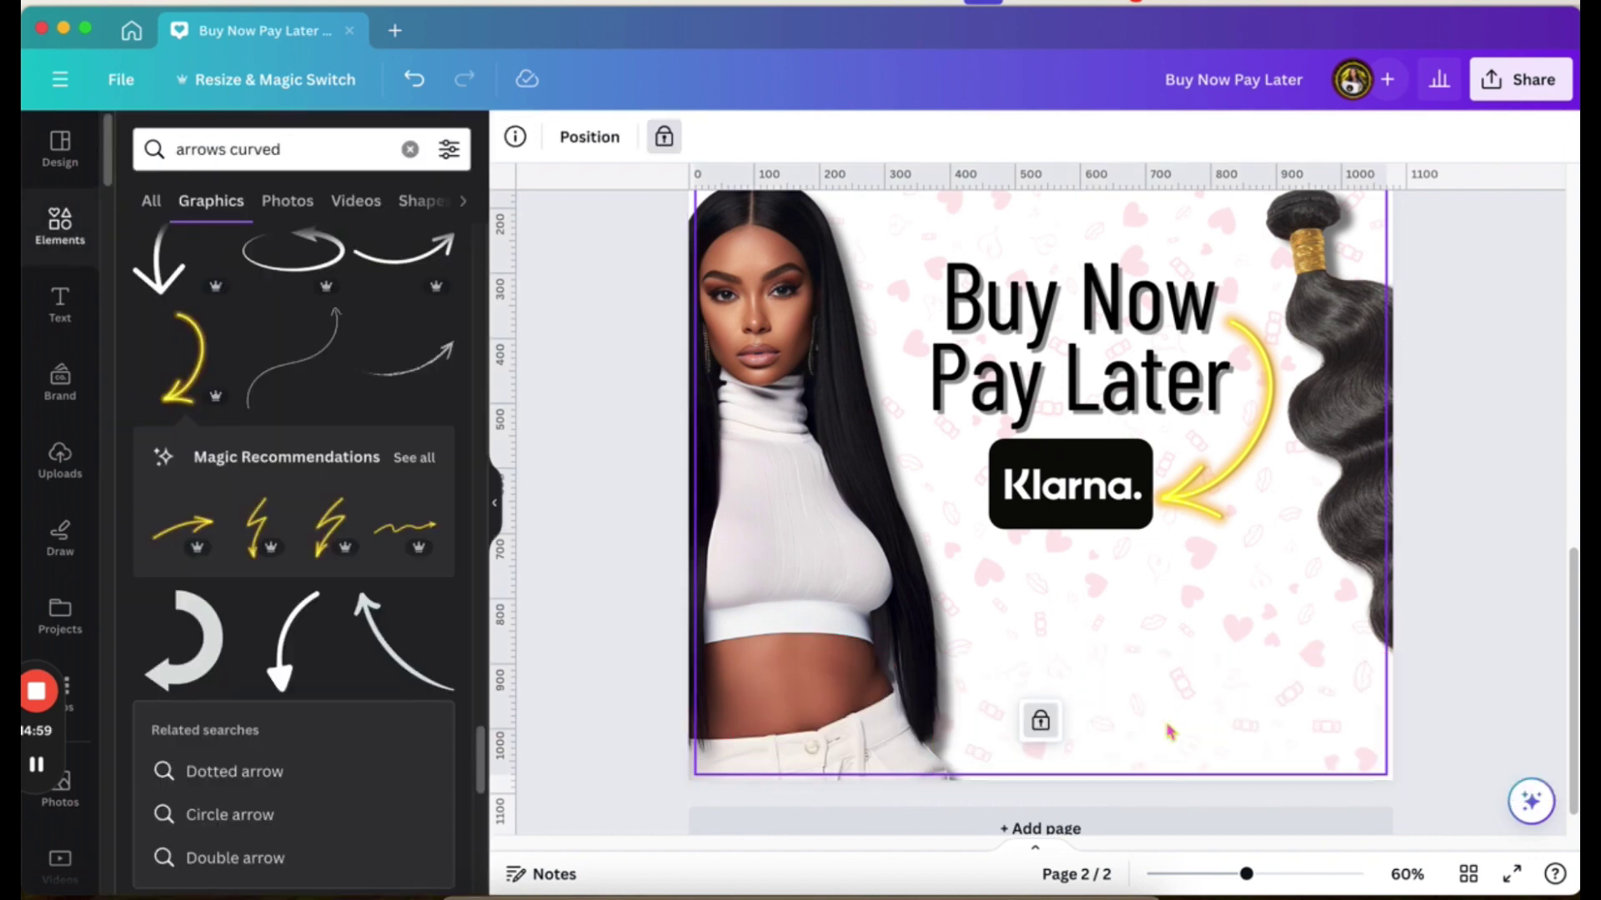
click(1393, 784)
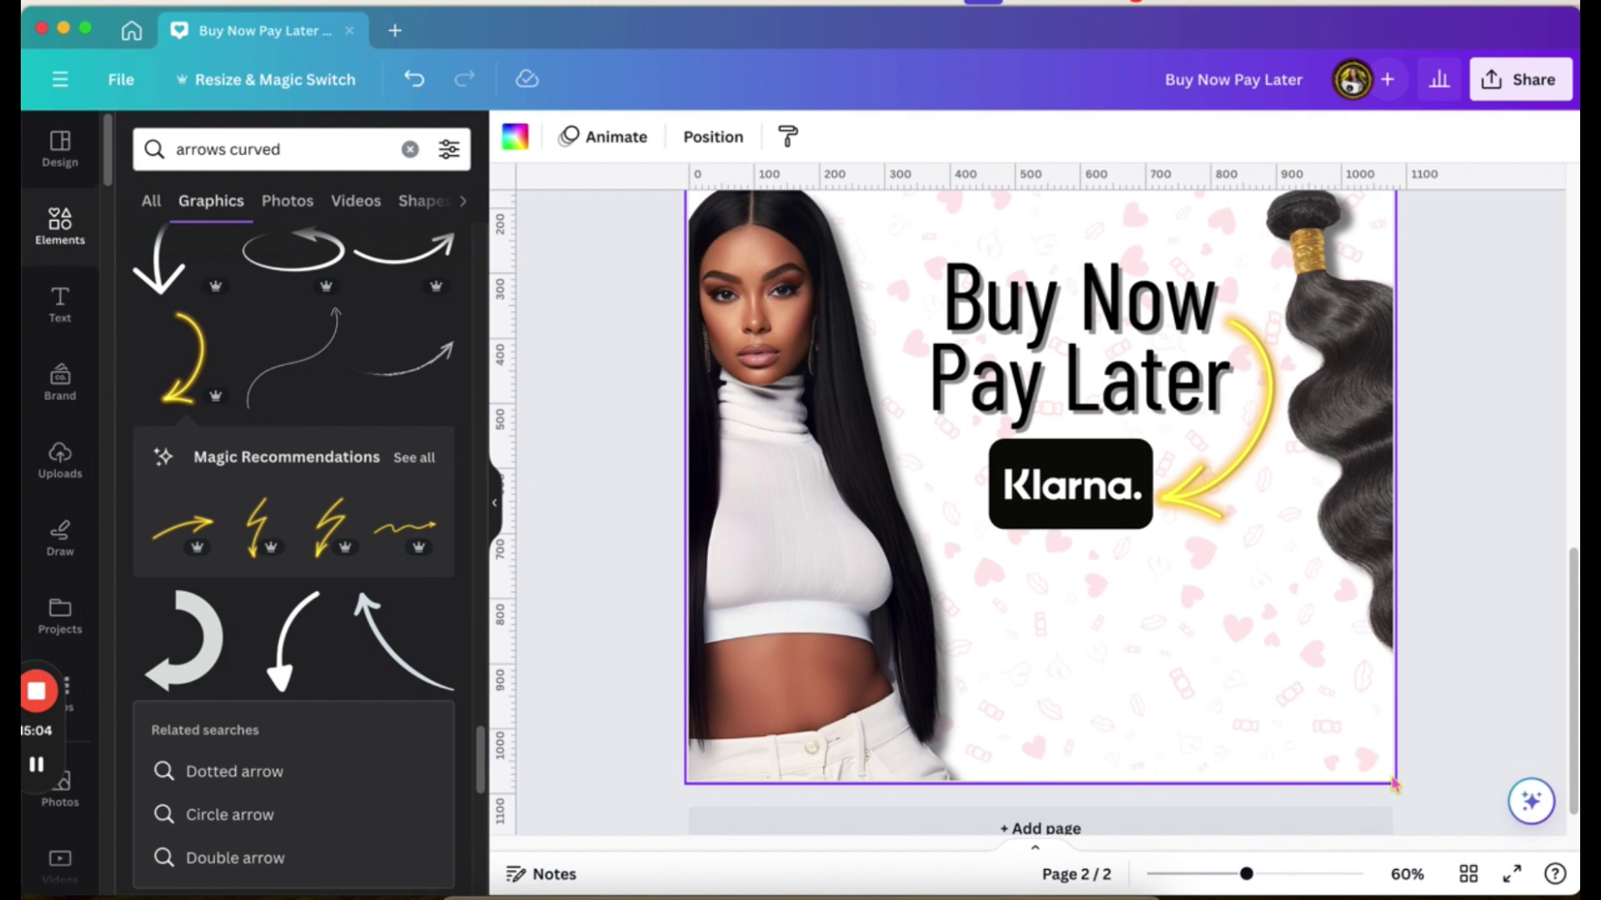
text(t)
text(ww)
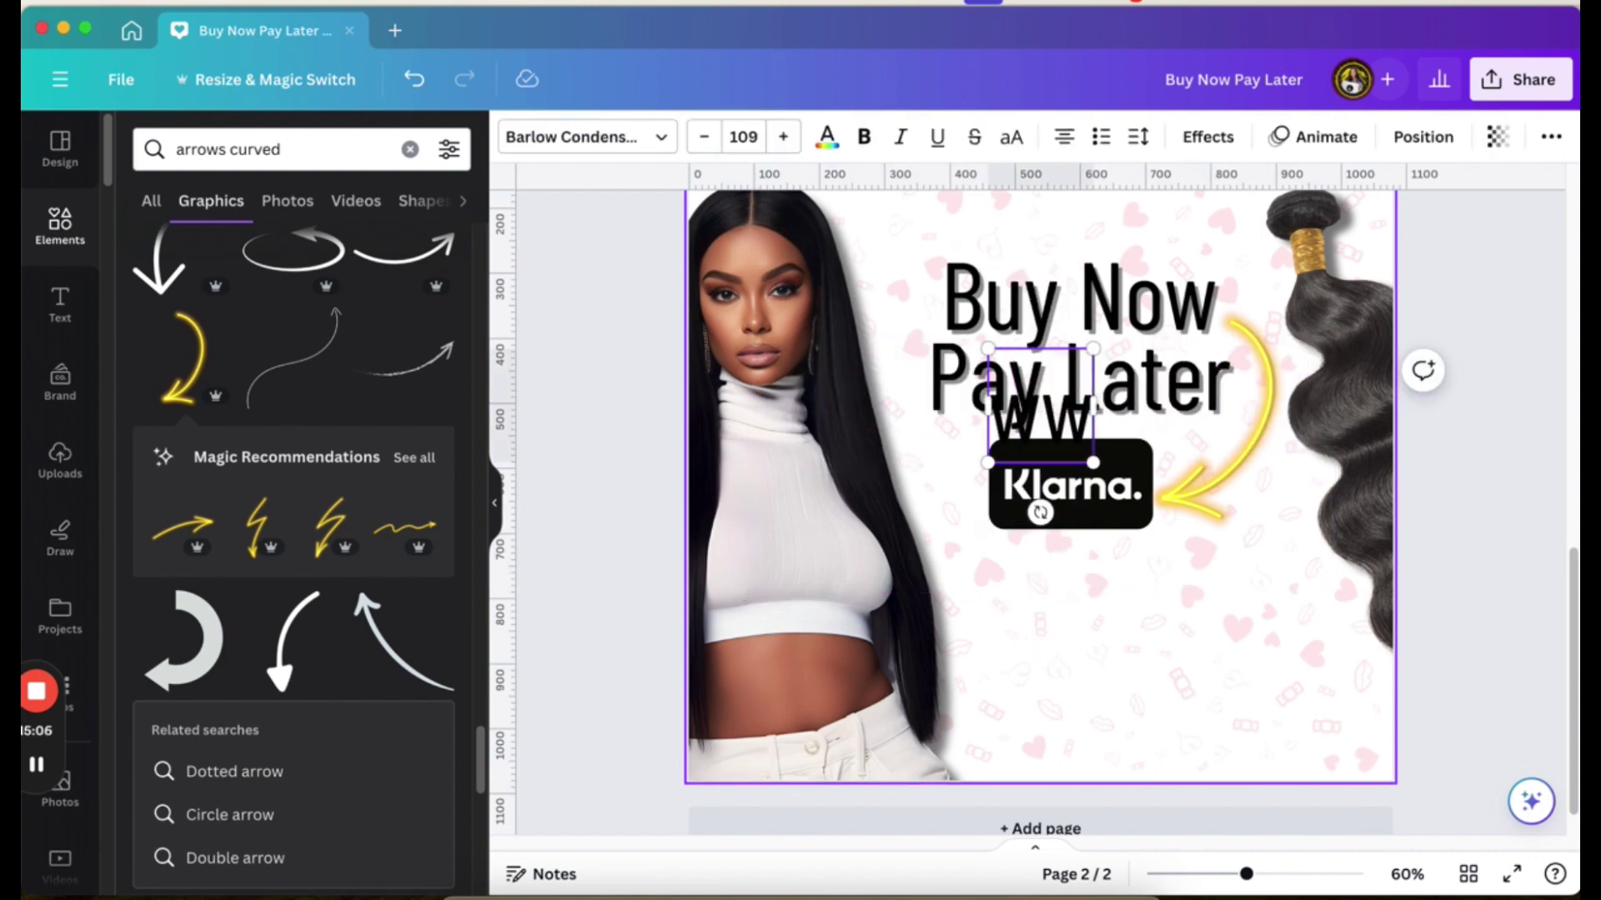
text(w)
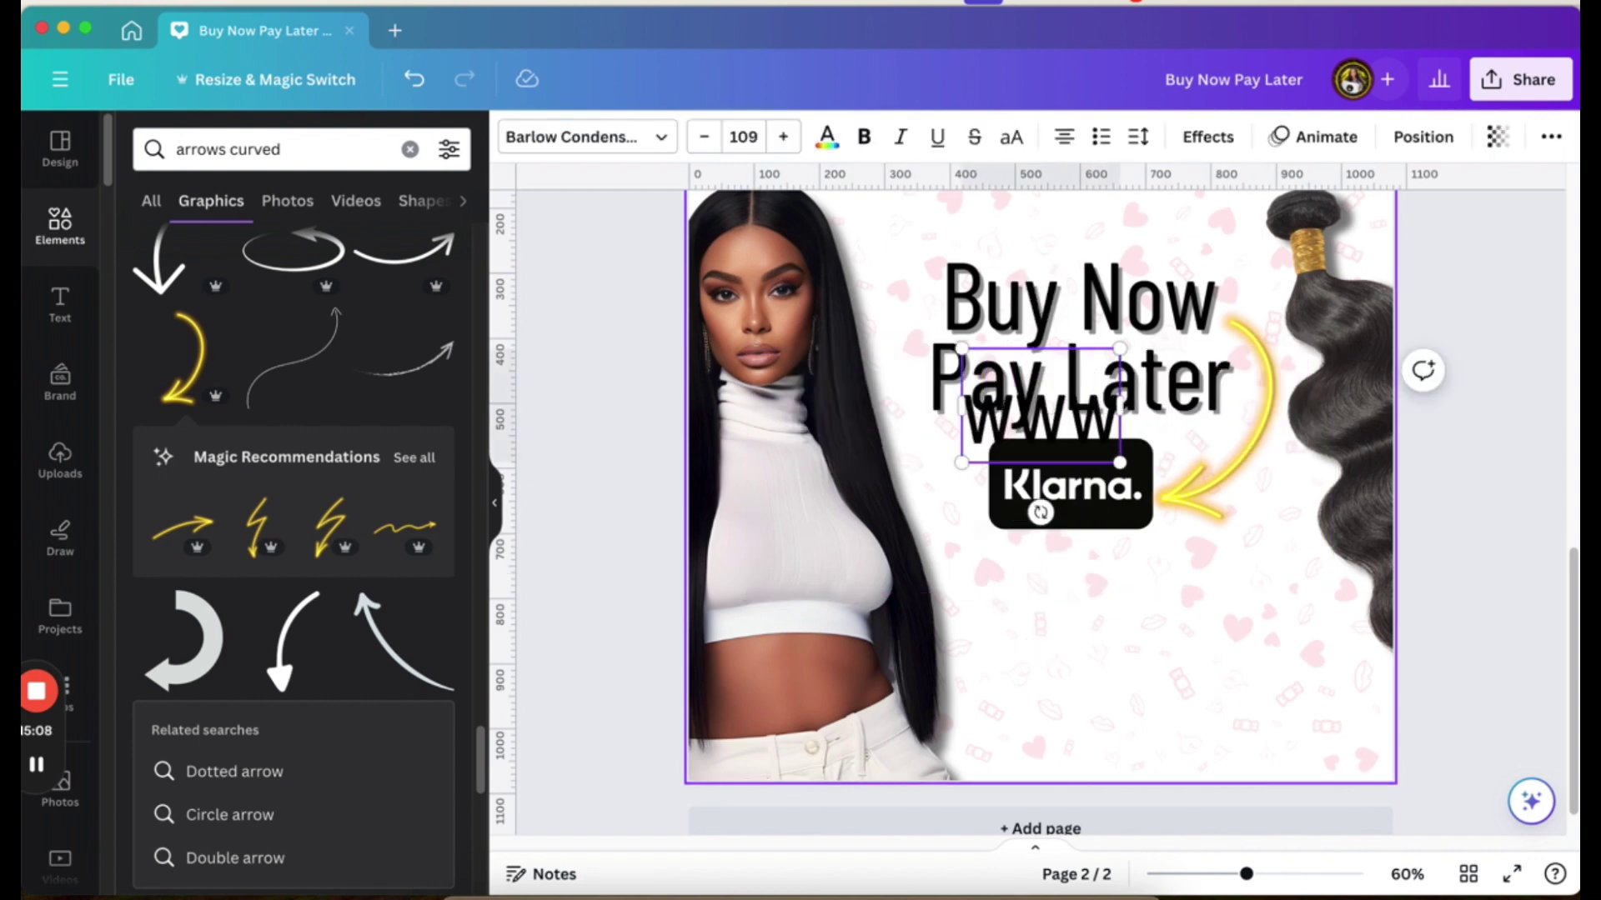
text(.)
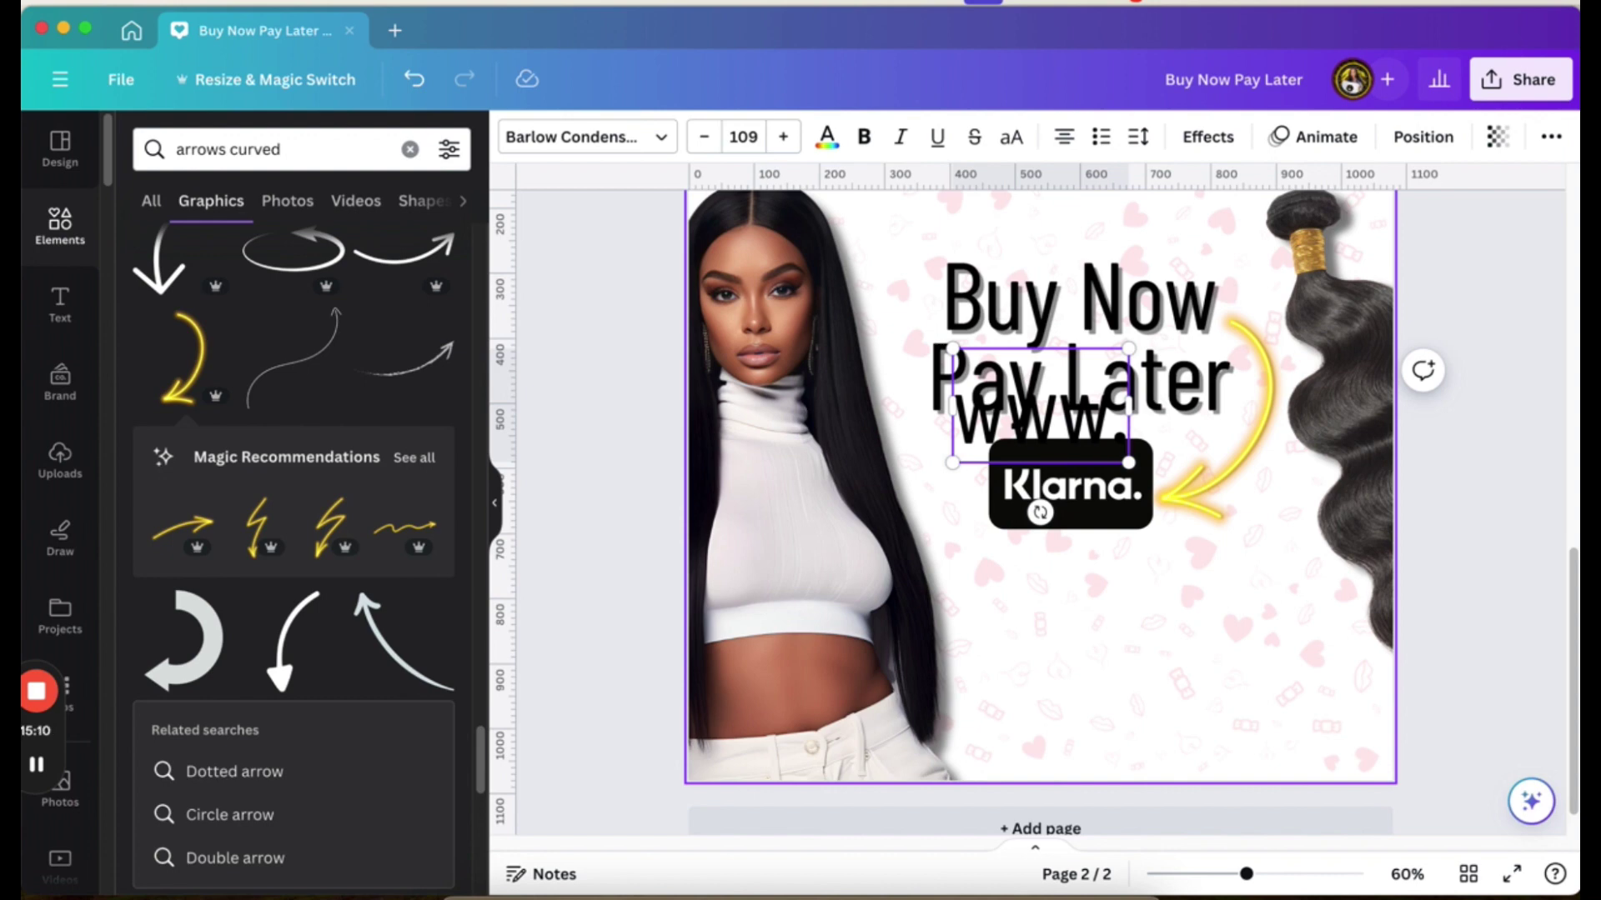
text(canv)
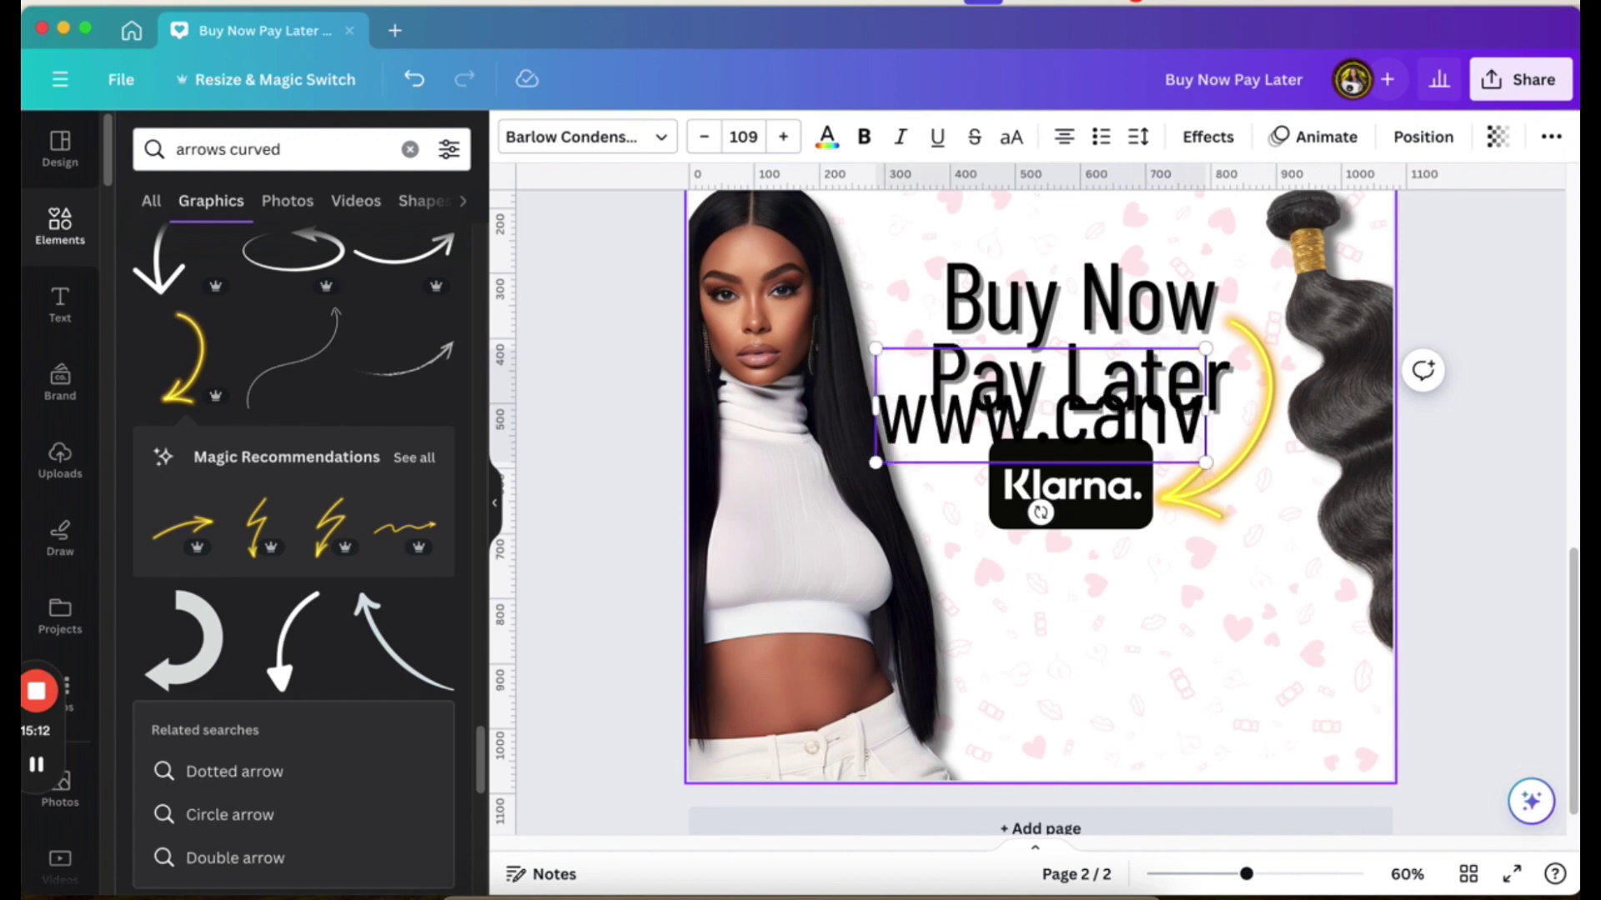
text(ac)
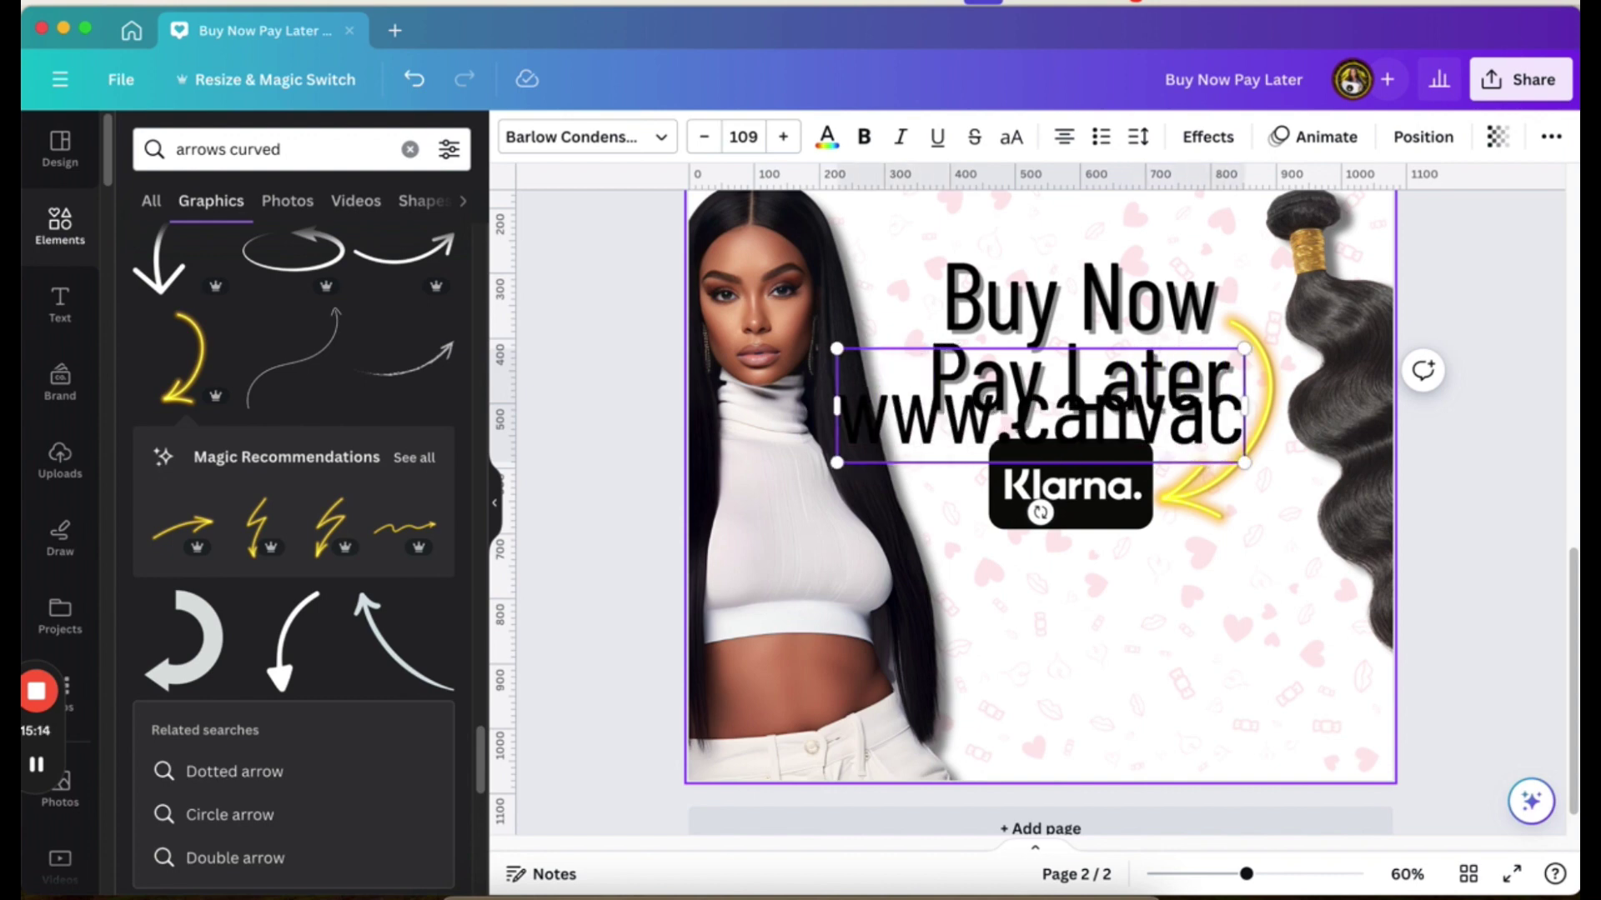
text(afe)
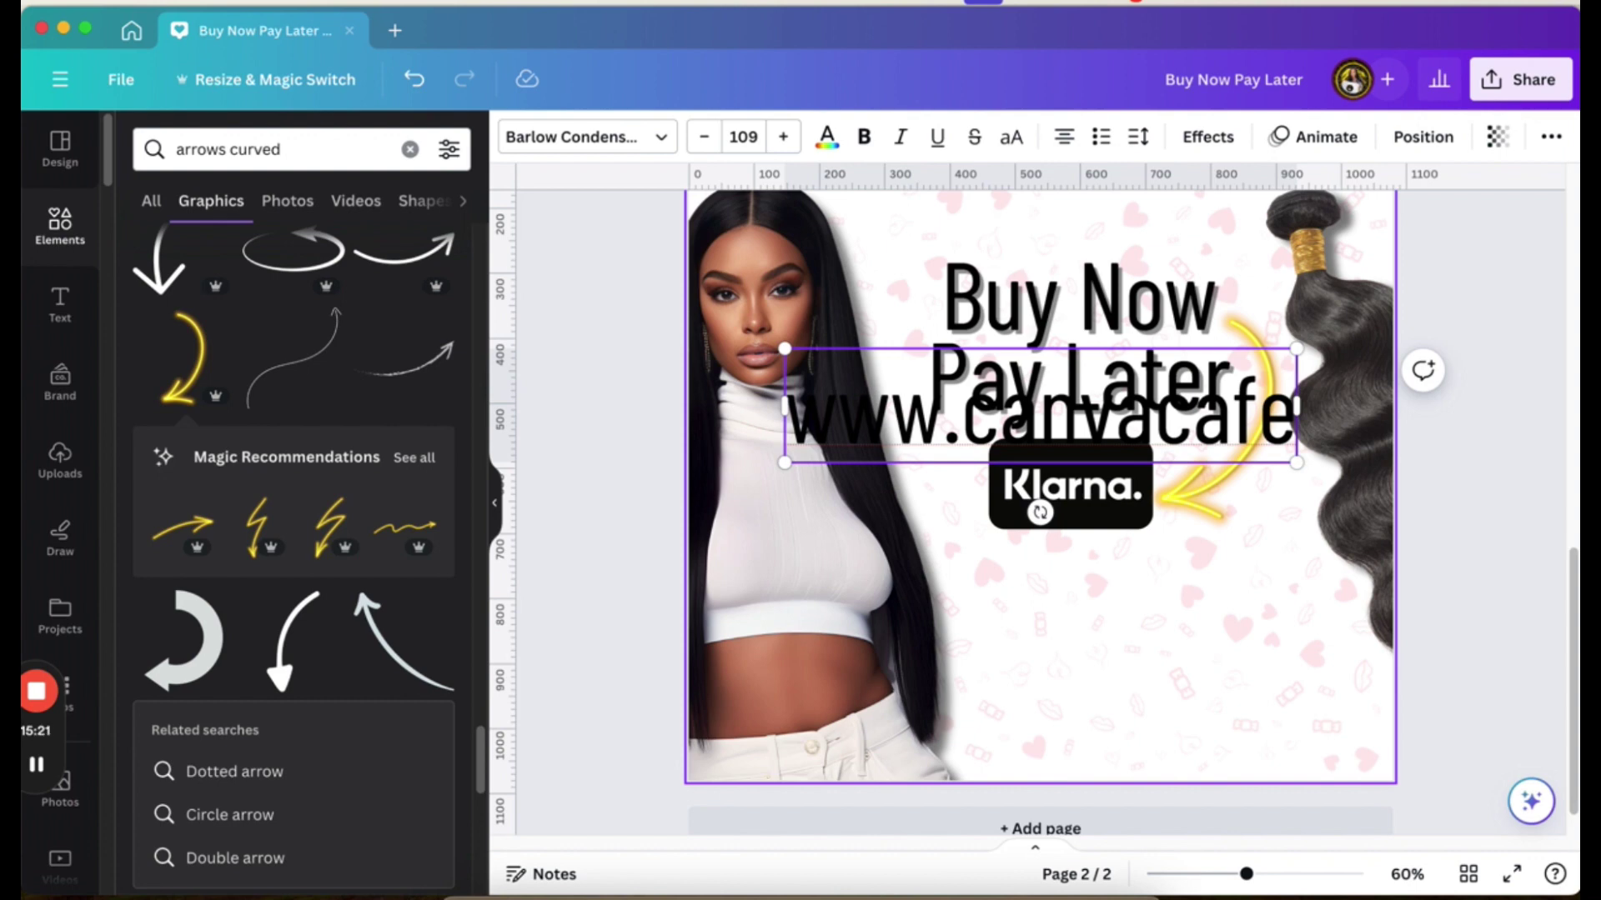
text(.com)
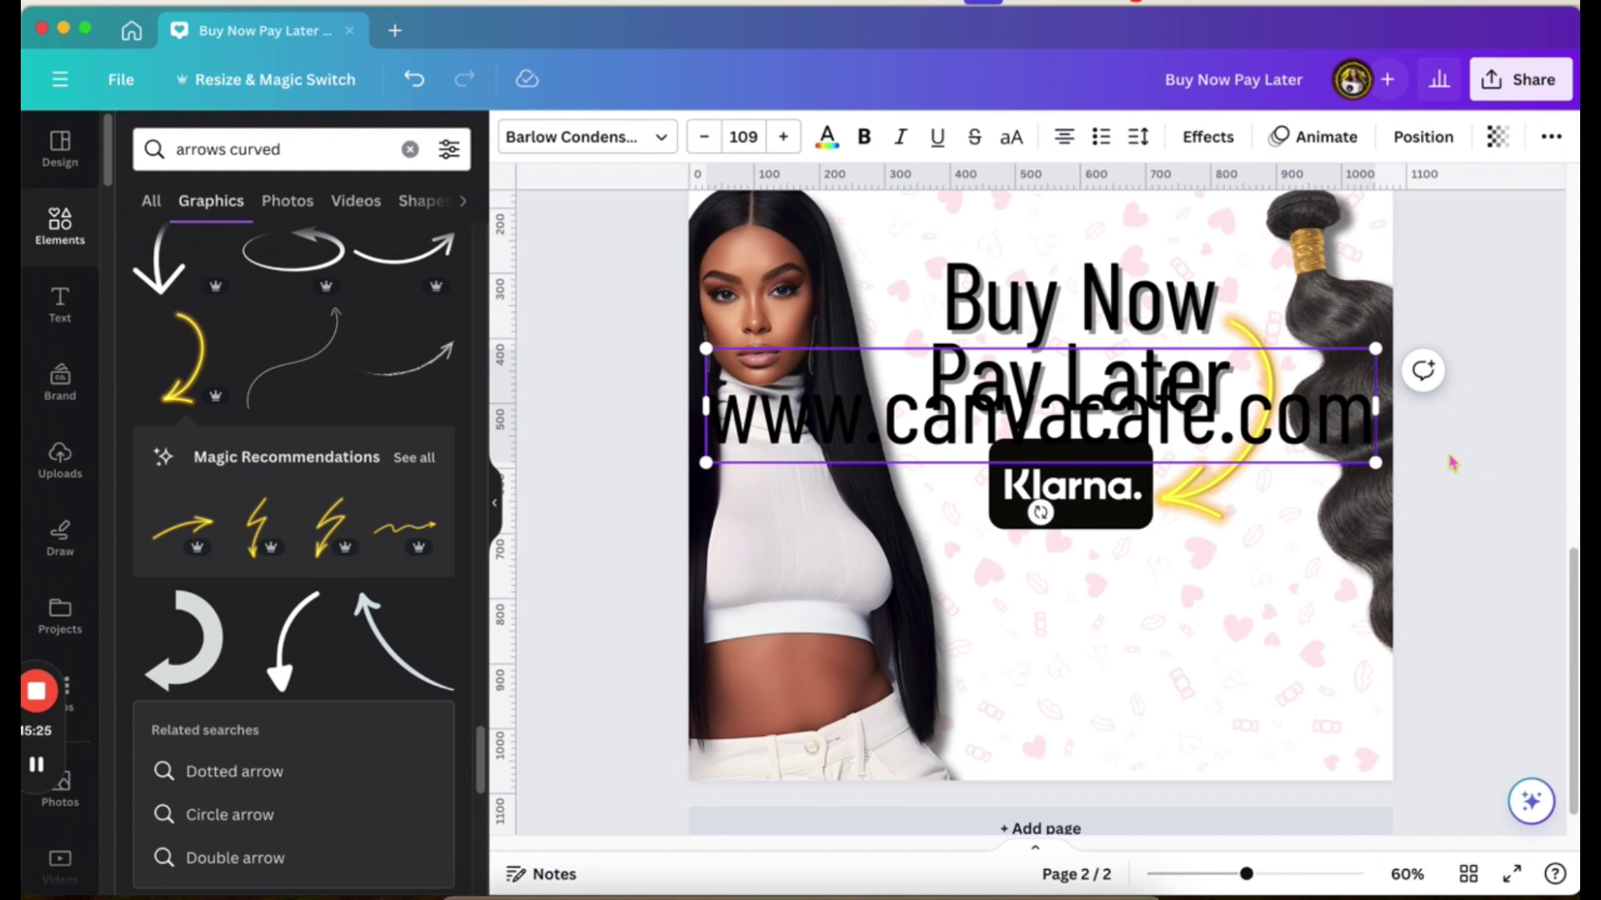
click(884, 415)
text(the)
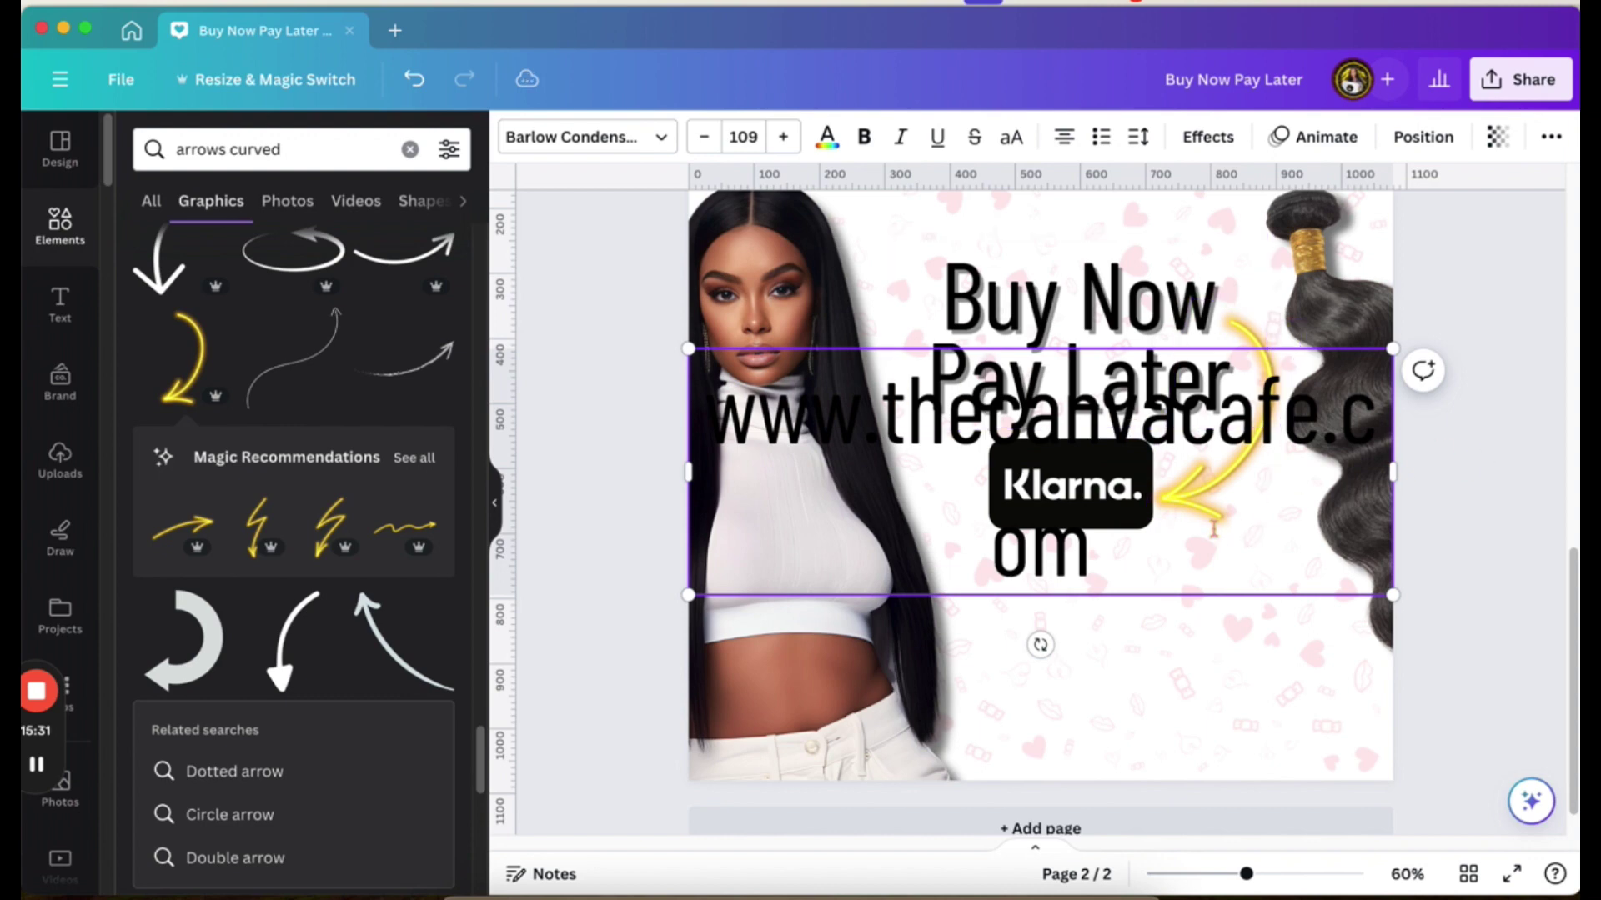
click(1484, 571)
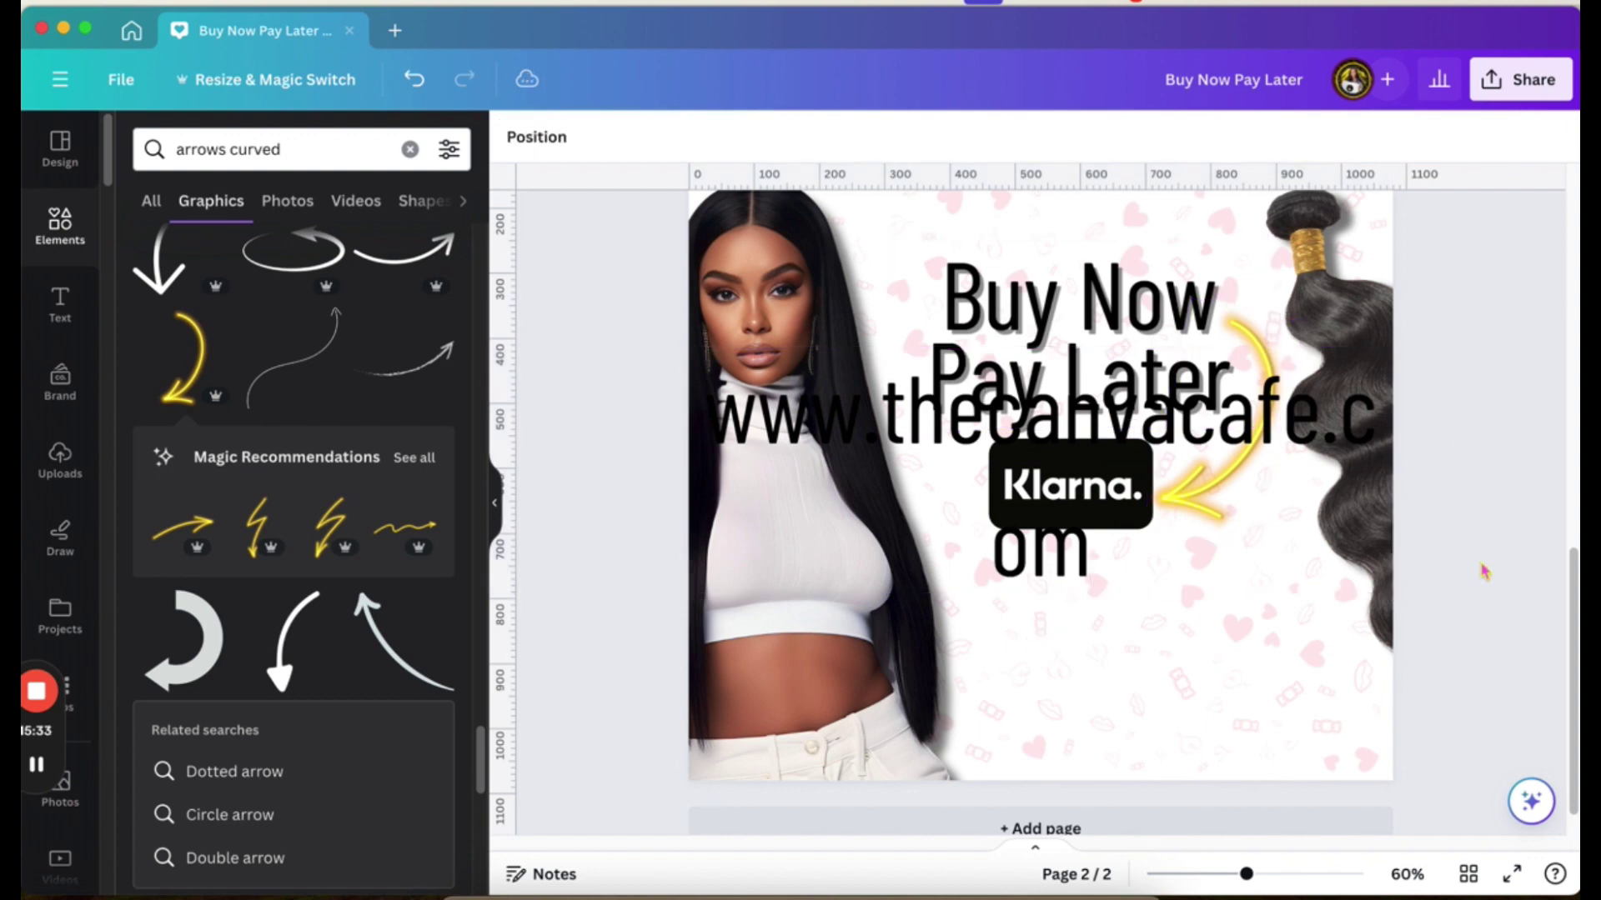
Reduce the website address text to size 24 and place it near the bottom edge of page 2, below the Klarna logo.
click(1077, 530)
drag(1073, 565, 988, 622)
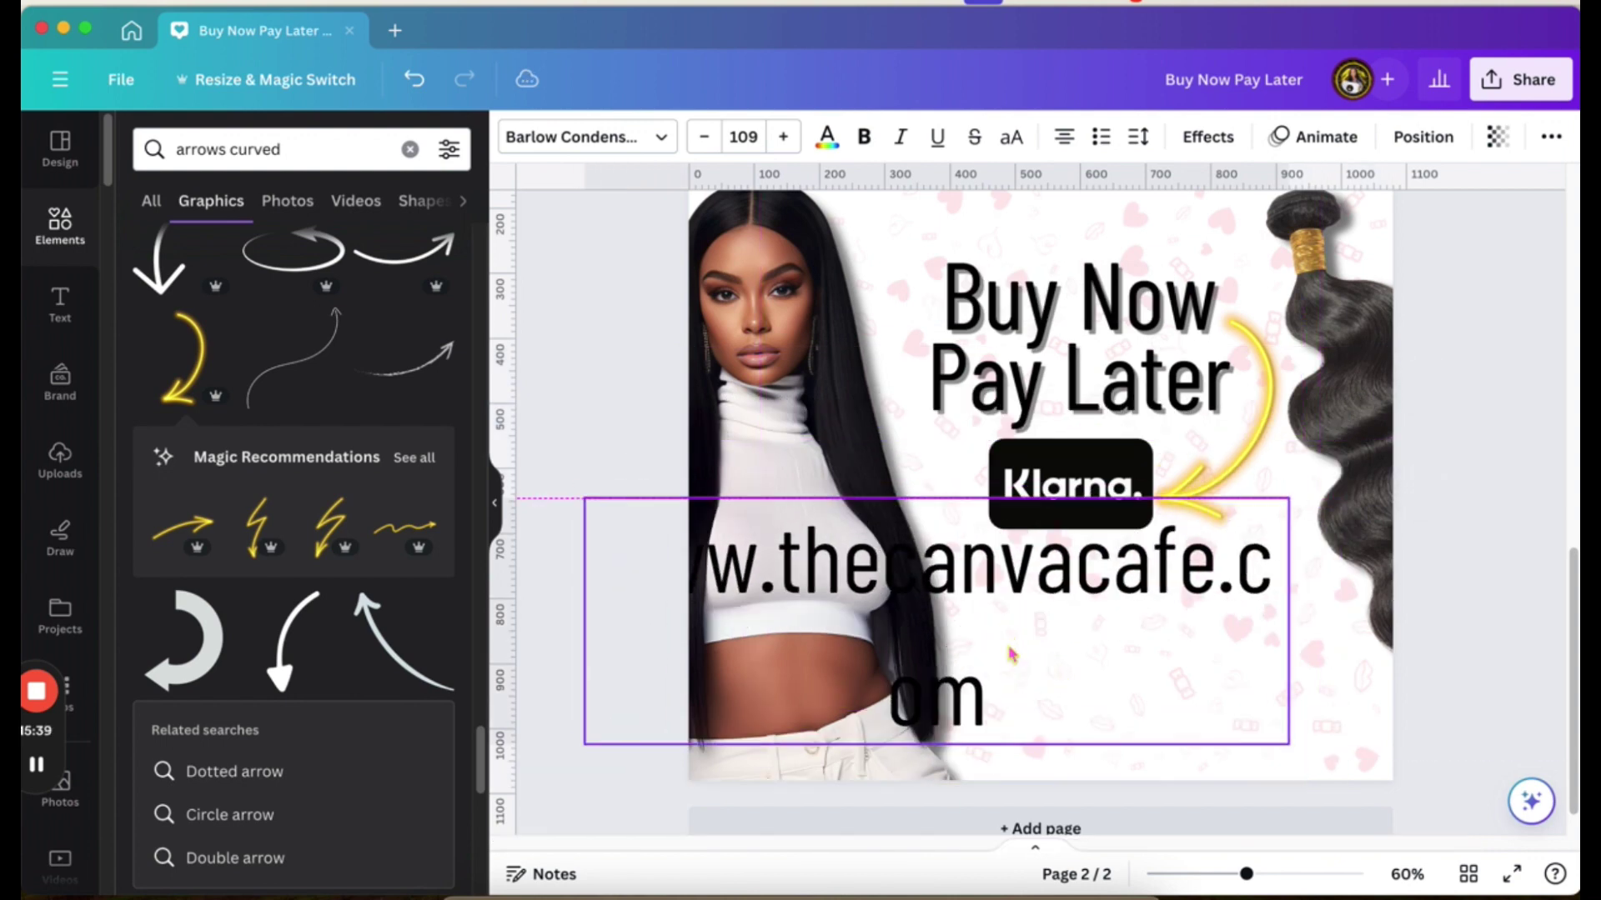
drag(1416, 613, 1454, 600)
drag(708, 543, 1278, 548)
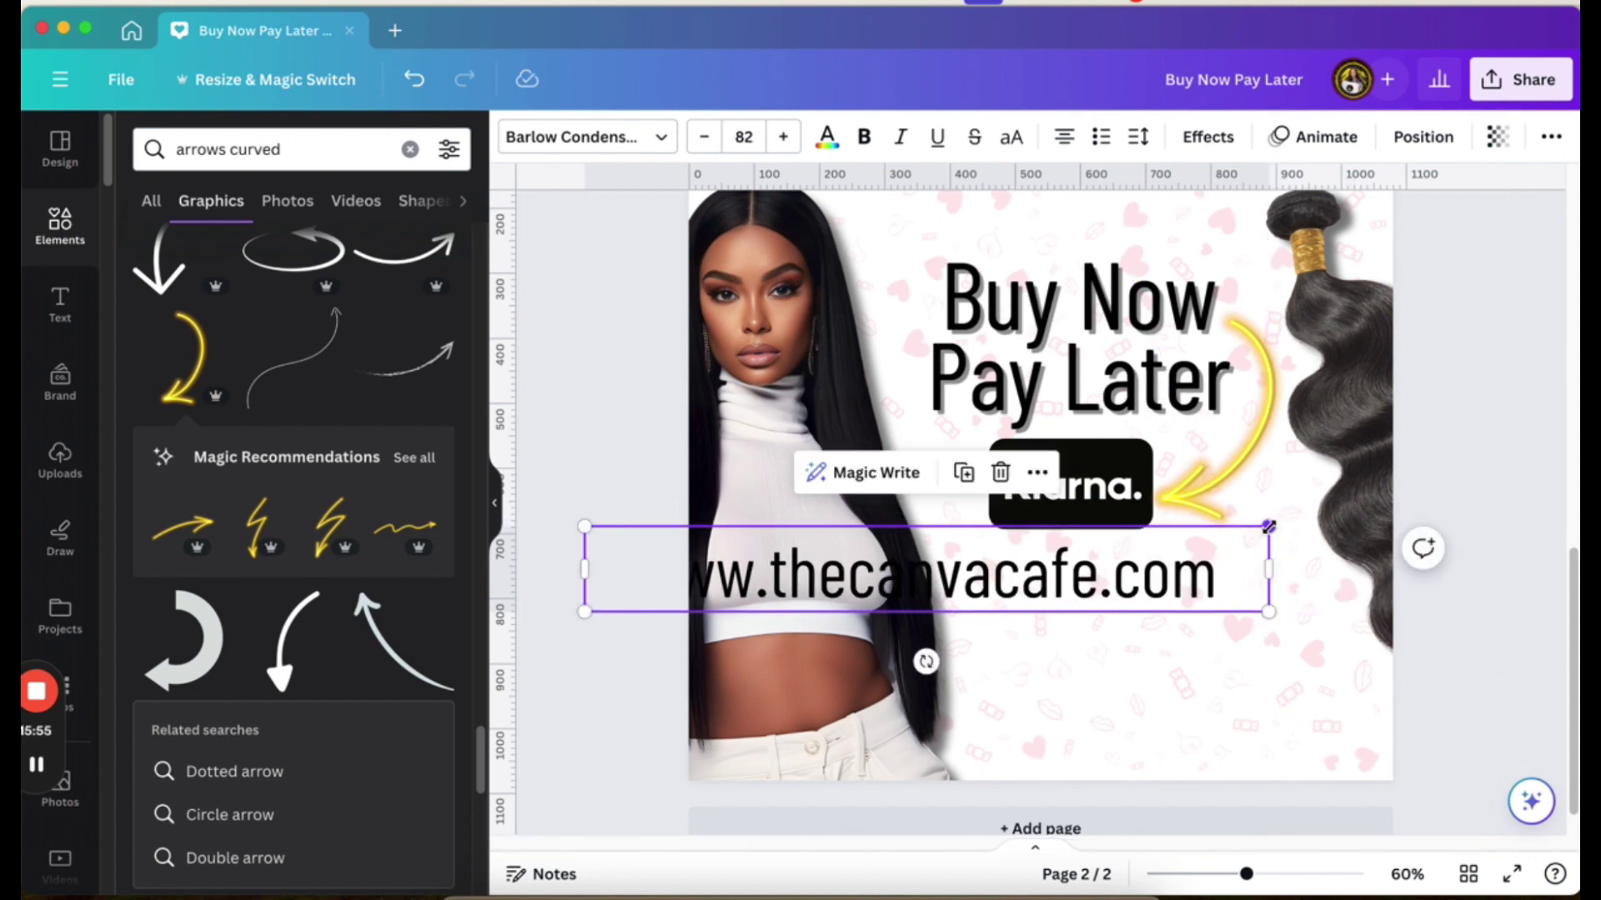
drag(1260, 533, 1101, 612)
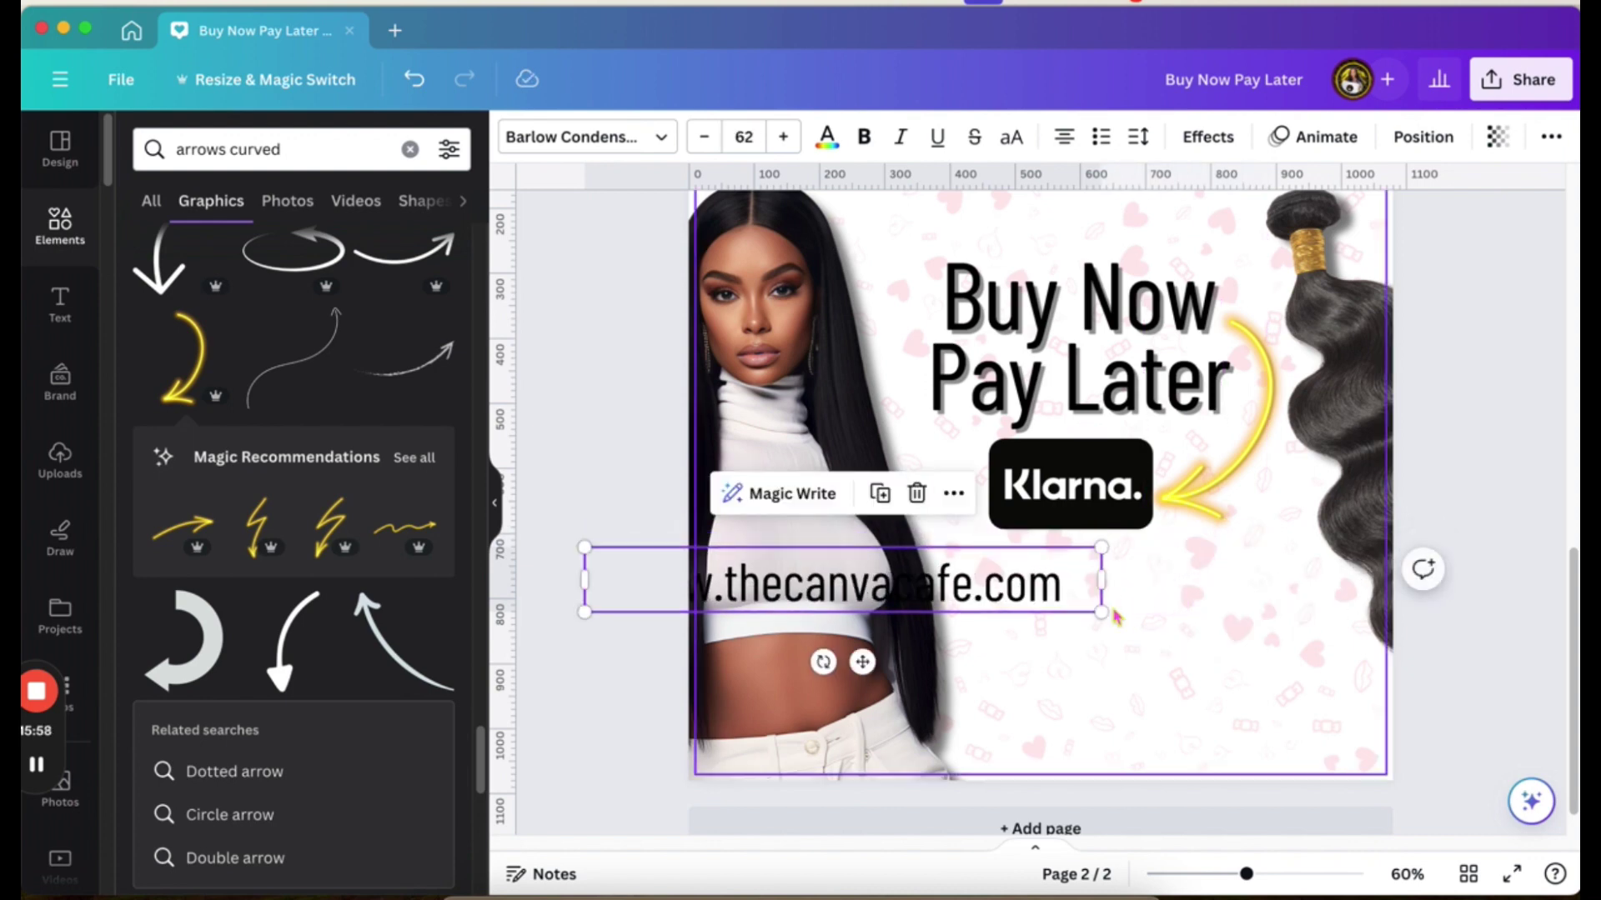
click(745, 138)
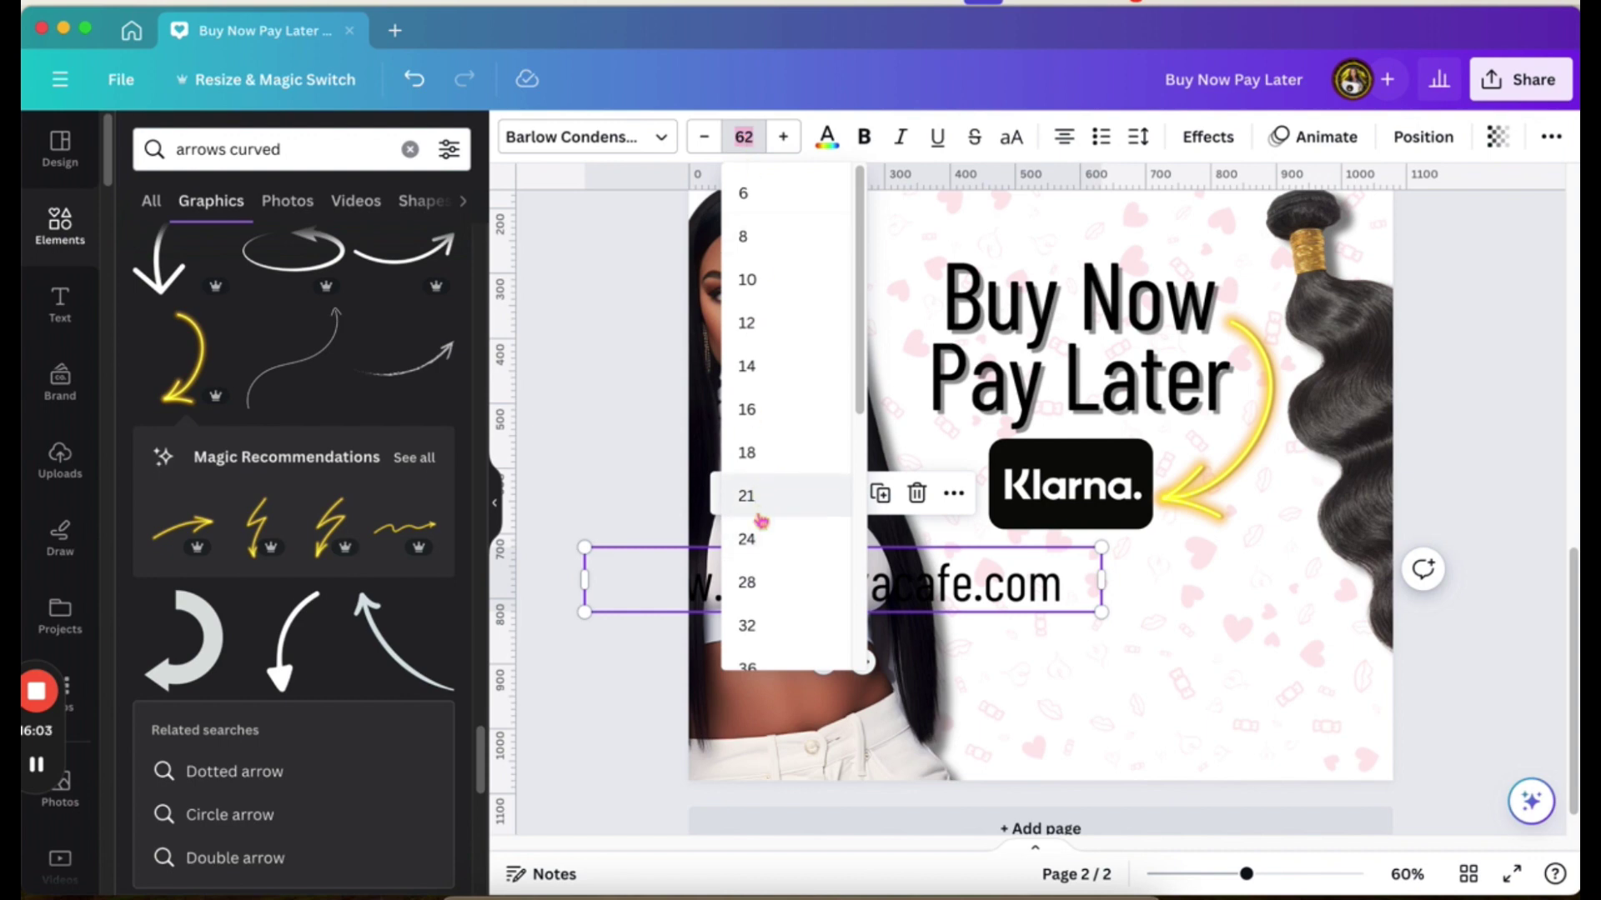
click(750, 541)
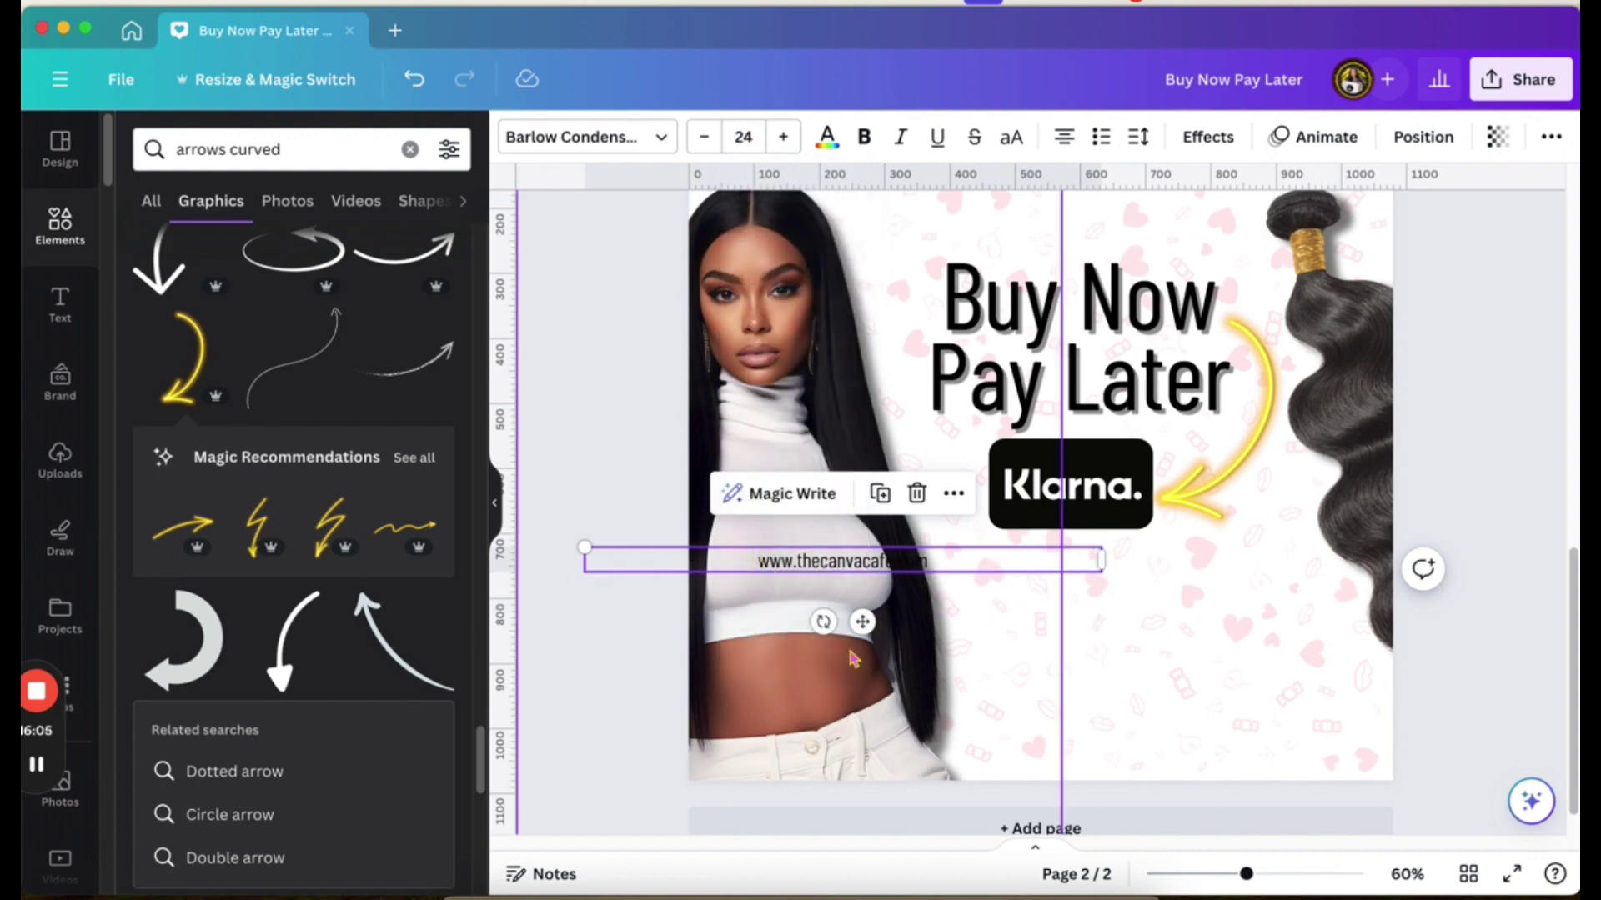
drag(861, 622, 1076, 807)
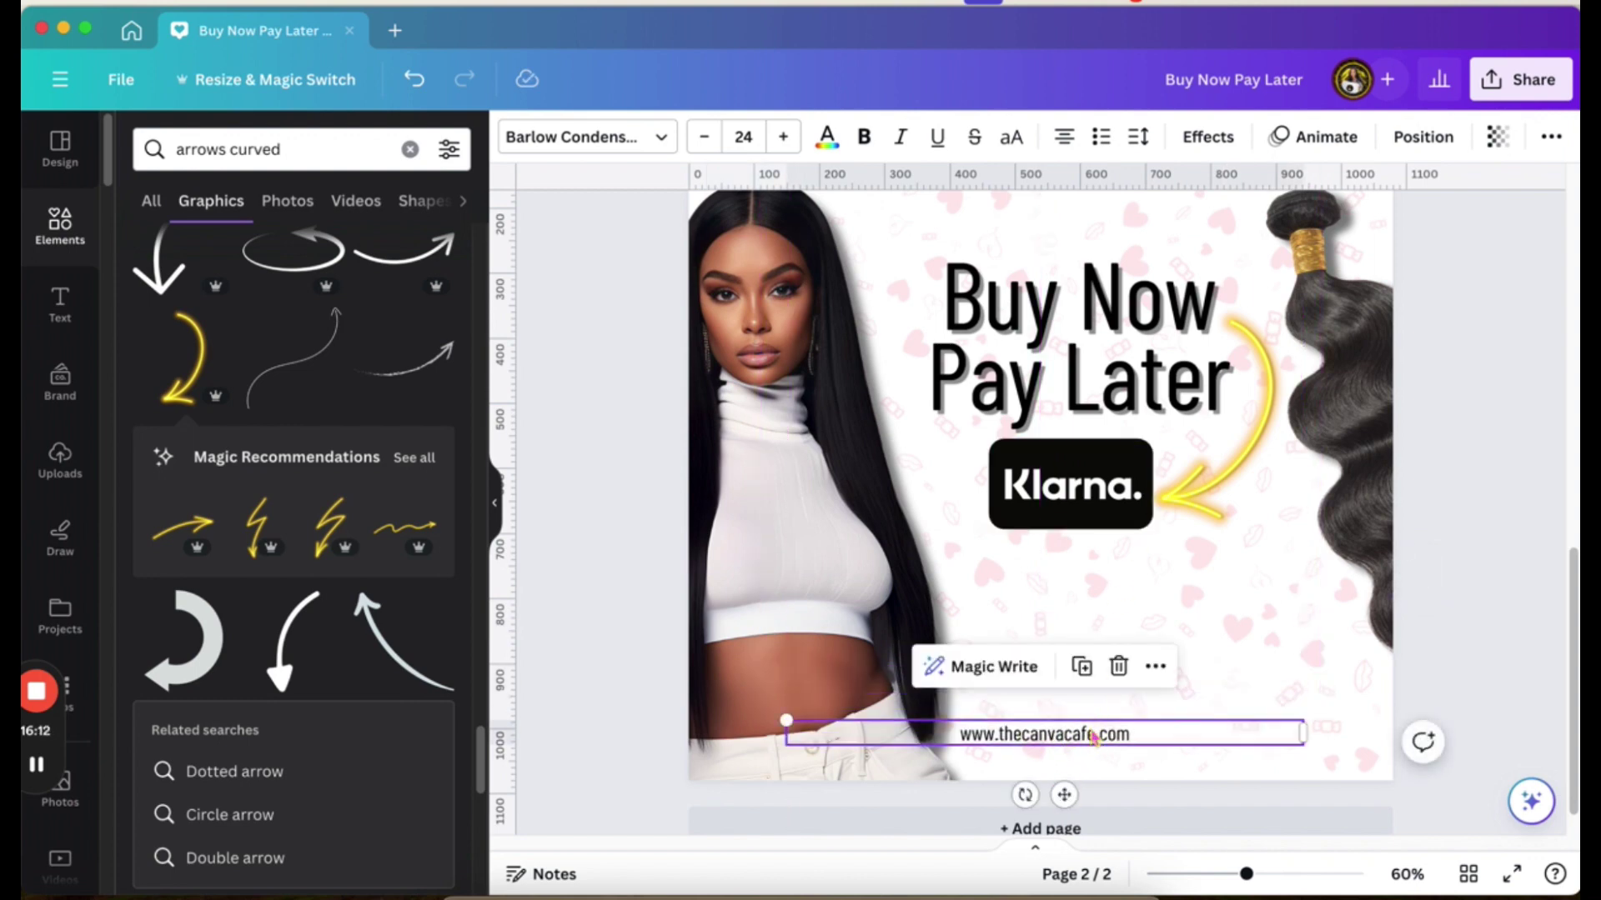
Set the website address text's letter spacing to 676 and shift it slightly lower and to the right, closer to the page's bottom edge.
click(1138, 139)
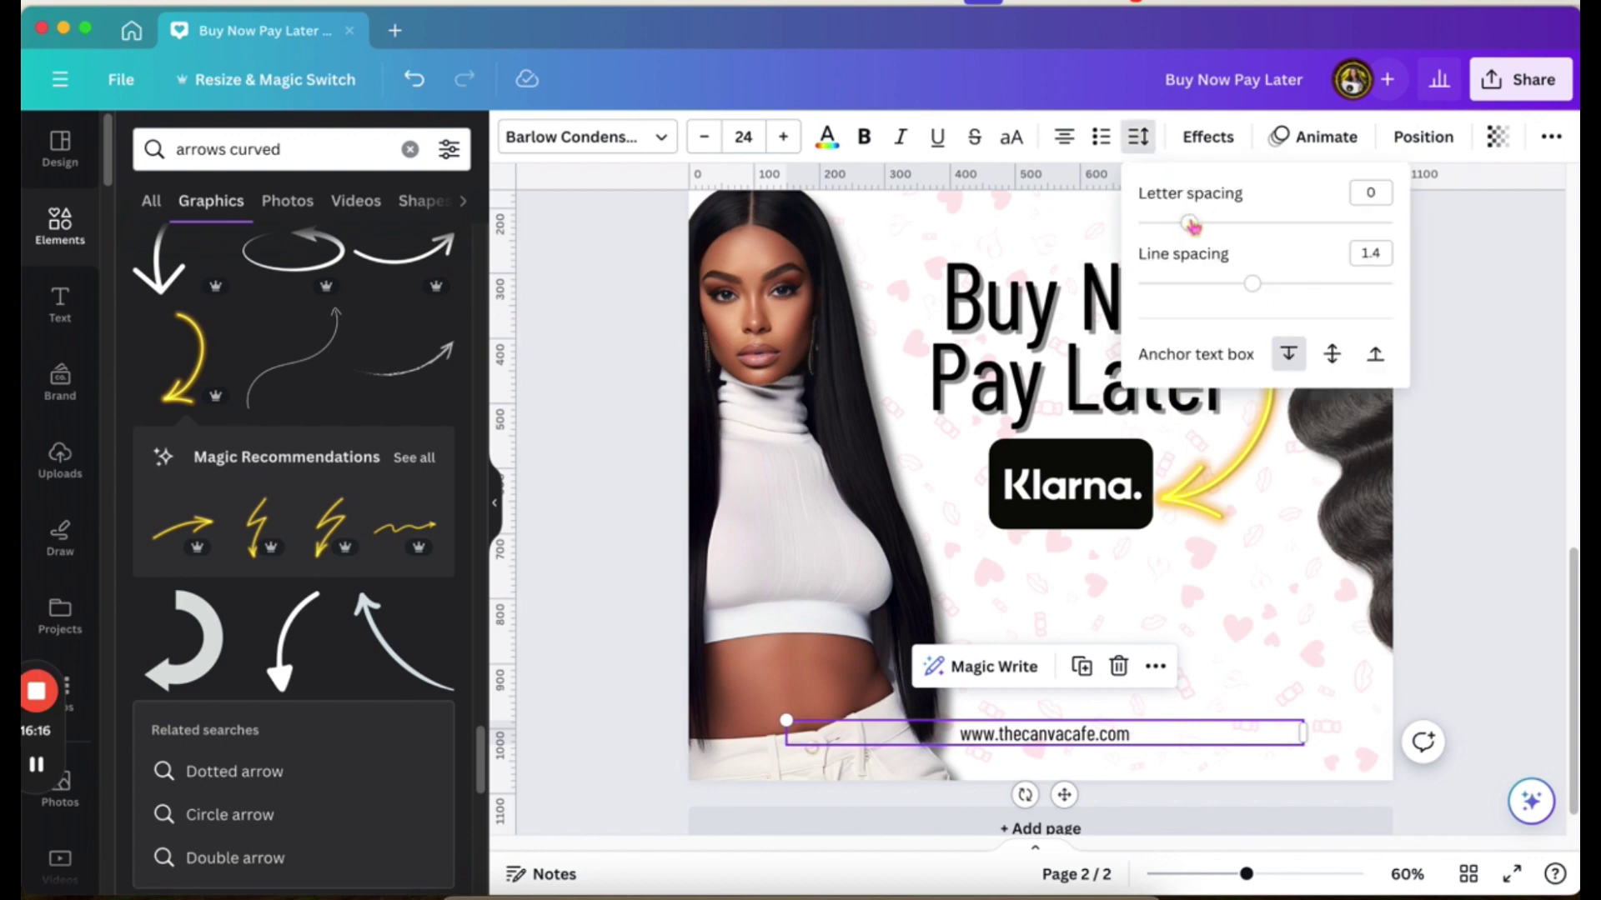
drag(1193, 225, 1366, 221)
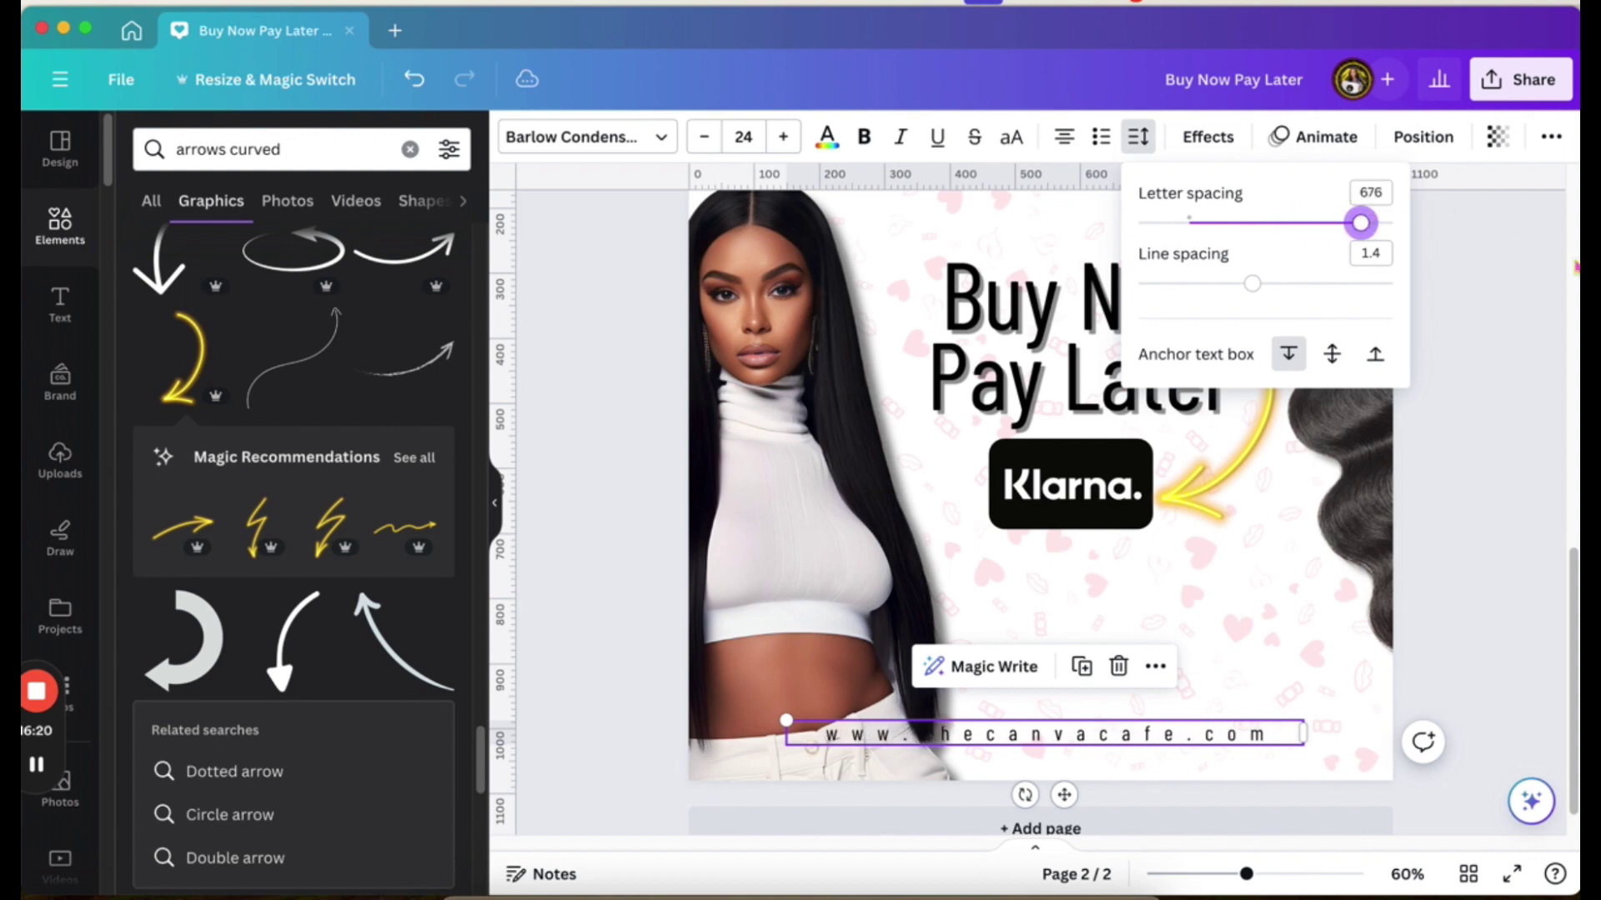
click(1496, 289)
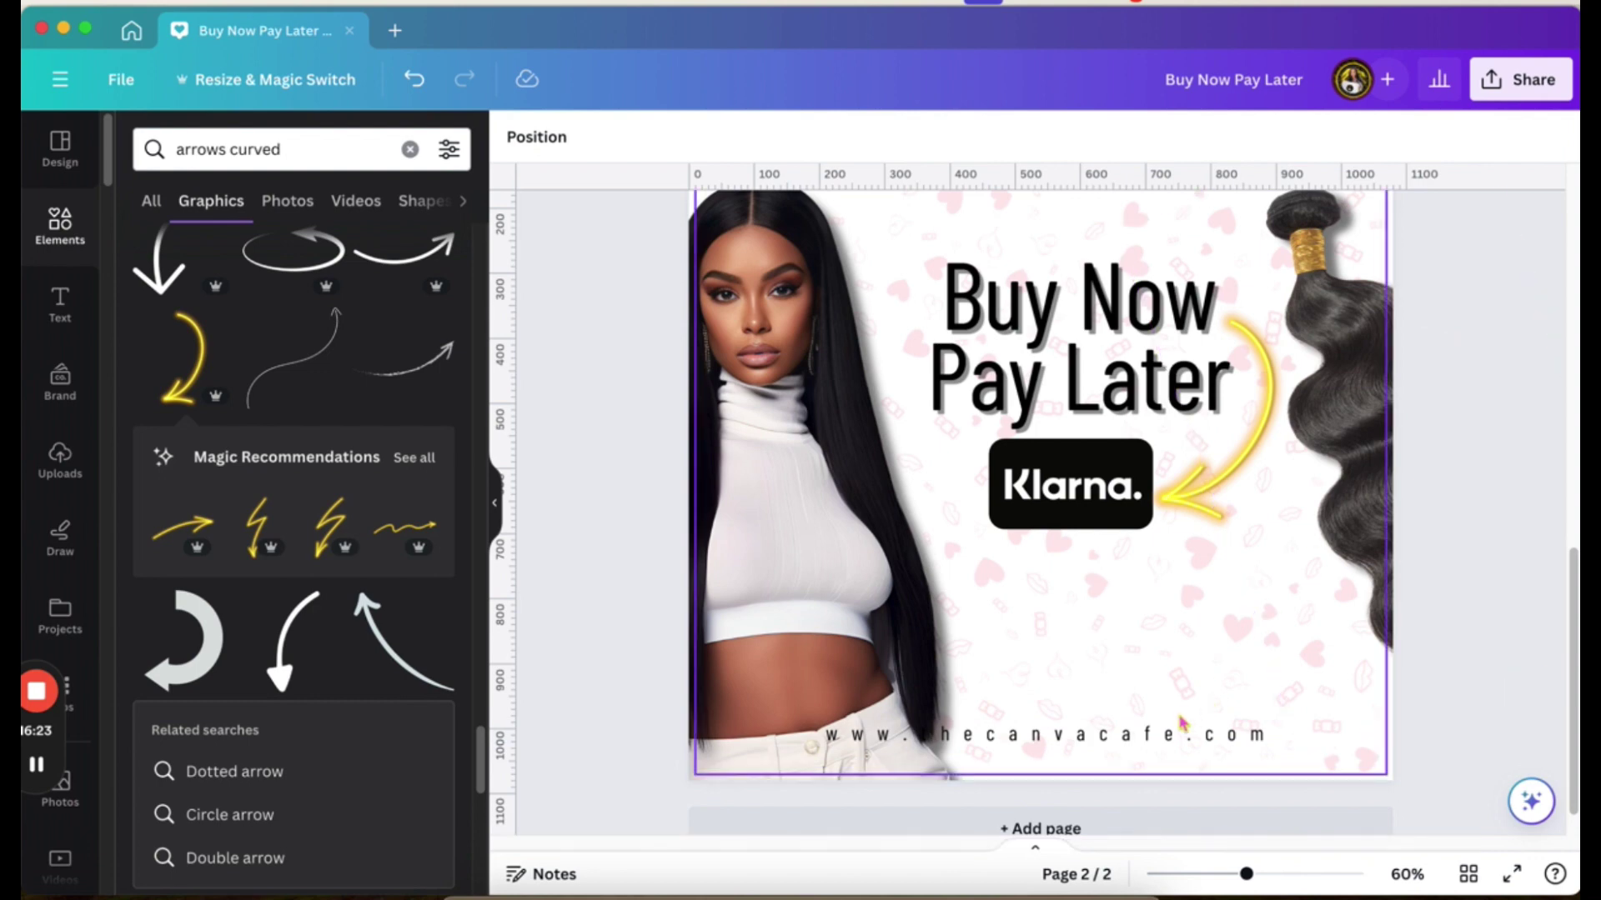
click(1165, 743)
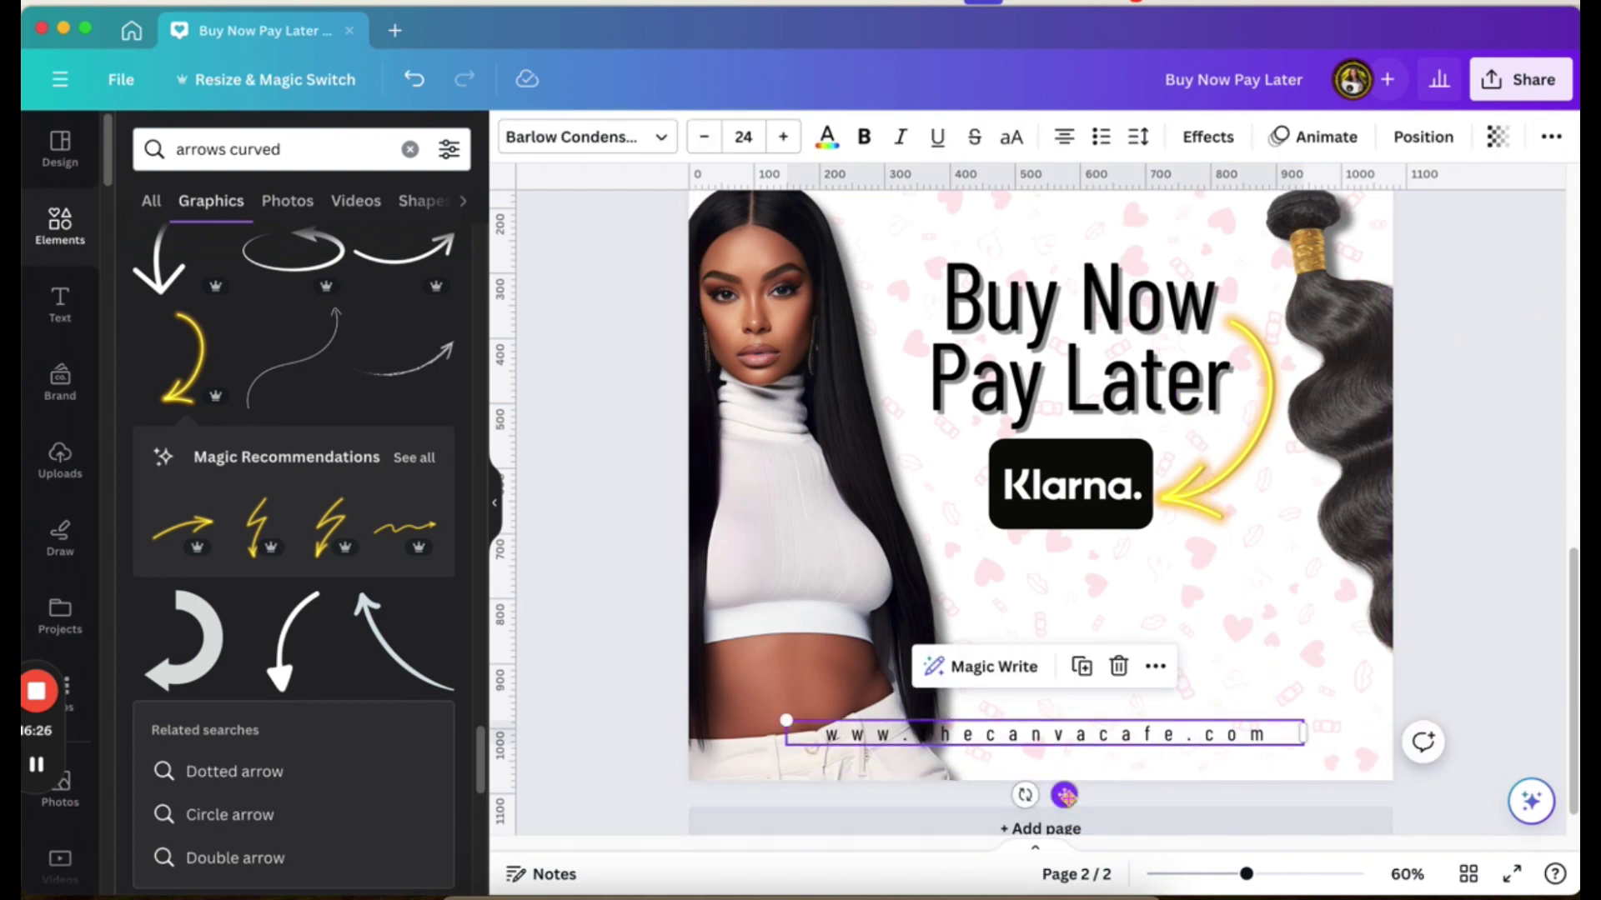
drag(1064, 794, 1092, 830)
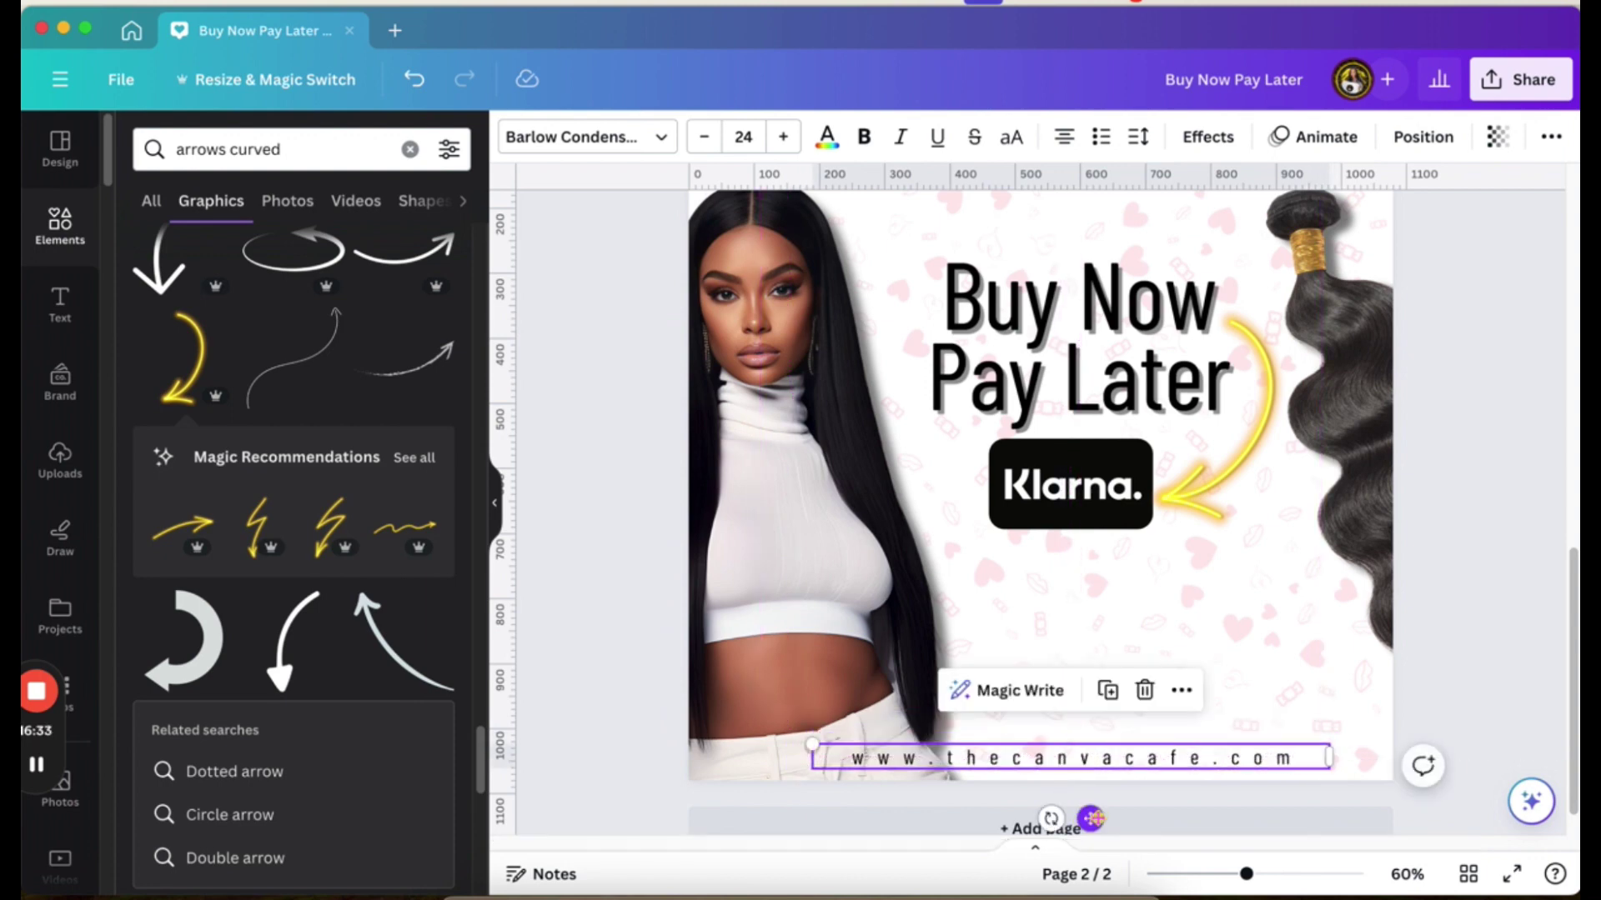
click(1475, 492)
Try the hot pink, green and black colors from the Skateboard Style palette as page 2's background.
scroll(1475, 492, up, 2)
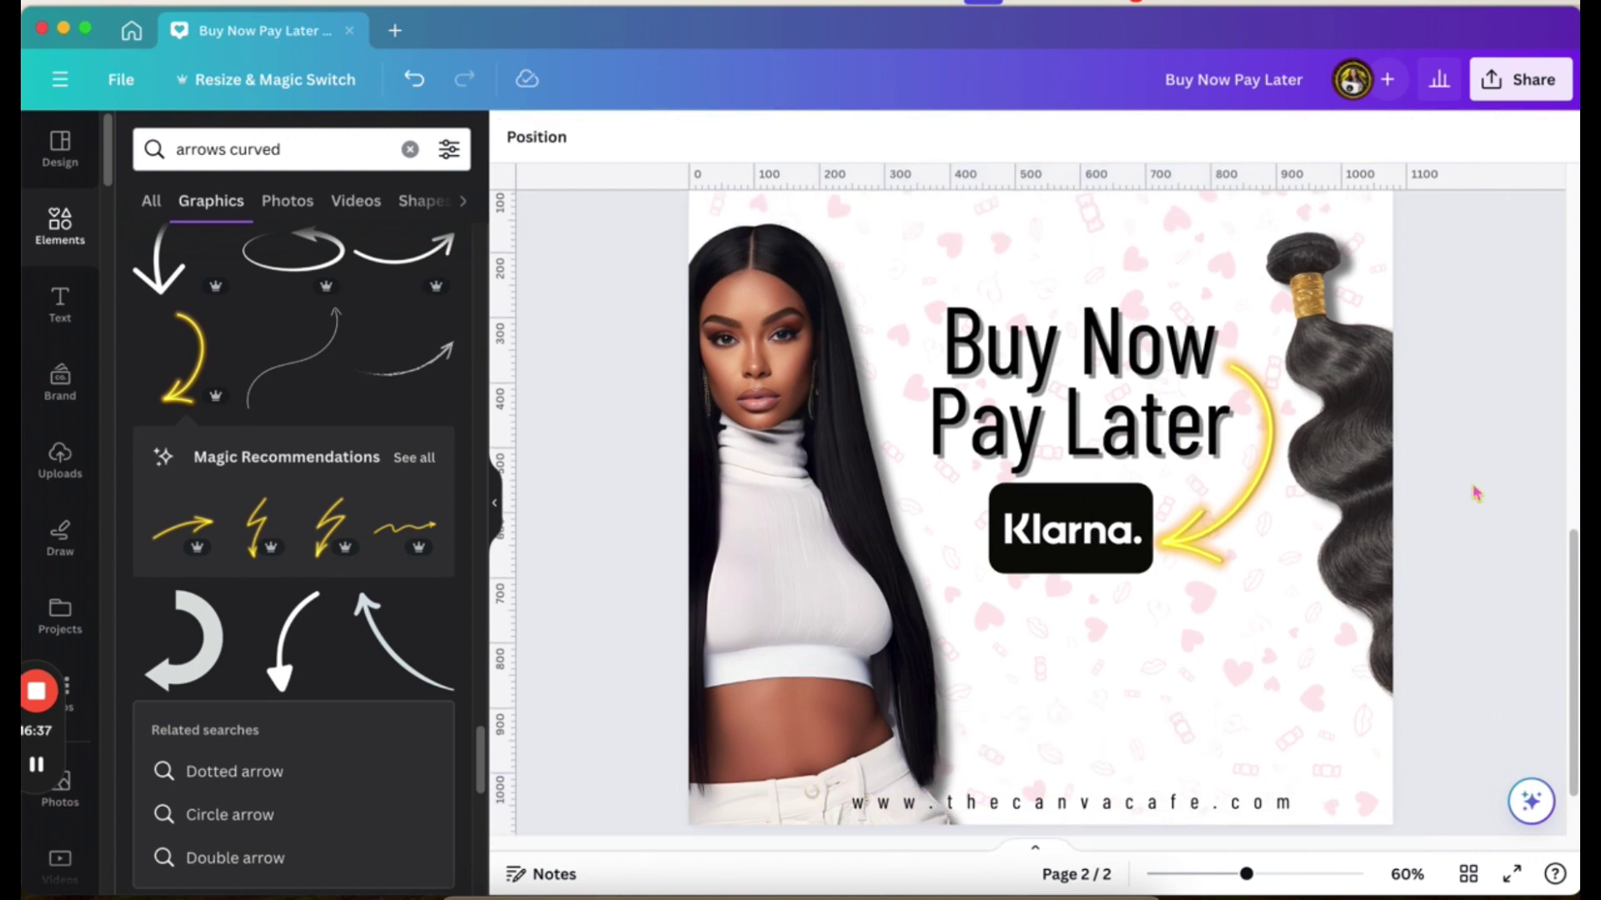
scroll(1475, 494, up, 2)
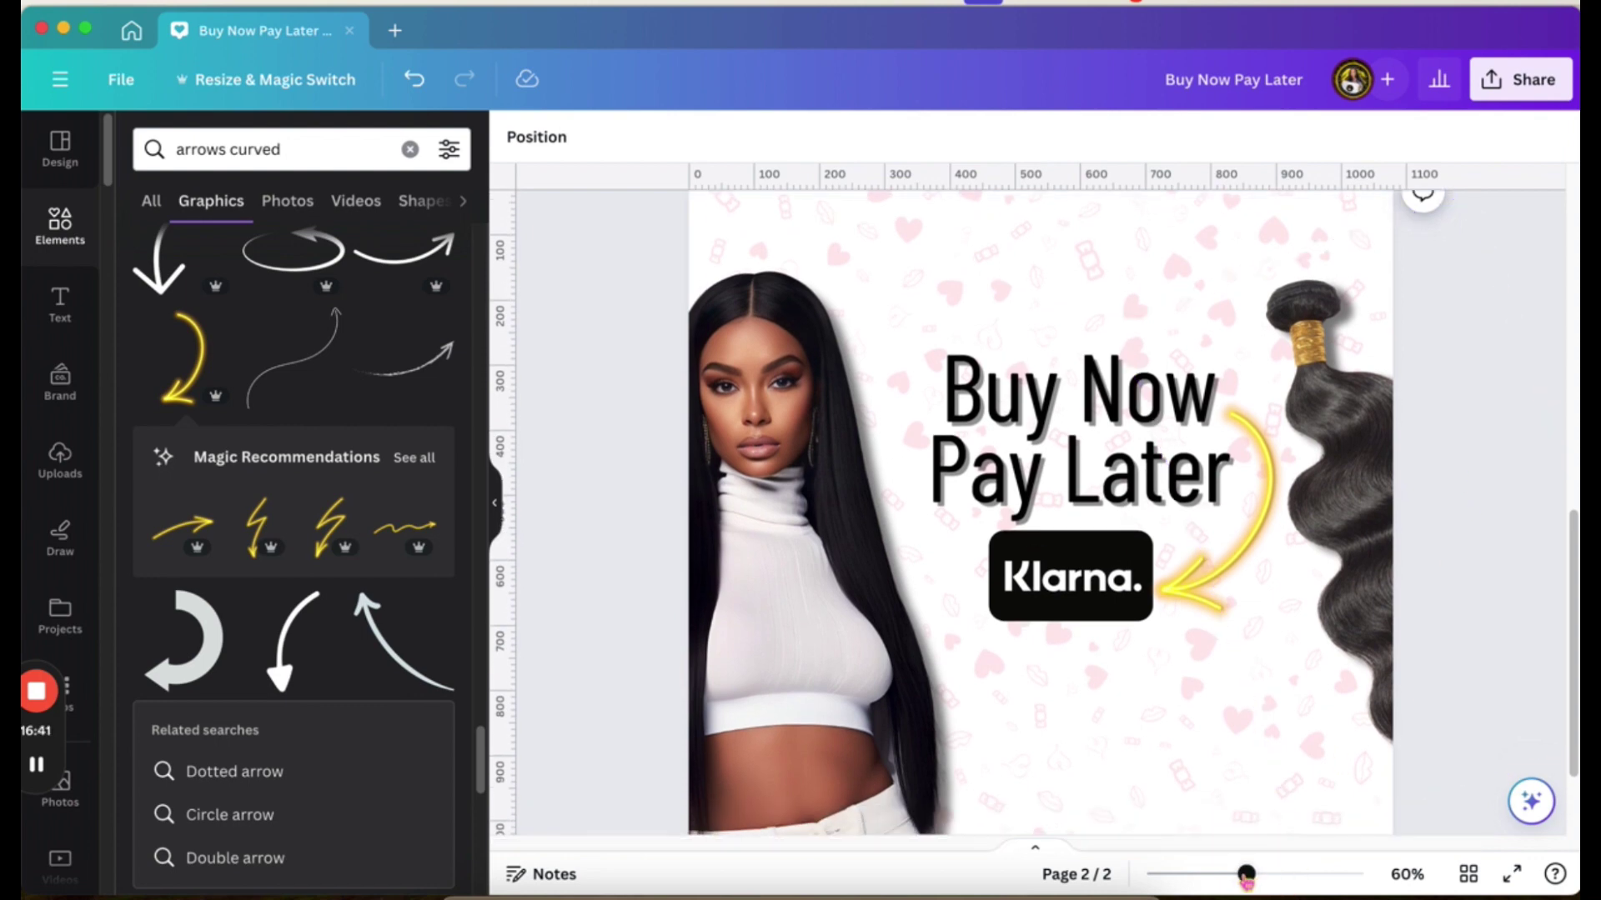
drag(1246, 875, 1240, 875)
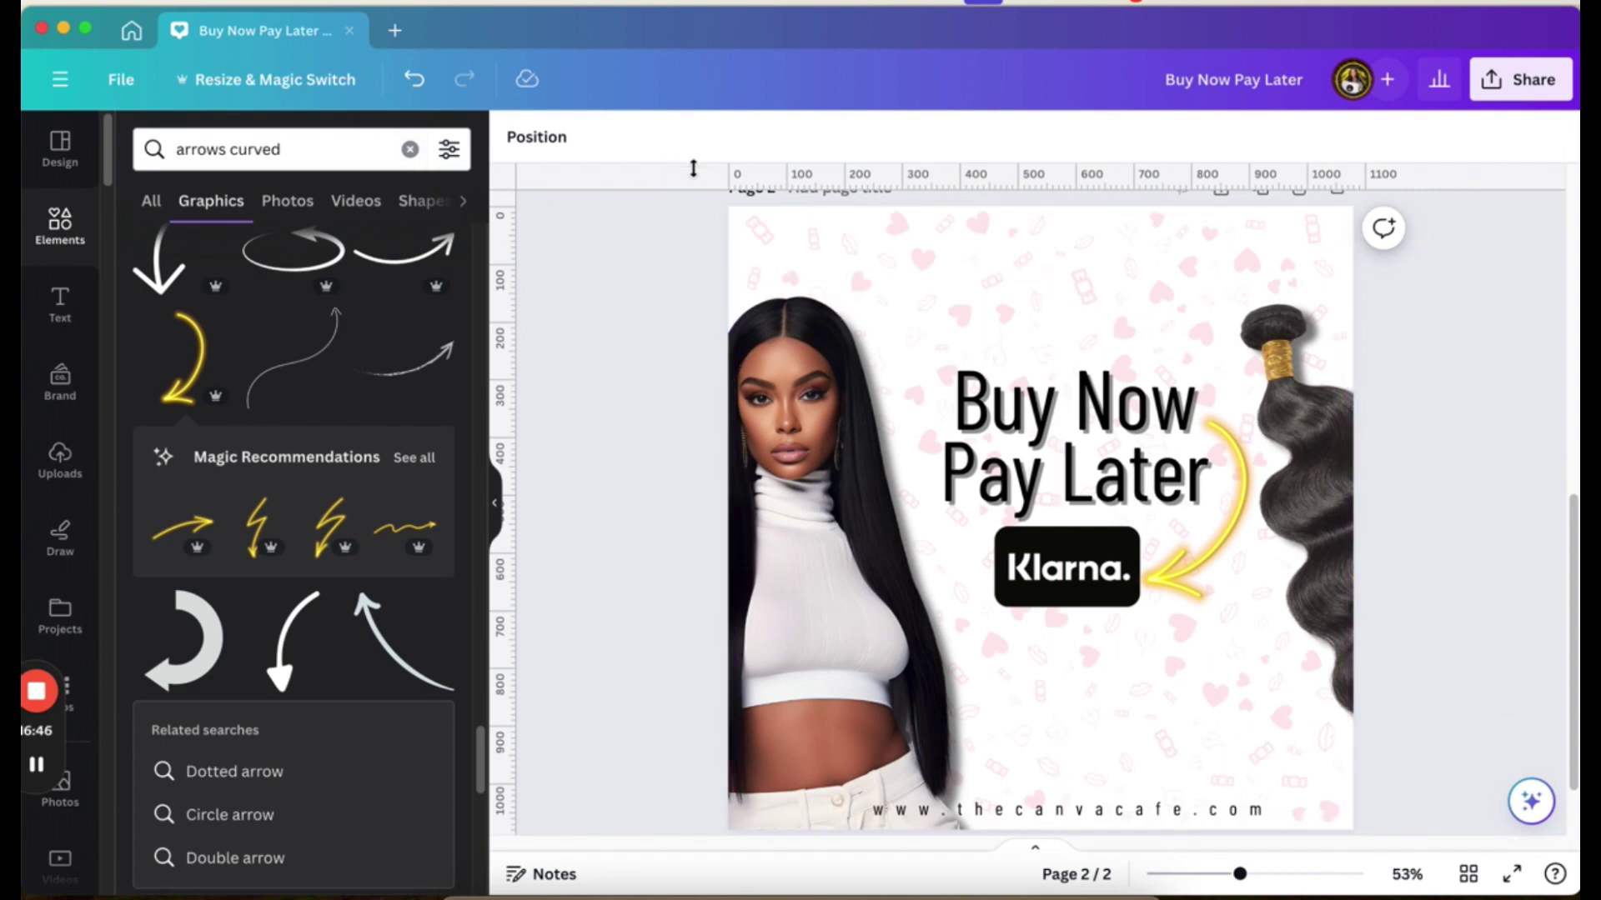
click(731, 216)
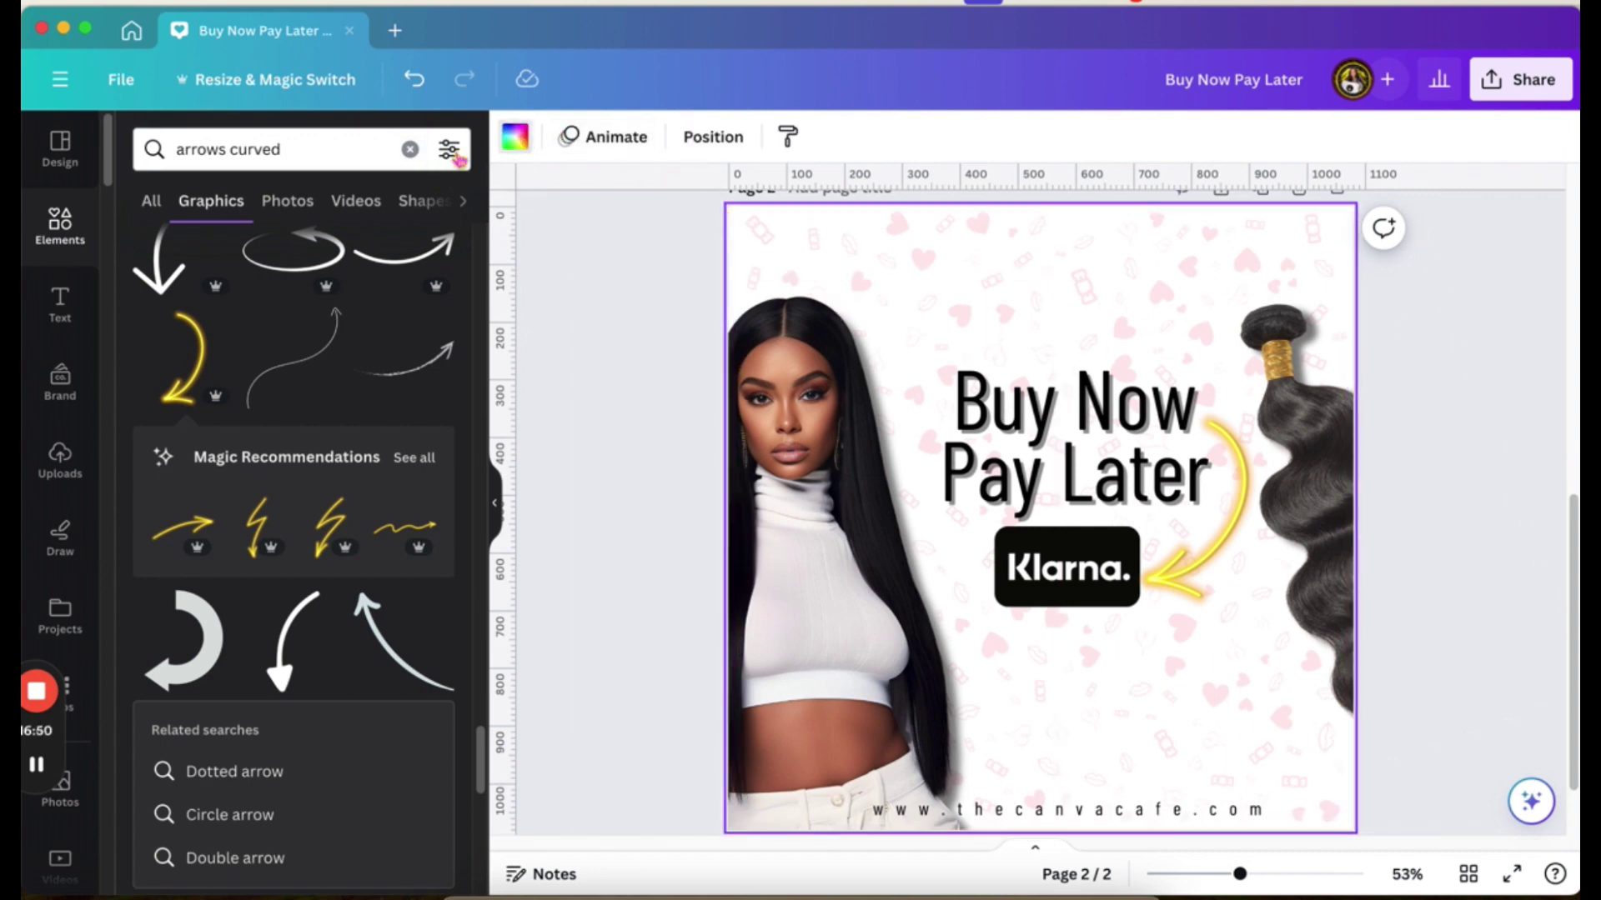
click(515, 136)
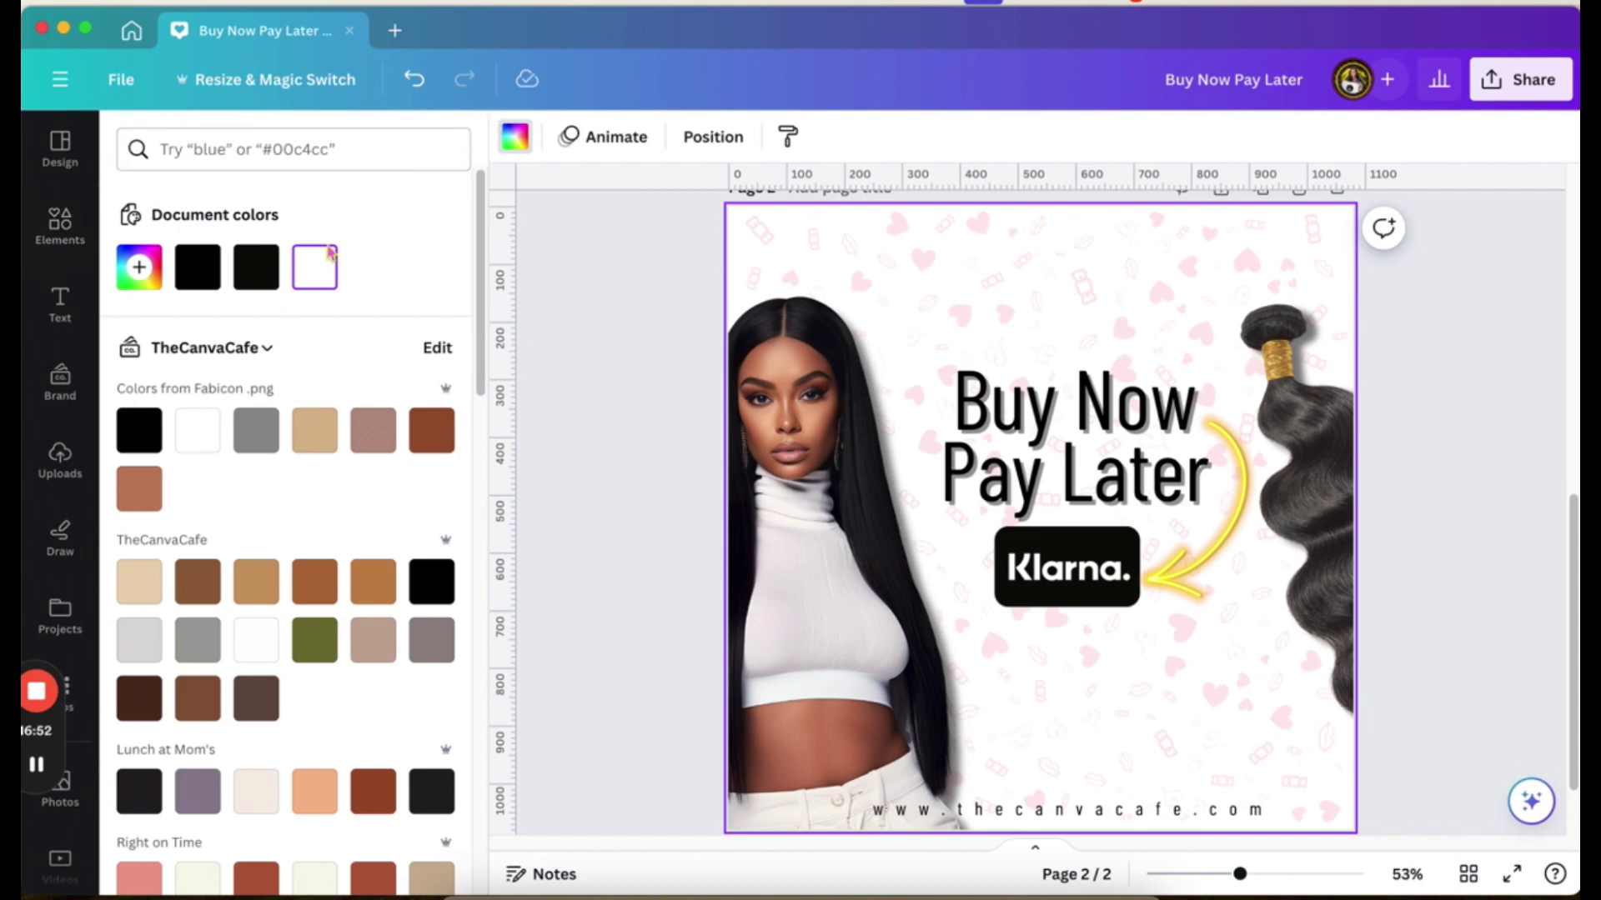
scroll(262, 442, down, 1)
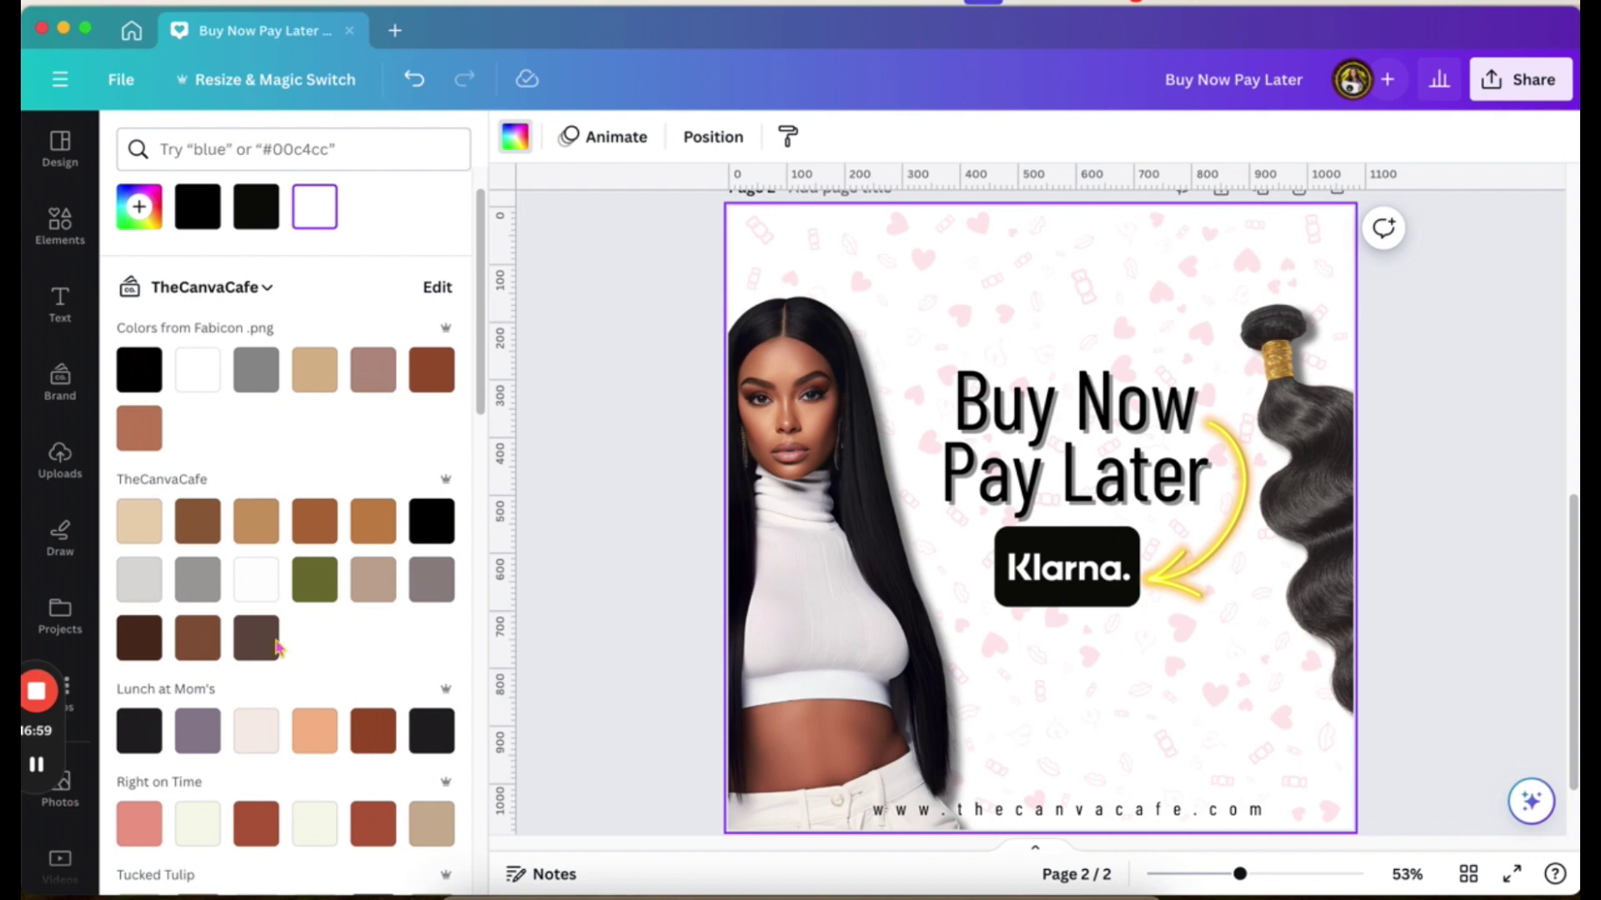
scroll(281, 650, down, 9)
scroll(280, 659, down, 8)
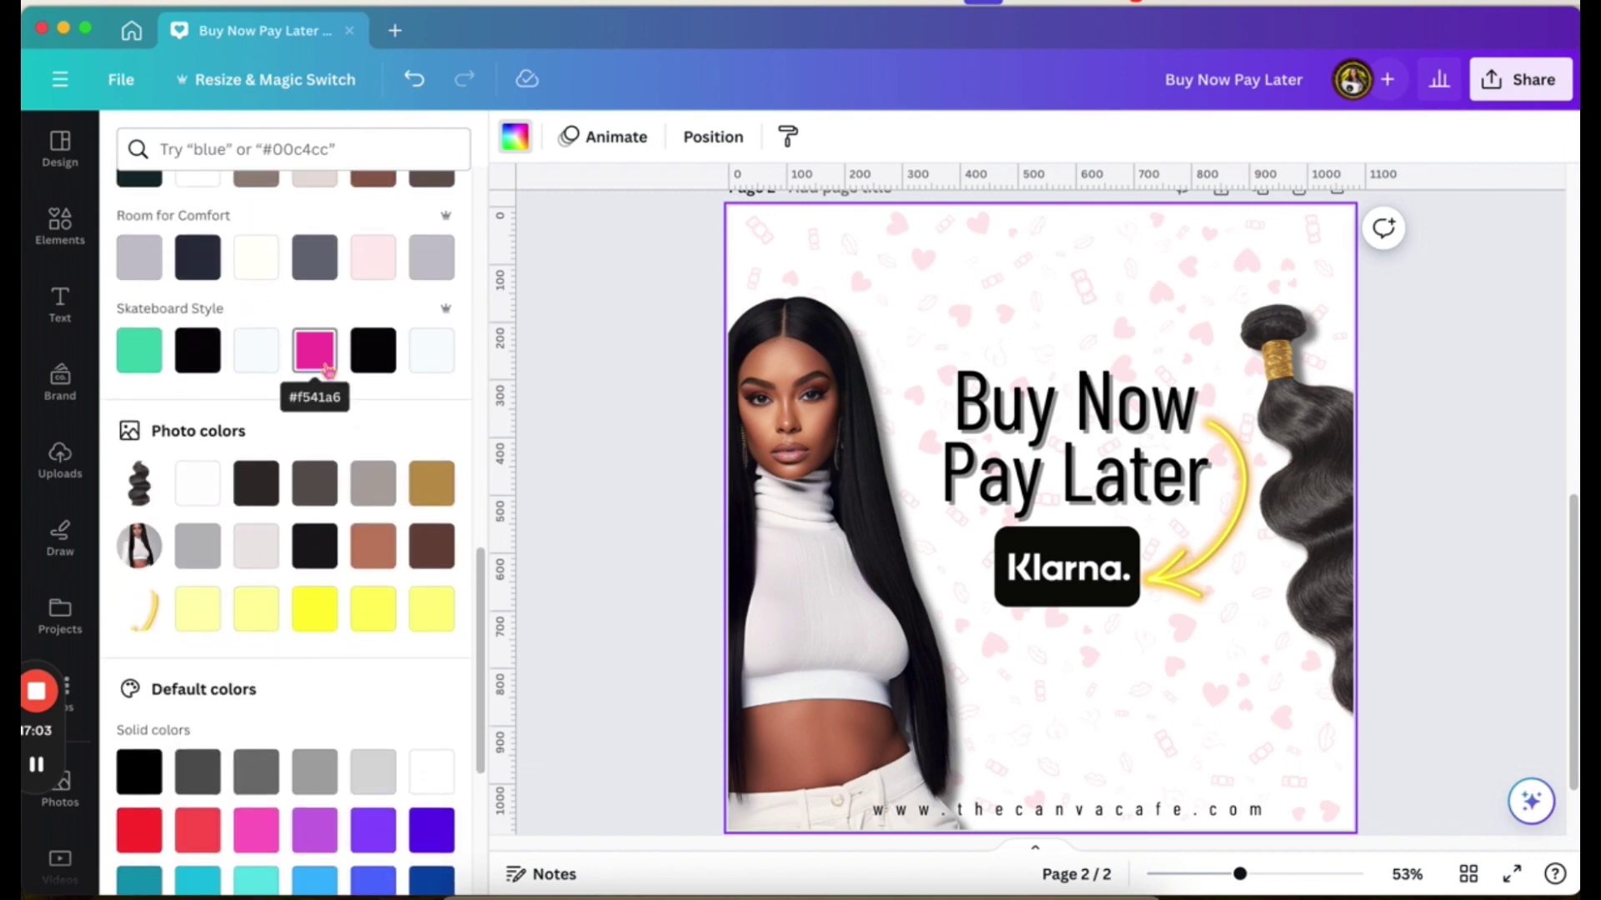
click(326, 367)
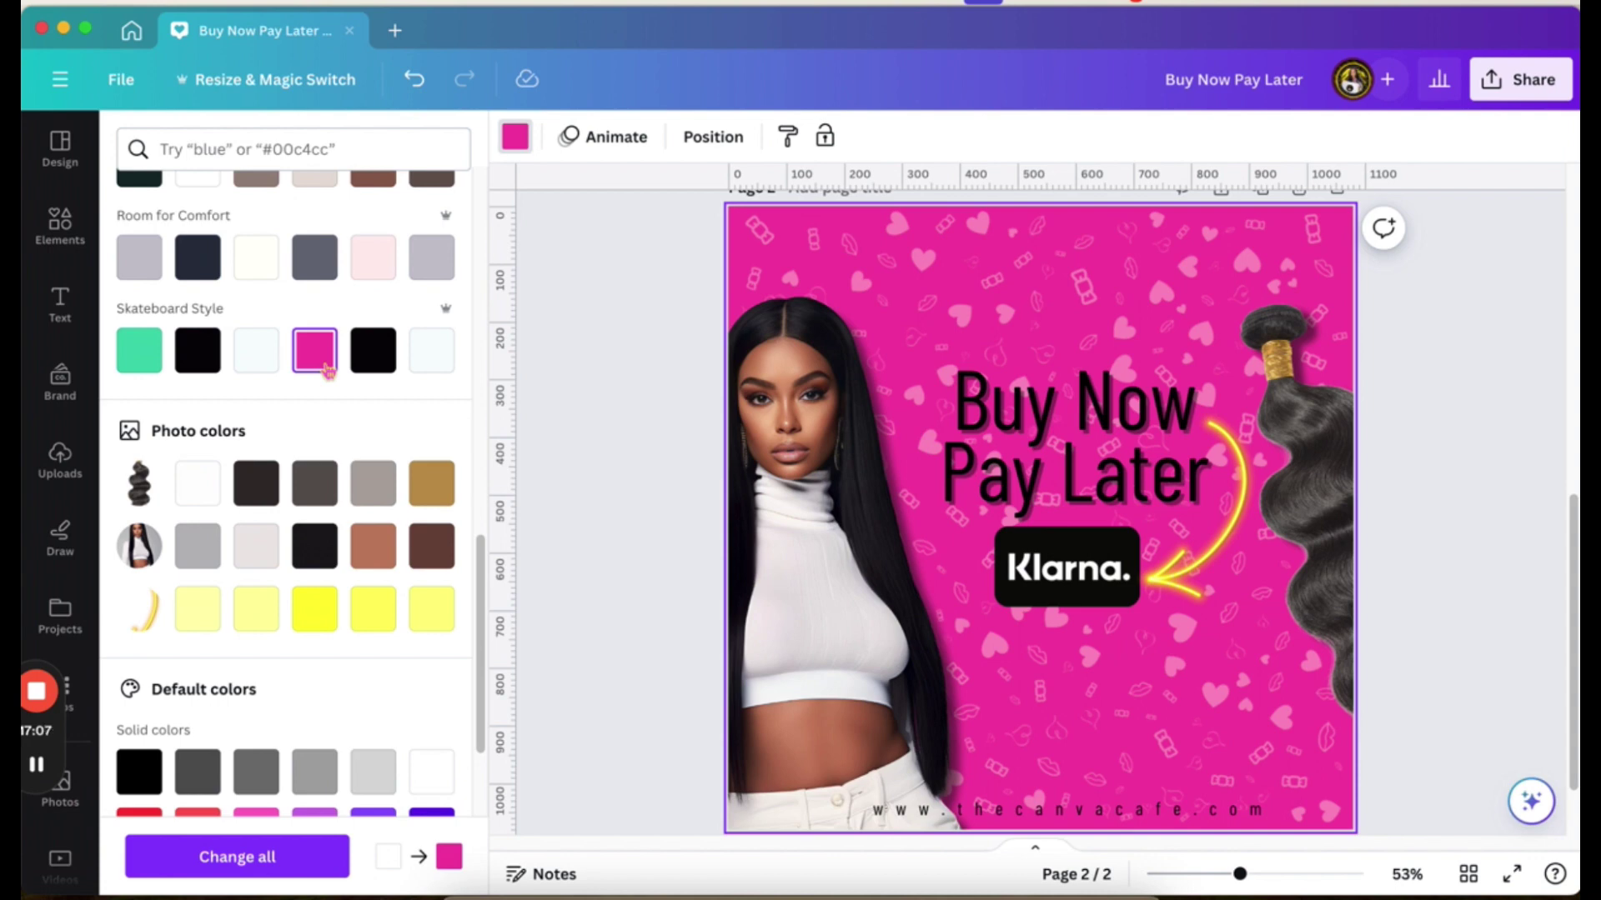
click(153, 365)
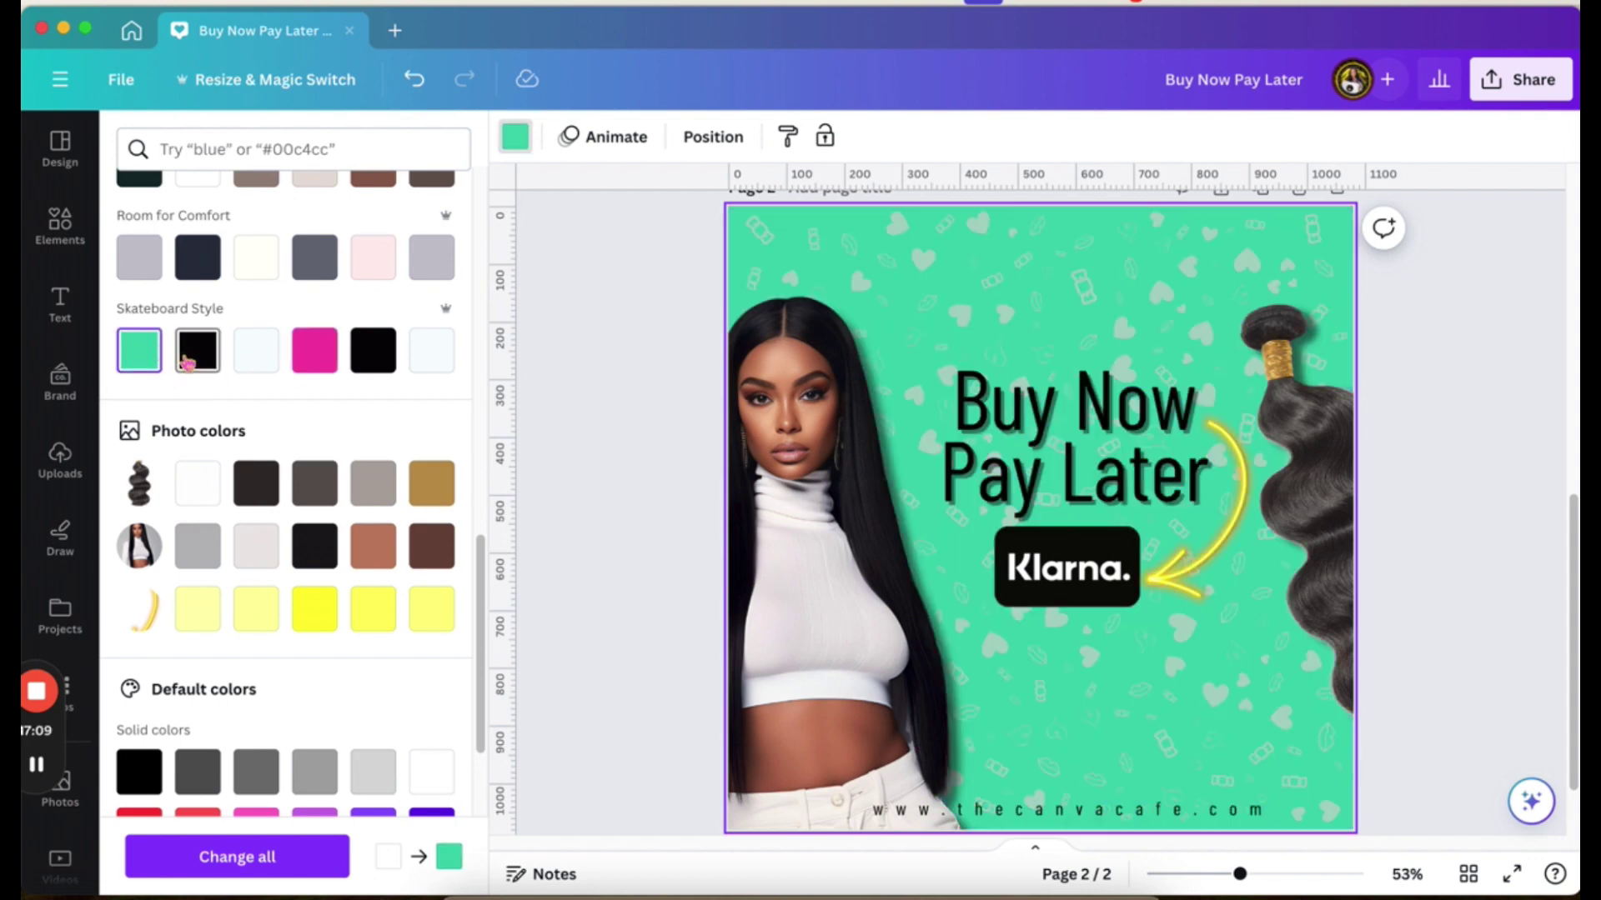
click(189, 363)
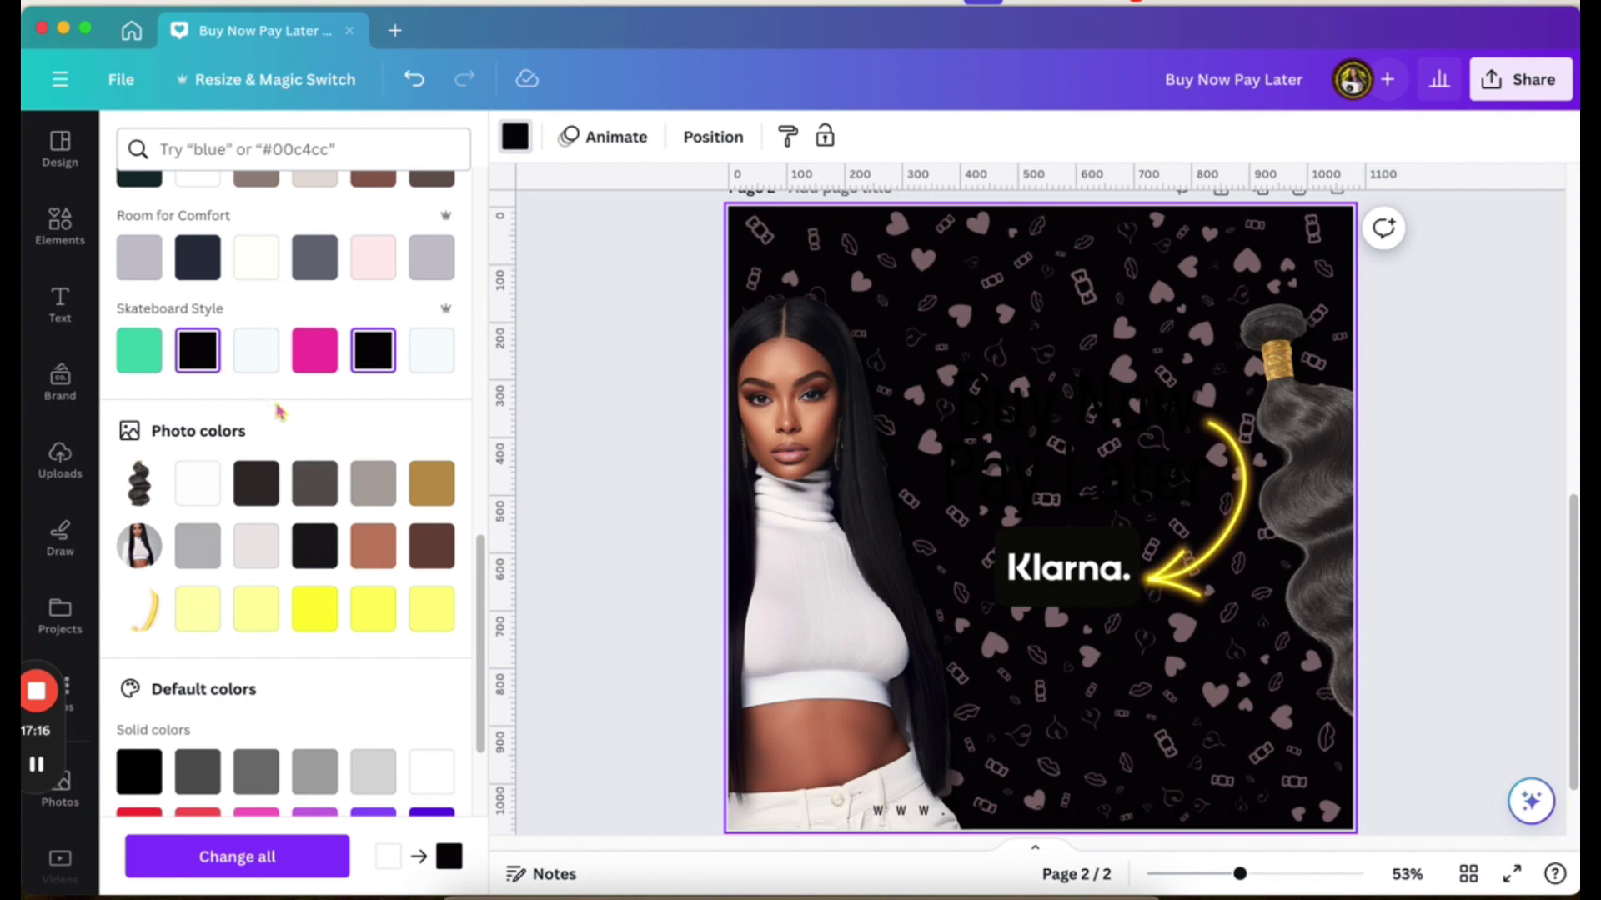
Try the yellow-to-pink default gradient on page 2's background and replace it with the blue-to-pink gradient.
scroll(363, 613, down, 6)
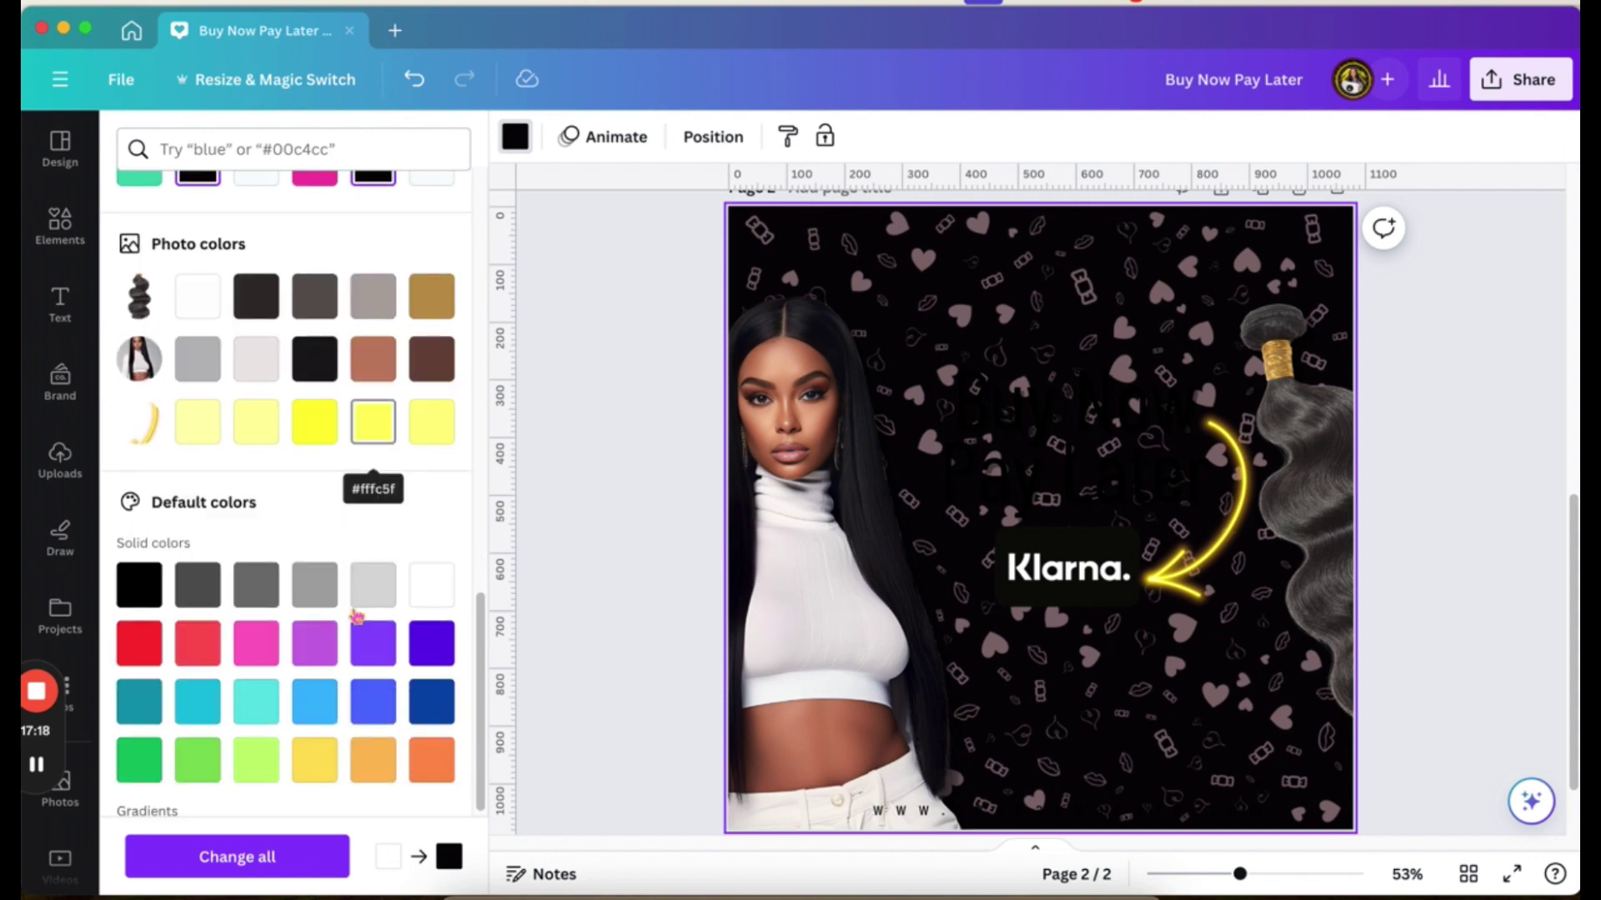
click(371, 594)
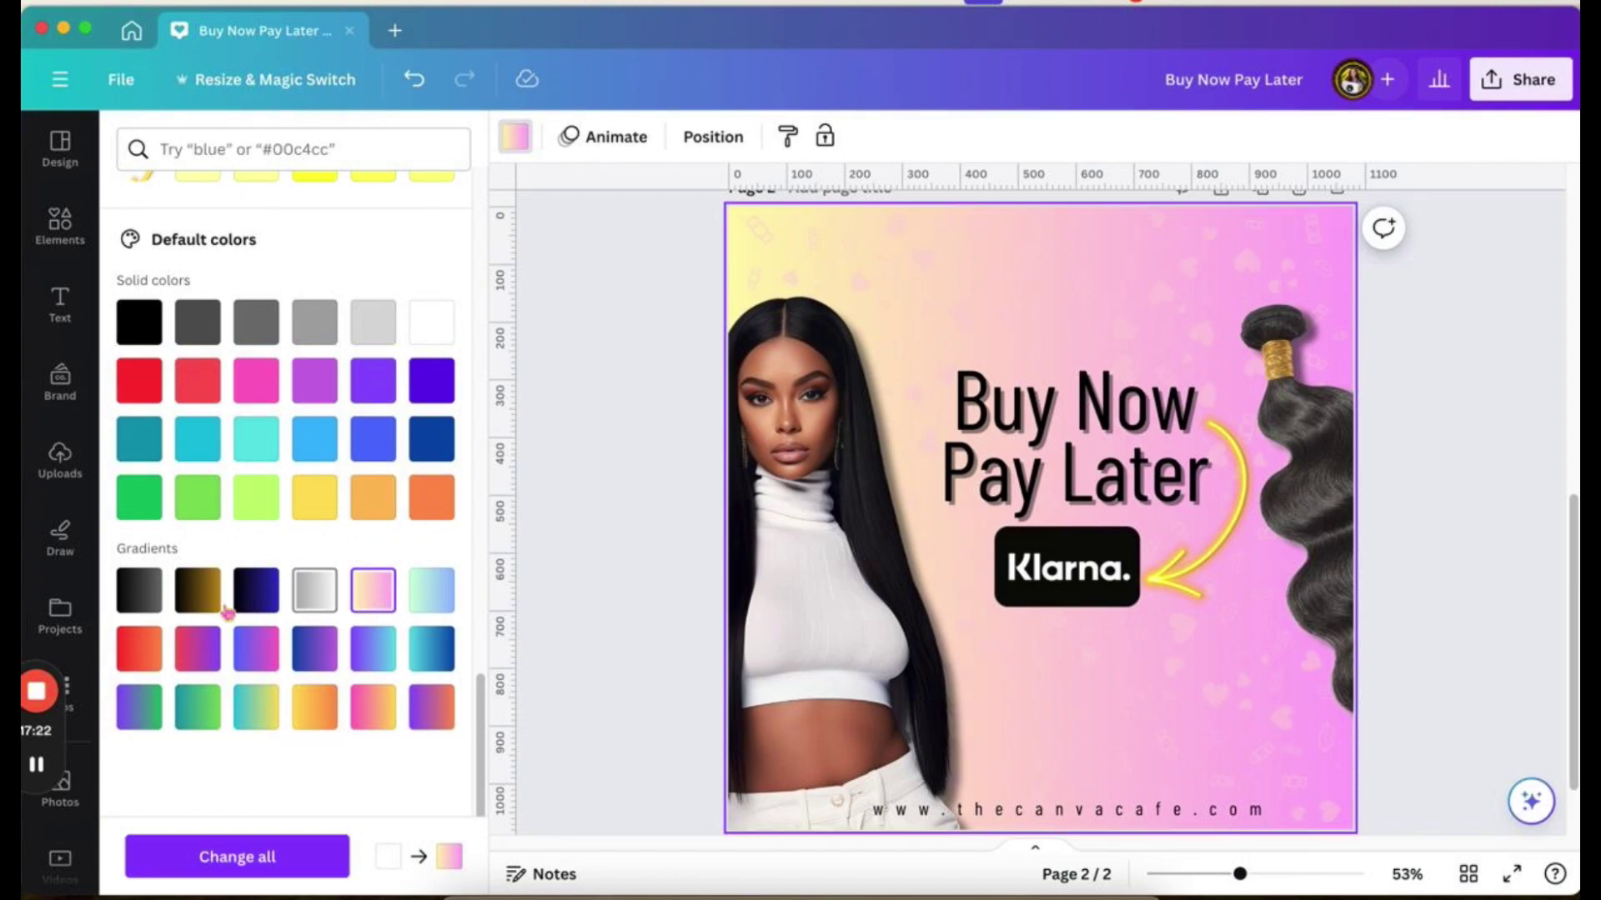
click(256, 649)
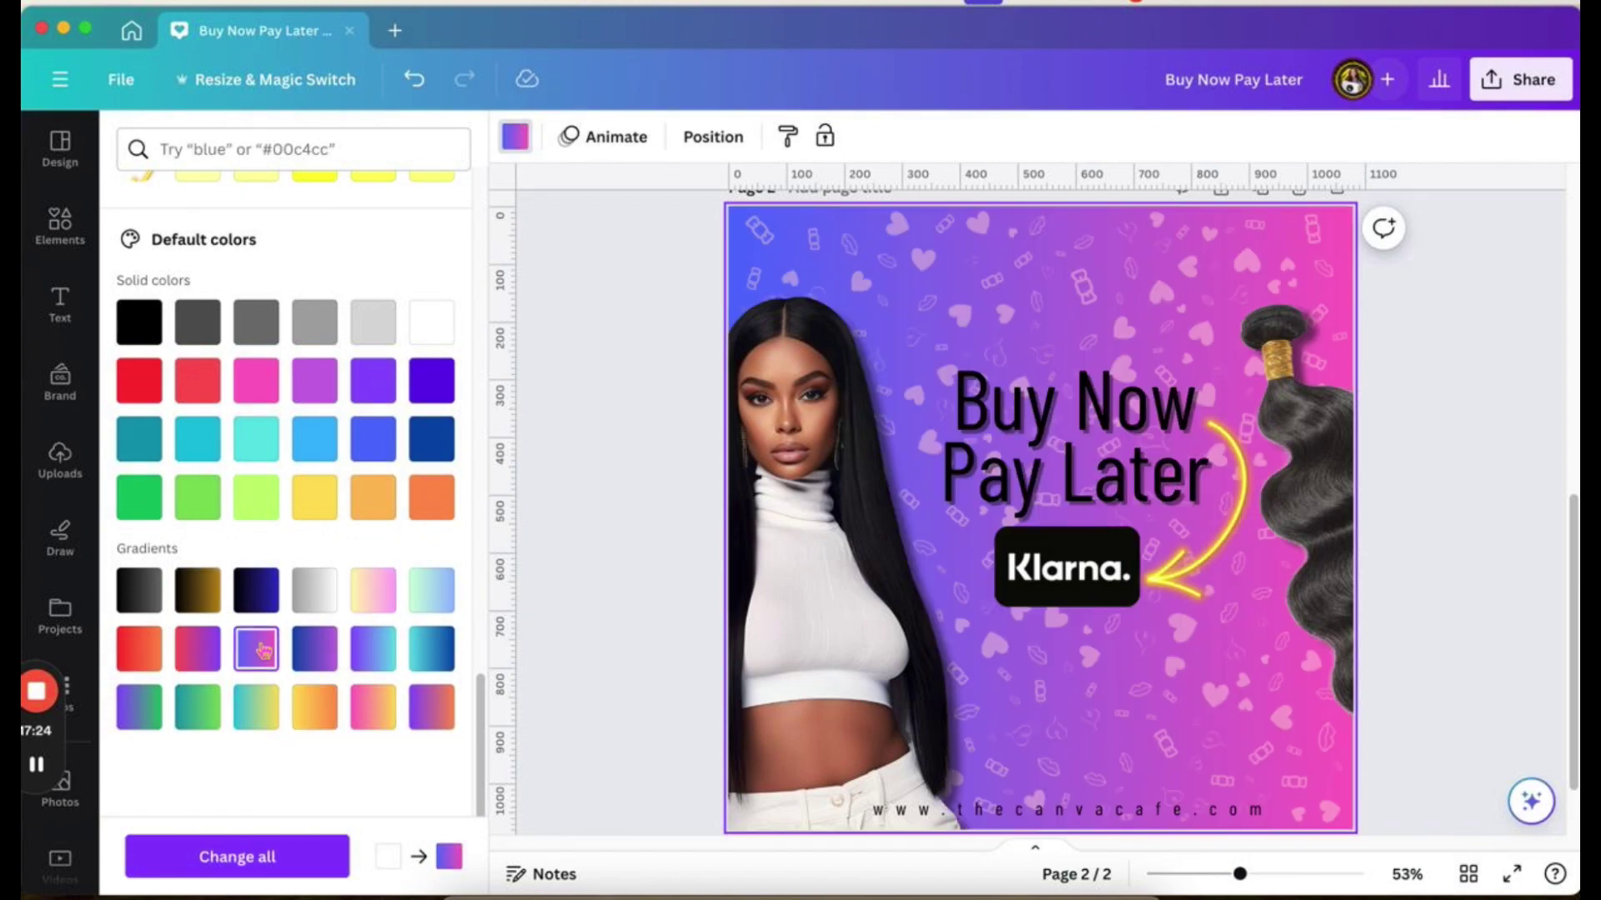
scroll(264, 652, up, 10)
scroll(263, 651, up, 5)
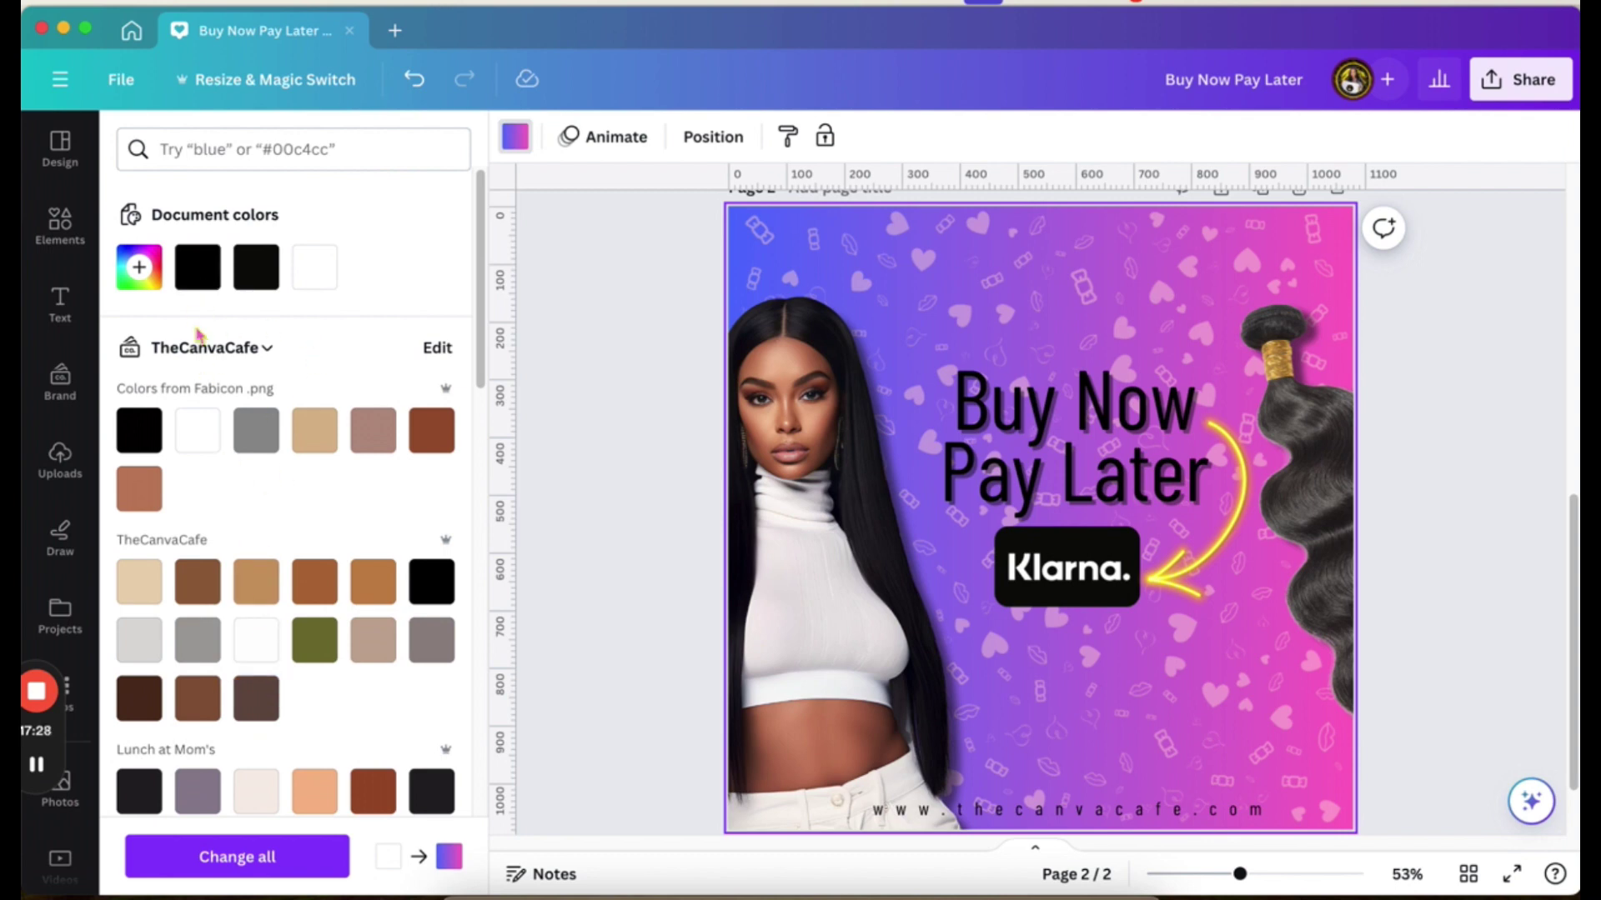
Replace page 2's gradient background with the solid red color #ED0000.
click(138, 268)
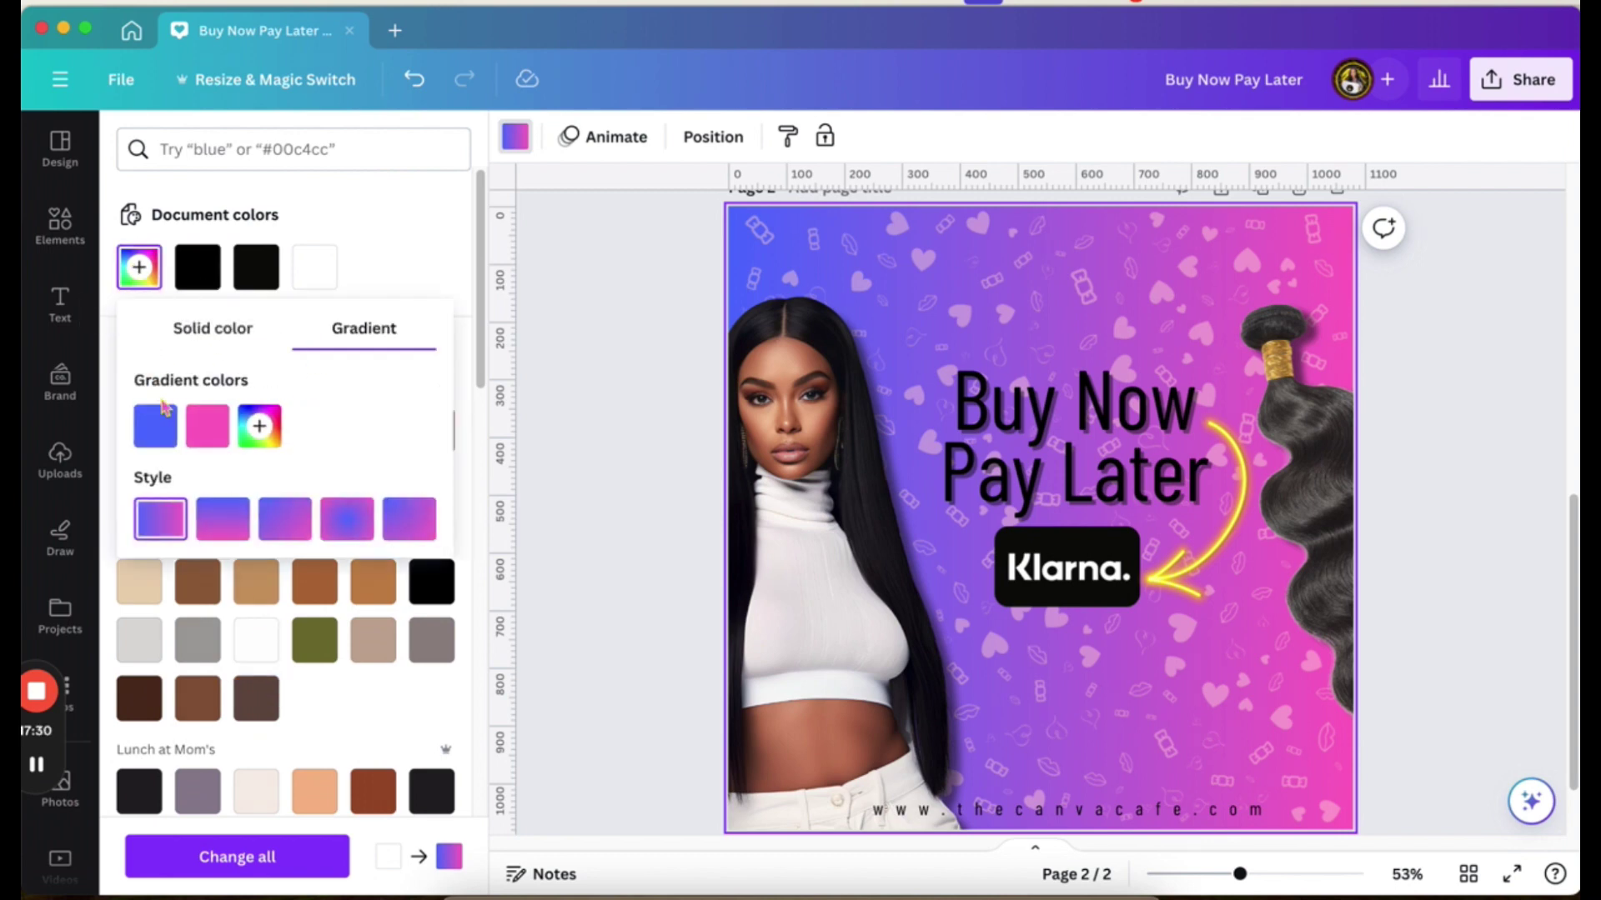
click(222, 331)
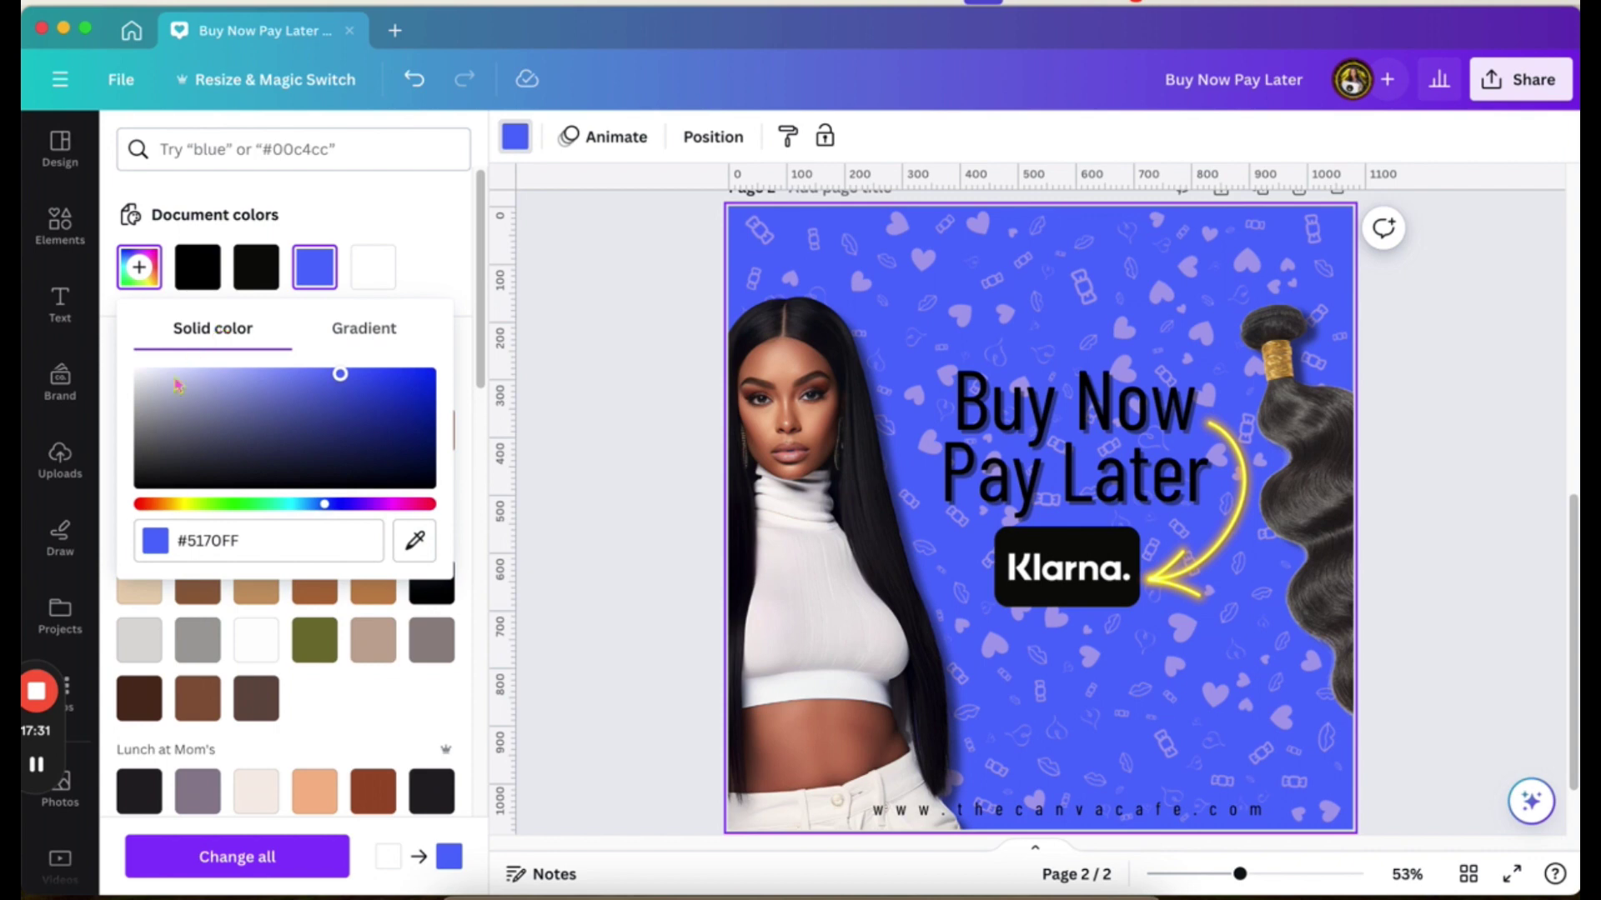
click(143, 508)
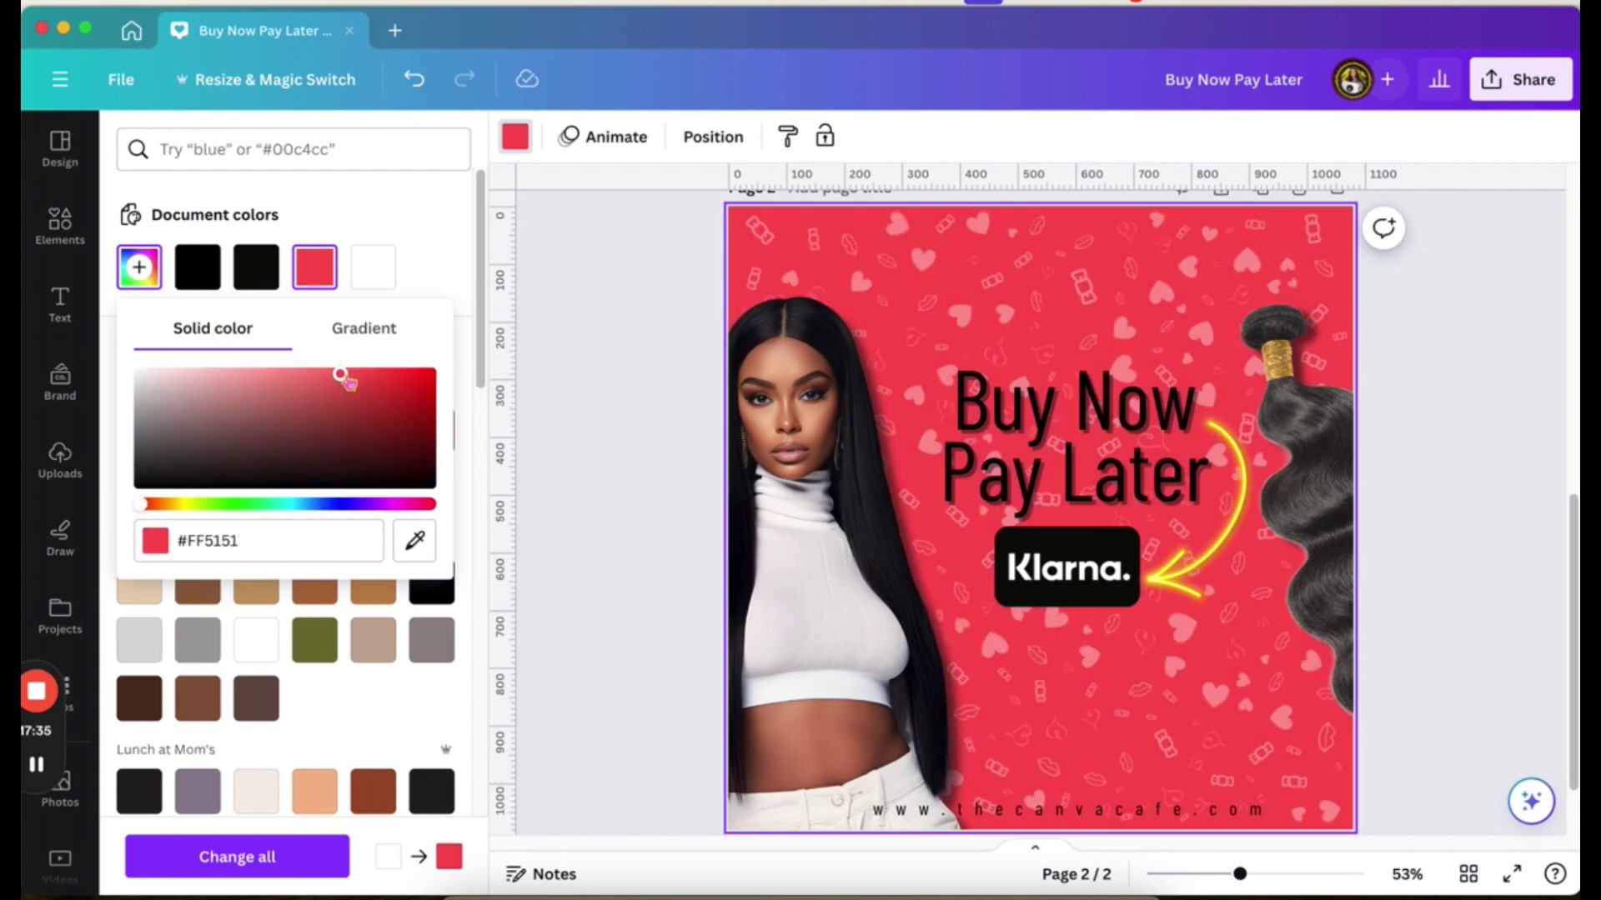
click(345, 374)
drag(426, 375, 473, 381)
click(621, 367)
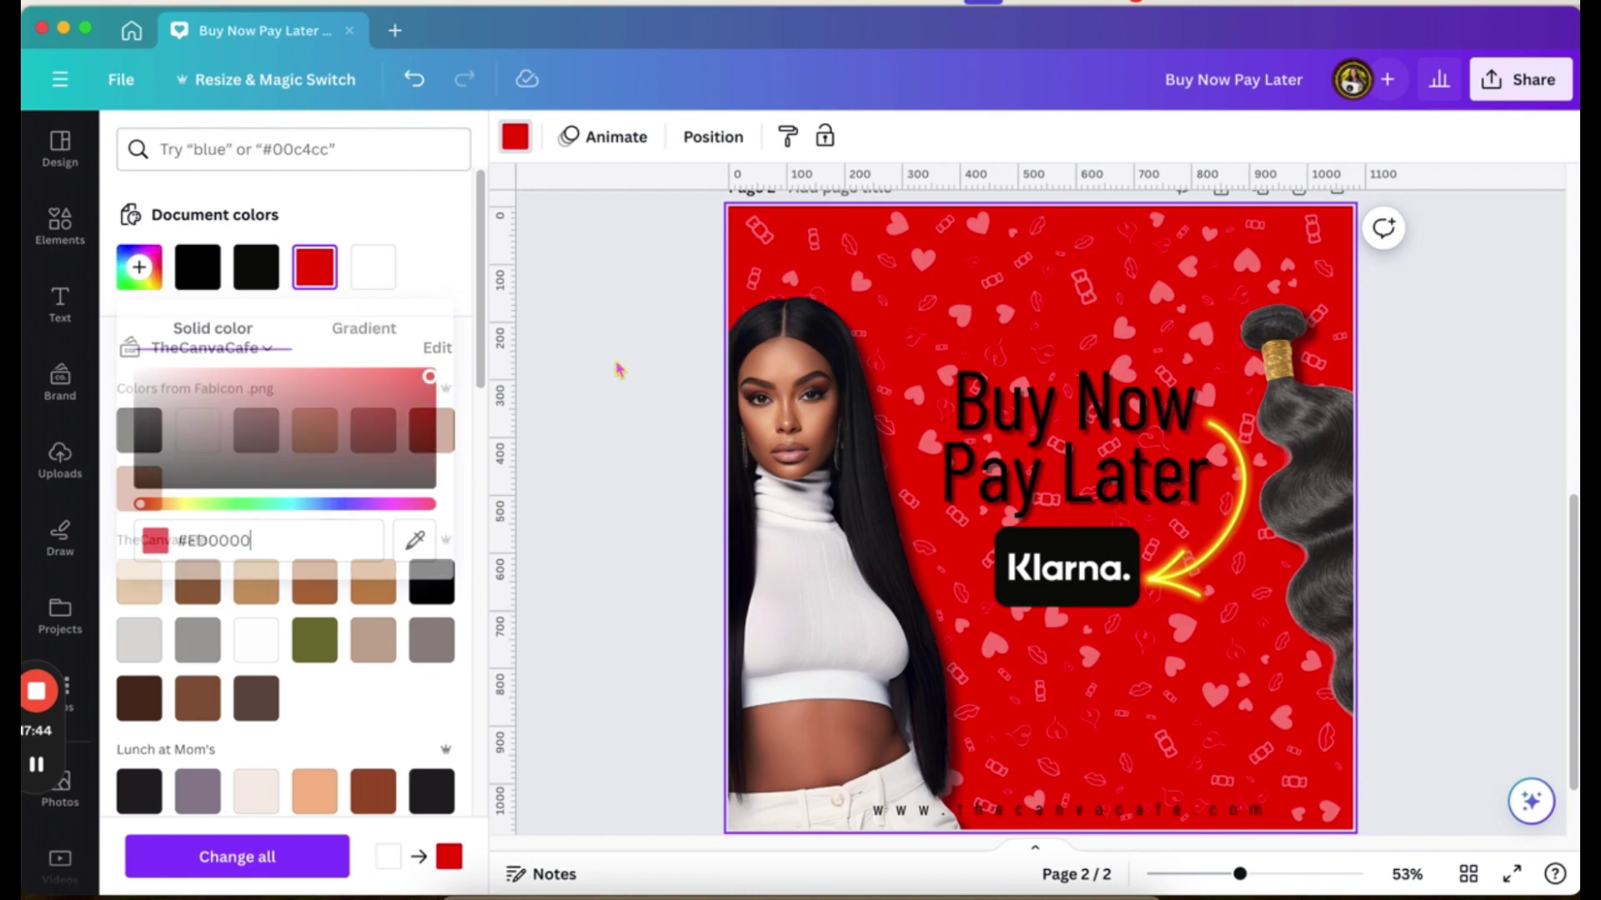
scroll(618, 368, down, 2)
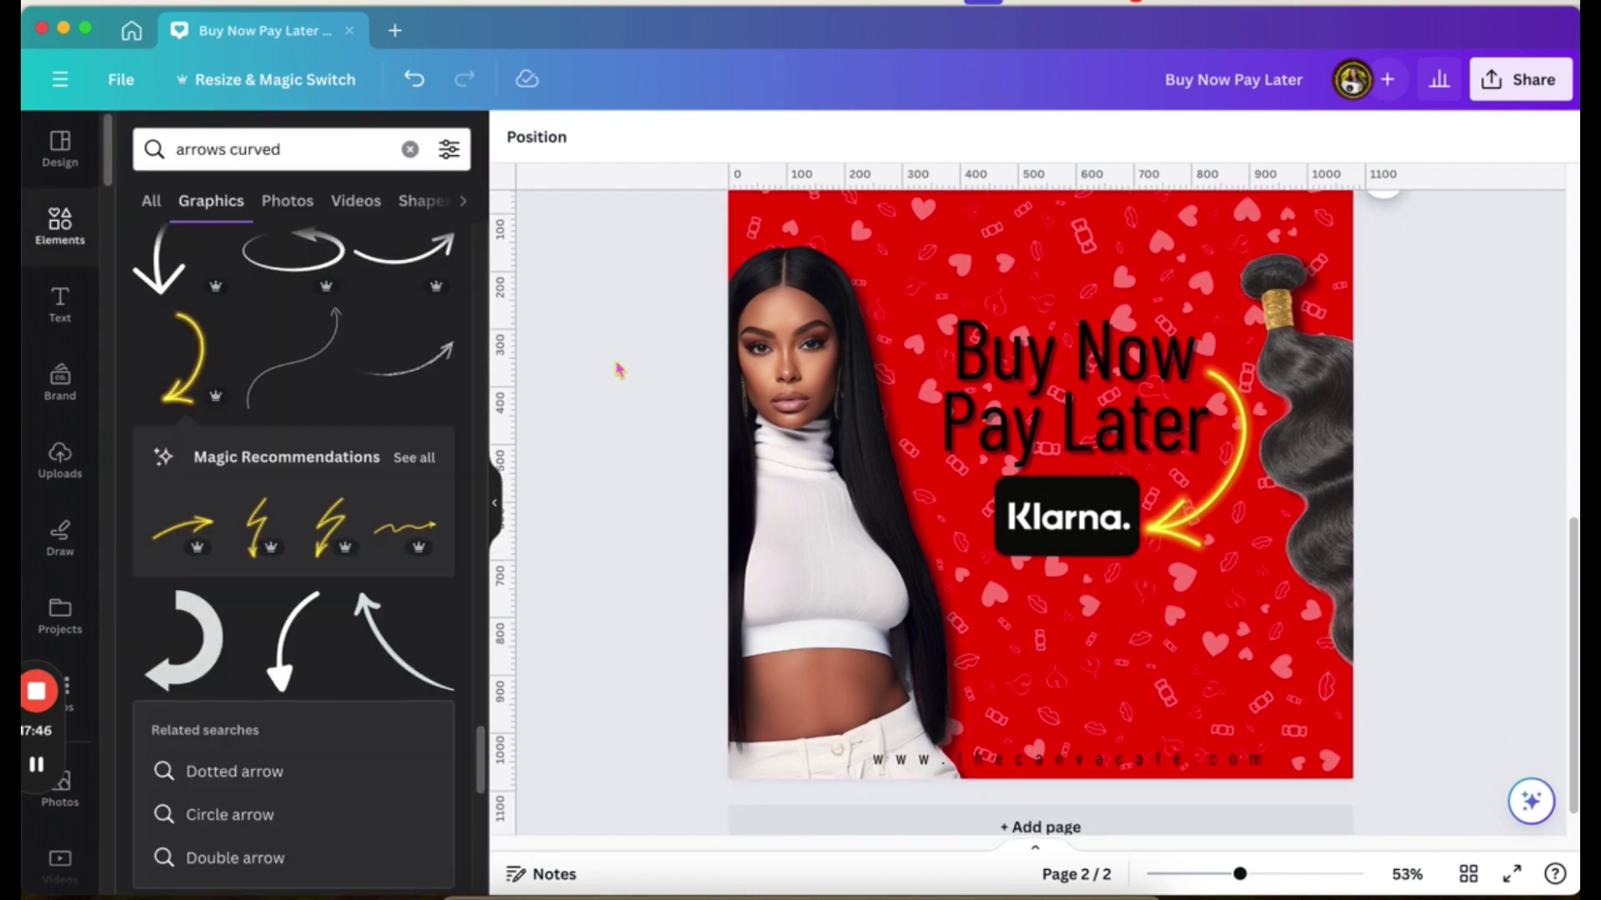
scroll(619, 370, up, 1)
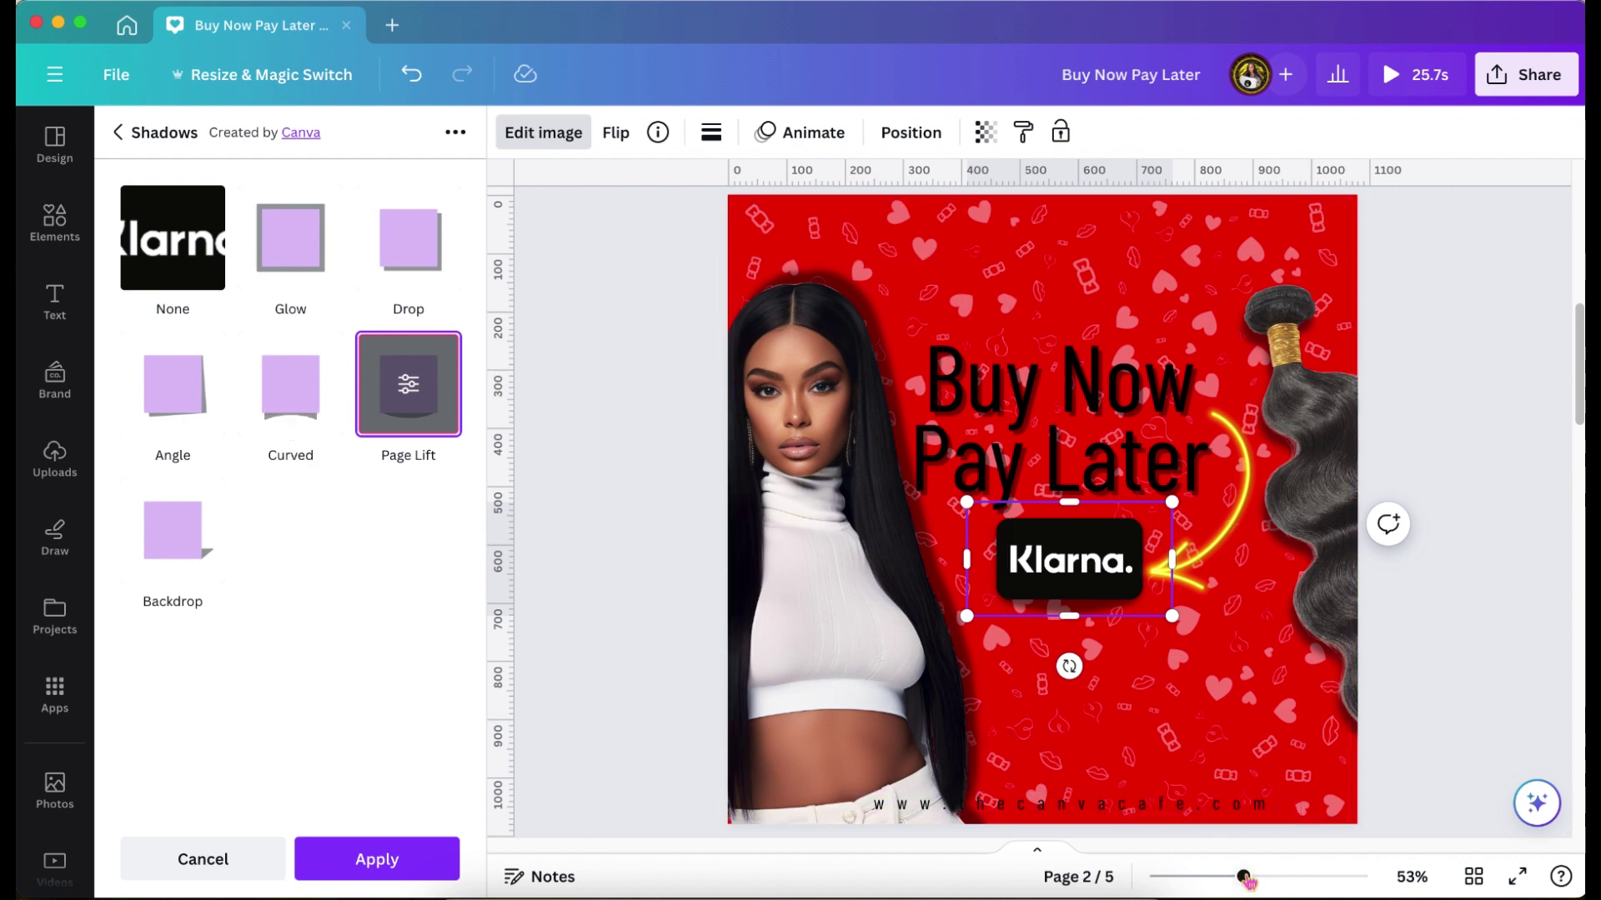
Examine the Klarna logo's Page Lift shadow up close, close the shadow settings and deselect everything.
drag(1275, 884, 1301, 872)
scroll(1231, 802, up, 3)
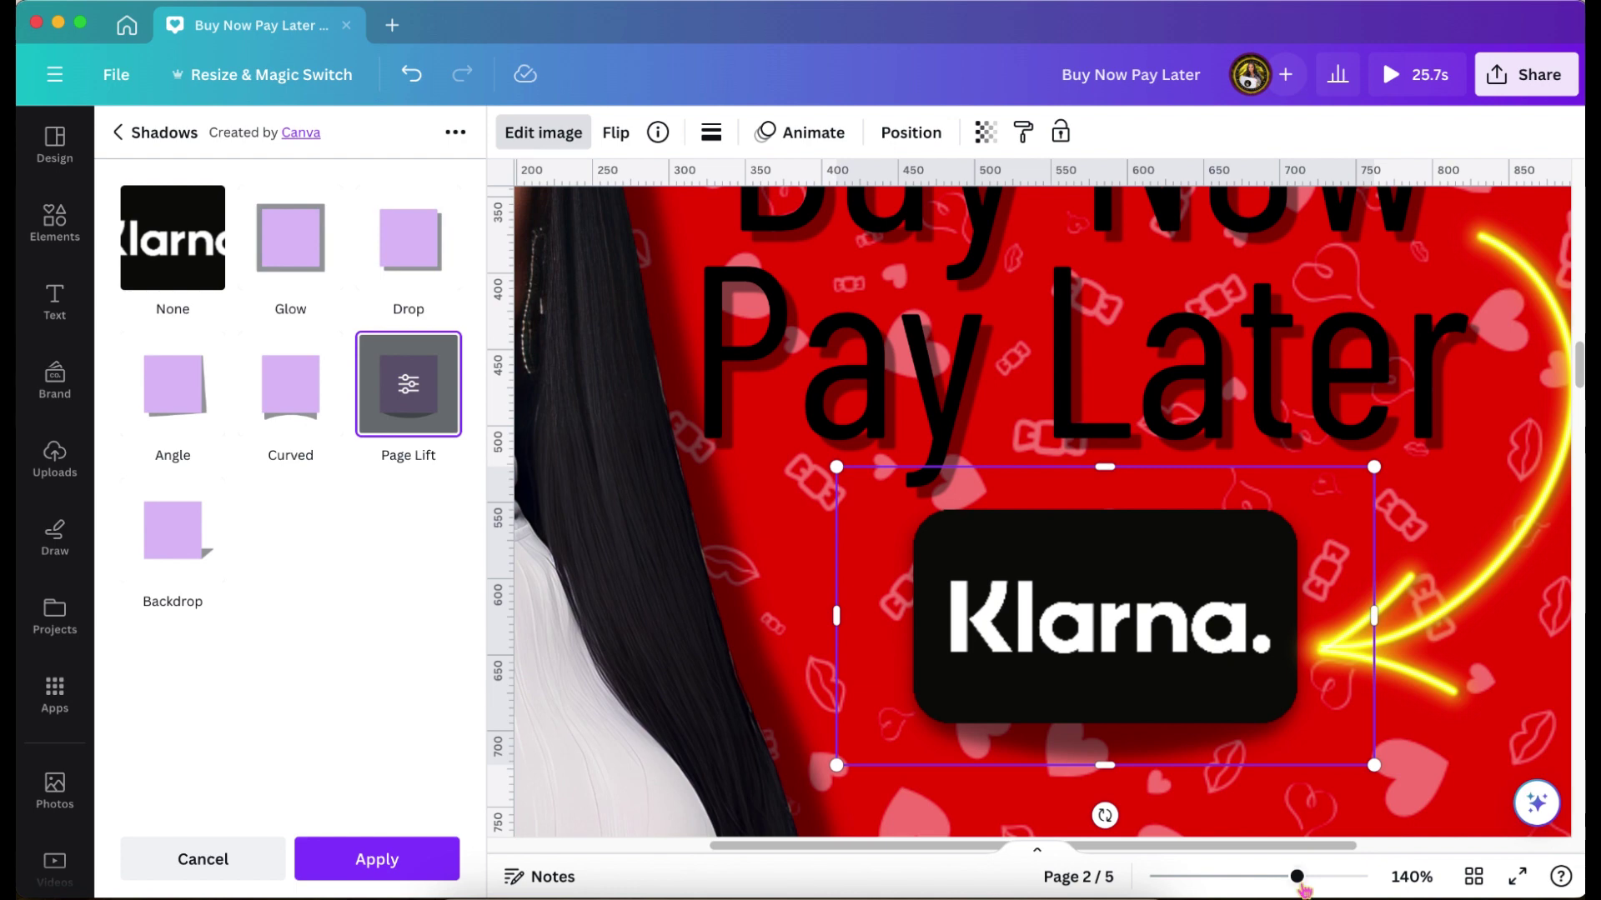
click(1297, 877)
drag(1297, 880, 1239, 885)
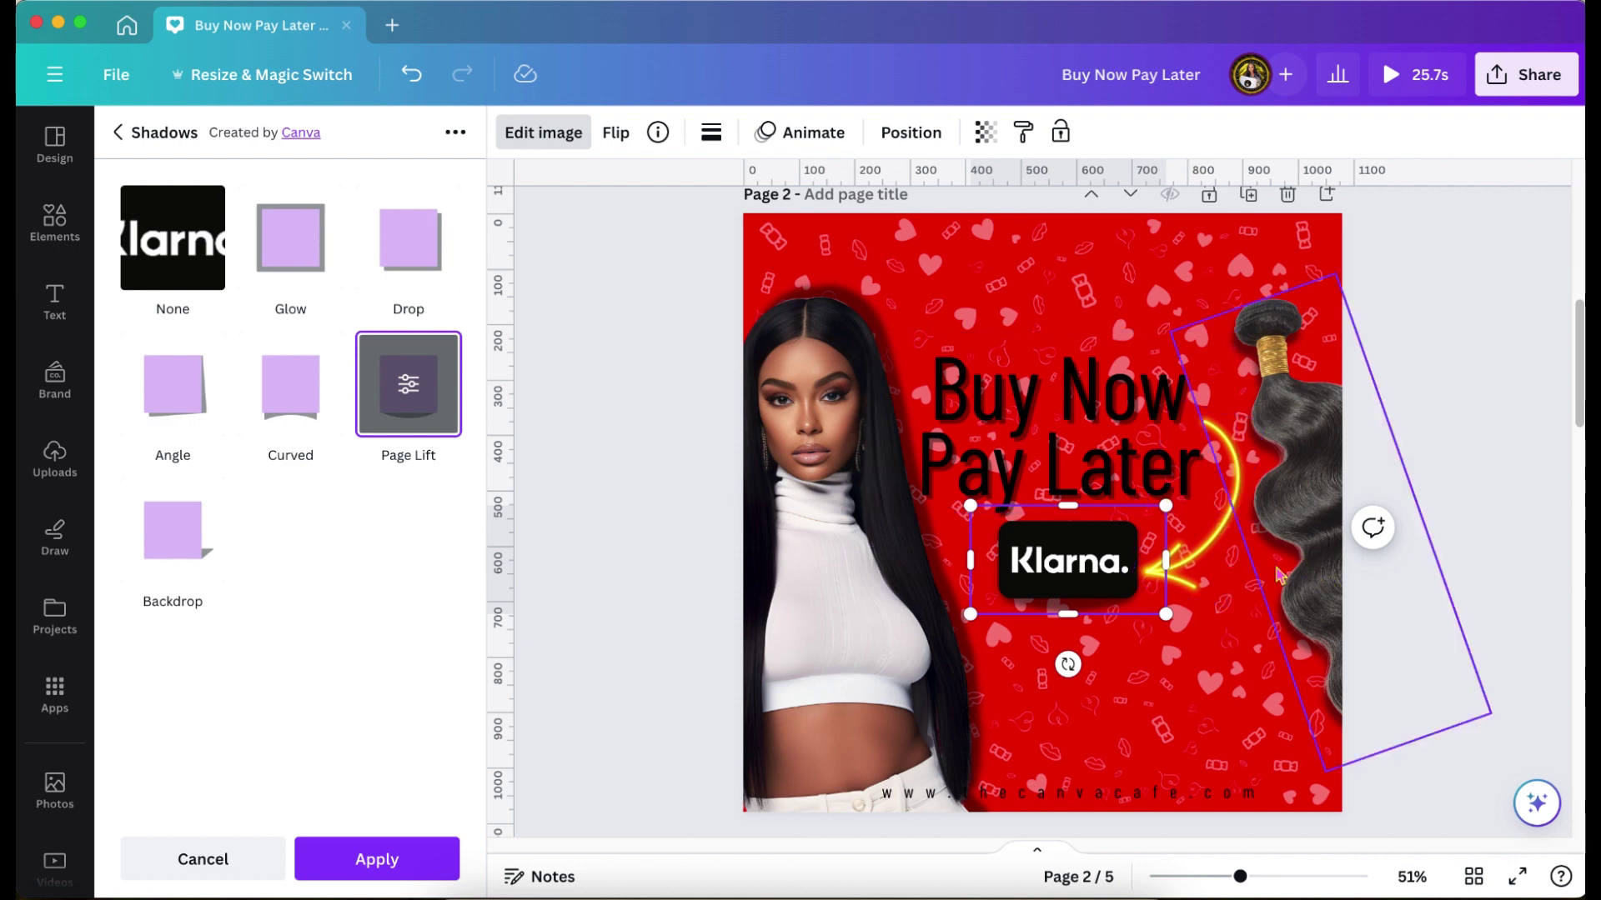
shift+click(1221, 553)
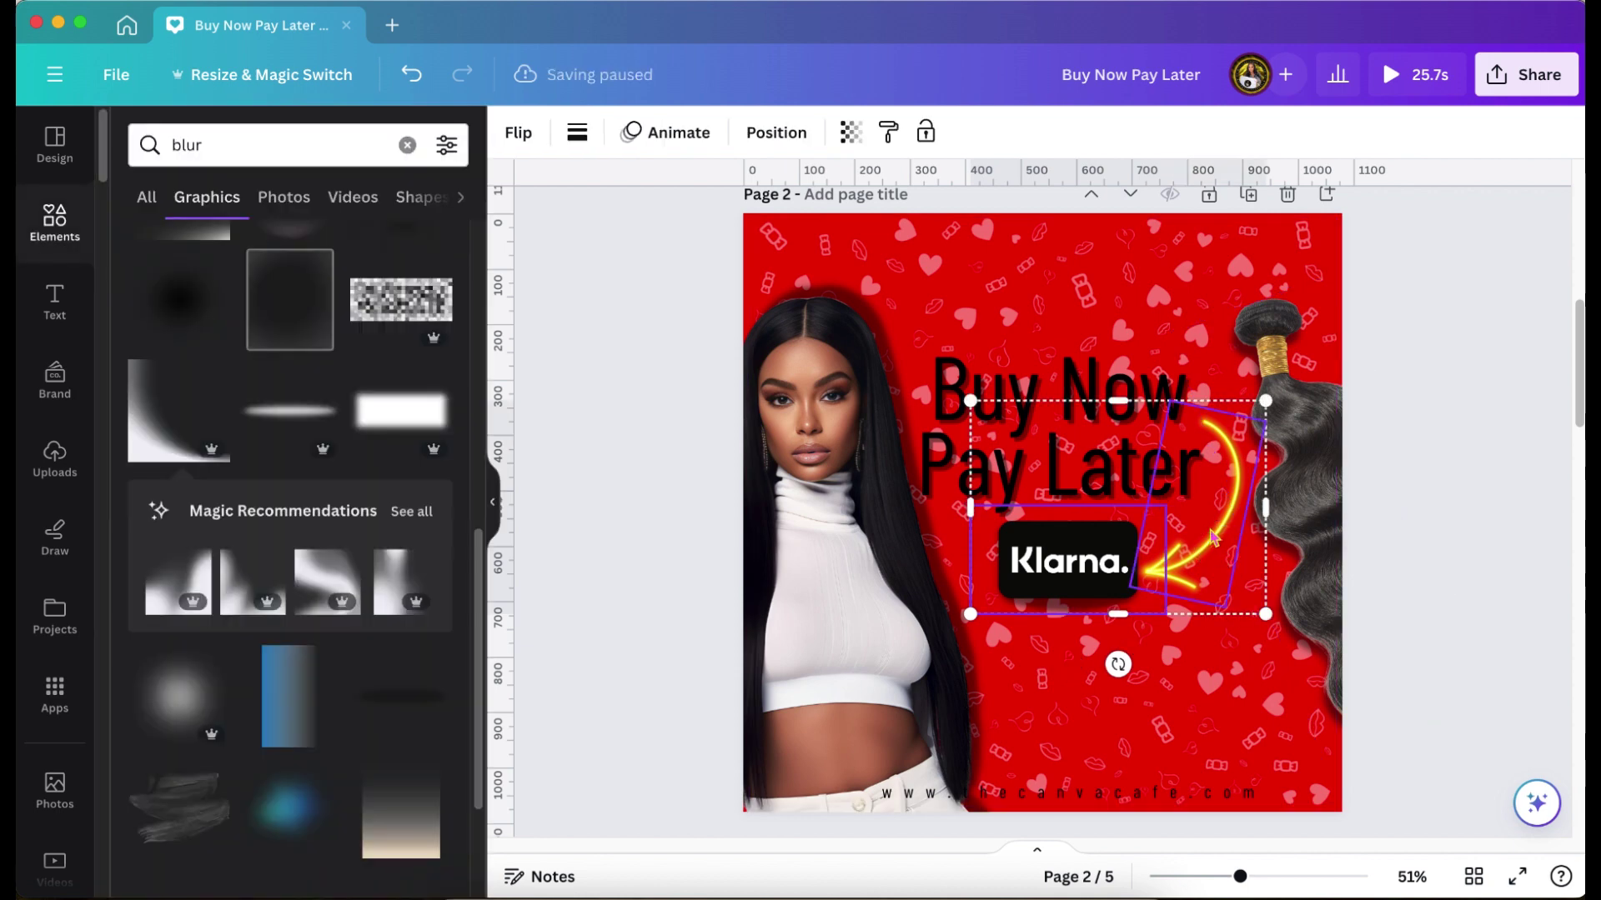
click(1528, 431)
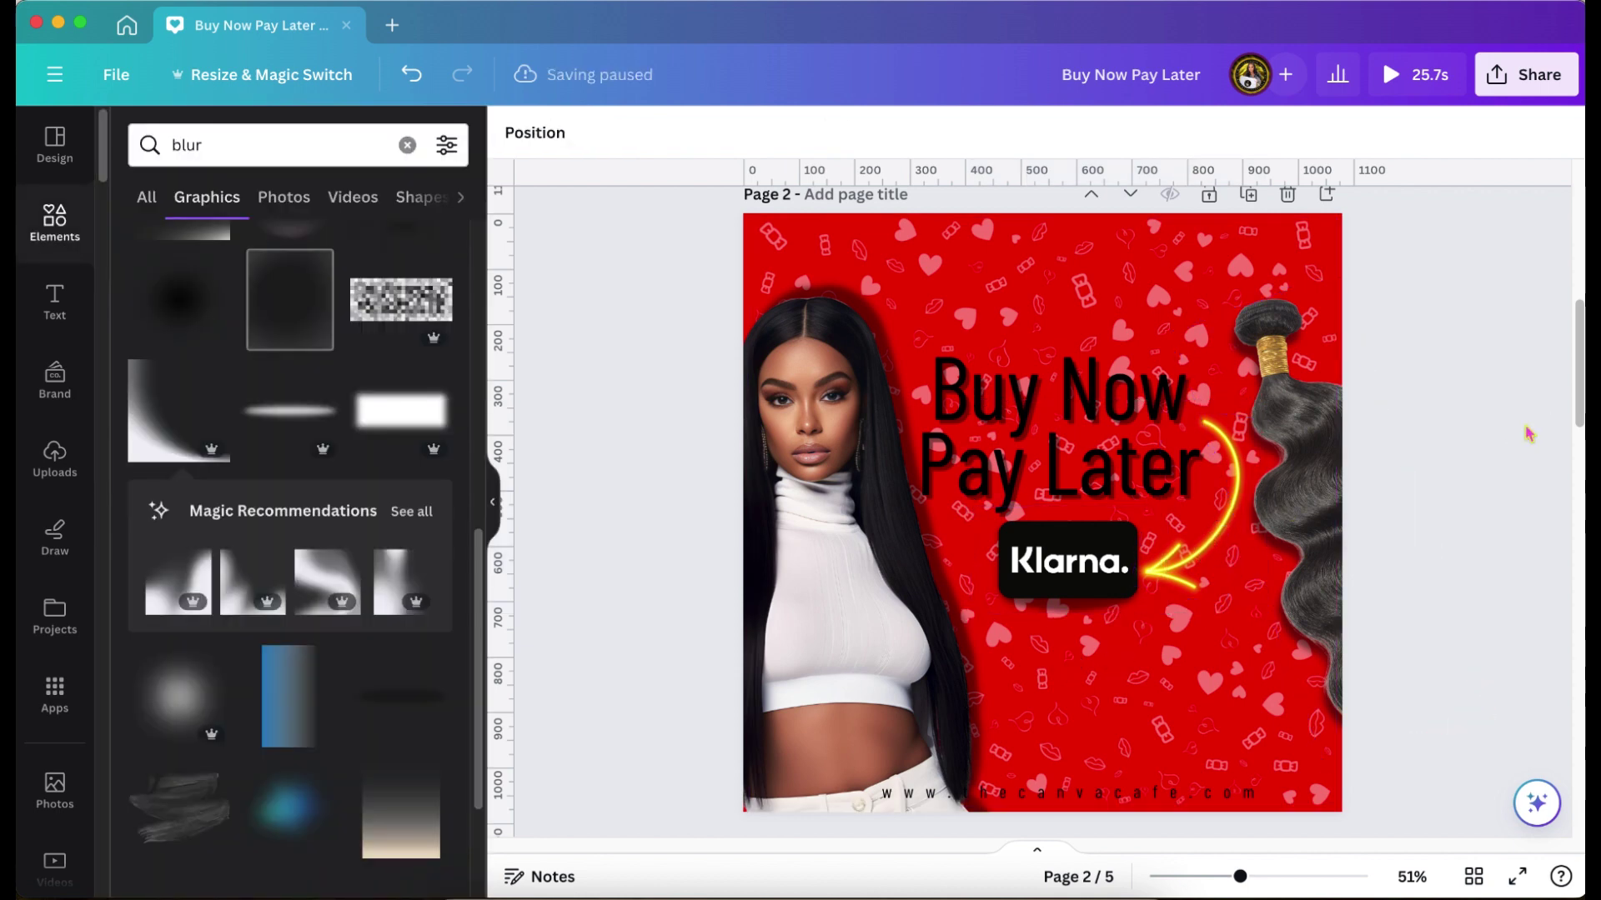
click(1236, 536)
drag(1236, 536, 675, 389)
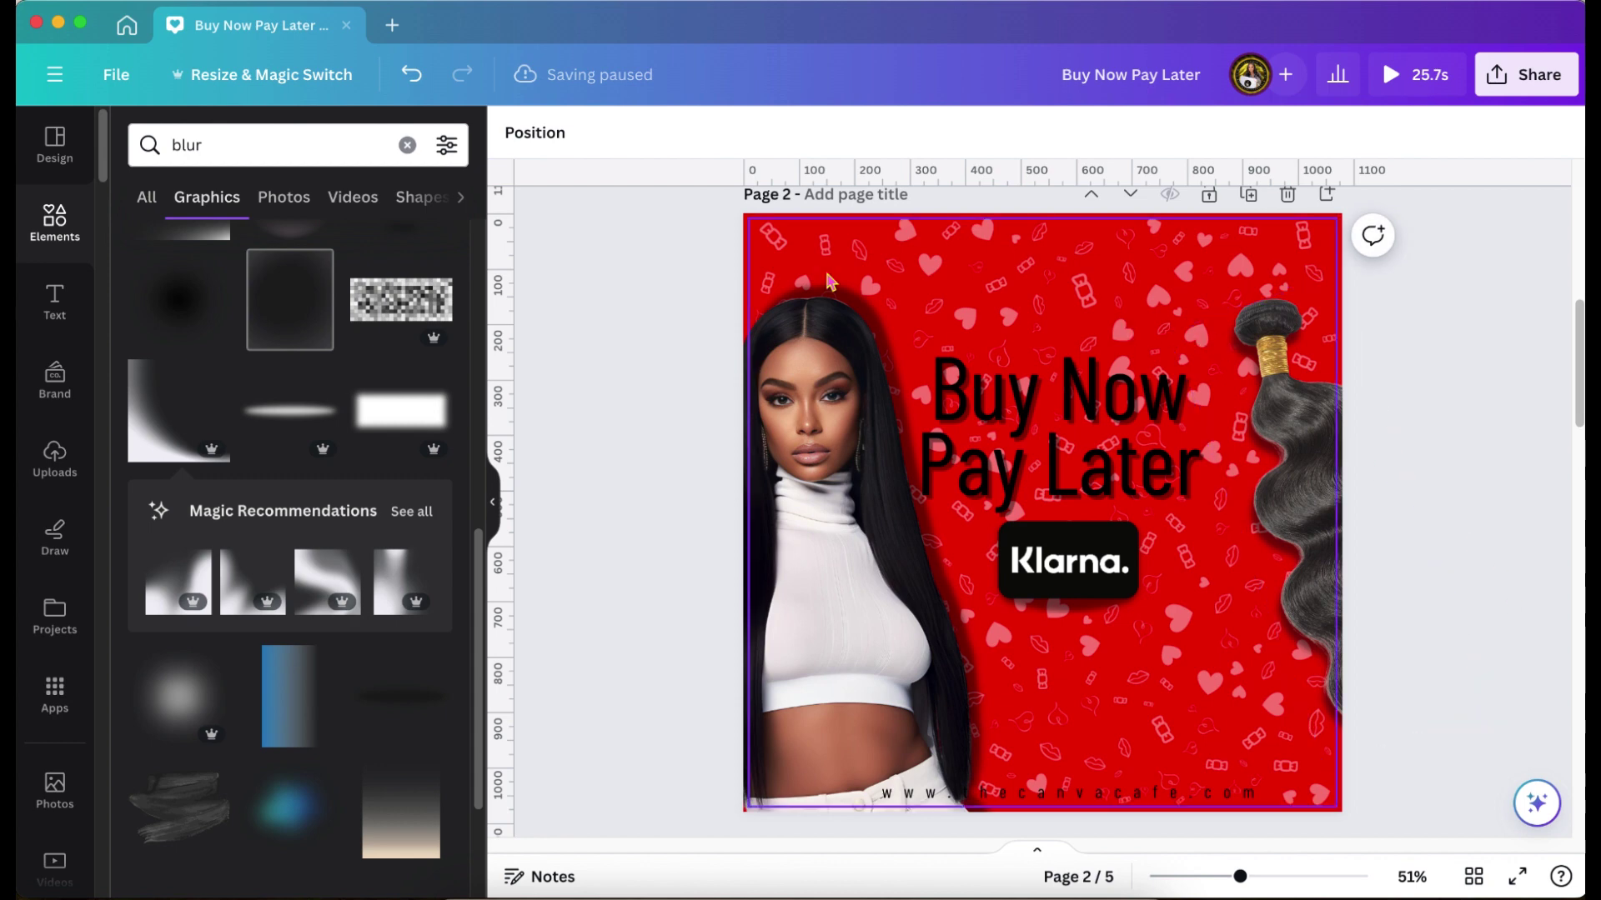
click(415, 75)
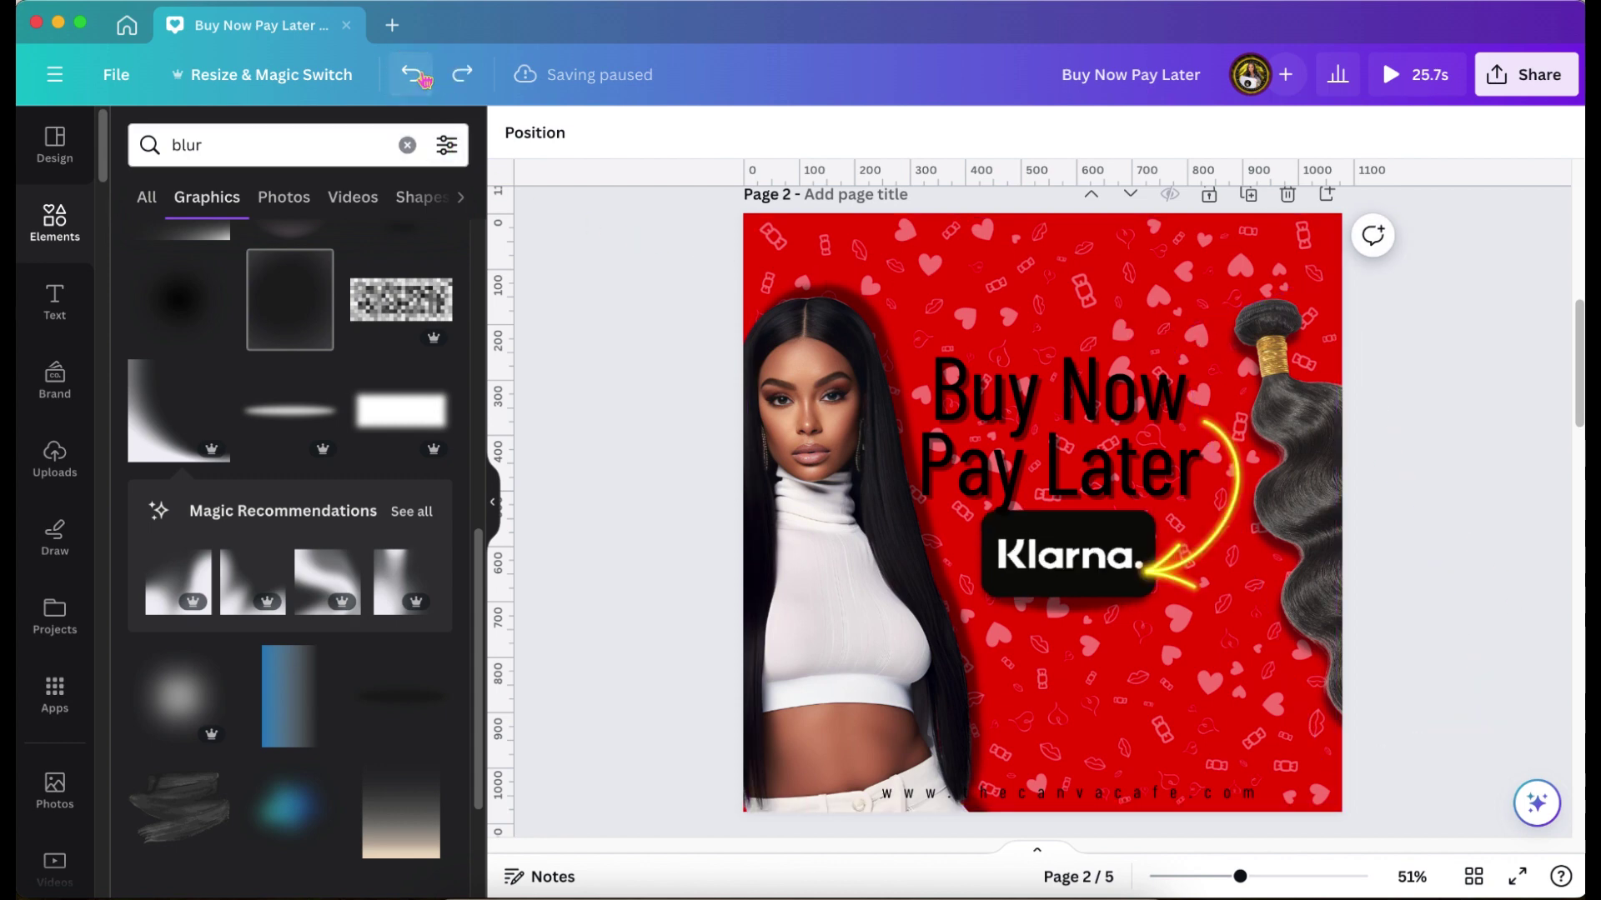
Give the yellow curved arrow a Page Lift shadow, check it up close and deselect the arrow.
click(1209, 567)
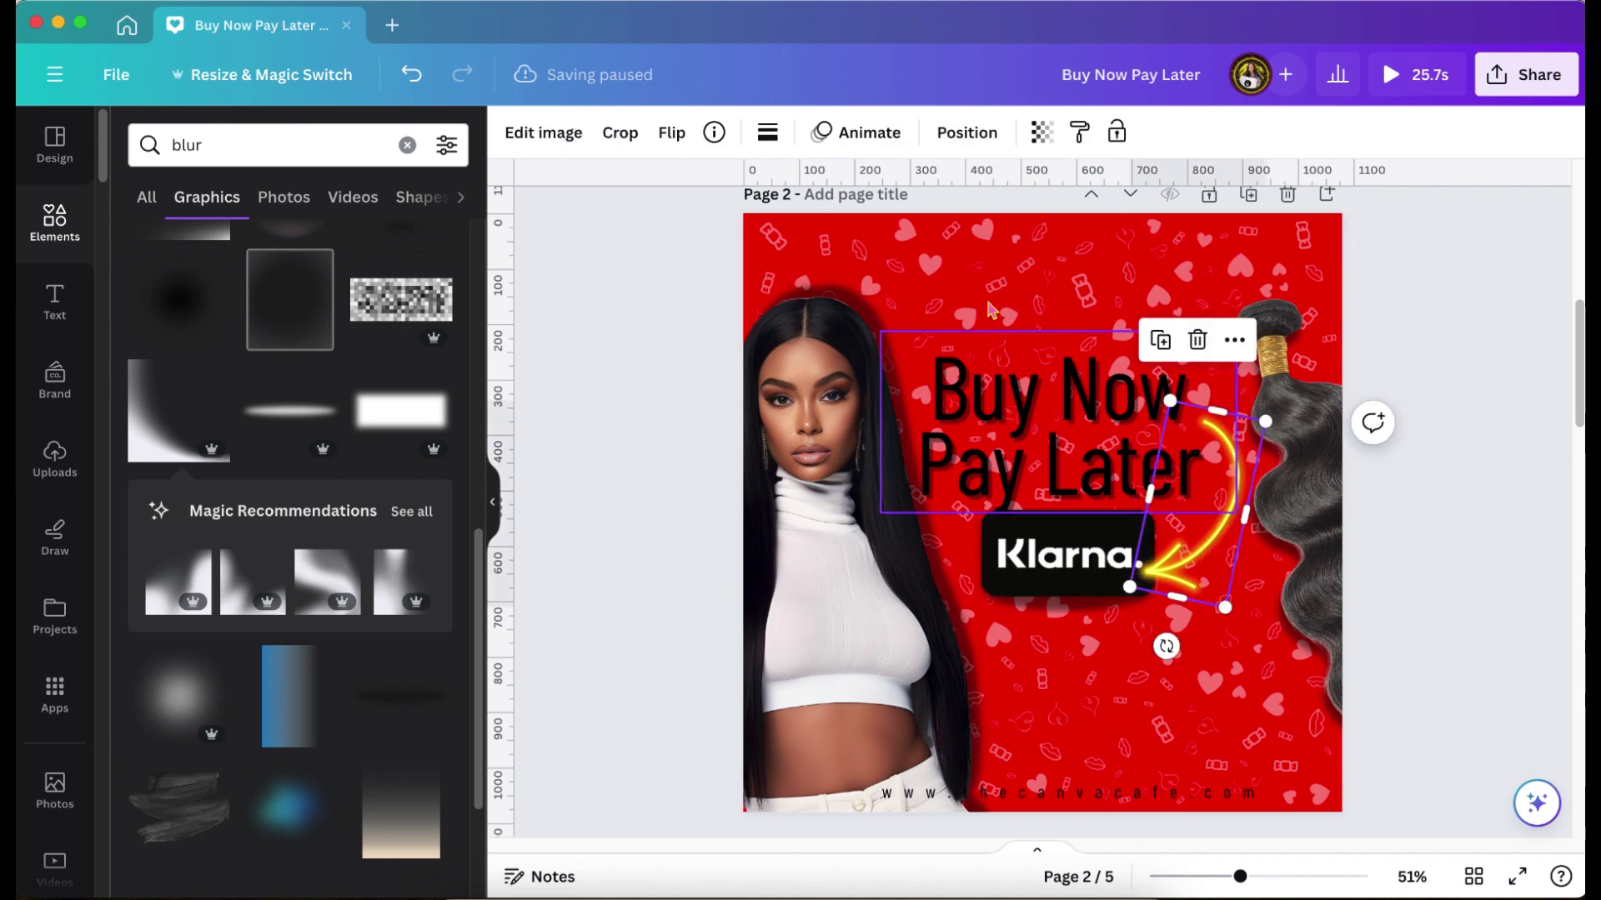
click(541, 135)
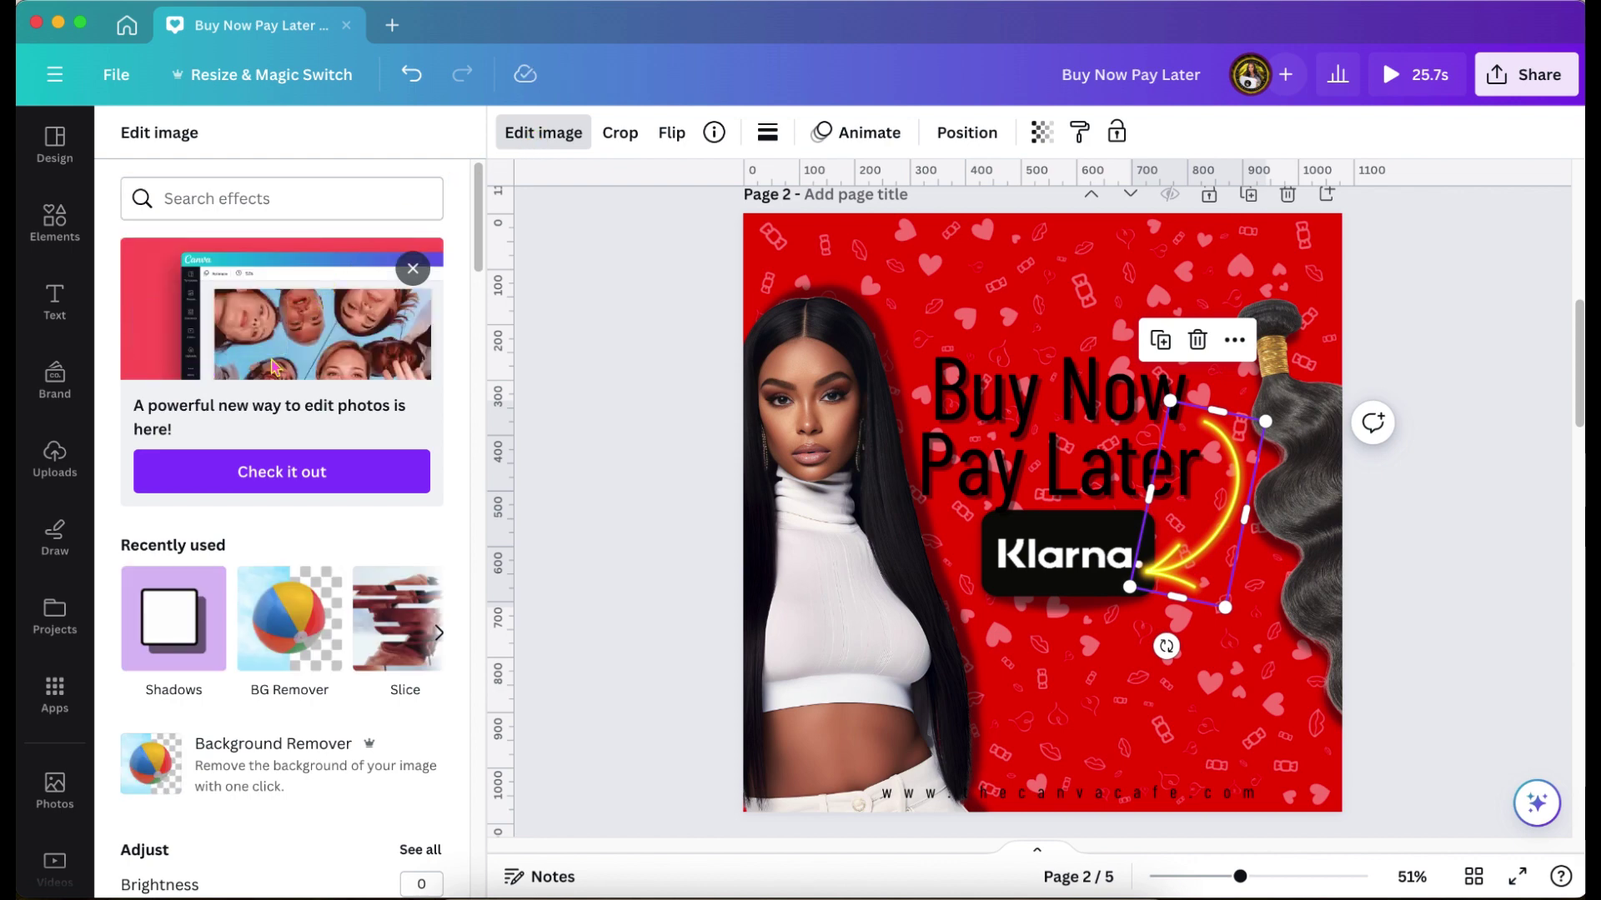
click(173, 646)
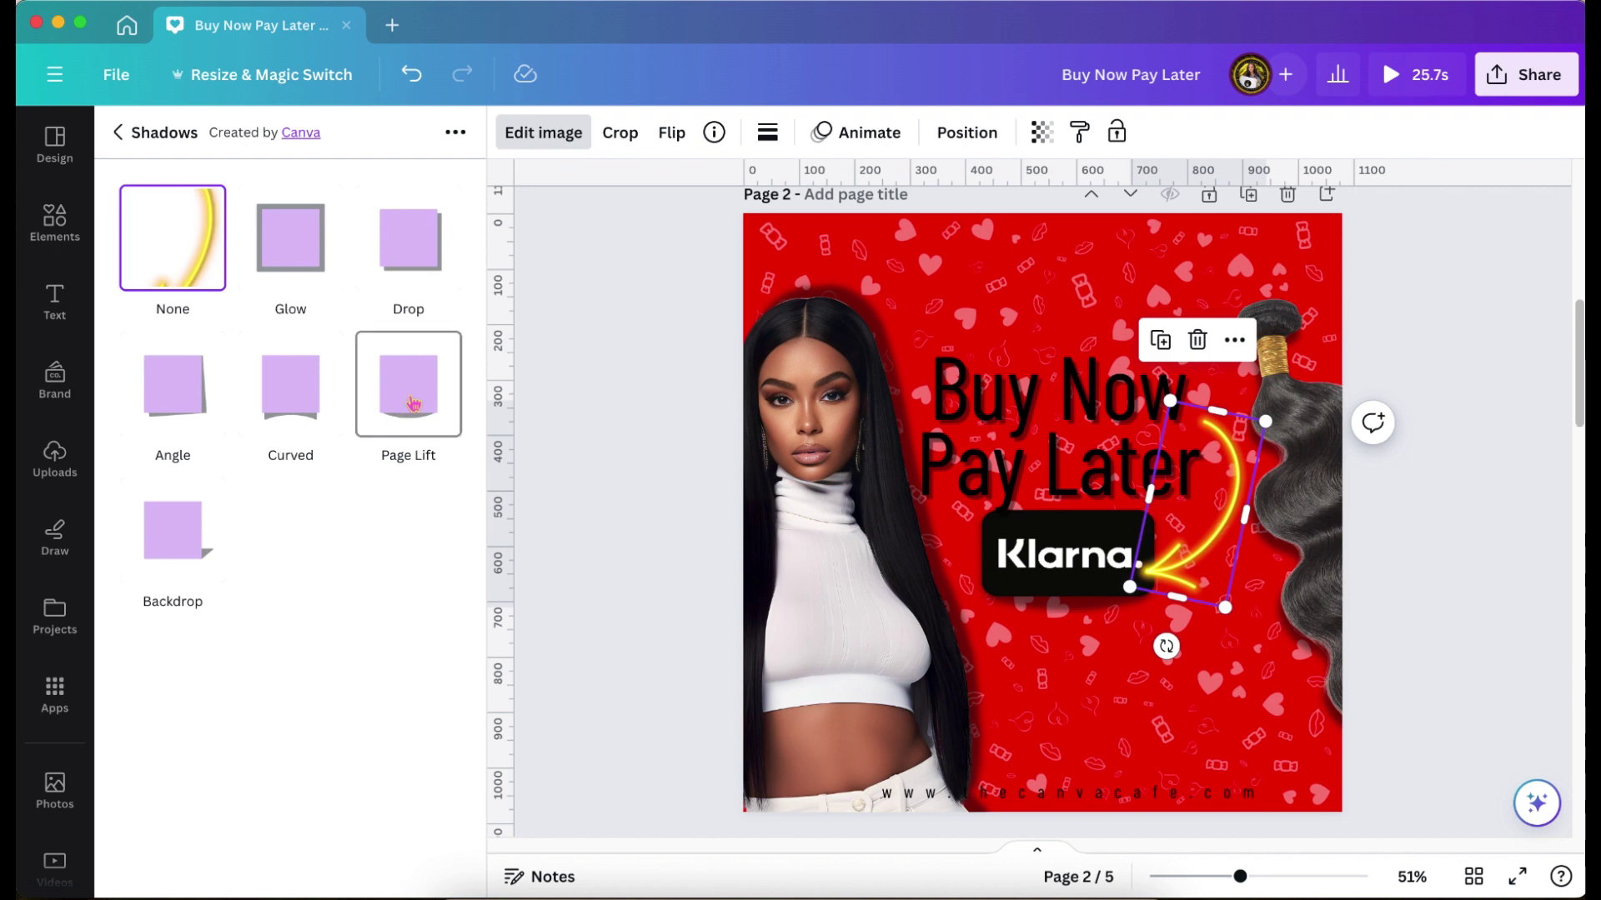
click(412, 385)
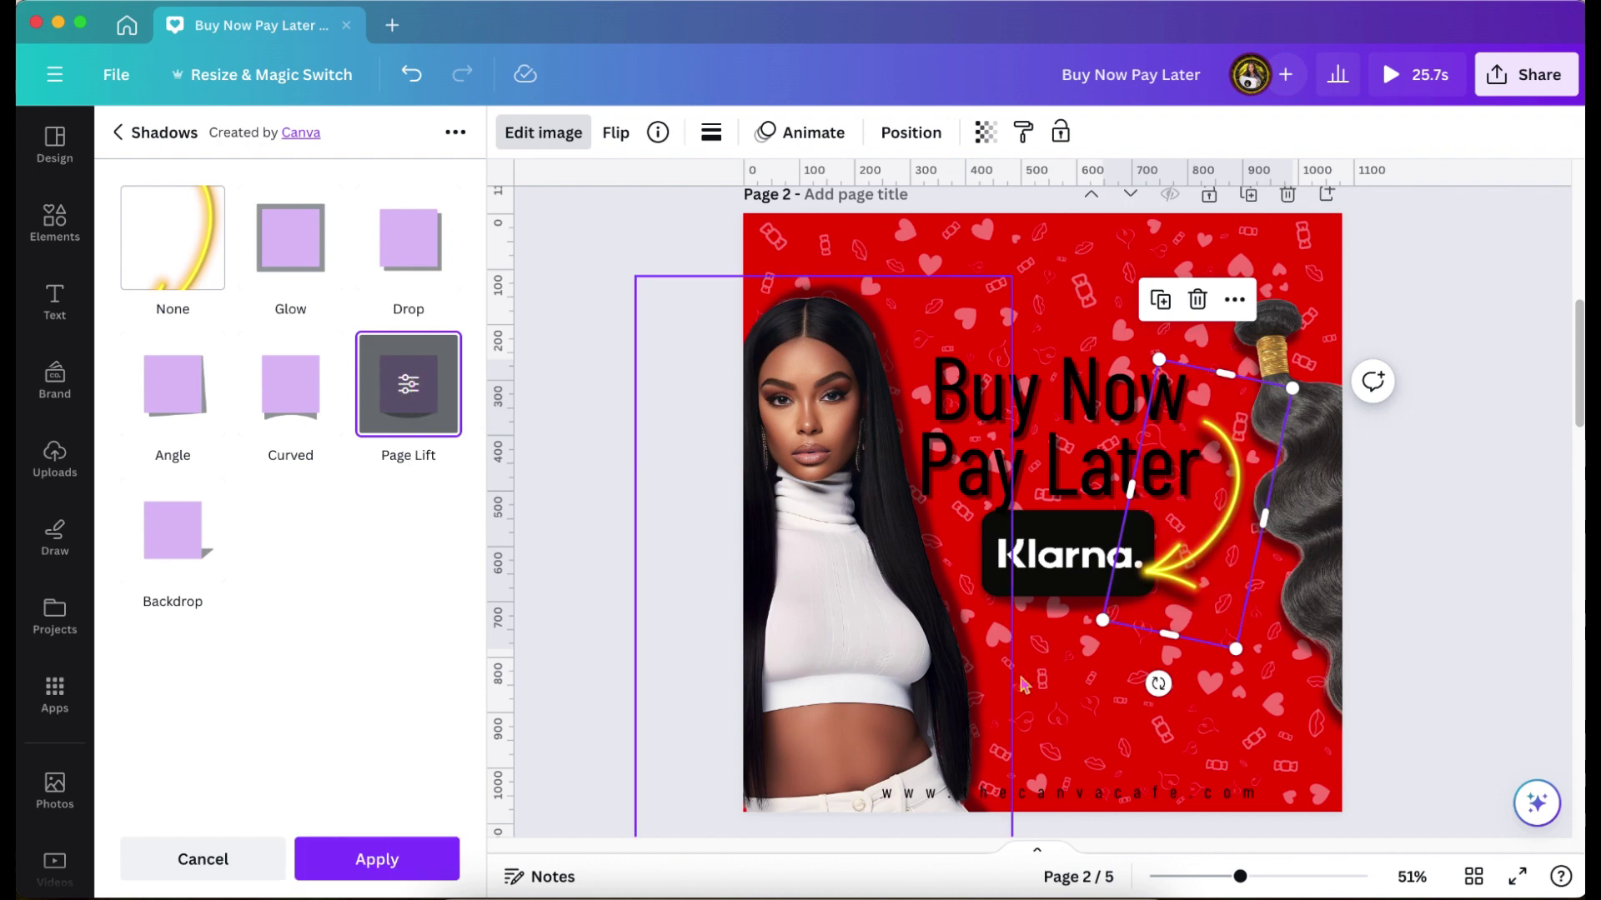
drag(1252, 879, 1281, 882)
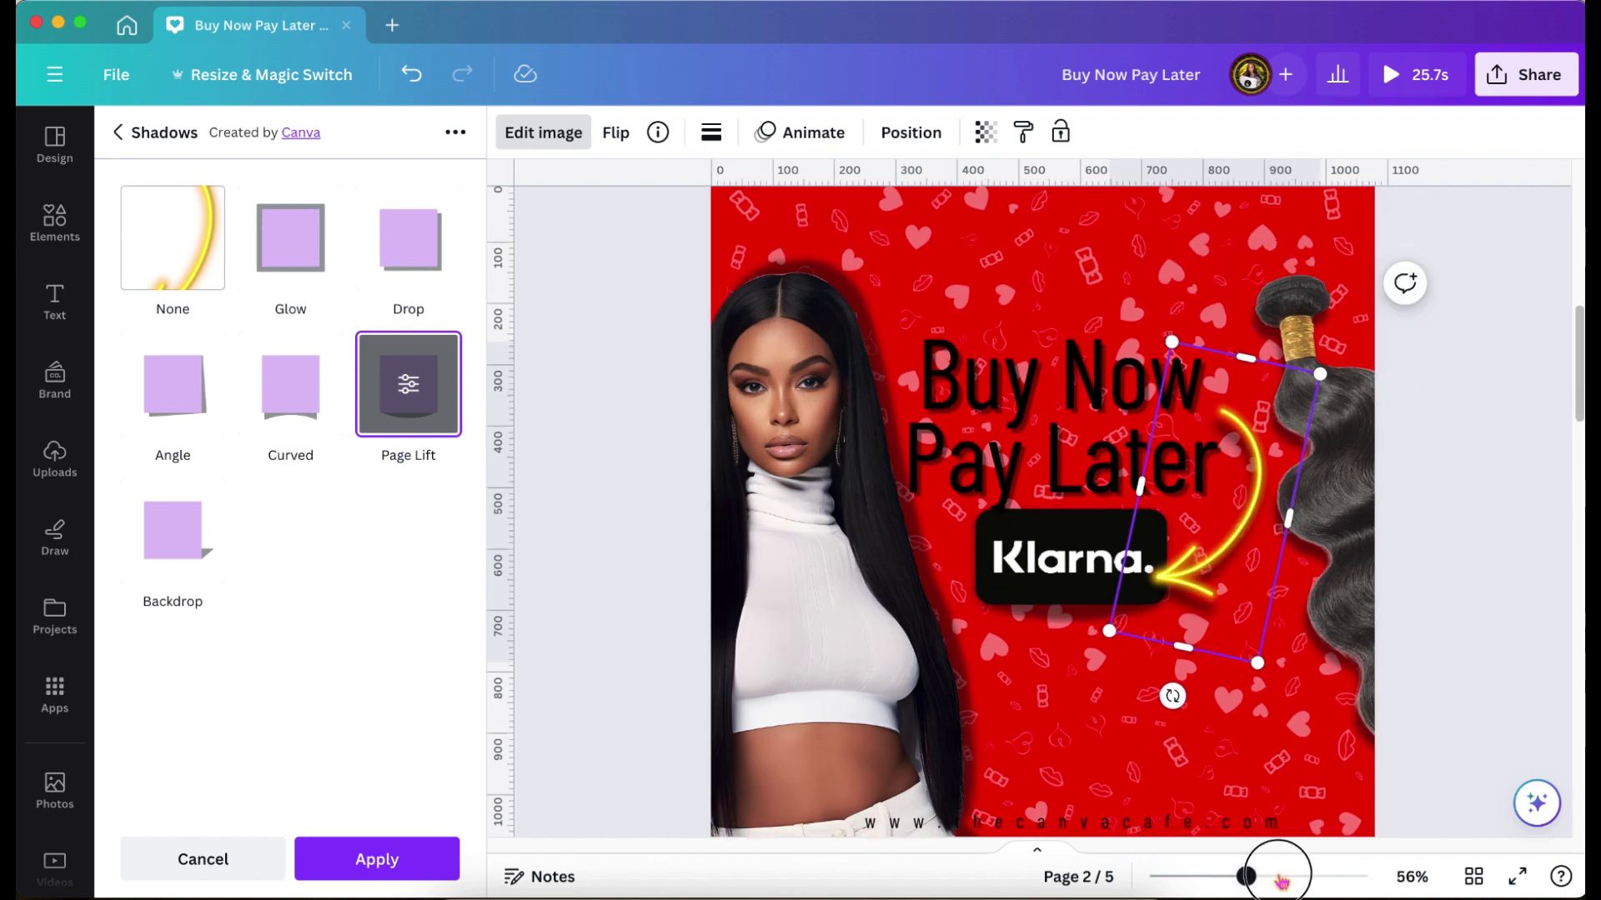
click(1280, 880)
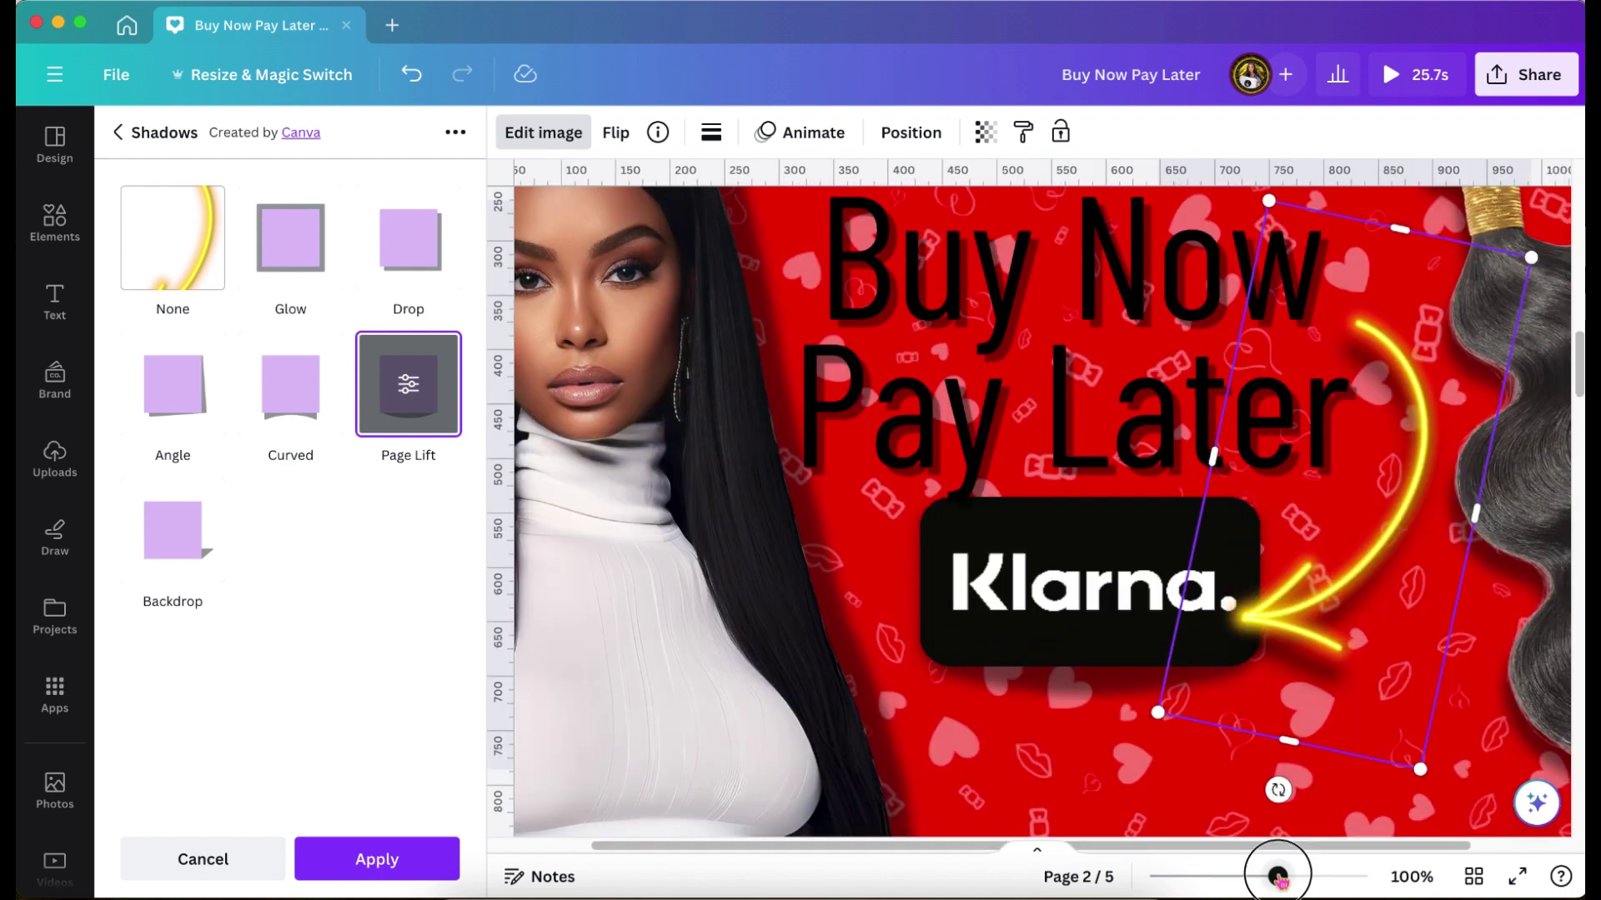
drag(1278, 878, 1238, 875)
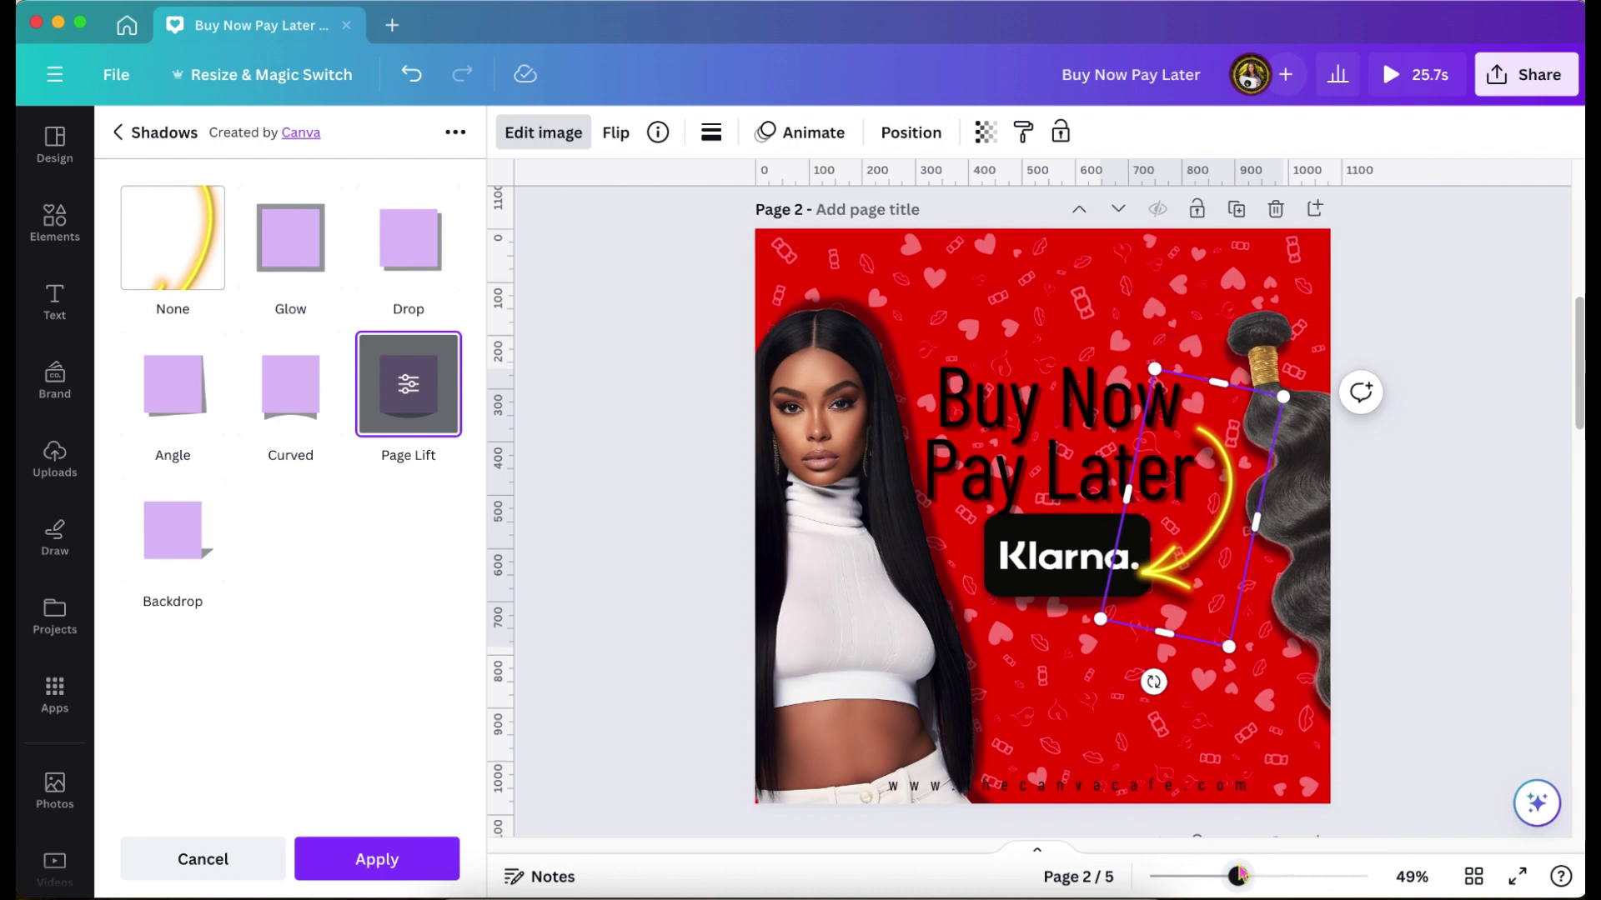
click(1423, 587)
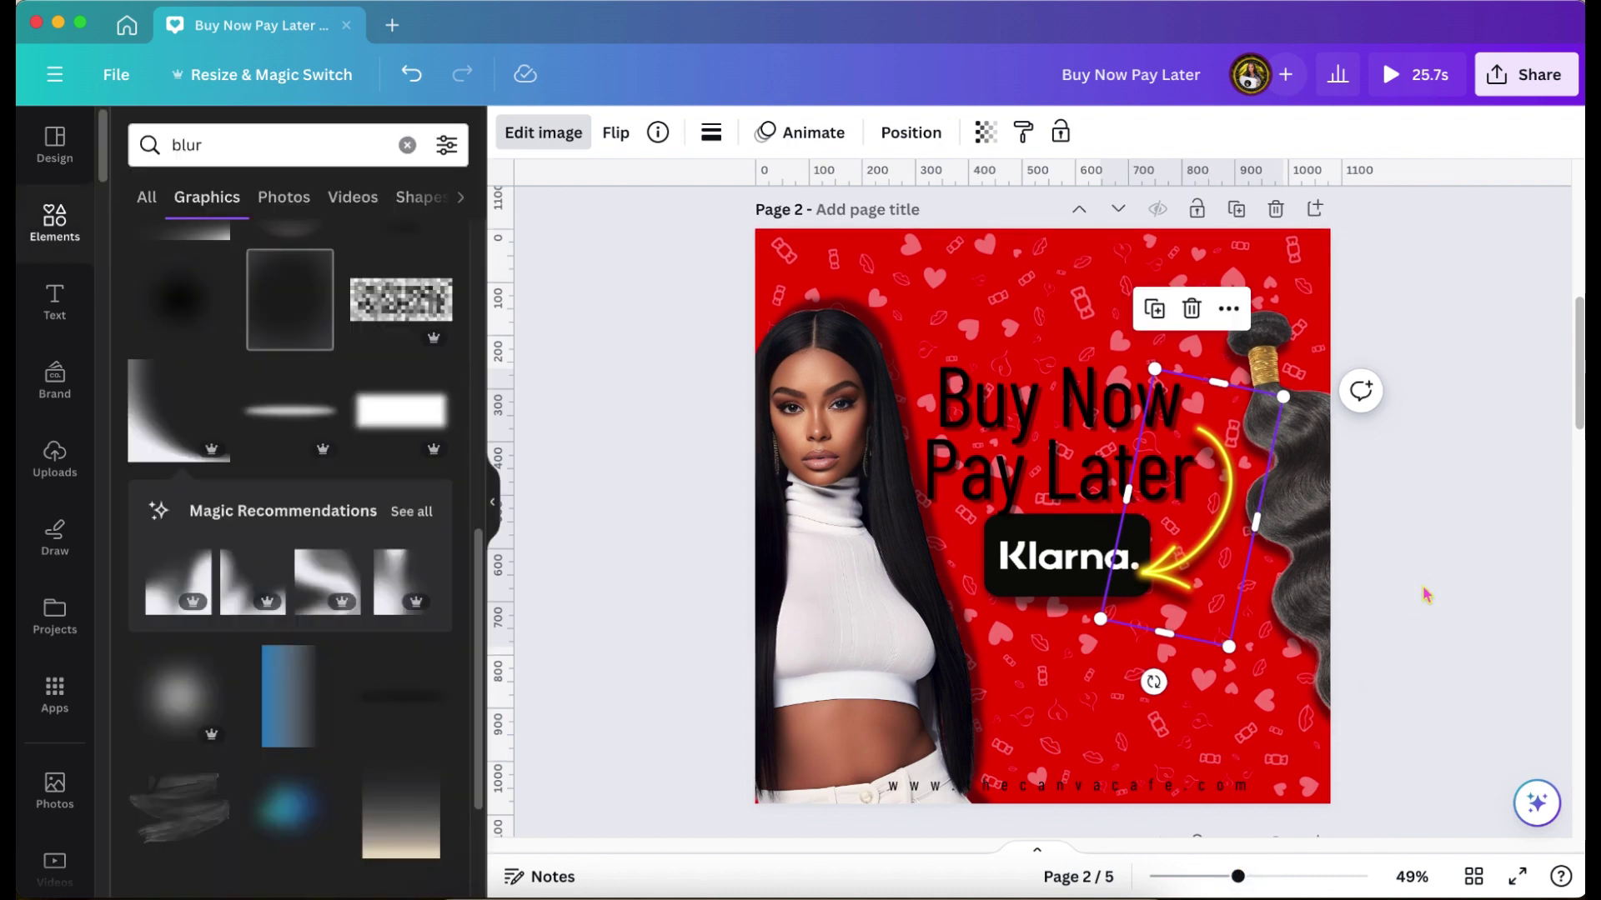
click(1423, 588)
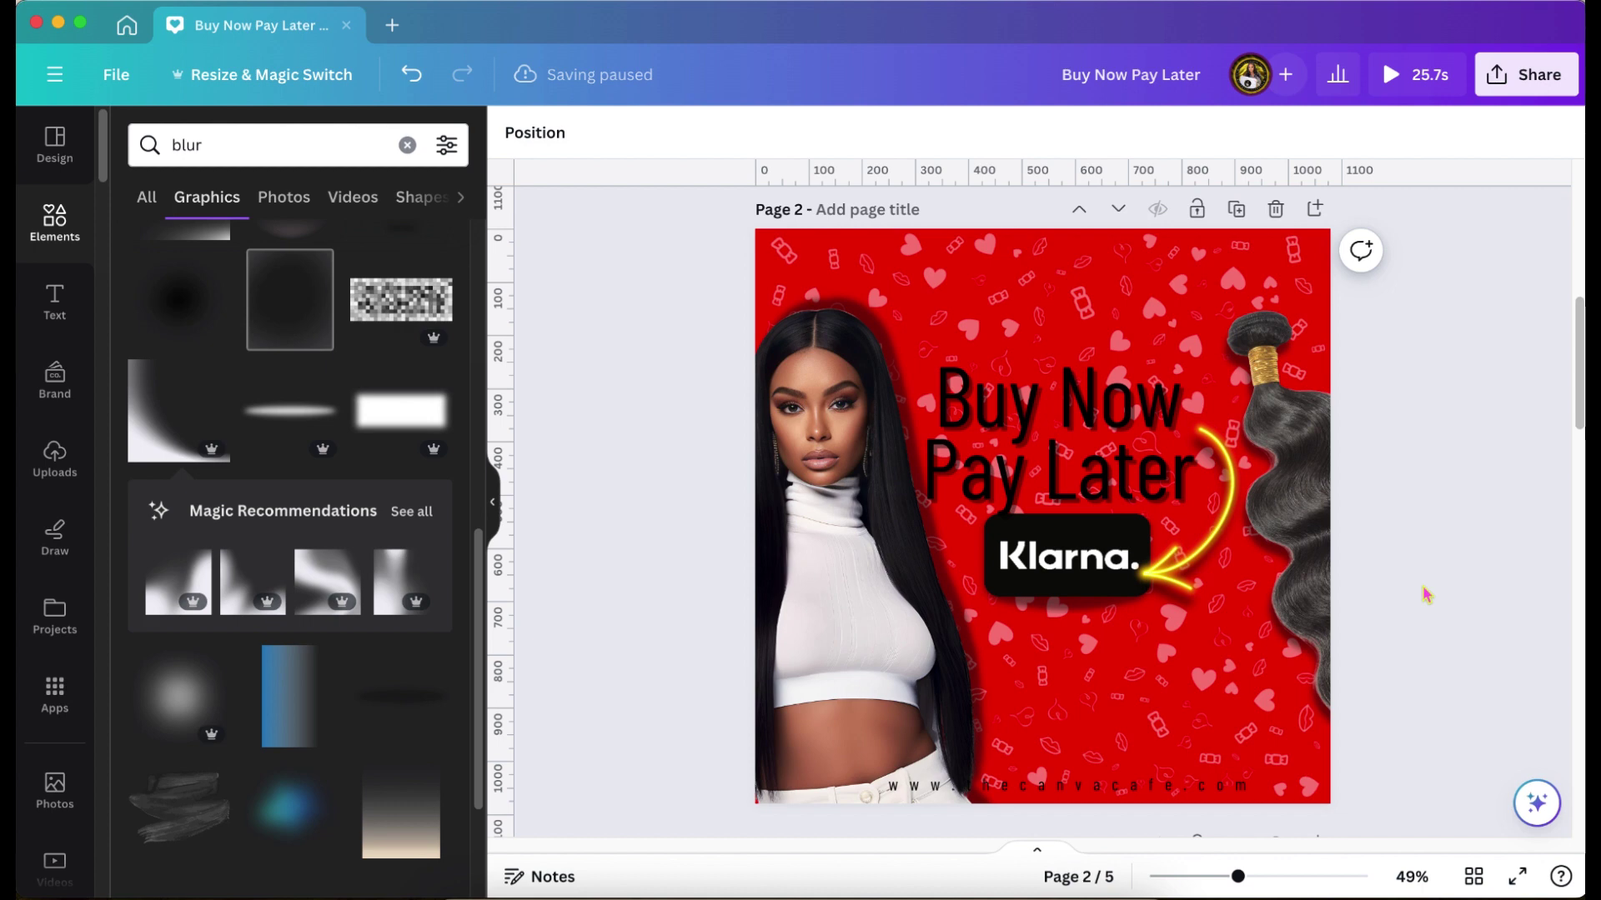
Move the Klarna logo slightly lower beneath the "Buy Now Pay Later" text.
click(1050, 566)
drag(1050, 567, 1051, 579)
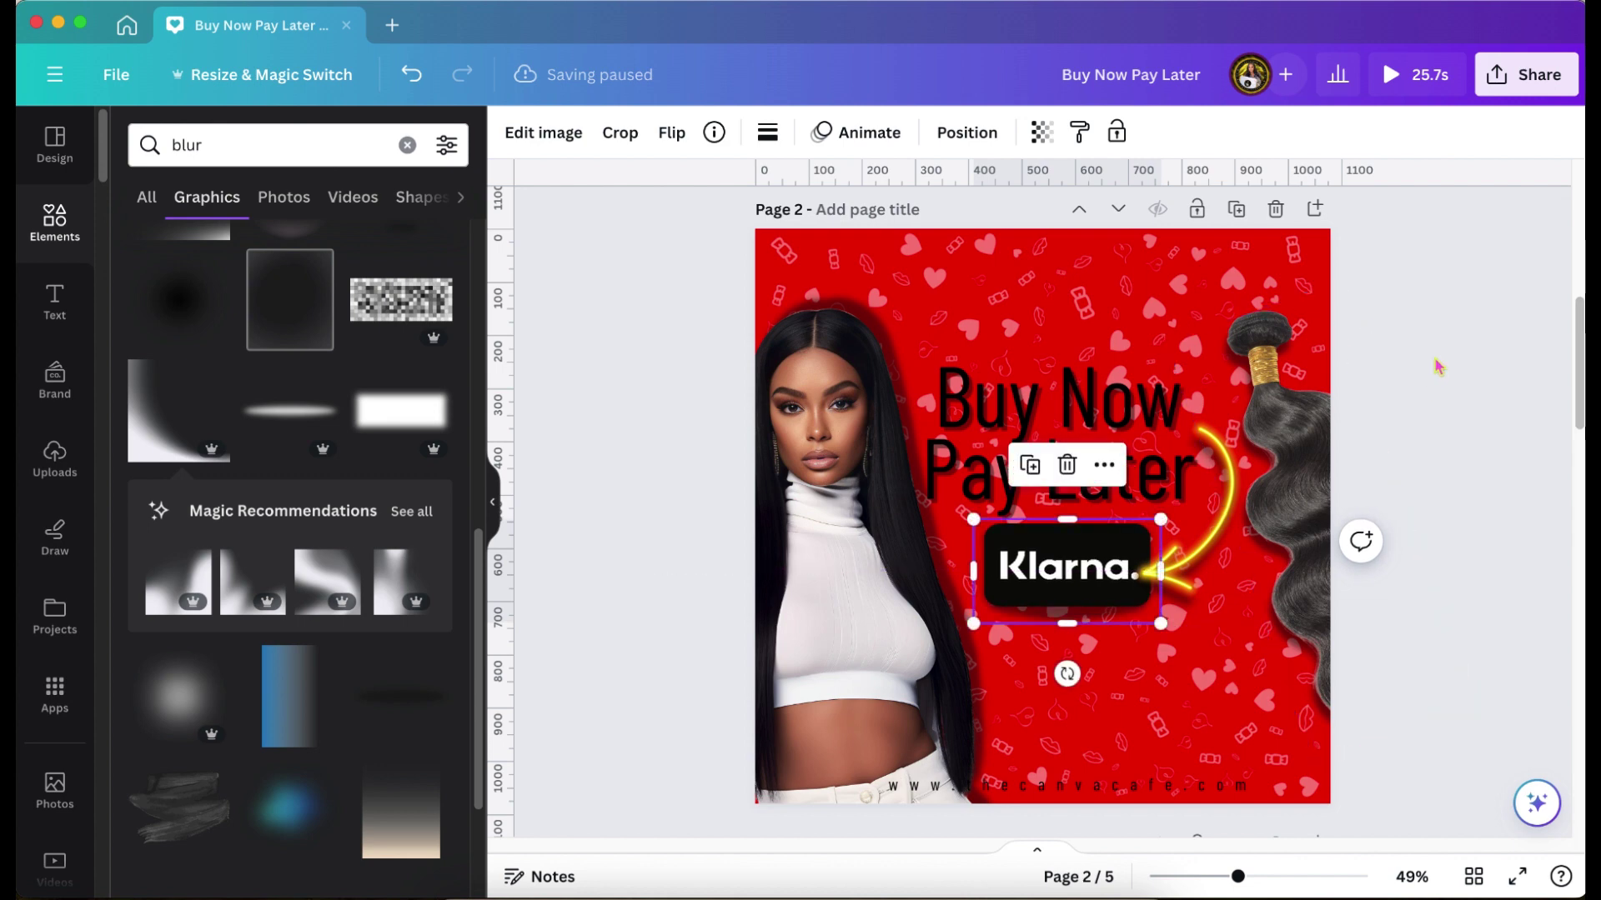